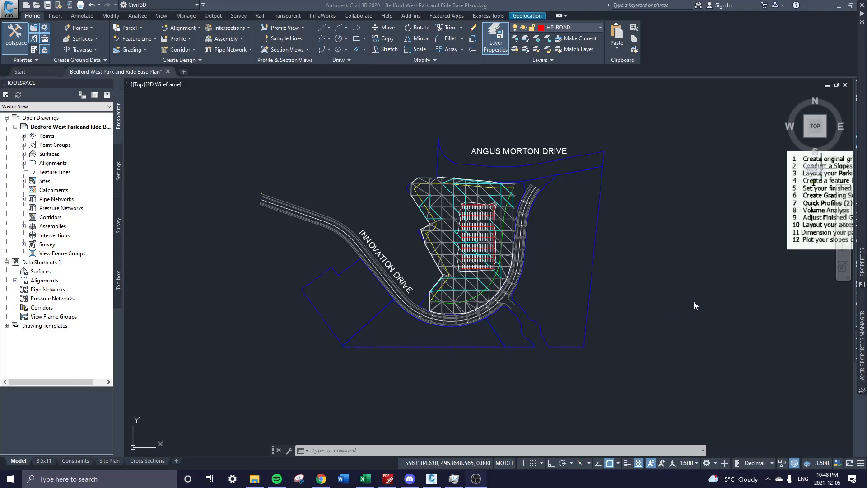
Pan and zoom the plan to frame the parking lot.
left_click(705, 241)
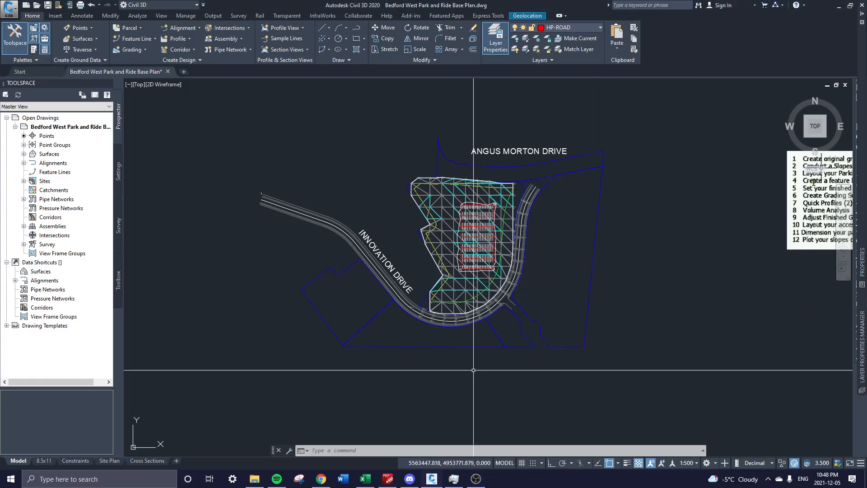
middle_click_drag(616, 360, 452, 351)
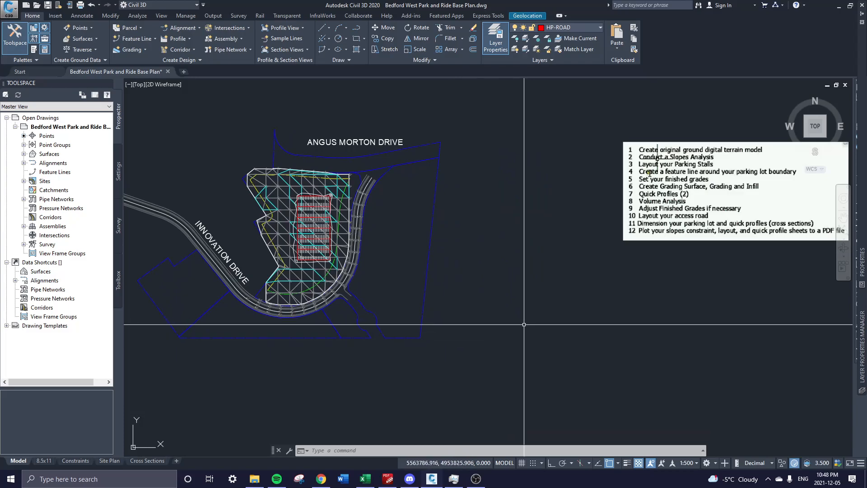
middle_click_drag(520, 326, 496, 329)
middle_click_drag(468, 257, 561, 275)
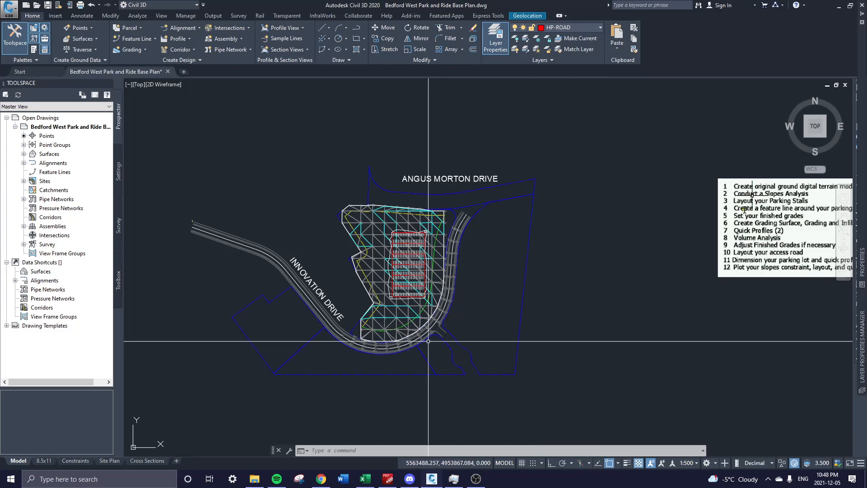
scroll(391, 273, "up", 2)
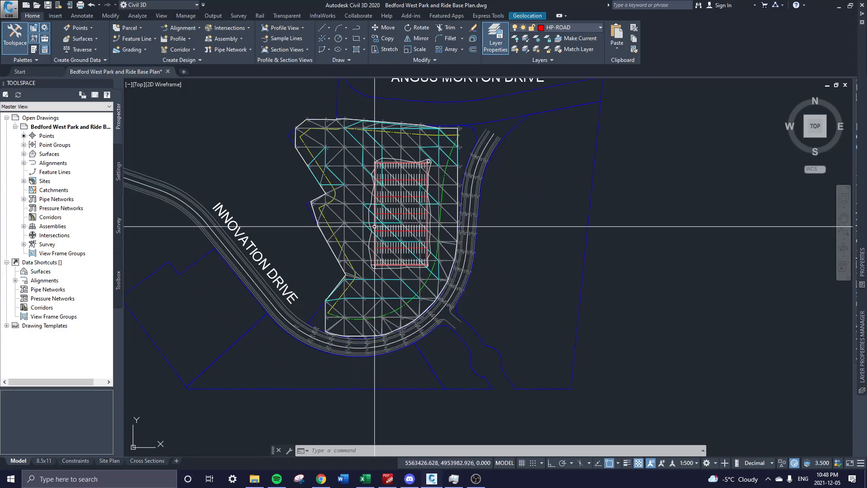
left_click(354, 212)
middle_click_drag(390, 234, 306, 250)
key("Escape")
scroll(289, 248, "up", 4)
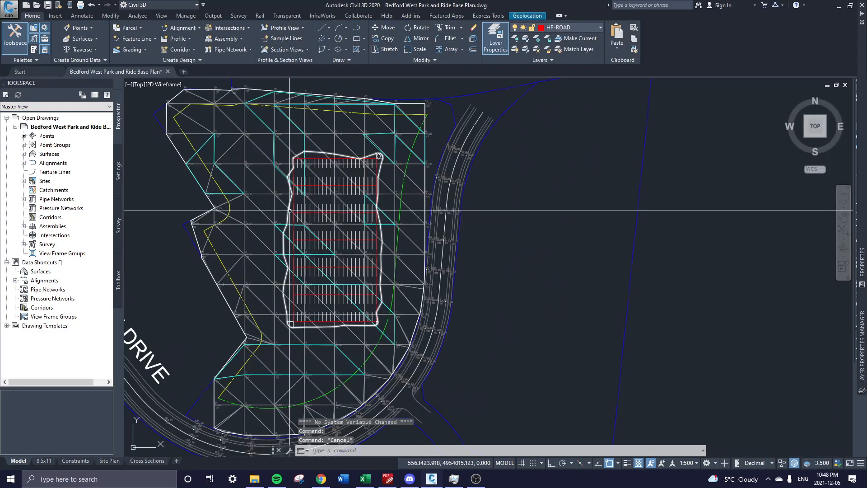
Expand Surfaces in Prospector to list FG, OG, RD and Surface1.
left_click(24, 154)
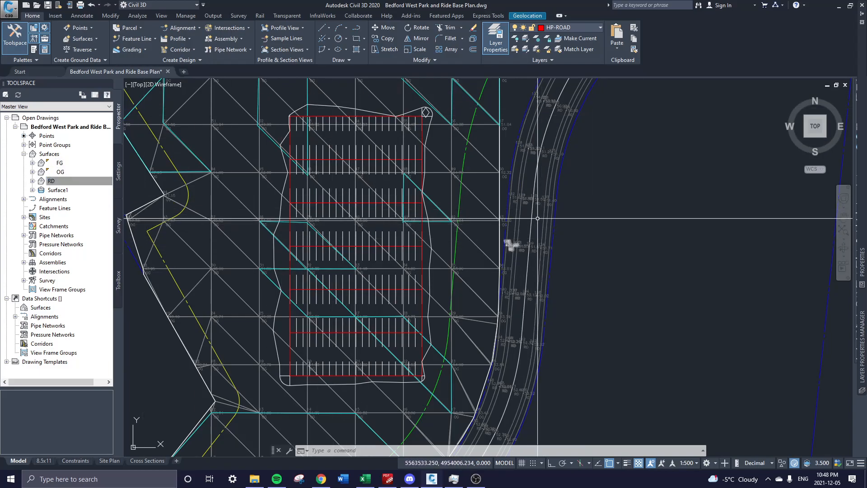
scroll(506, 247, "down", 3)
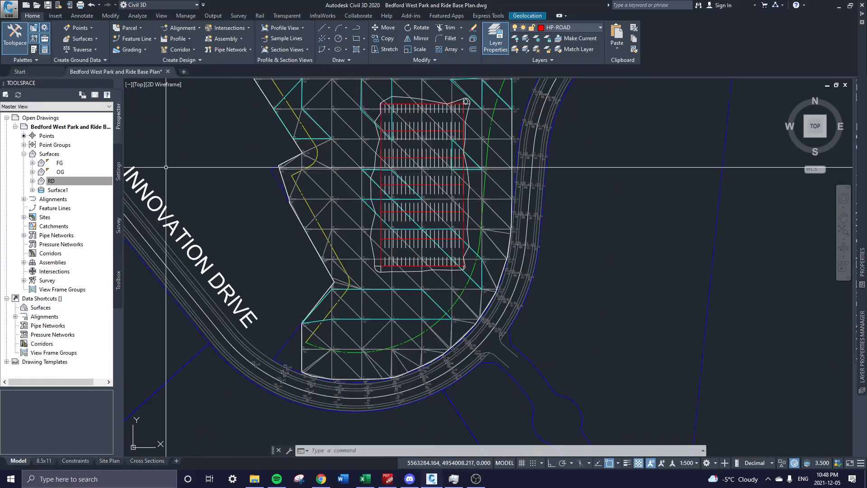
left_click(24, 154)
middle_click_drag(344, 77, 290, 144)
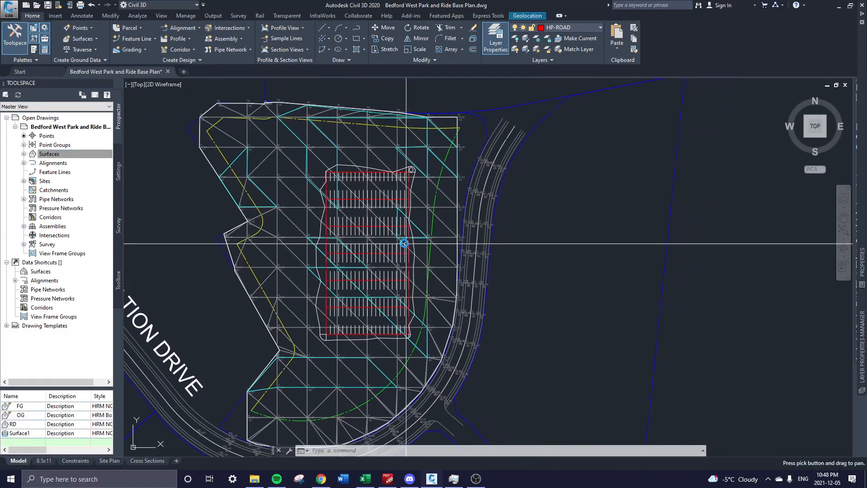
Change the OG surface's style to HRM NO DISPLAY in Surface Properties.
left_click(292, 147)
right_click(289, 153)
left_click(325, 249)
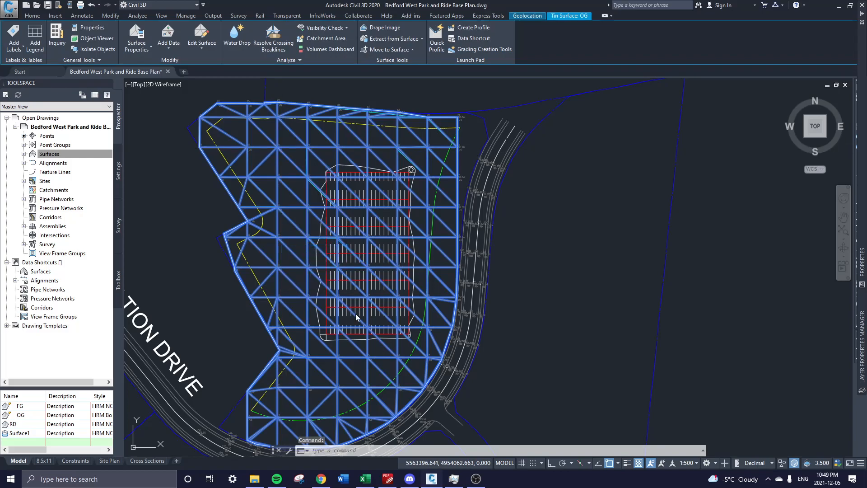
left_click(159, 121)
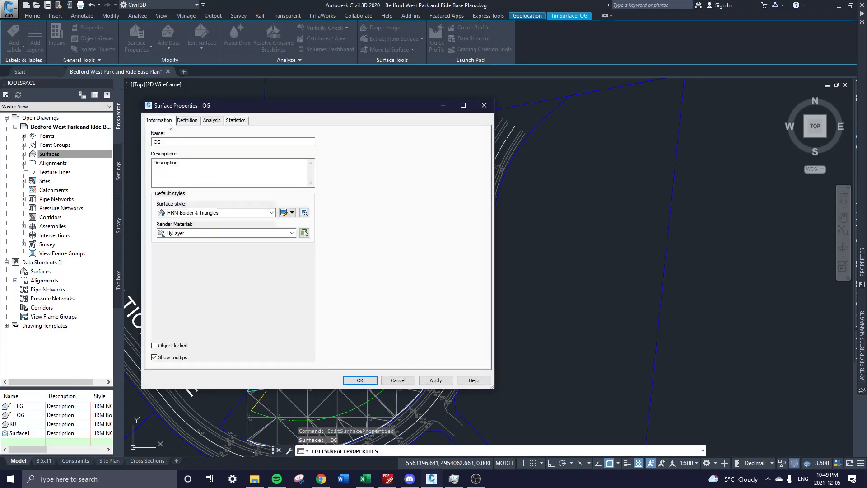
left_click(208, 213)
left_click(211, 250)
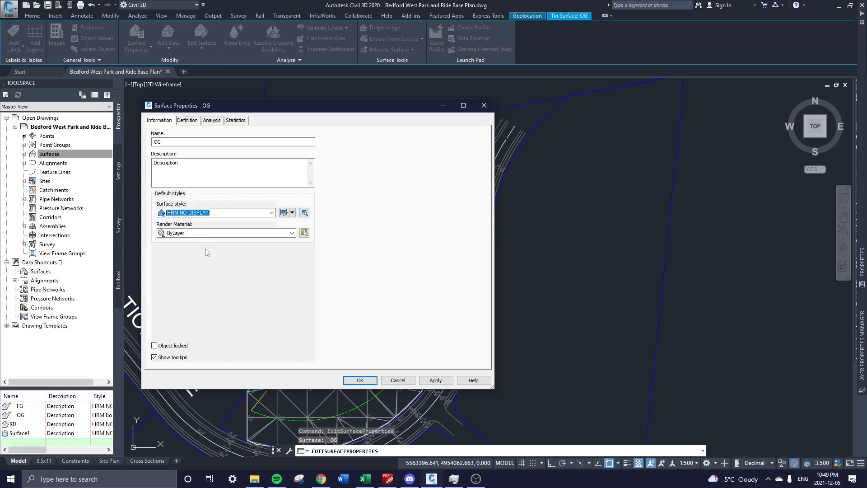
left_click(360, 380)
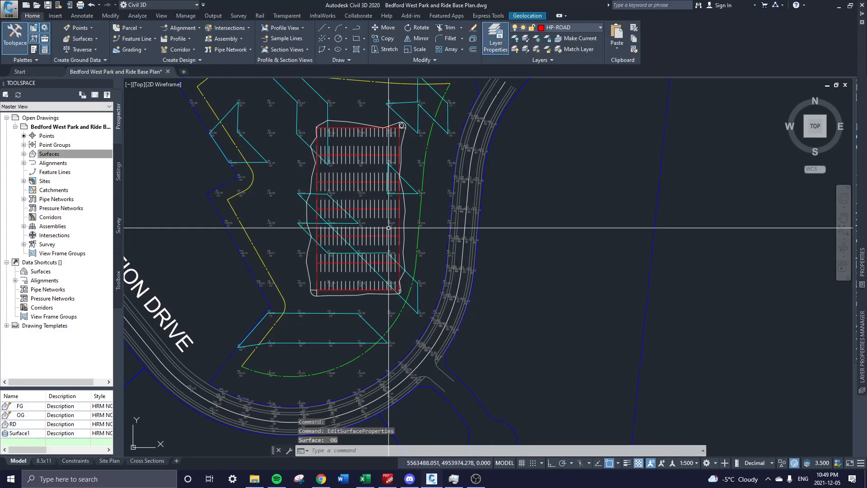
Pan and zoom to center the view over the parking lot.
middle_click_drag(455, 198, 440, 234)
middle_click_drag(392, 384, 413, 351)
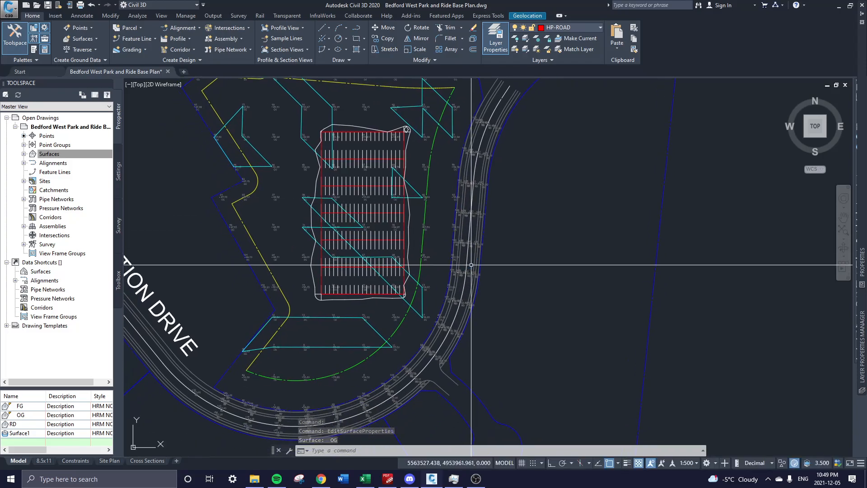
middle_click_drag(365, 333, 373, 306)
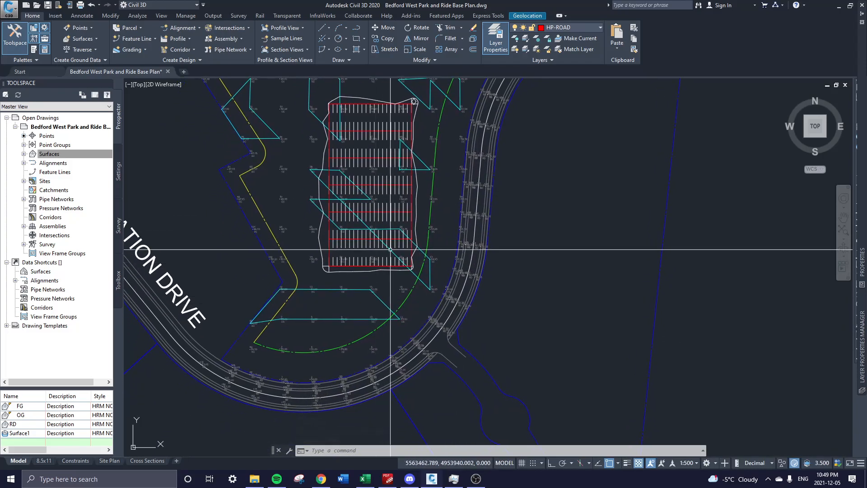
scroll(373, 299, "up", 2)
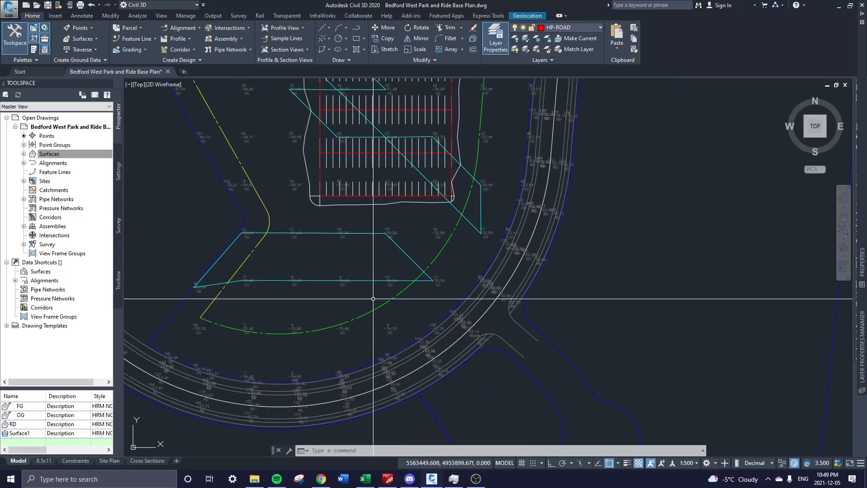
mouse_move(389, 238)
middle_mouse_down()
mouse_move(385, 289)
mouse_move(379, 246)
middle_mouse_up()
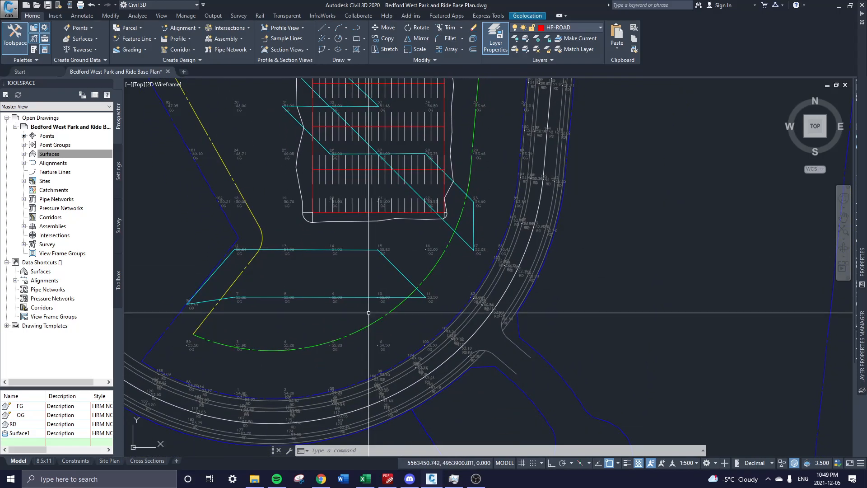
middle_click_drag(337, 220, 380, 344)
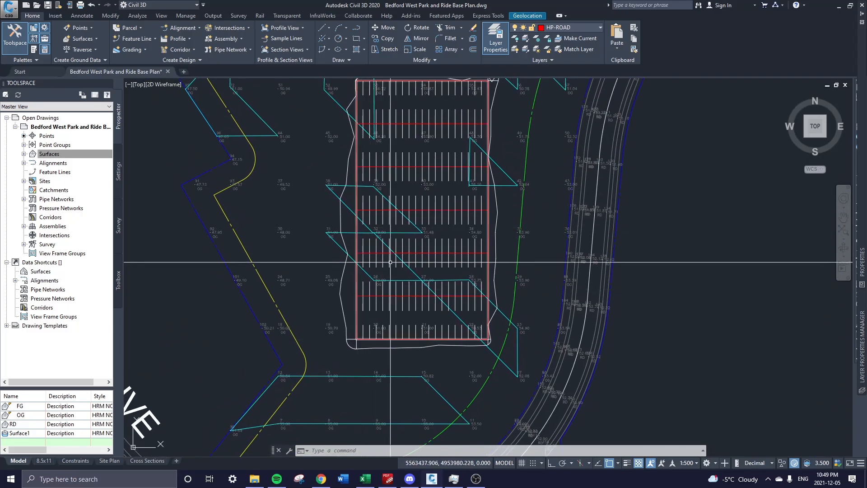
middle_click_drag(390, 261, 390, 180)
middle_click_drag(431, 292, 412, 318)
Start the PLINE command with PL and adjust the view for the first point.
type("pl")
key("Return")
scroll(373, 218, "up", 2)
mouse_move(338, 165)
middle_mouse_down()
mouse_move(346, 245)
mouse_move(334, 266)
middle_mouse_up()
mouse_move(511, 221)
middle_mouse_down()
mouse_move(466, 277)
mouse_move(495, 223)
middle_mouse_up()
scroll(467, 252, "down", 4)
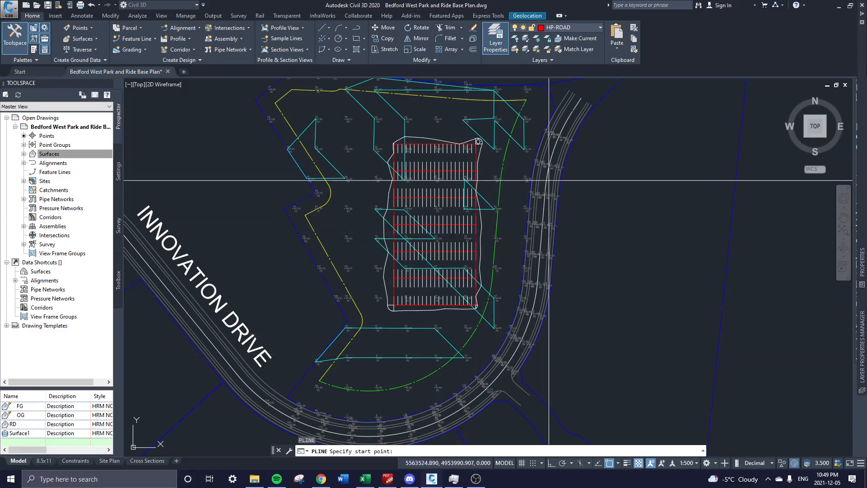
Draw a short vertical polyline segment near point 32.
scroll(492, 305, "up", 4)
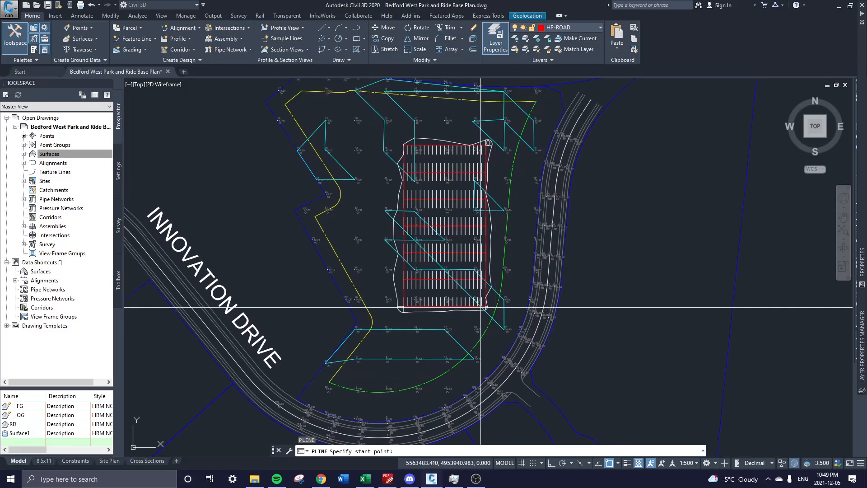
scroll(396, 217, "up", 4)
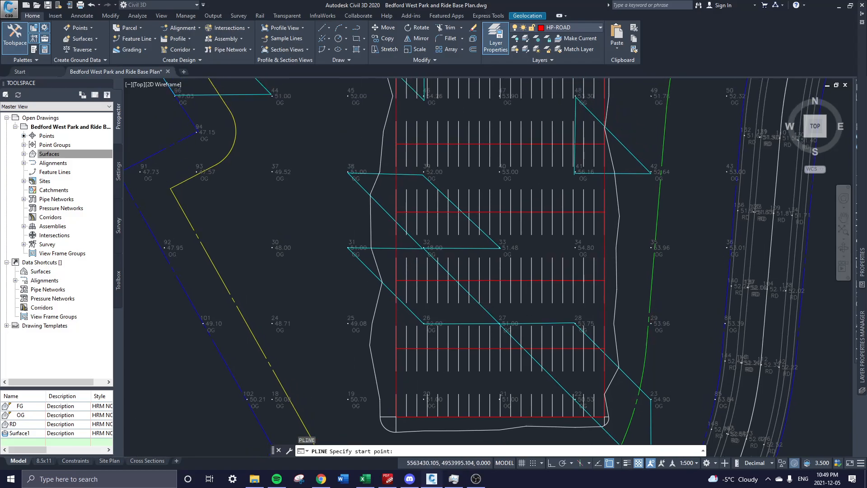
left_click(398, 216)
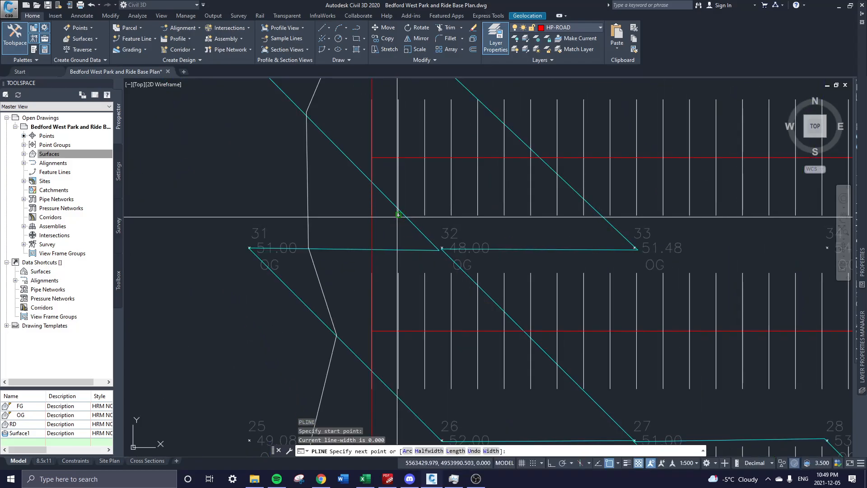
left_click(399, 273)
key("Return")
key("Return")
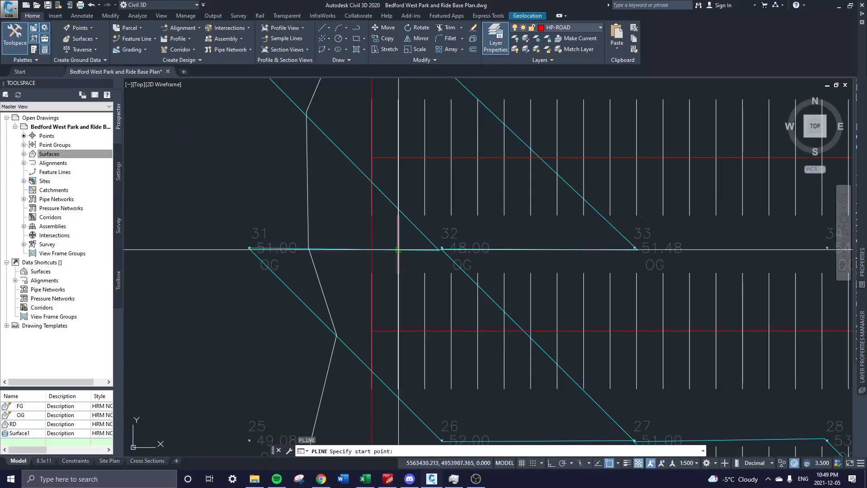
Cancel the follow-on polyline and pan toward the road curve below the lot.
scroll(380, 223, "down", 4)
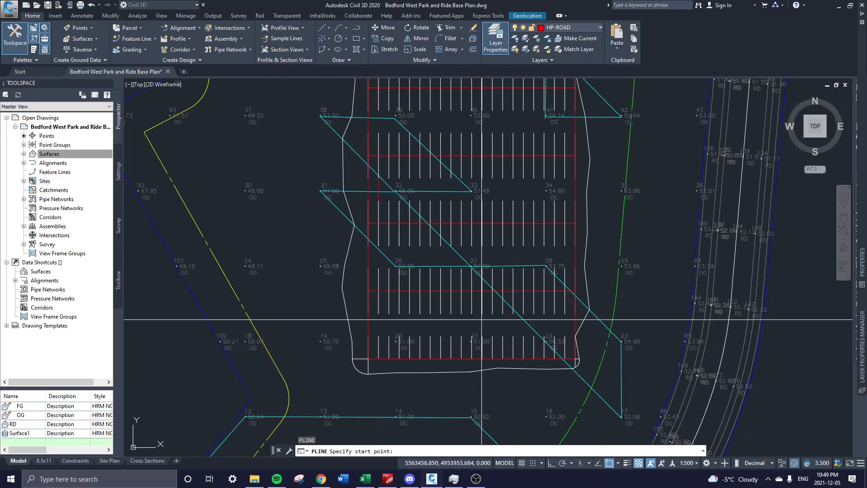
middle_click_drag(481, 319, 450, 233)
middle_click_drag(419, 314, 418, 306)
scroll(419, 301, "down", 2)
middle_click_drag(405, 338, 395, 286)
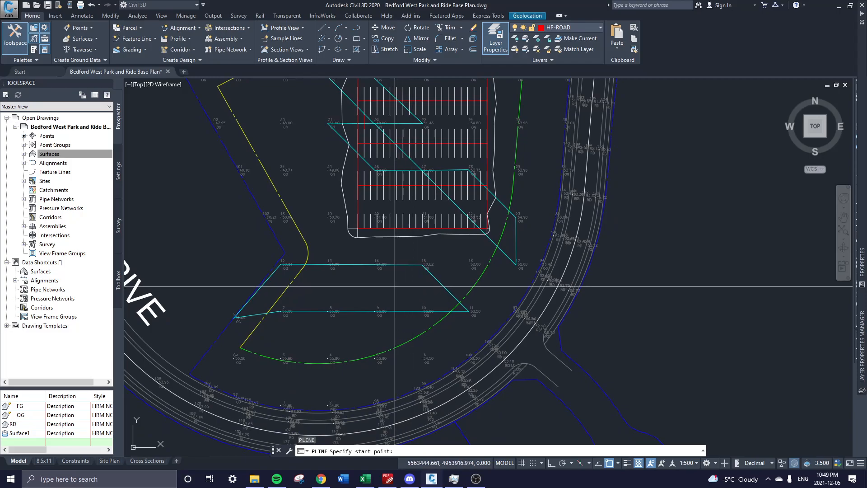
key("Escape")
mouse_move(368, 147)
middle_mouse_down()
mouse_move(366, 188)
mouse_move(364, 155)
middle_mouse_up()
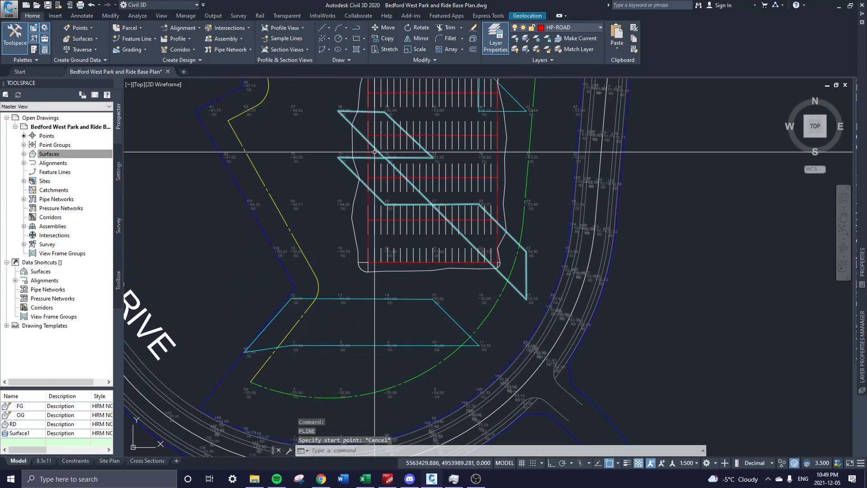
scroll(483, 199, "up", 3)
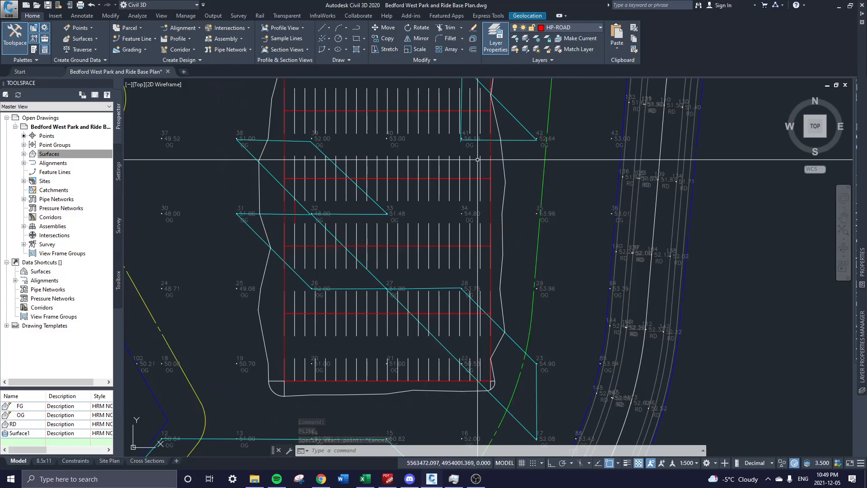
middle_click_drag(362, 273, 459, 216)
scroll(460, 252, "down", 2)
middle_click_drag(458, 303, 443, 208)
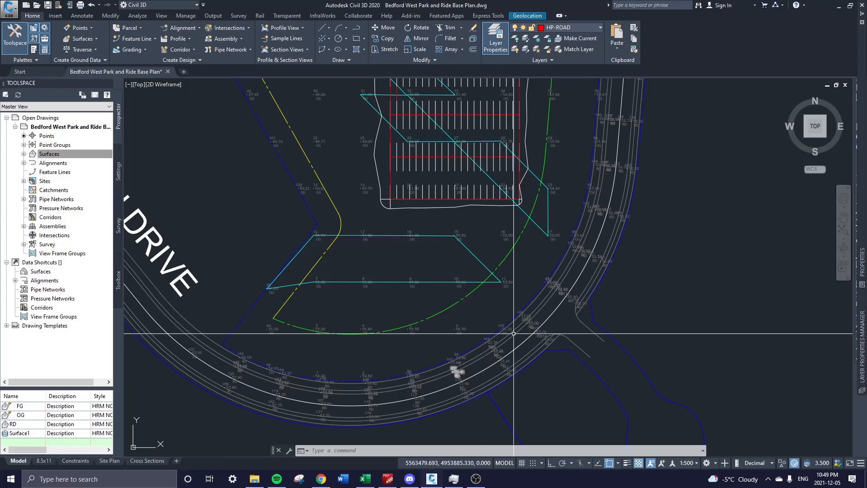
mouse_move(202, 295)
middle_mouse_down()
mouse_move(427, 348)
mouse_move(235, 314)
middle_mouse_up()
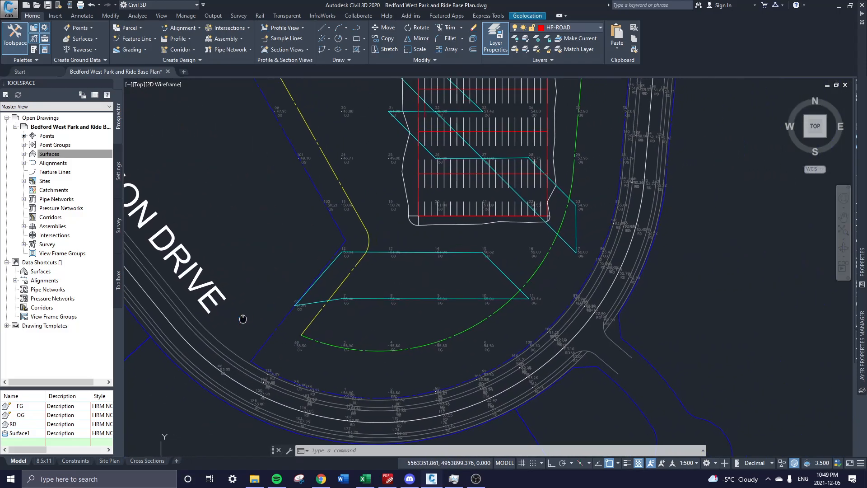
Start a new polyline with PL and zoom in on points 31–33.
type("pl")
key("Return")
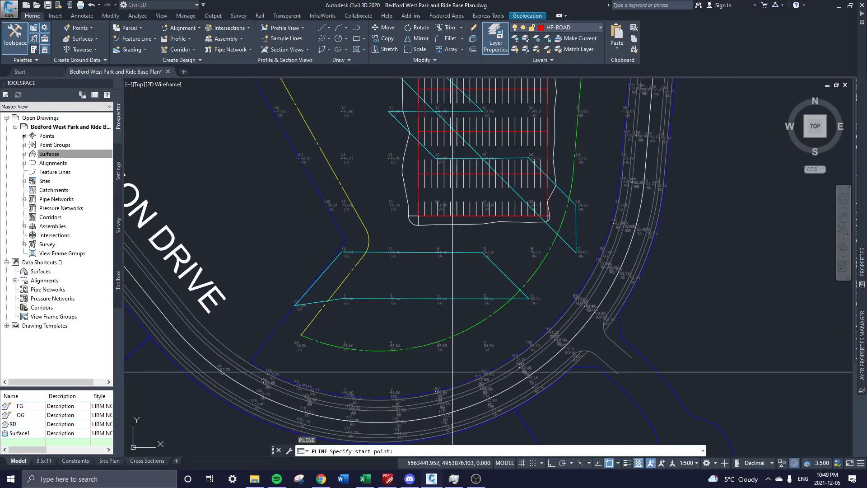
scroll(483, 381, "up", 2)
middle_click_drag(411, 250, 445, 393)
middle_click_drag(458, 120, 465, 276)
scroll(438, 226, "up", 2)
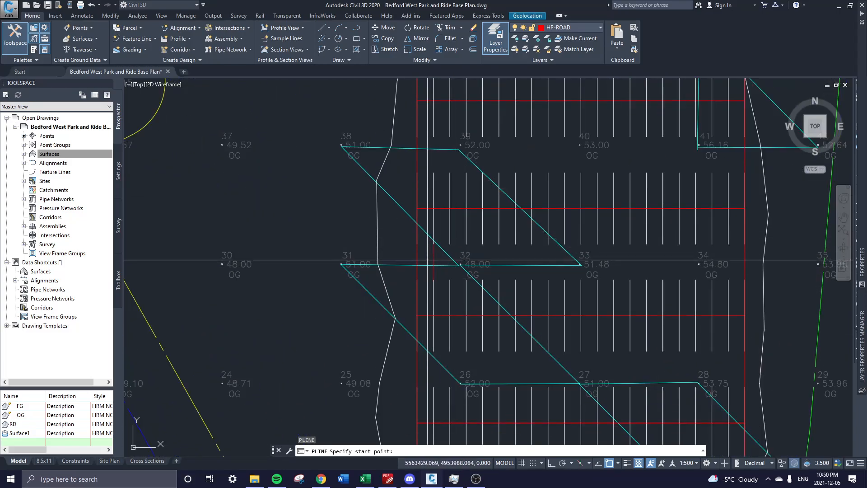
scroll(437, 244, "up", 4)
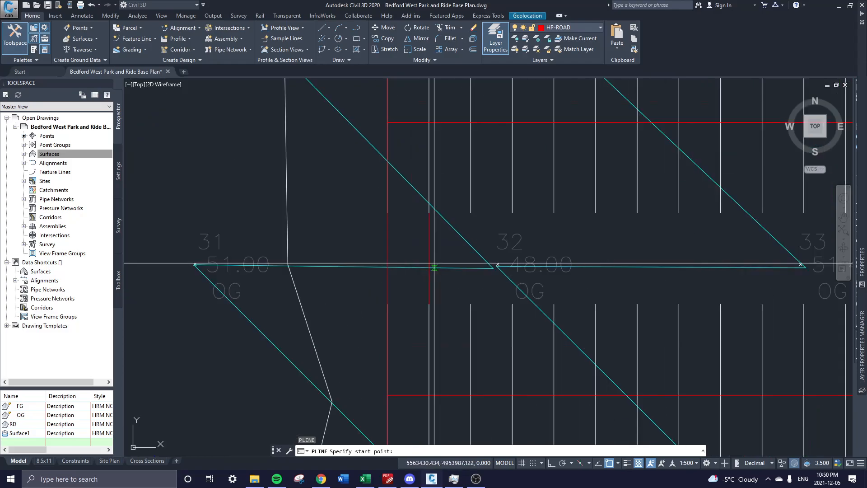
Check the object snap modes and draw a short segment from the red line near point 31.
left_click(618, 463)
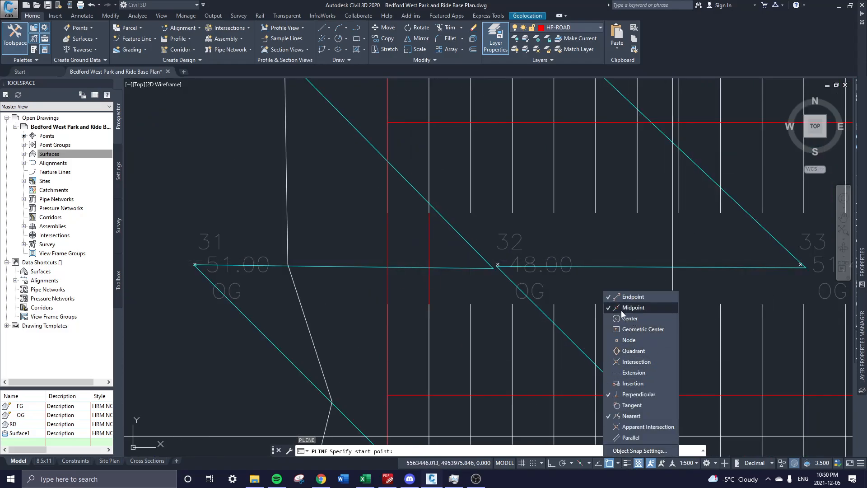
left_click(618, 464)
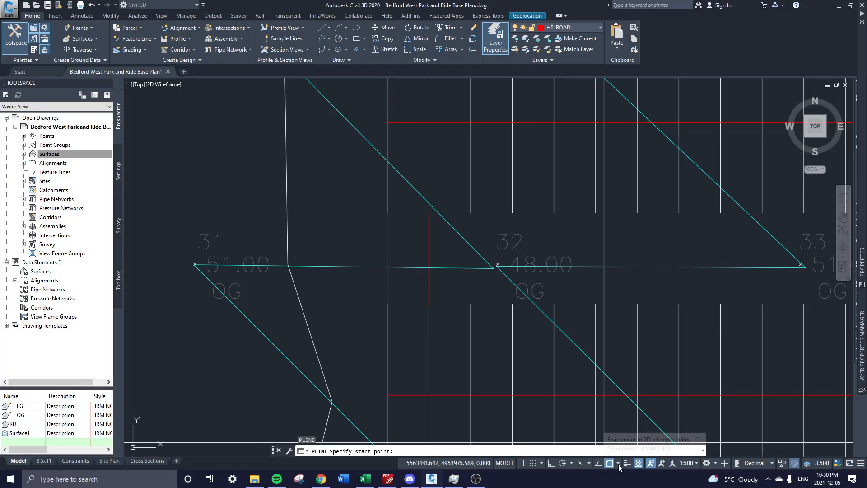
left_click(618, 464)
left_click(437, 239)
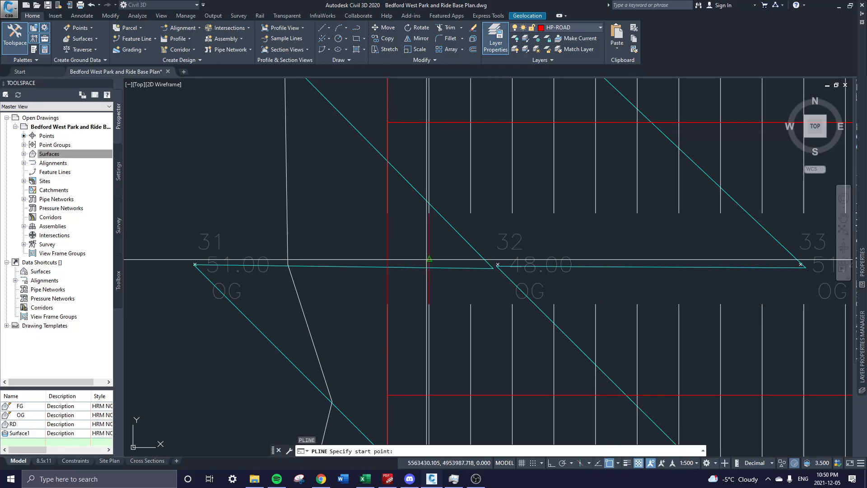
left_click(429, 259)
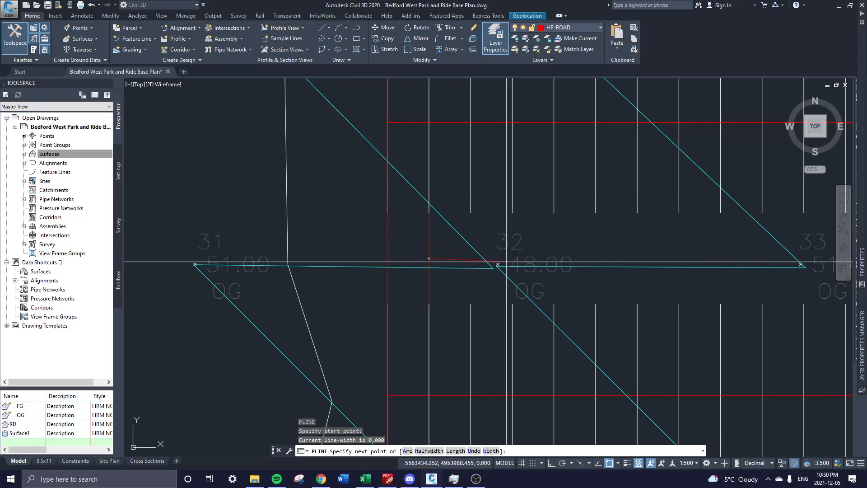
key("Escape")
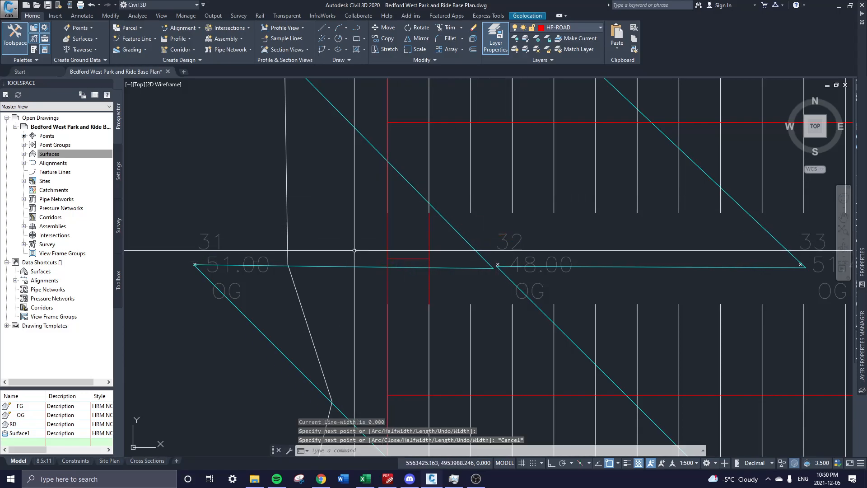
Open the Properties palette with PR.
scroll(372, 255, "down", 4)
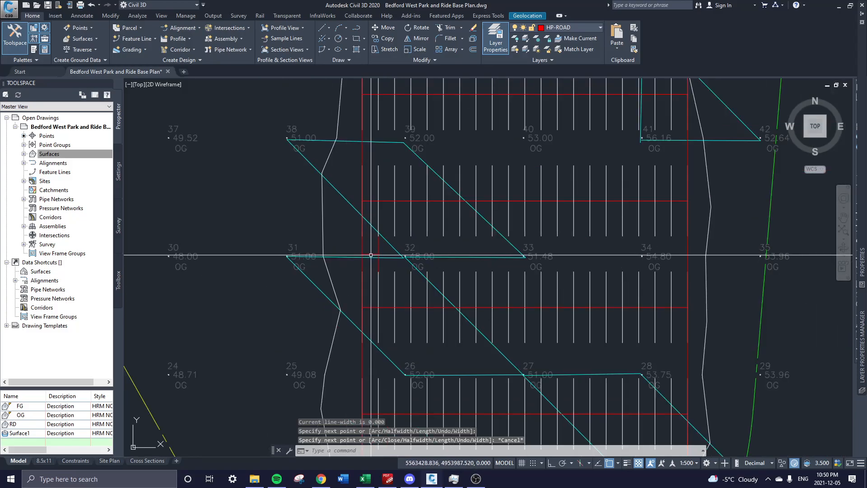
type("pr")
key("Return")
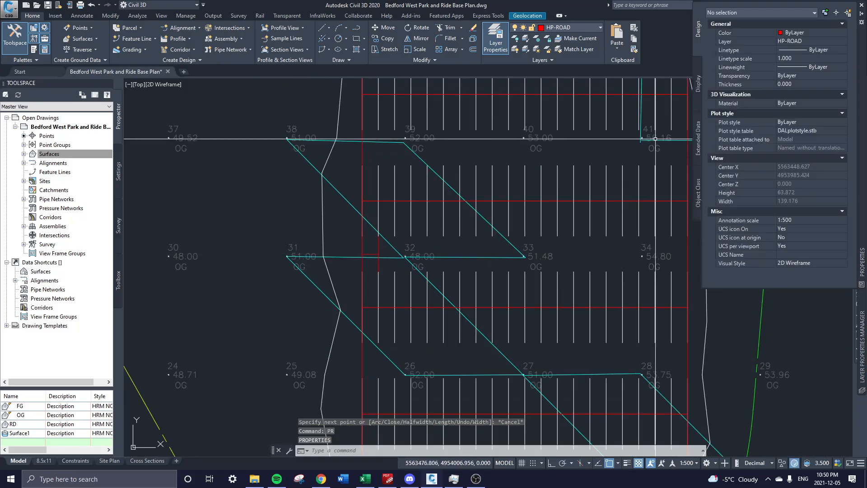
Set the short polyline beside point 31 to Yellow in Properties.
left_click(367, 254)
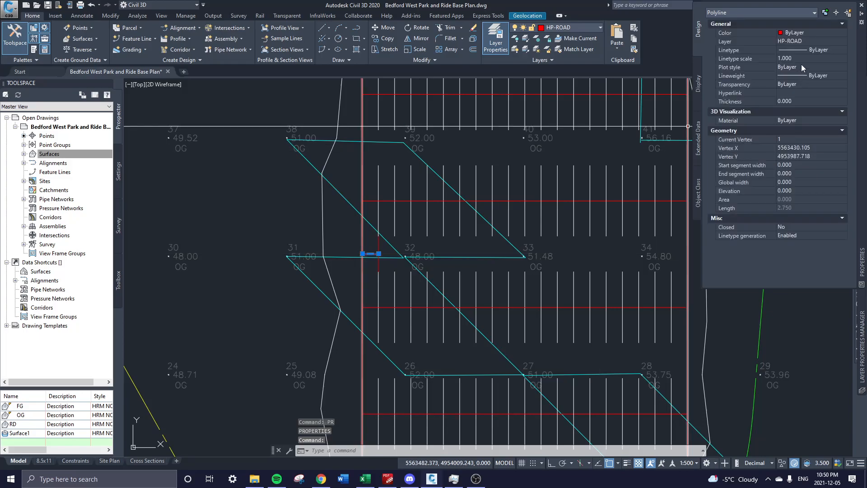
left_click(808, 33)
left_click(791, 66)
key("Escape")
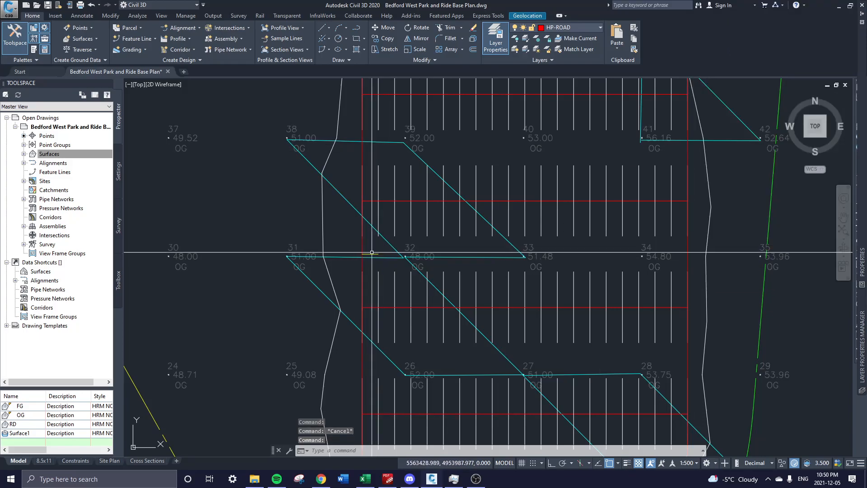
Erase the stray short polyline near points 31–32.
left_click(372, 253)
key("Delete")
middle_click_drag(381, 247, 387, 164)
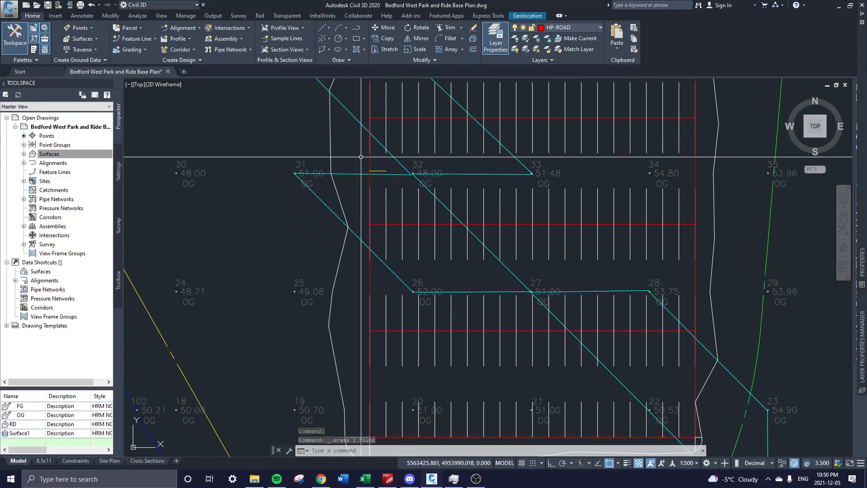
Draw a polyline from the road south of the lot, north past its southwest corner along the west side.
middle_click_drag(373, 171, 430, 216)
scroll(420, 194, "down", 2)
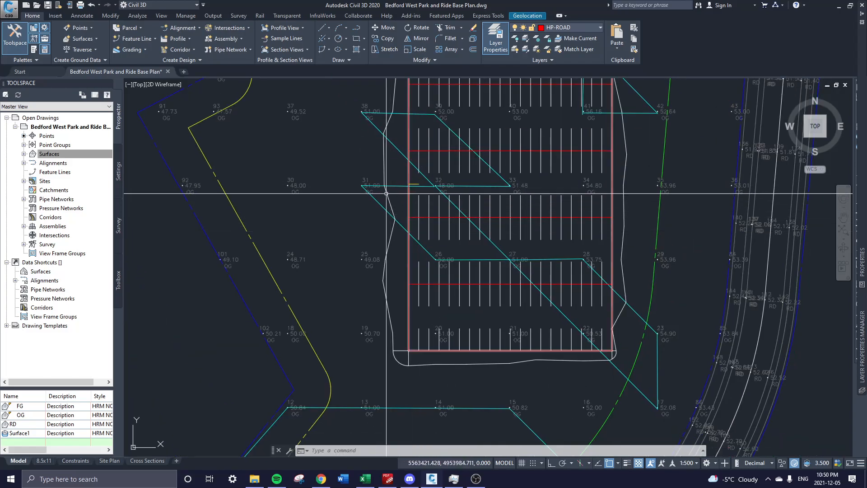
type("pl")
key("Return")
middle_click_drag(445, 354, 400, 111)
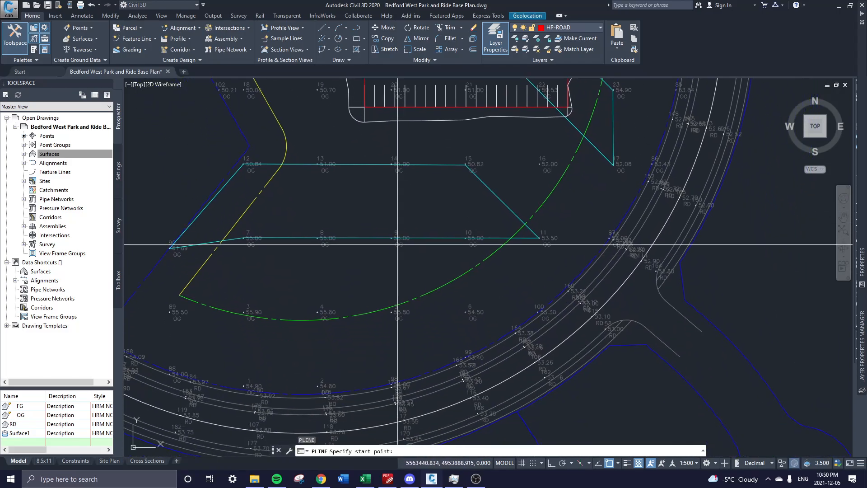
left_click(441, 409)
scroll(409, 289, "down", 3)
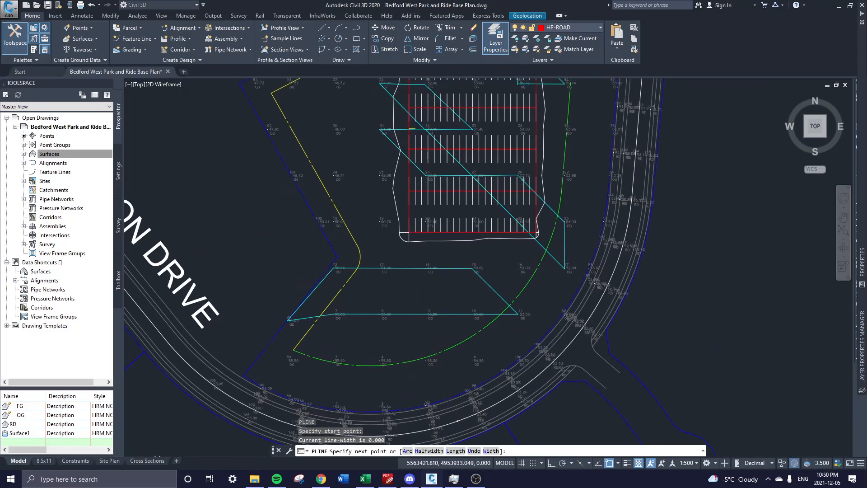
left_click(415, 291)
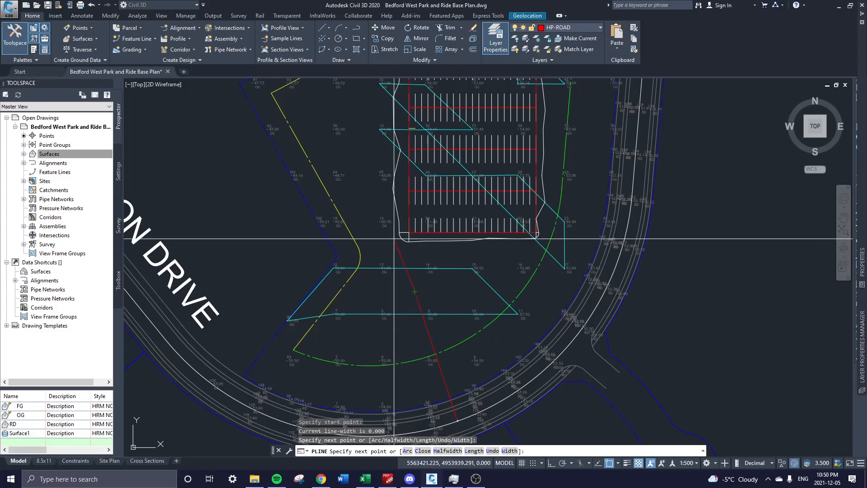
middle_click_drag(378, 242, 387, 281)
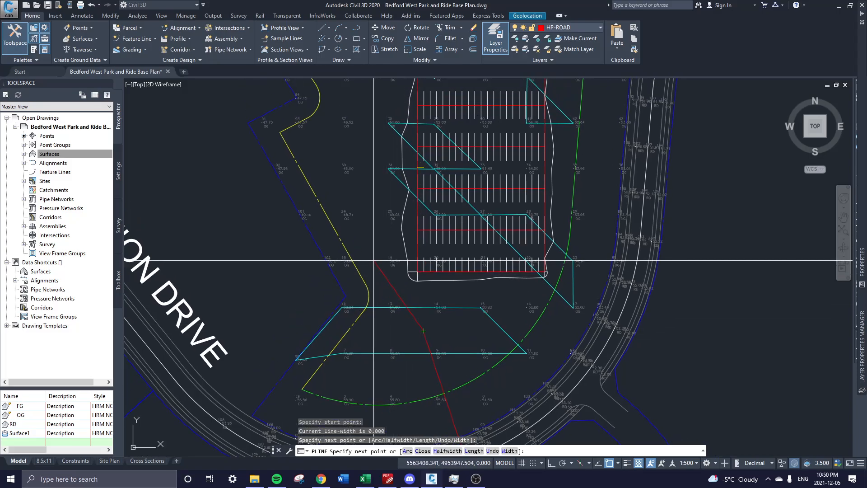
left_click(374, 260)
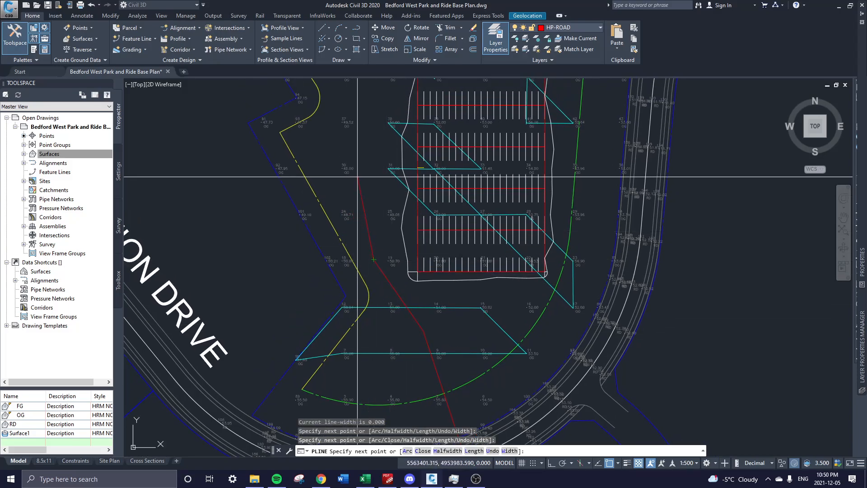
scroll(362, 169, "up", 3)
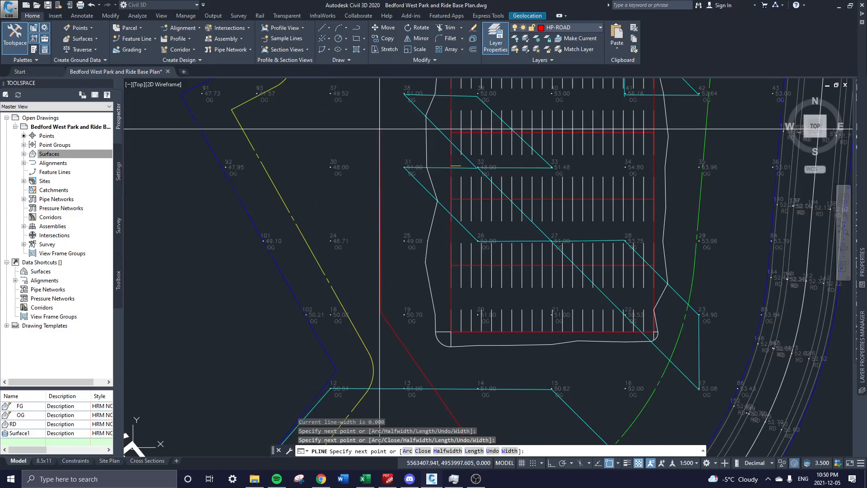
Finish the red polyline, then try EXTEND and cancel it.
key("Escape")
left_click(380, 135)
left_click(378, 131)
key("Escape")
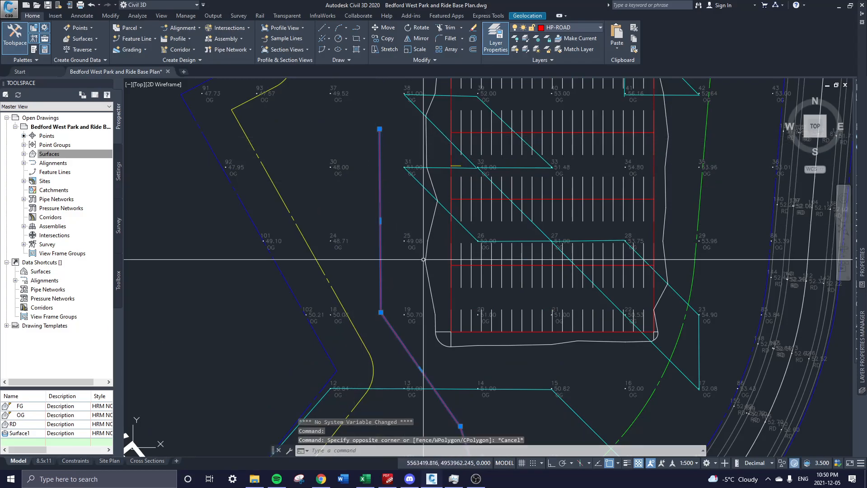
type("ex")
key("Return")
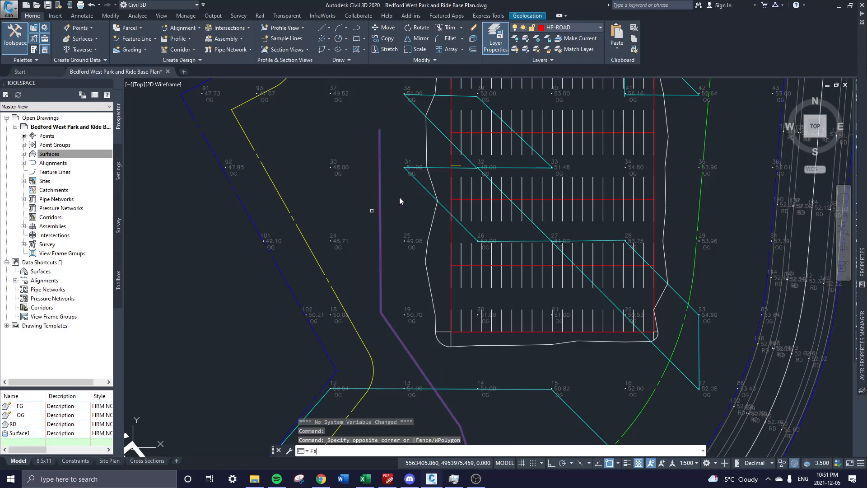
scroll(400, 201, "up", 3)
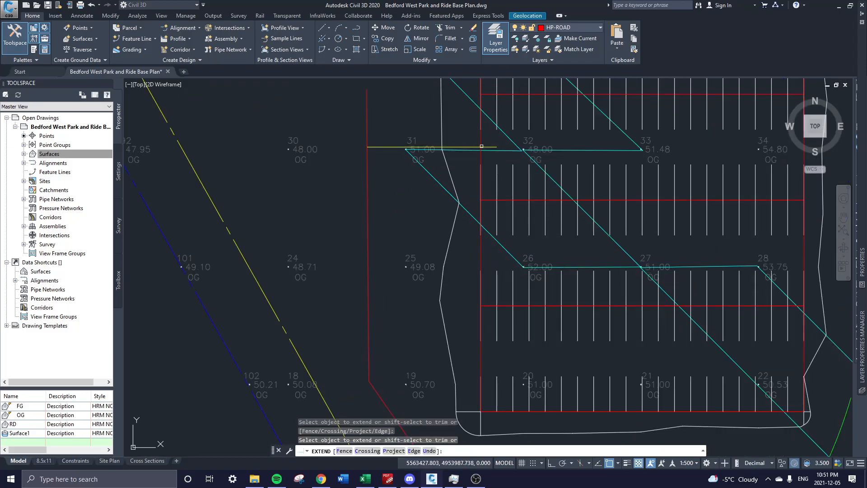
key("Escape")
Trim the red polyline's overhang past the yellow line at point 31.
middle_click_drag(496, 131, 486, 188)
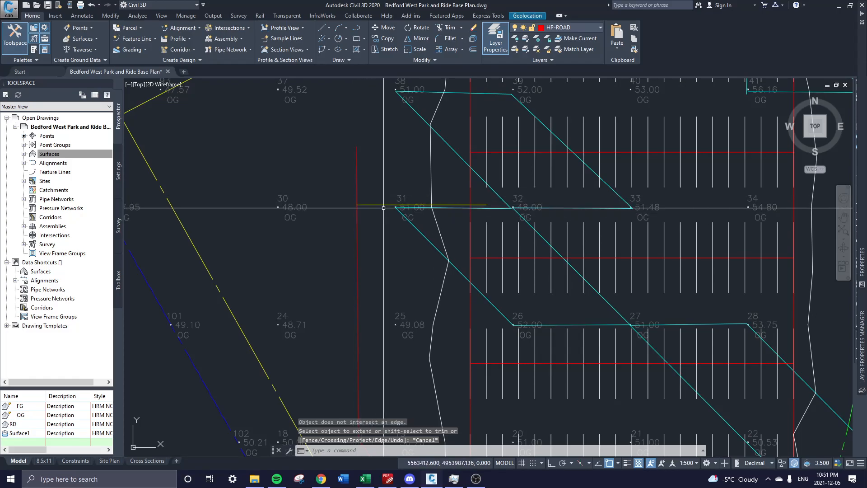
scroll(351, 208, "down", 2)
mouse_move(381, 240)
middle_mouse_down()
mouse_move(331, 252)
mouse_move(286, 108)
mouse_move(349, 272)
middle_mouse_up()
scroll(341, 242, "up", 2)
left_click(321, 246)
left_click(302, 219)
type("tr")
key("Return")
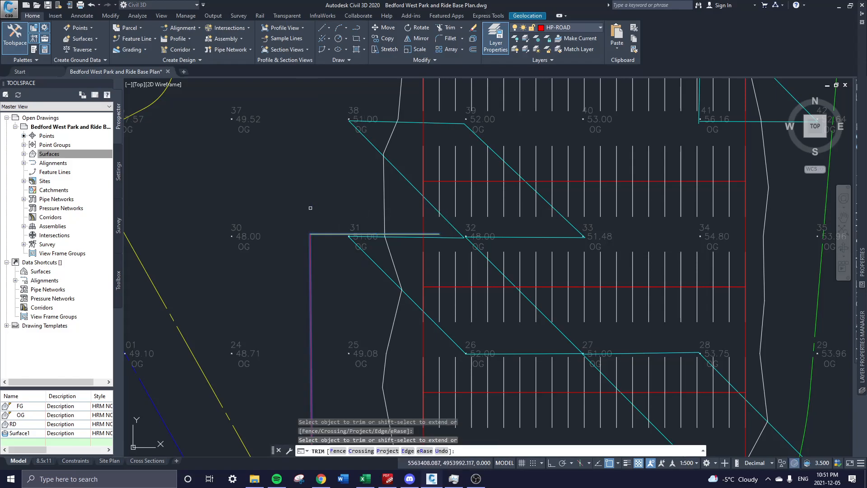
key("Return")
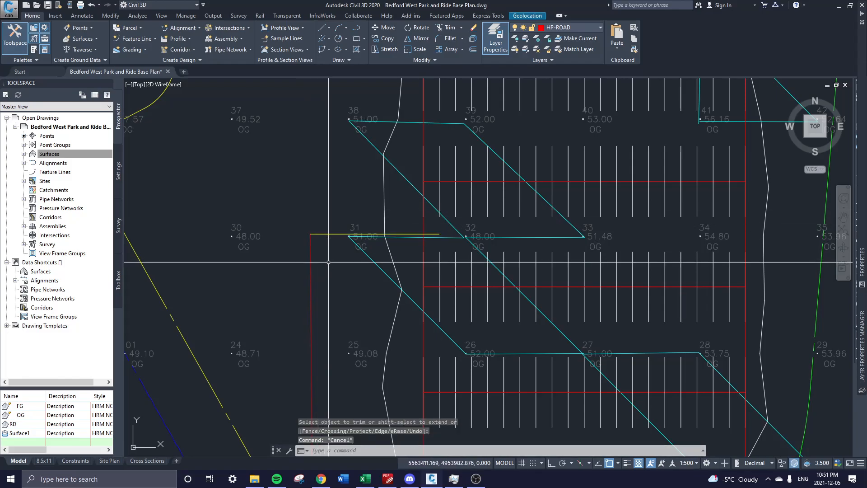
middle_click_drag(326, 258, 413, 209)
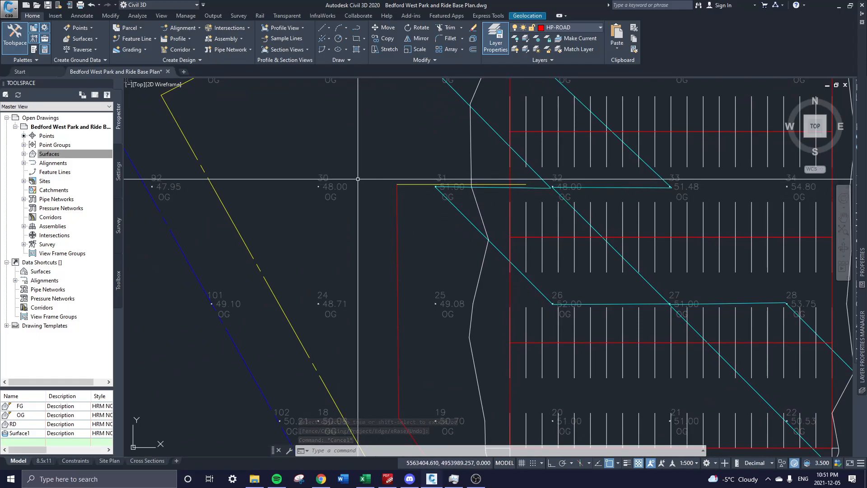
middle_click_drag(412, 267, 412, 217)
middle_click_drag(414, 174, 397, 237)
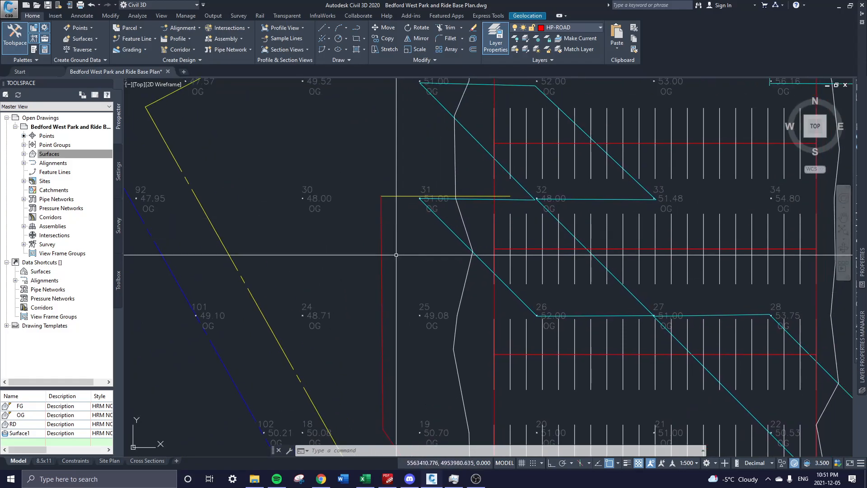
mouse_move(410, 370)
middle_mouse_down()
mouse_move(407, 277)
mouse_move(385, 355)
middle_mouse_up()
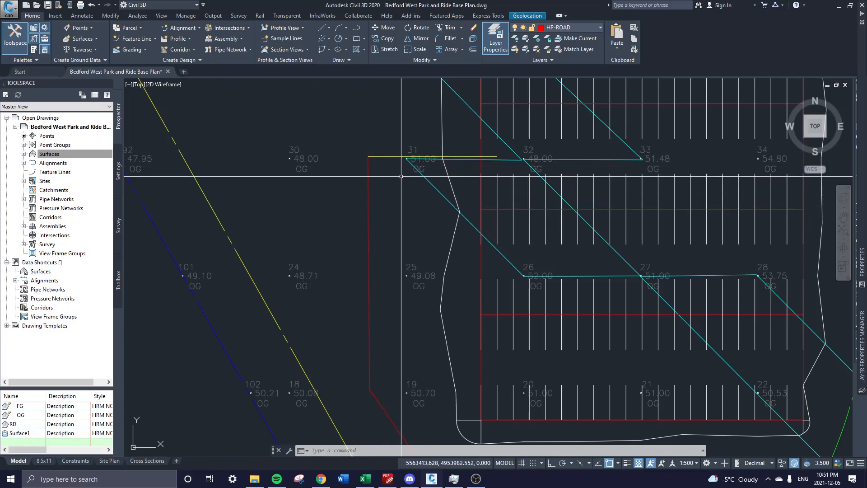
Select the yellow line beside point 31 and try Match Properties, then cancel.
left_click(400, 150)
left_click(384, 173)
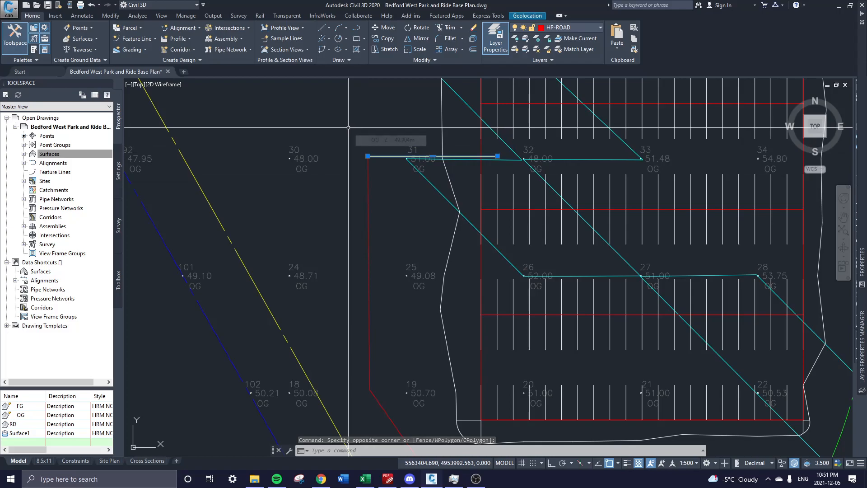
type("m")
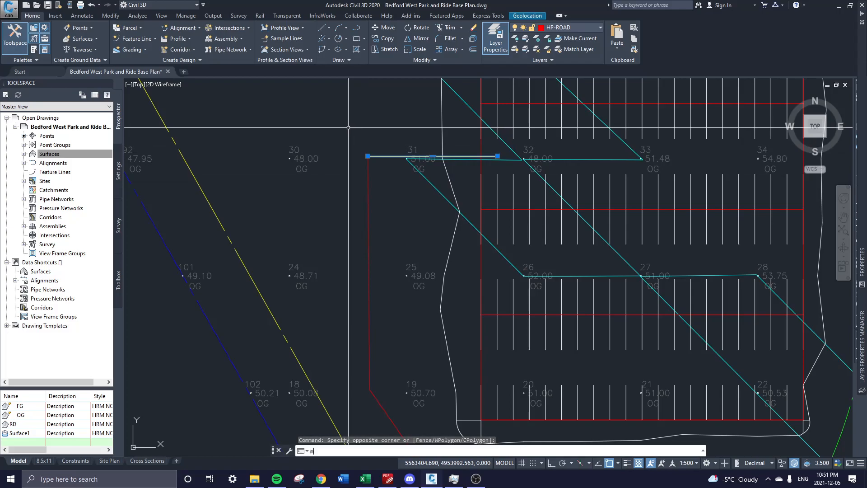
type("a")
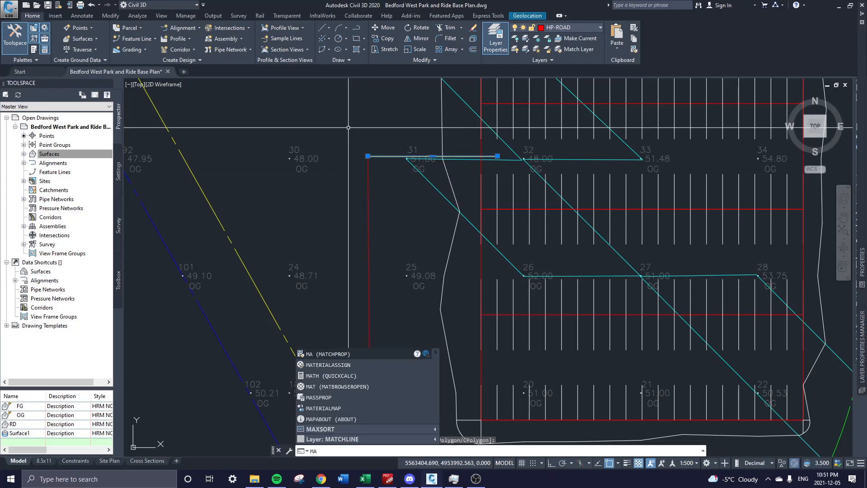
key("Return")
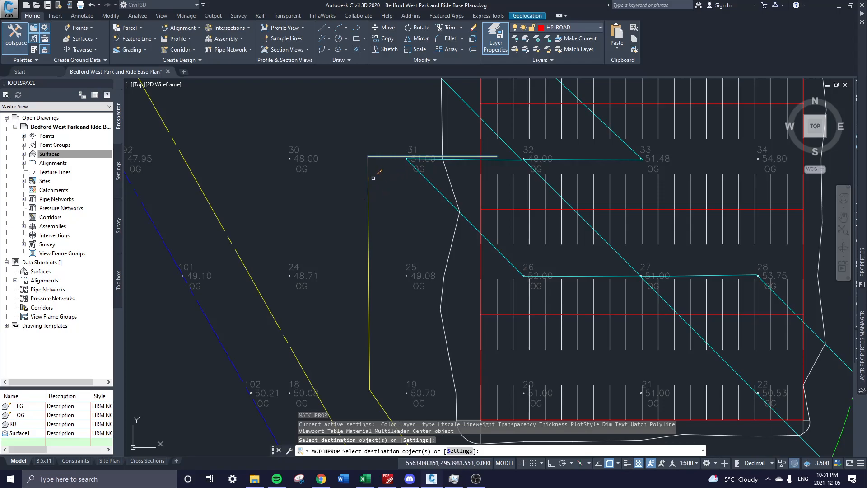
key("Escape")
mouse_move(354, 251)
middle_mouse_down()
mouse_move(339, 184)
mouse_move(373, 251)
middle_mouse_up()
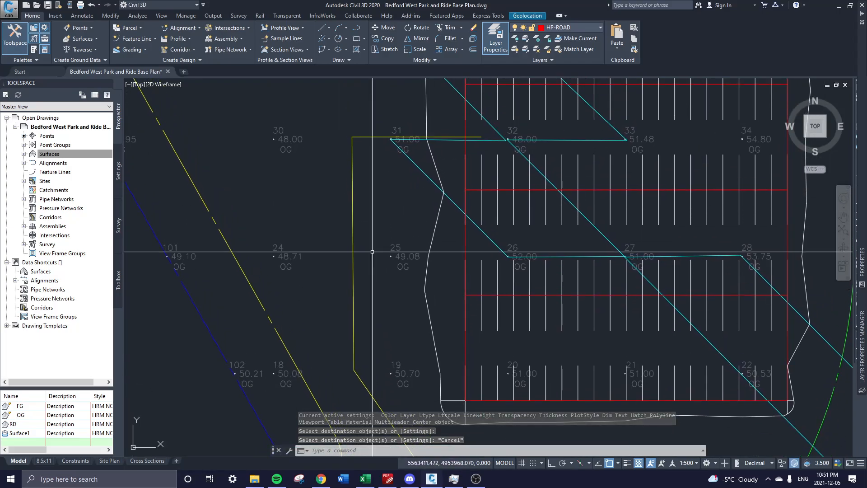
Join the yellow line pieces with J and check the result in Properties.
left_click(362, 129)
left_click(347, 149)
type("J")
key("Return")
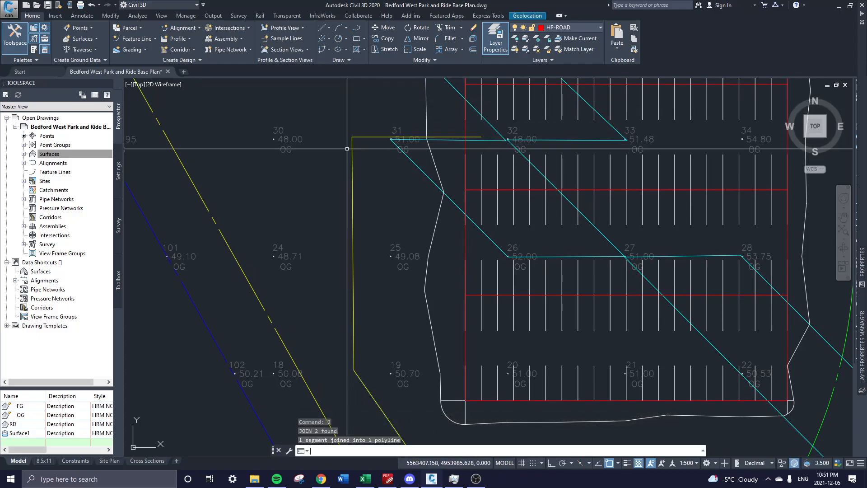
type("pr")
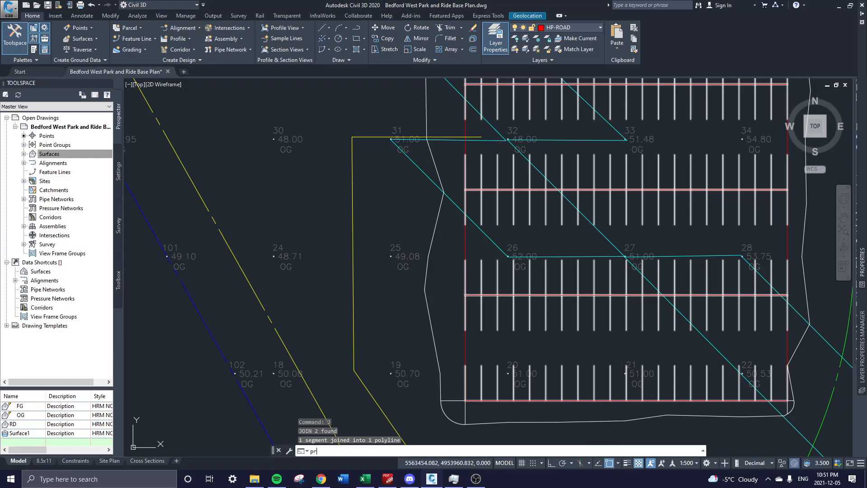
key("Return")
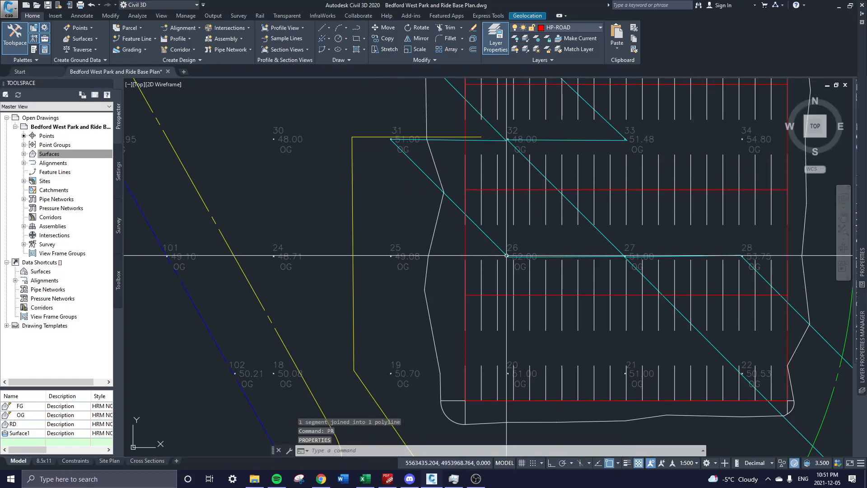
Reselect the yellow polyline and attempt another JOIN, then cancel.
mouse_move(374, 156)
middle_mouse_down()
mouse_move(310, 170)
mouse_move(337, 159)
middle_mouse_up()
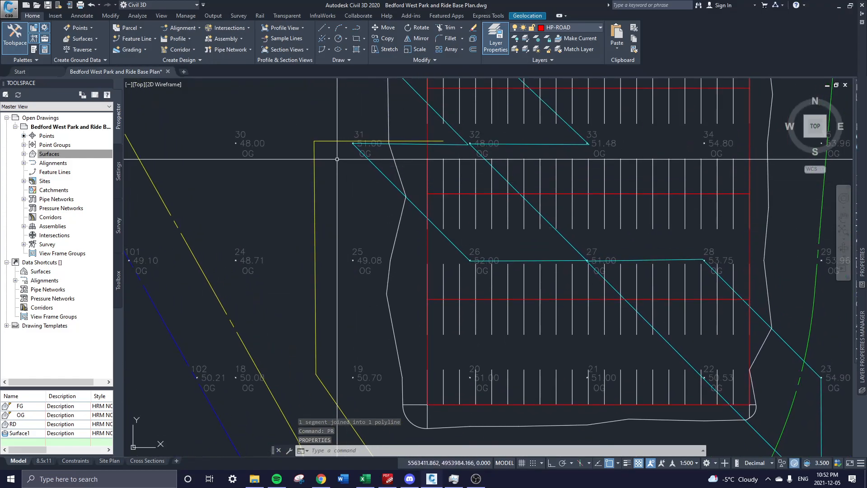
left_click(328, 139)
left_click(312, 156)
scroll(314, 169, "down", 2)
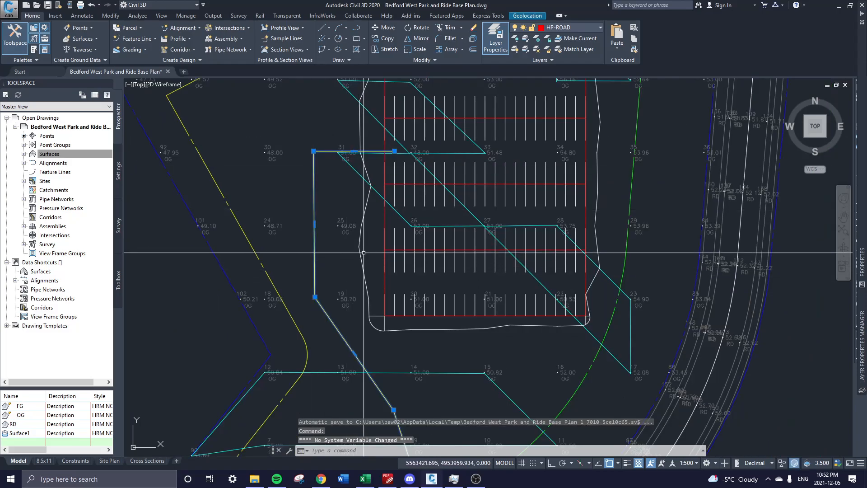
type("j")
key("Return")
key("Escape")
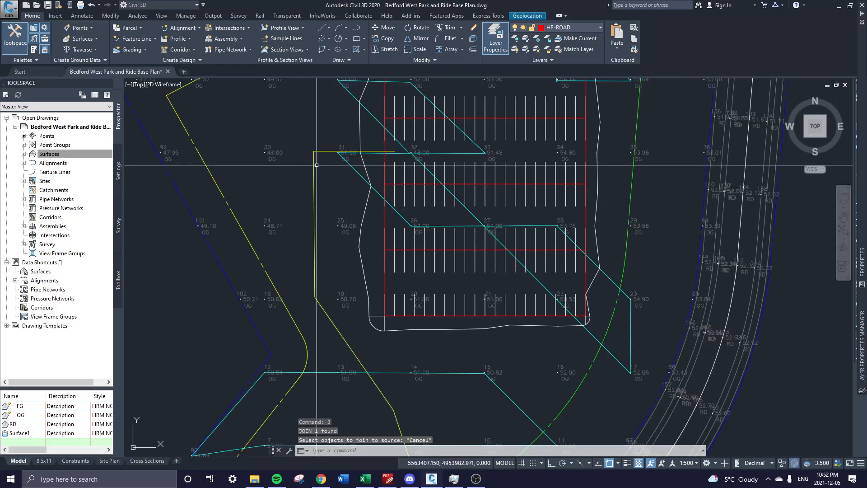
left_click(333, 144)
key("Escape")
Select the yellow polyline and start FILLET at its lower bend.
left_click(326, 152)
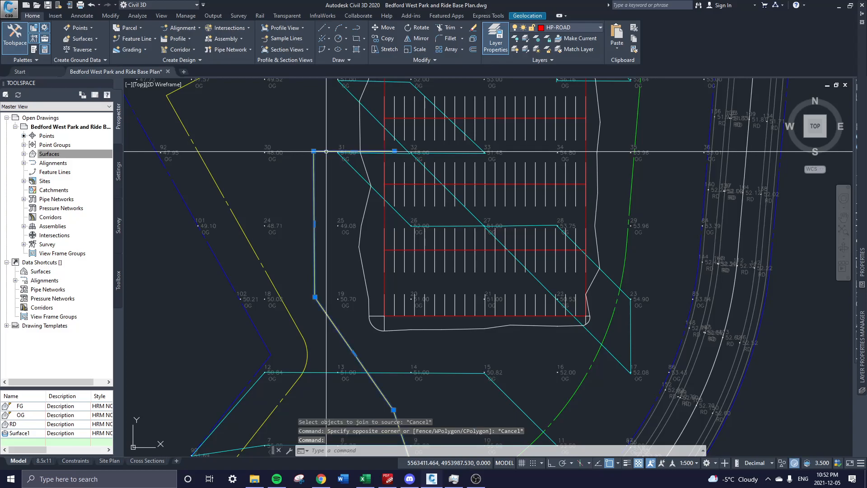
scroll(335, 174, "down", 3)
scroll(348, 217, "up", 2)
type("f")
key("Return")
mouse_move(361, 310)
middle_mouse_down()
mouse_move(361, 273)
mouse_move(367, 286)
middle_mouse_up()
Round the yellow bend near point 9 with the default 200 radius fillet.
scroll(389, 299, "up", 4)
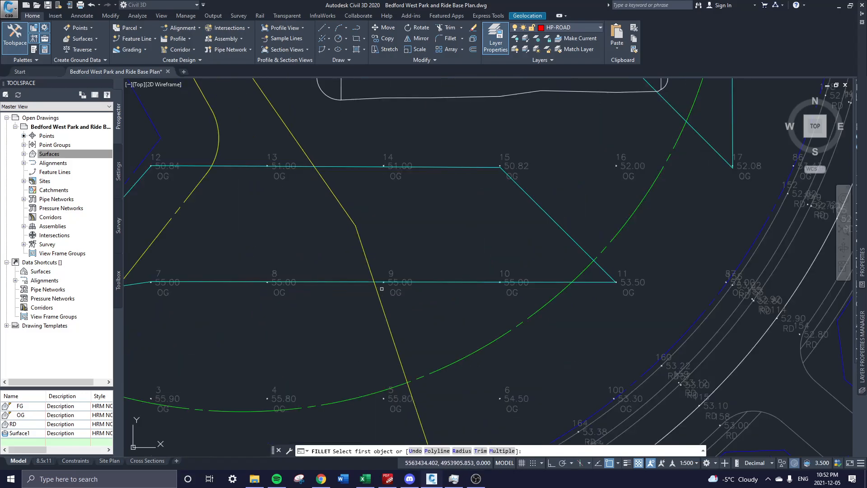
mouse_move(358, 239)
middle_mouse_down()
mouse_move(405, 286)
mouse_move(433, 346)
middle_mouse_up()
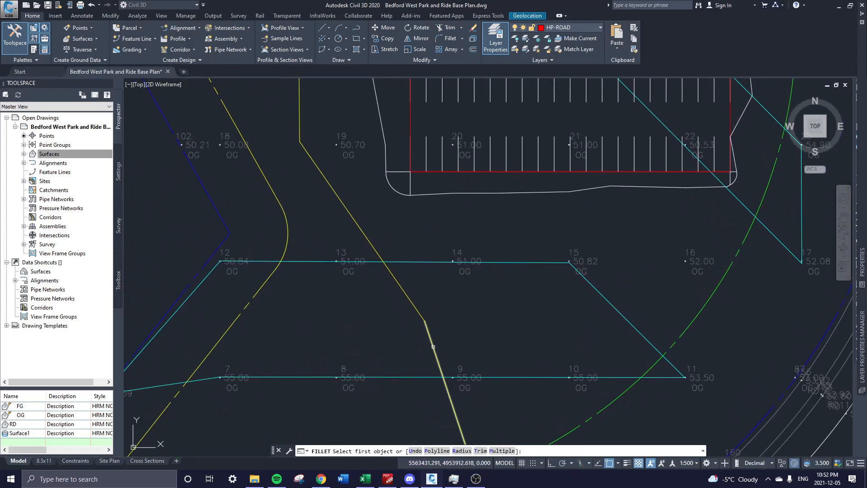
left_click(435, 346)
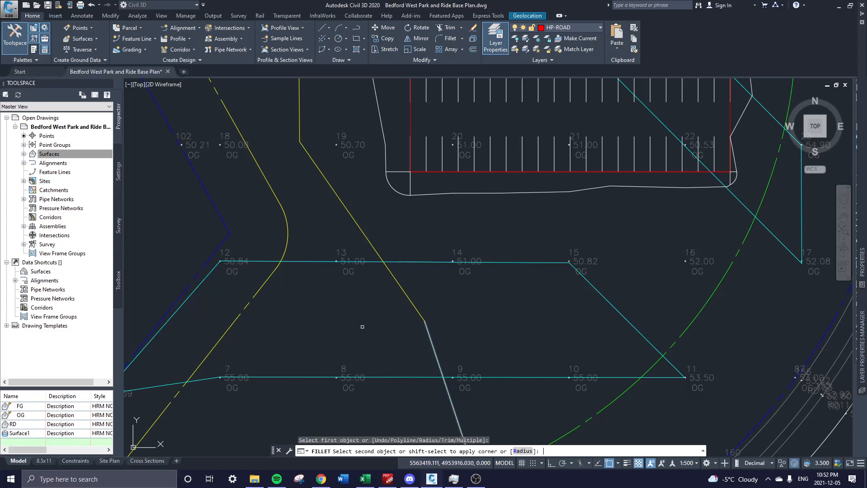
type("r")
key("Return")
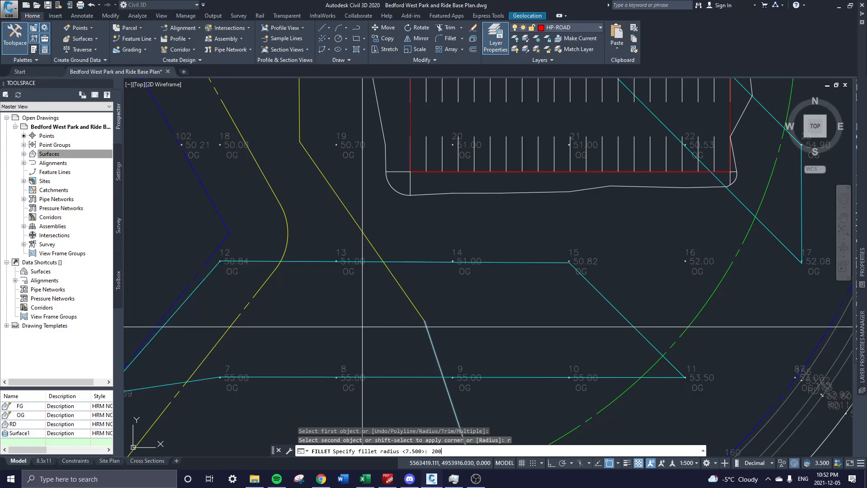
key("Return")
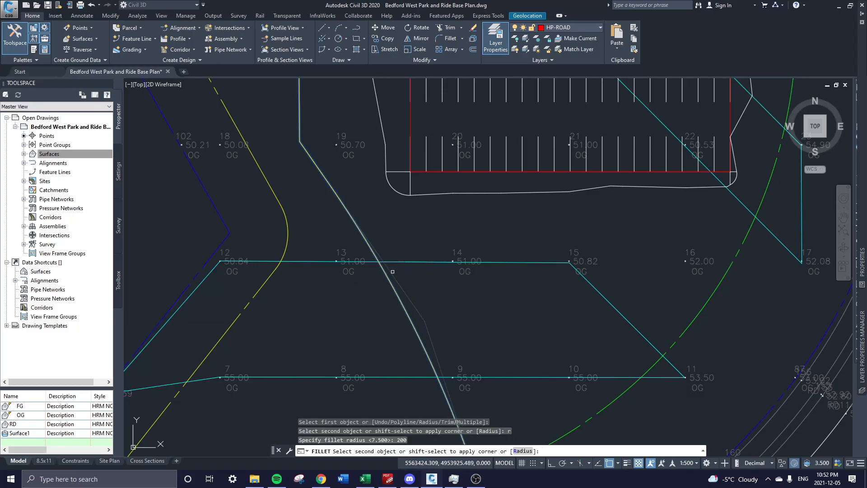
left_click(405, 293)
scroll(398, 291, "down", 2)
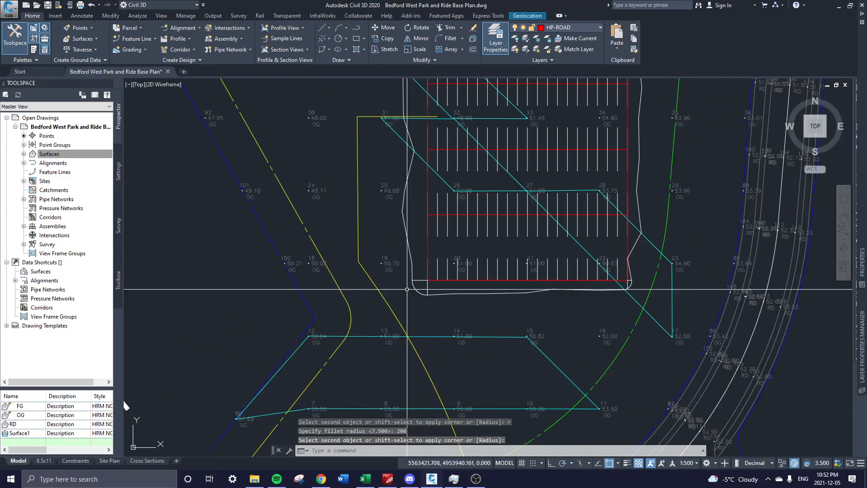
Cancel the next fillet and undo the 200-radius rounded bend.
left_click(445, 39)
left_click(360, 301)
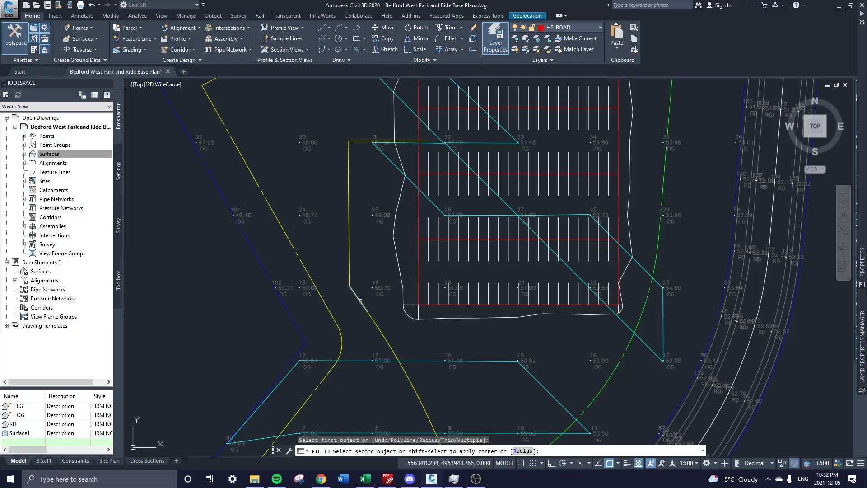
scroll(359, 300, "up", 2)
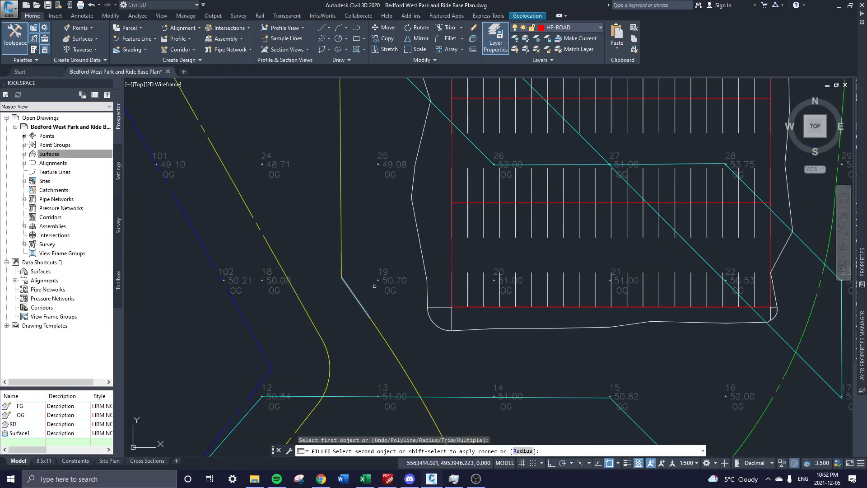
type("r")
key("Escape")
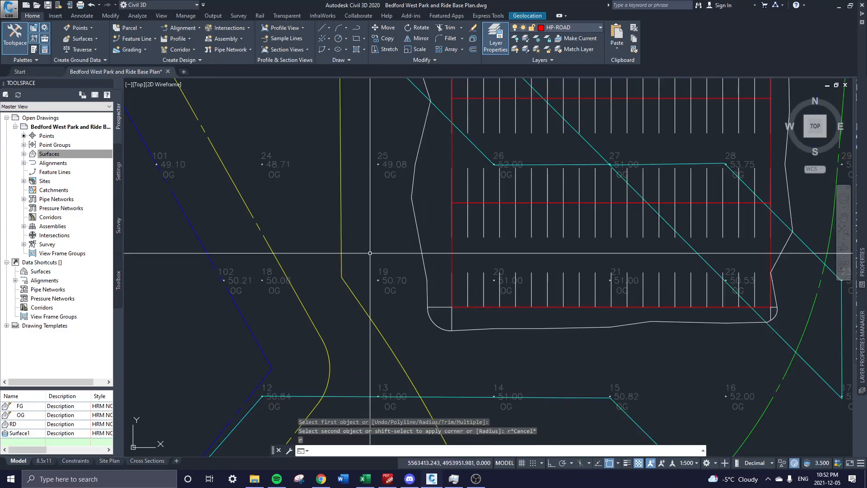
key("ctrl+z")
key("ctrl+z")
key("ctrl+z")
scroll(393, 299, "up", 3)
scroll(392, 299, "up", 2)
Round the yellow bend with a 100 radius fillet.
left_click(450, 39)
left_click(292, 324)
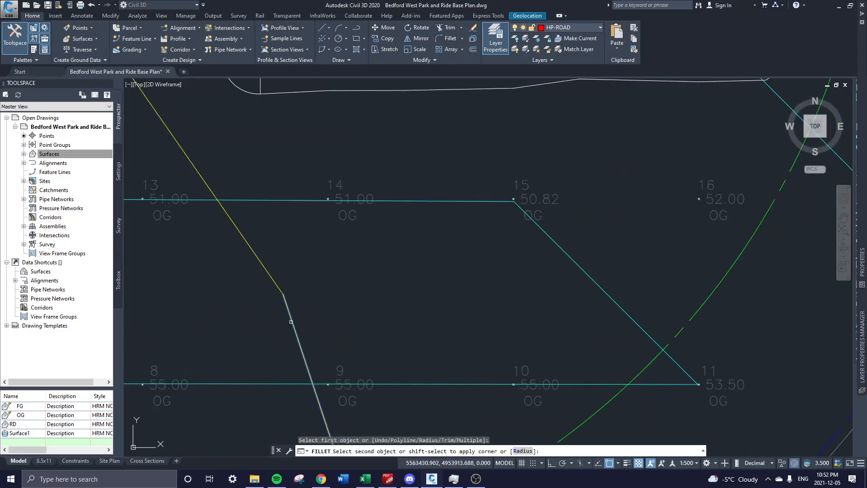
type("r")
key("Return")
type("100")
key("Return")
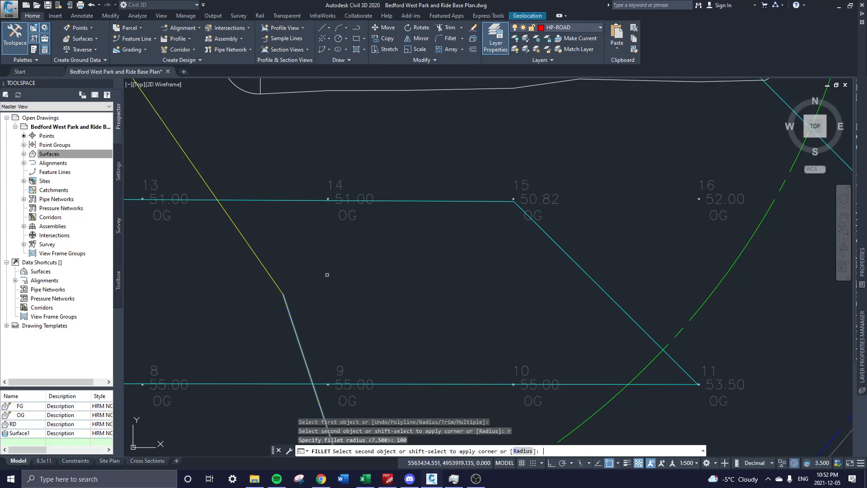
left_click(249, 246)
scroll(248, 246, "down", 2)
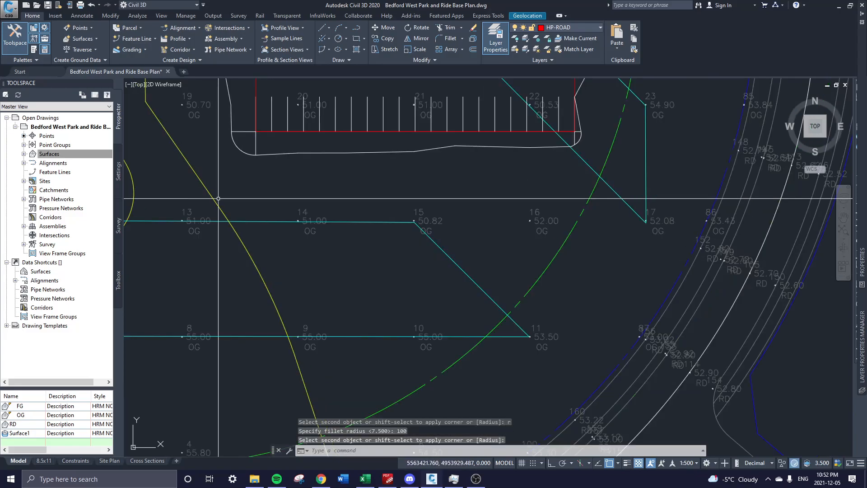
Round the corner on the parking lot's west side with a 25 radius fillet.
middle_click_drag(219, 197, 371, 369)
left_click(448, 38)
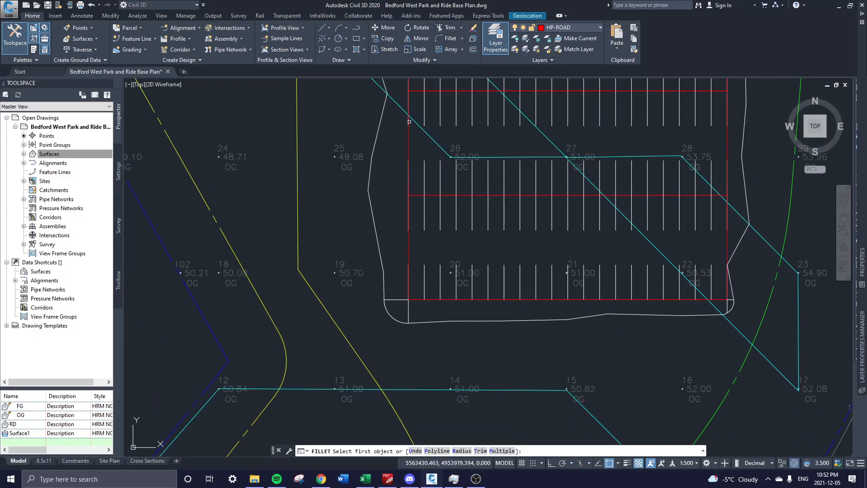
left_click(314, 294)
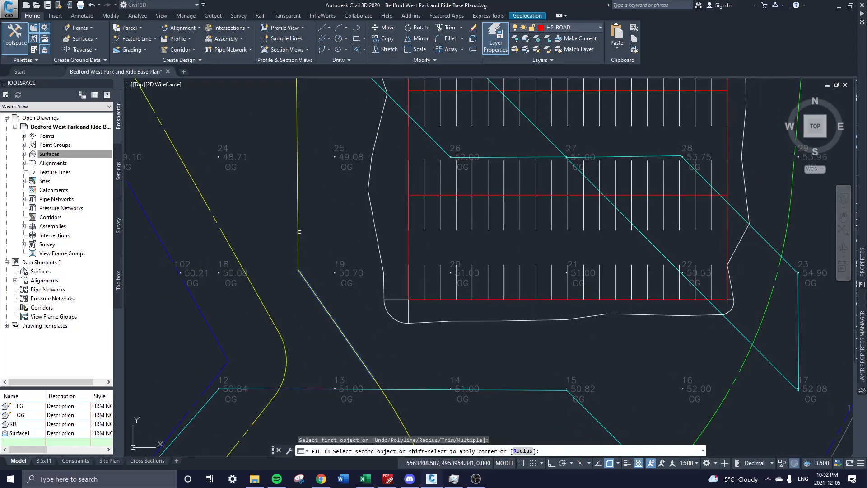
left_click(298, 230)
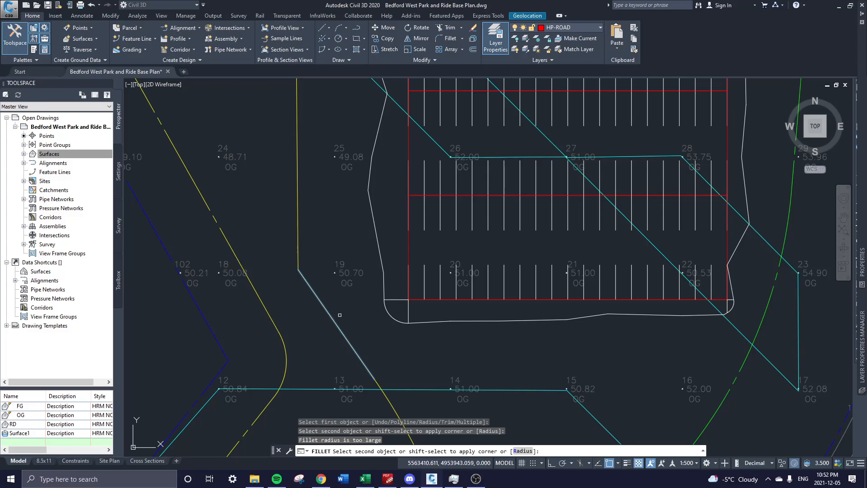
type("r")
key("Return")
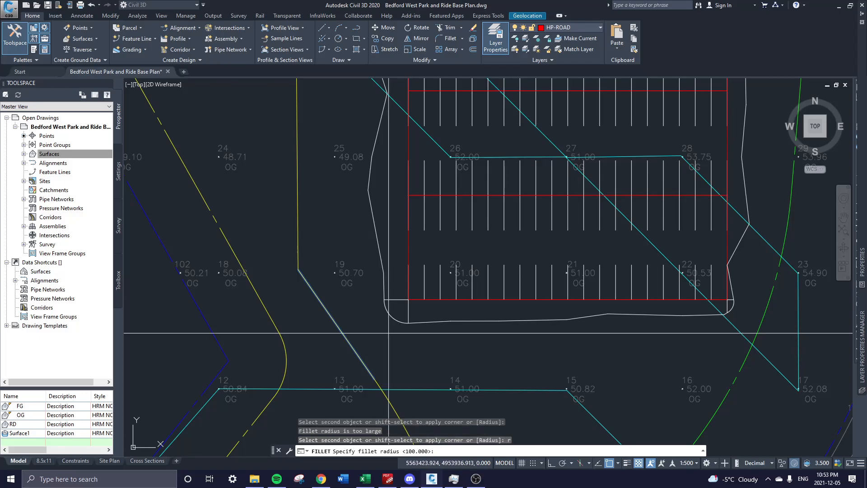
type("25")
key("Return")
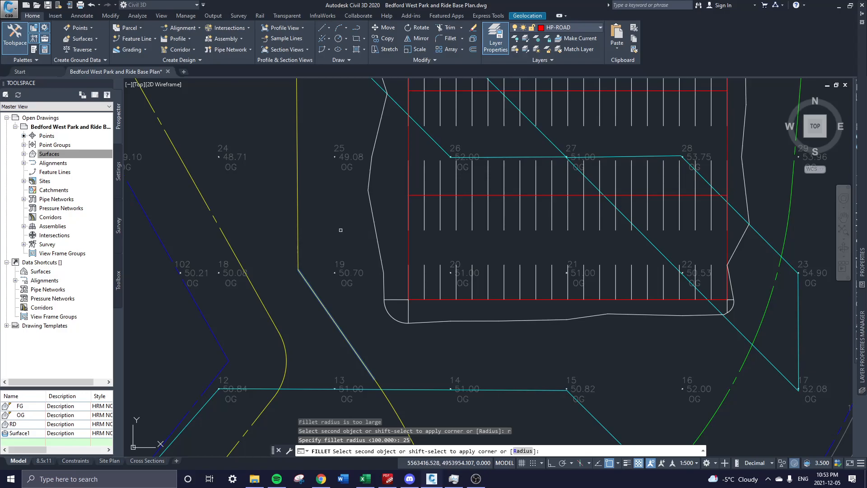
left_click(299, 215)
Round the corner near point 31 with a 15 radius fillet and select the polyline.
middle_click_drag(307, 174, 343, 328)
key("Return")
left_click(332, 214)
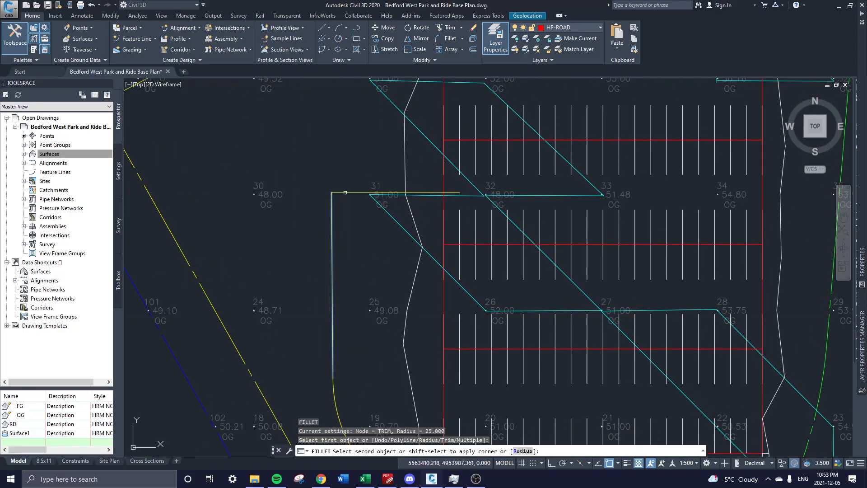
left_click(345, 193)
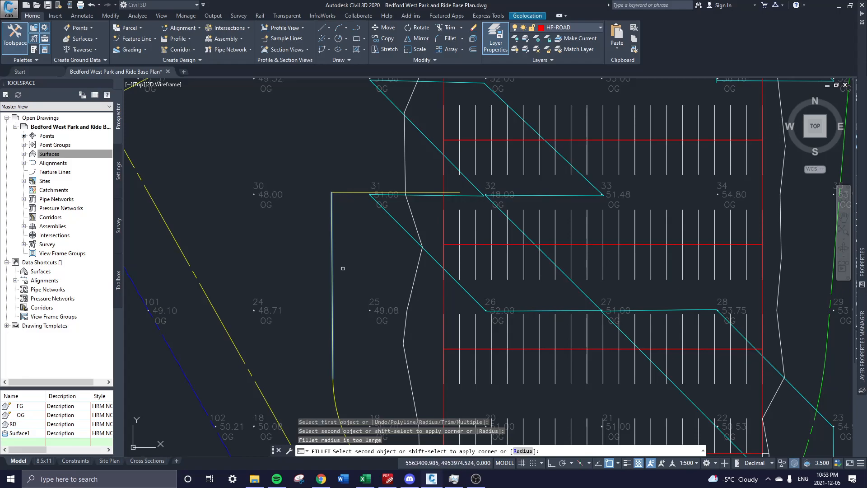
type("r")
key("Return")
type("15")
key("Return")
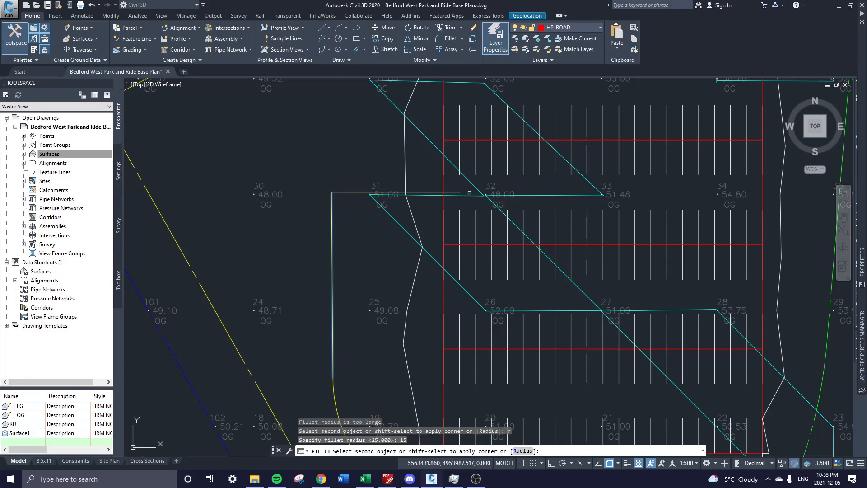
scroll(351, 246, "down", 4)
key("Escape")
left_click(349, 246)
Change the rounded polyline's linetype to CENTER in Properties.
type("pr")
key("Return")
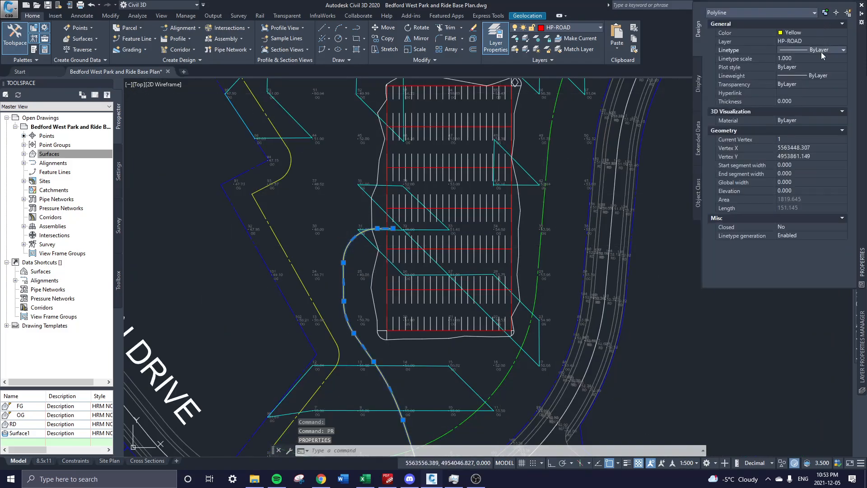
left_click(822, 52)
left_click(820, 84)
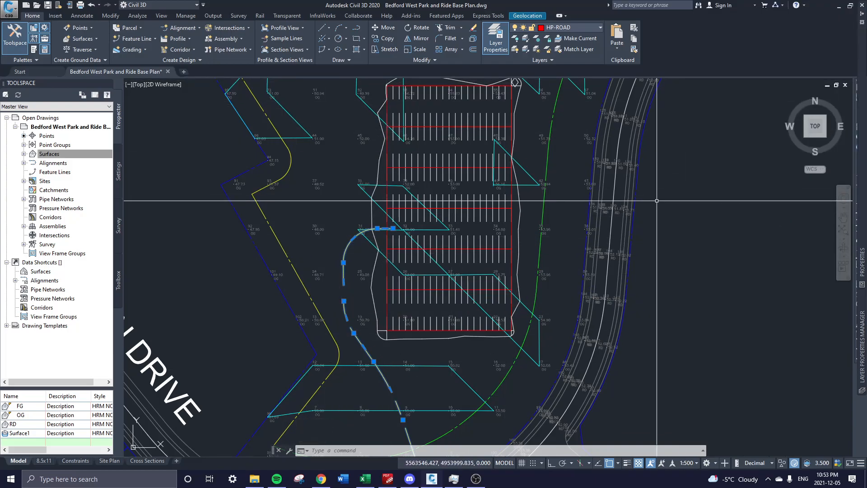
Reduce the centreline's linetype scale in Properties so the dashes are denser.
type("pr")
key("Return")
scroll(321, 337, "down", 3)
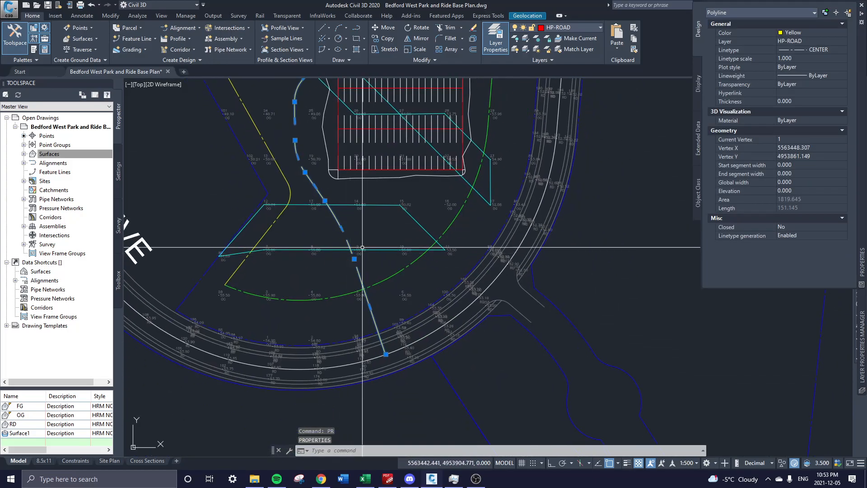
scroll(377, 334, "up", 3)
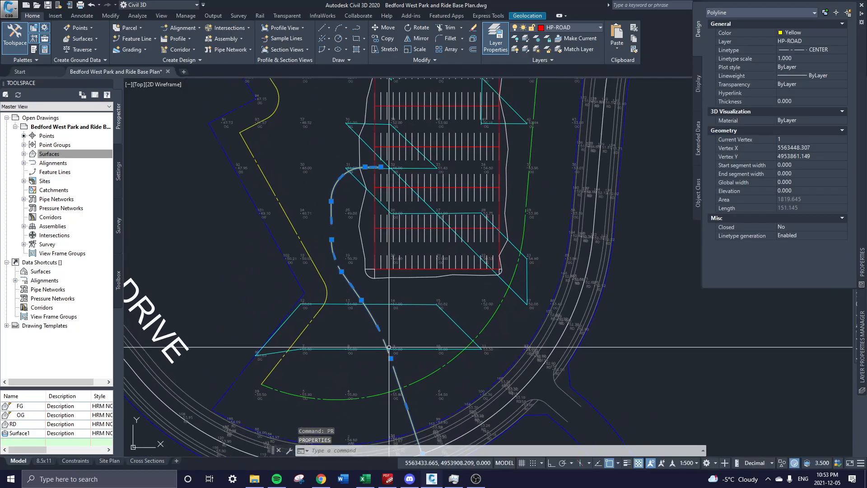
left_click(746, 58)
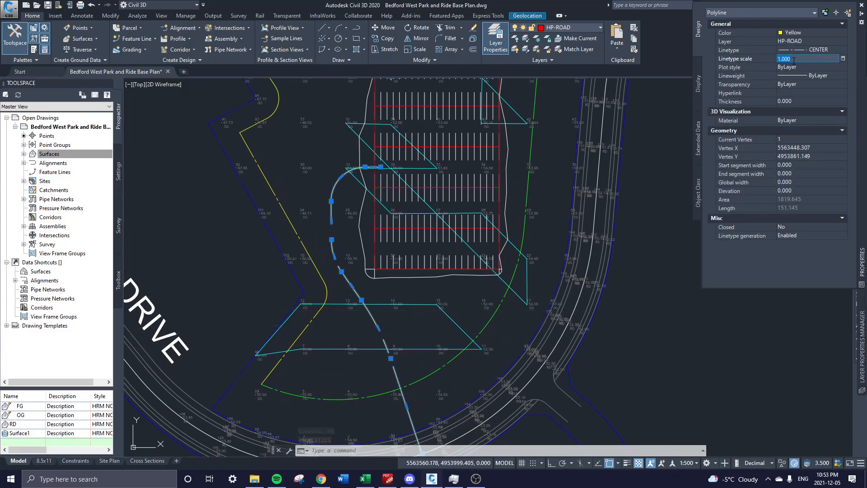
key("Return")
scroll(339, 185, "up", 2)
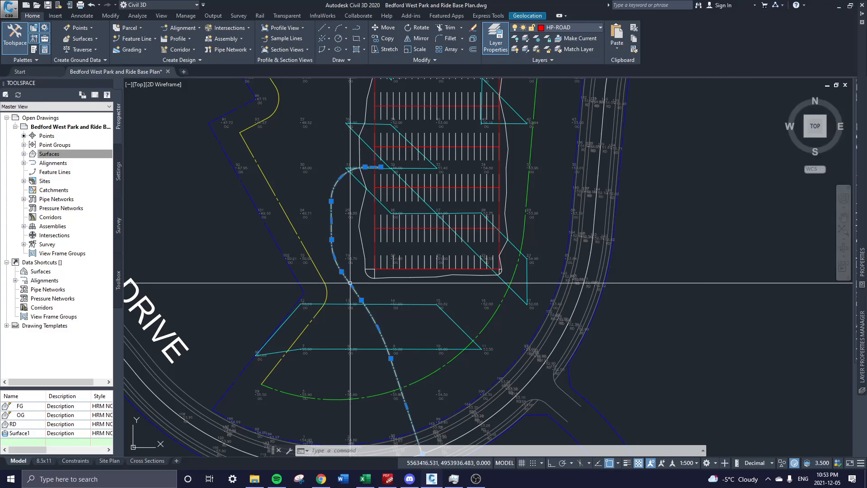
scroll(339, 185, "up", 2)
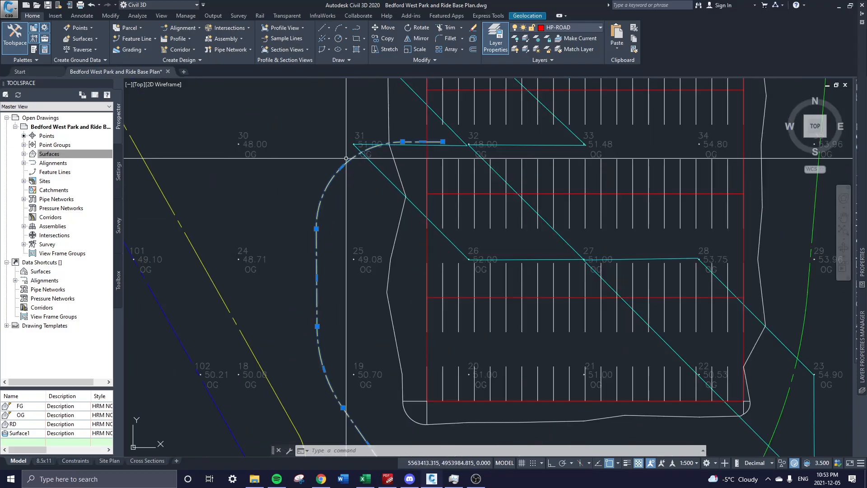
key("Escape")
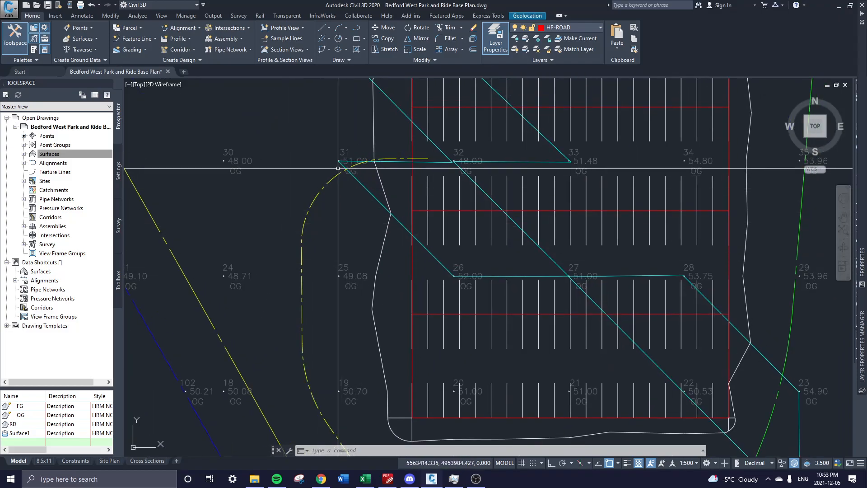
Pan across the site to review the dashed road centreline.
middle_click_drag(375, 156, 342, 207)
scroll(445, 345, "down", 2)
mouse_move(388, 390)
middle_mouse_down()
mouse_move(382, 333)
mouse_move(328, 246)
middle_mouse_up()
mouse_move(413, 373)
middle_mouse_down()
mouse_move(410, 298)
mouse_move(423, 363)
middle_mouse_up()
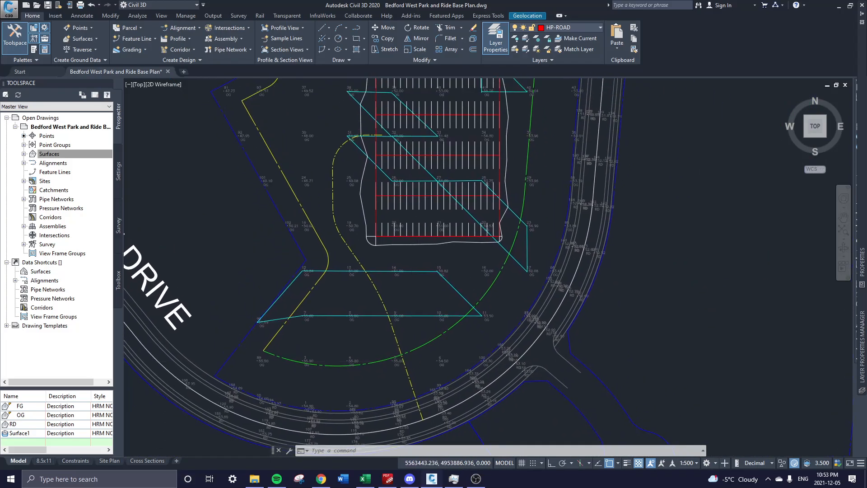
left_click(385, 304)
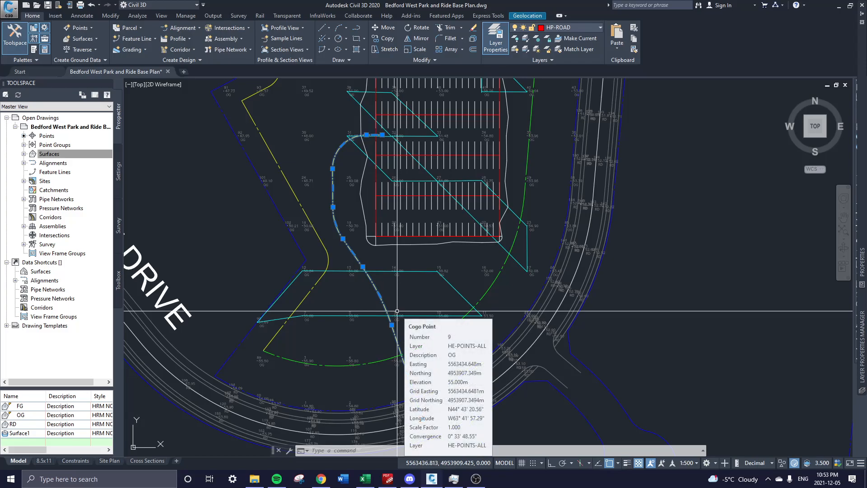
middle_click_drag(218, 146, 224, 158)
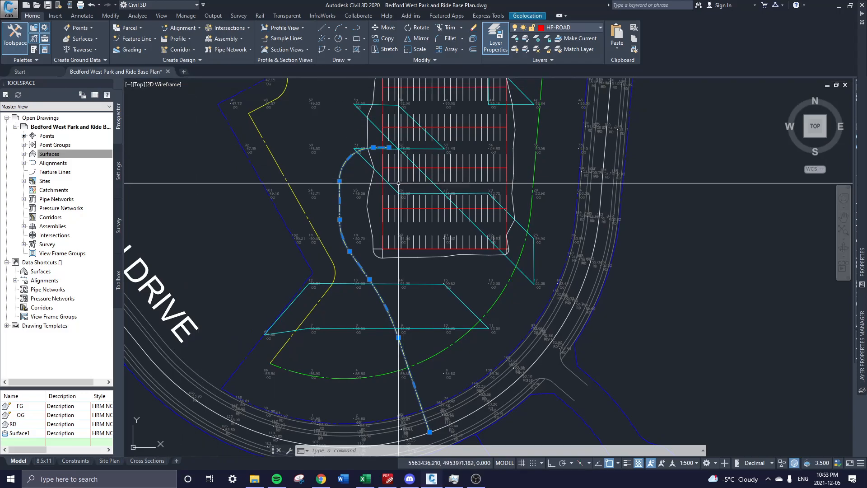
key("Escape")
scroll(348, 153, "up", 3)
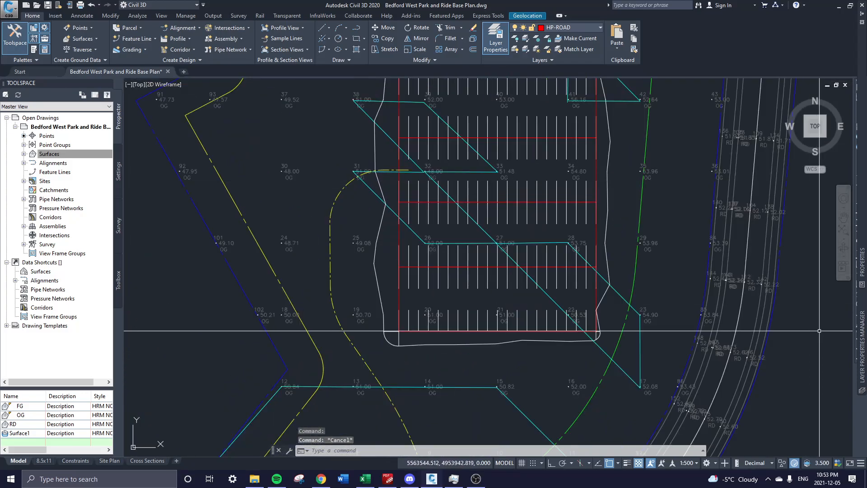
scroll(477, 242, "down", 3)
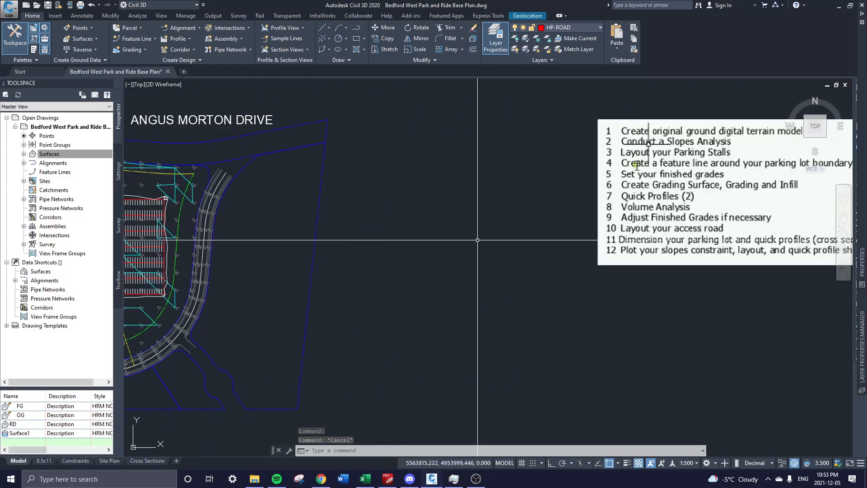
middle_click_drag(478, 240, 364, 216)
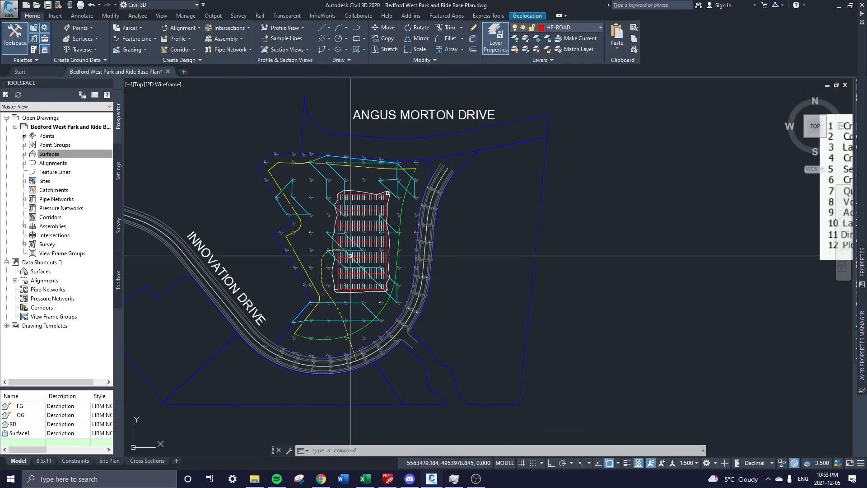
Offset the yellow centreline 3 units to both the outer and inner sides.
scroll(360, 256, "up", 5)
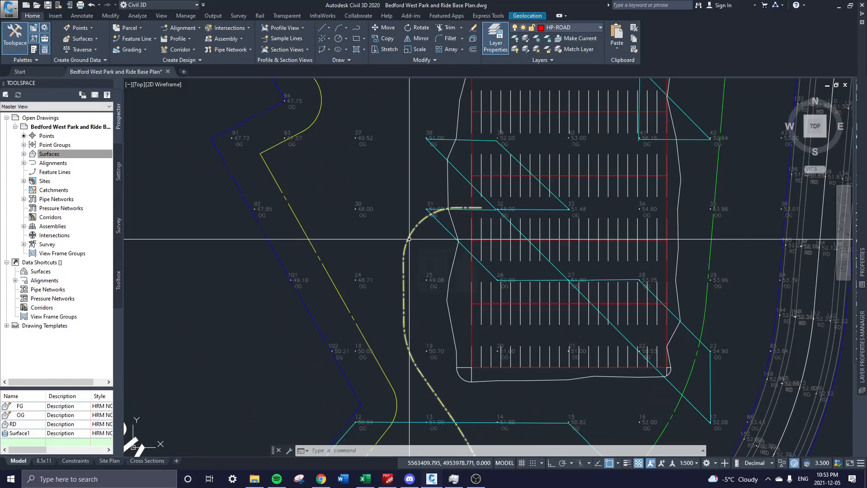
type("o")
key("Return")
type("3")
key("Return")
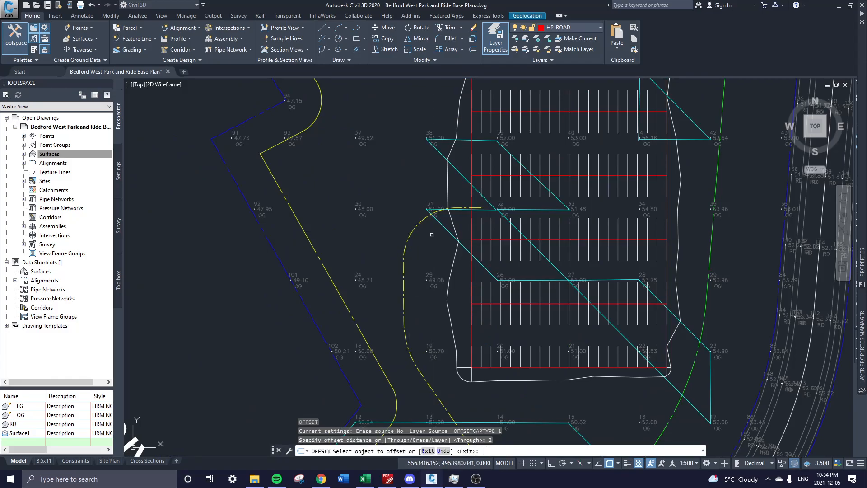
left_click(415, 228)
left_click(395, 217)
left_click(413, 231)
left_click(440, 238)
key("Escape")
Check the two offset edges toward the south end, then select both.
left_click(425, 232)
left_click(414, 214)
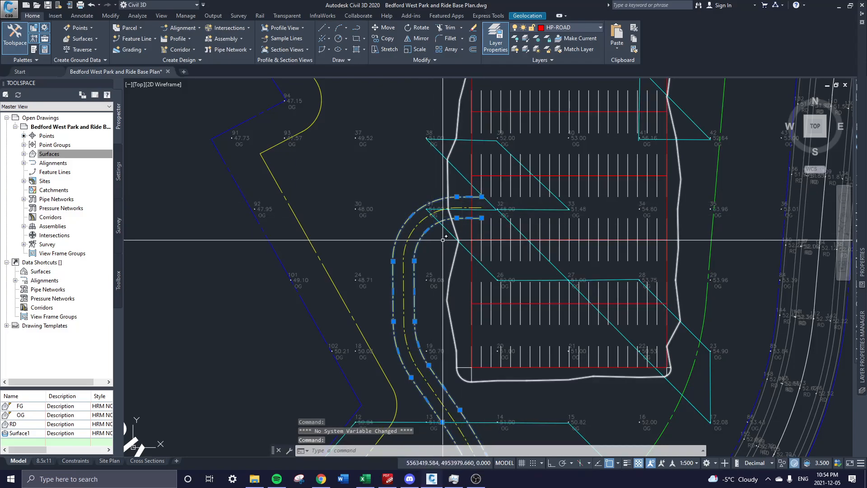
middle_click_drag(456, 312, 418, 213)
middle_click_drag(457, 373, 436, 259)
key("Escape")
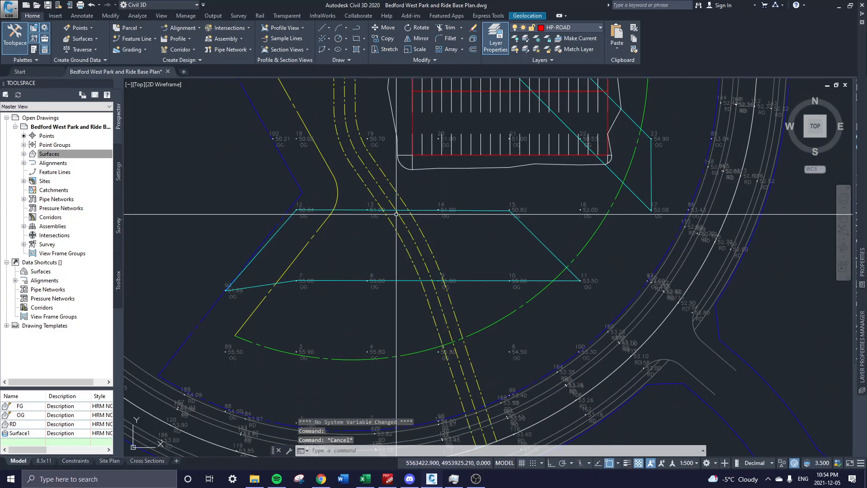
middle_click_drag(364, 150, 430, 311)
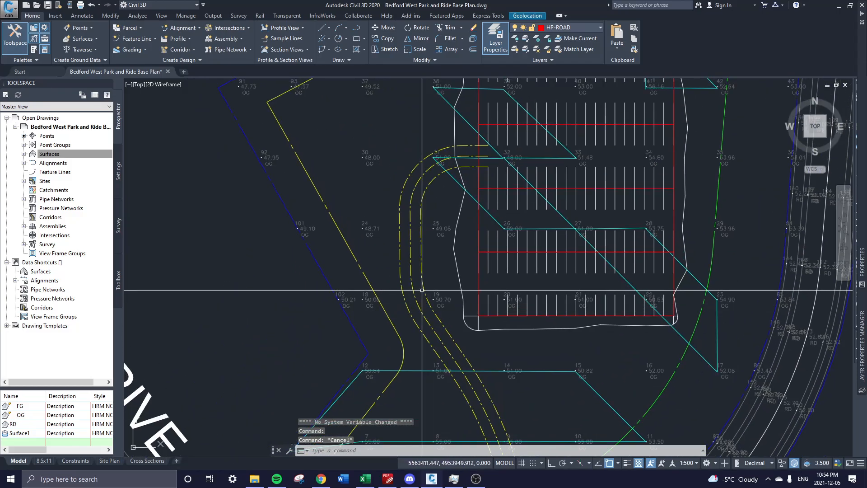
left_click(426, 294)
left_click(402, 286)
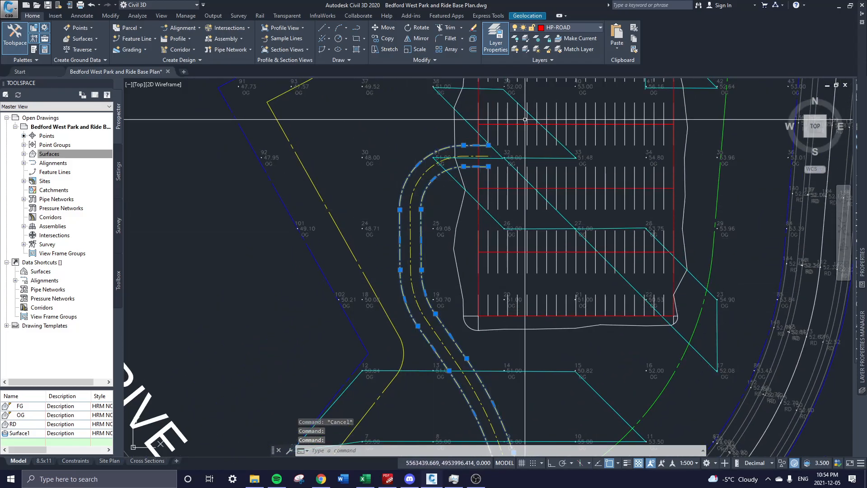
middle_click_drag(533, 126, 527, 145)
Set both edge lines' colour to ByLayer and change their linetype in Properties.
type("PR")
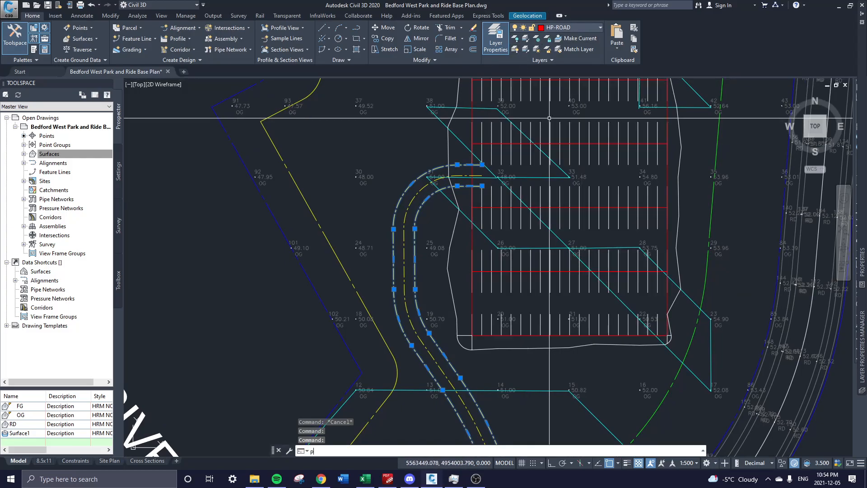
key("Return")
left_click(801, 33)
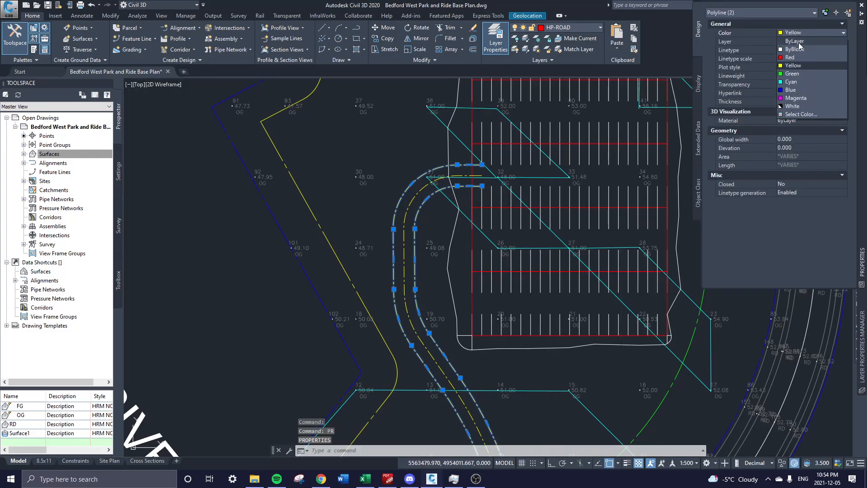
left_click(801, 42)
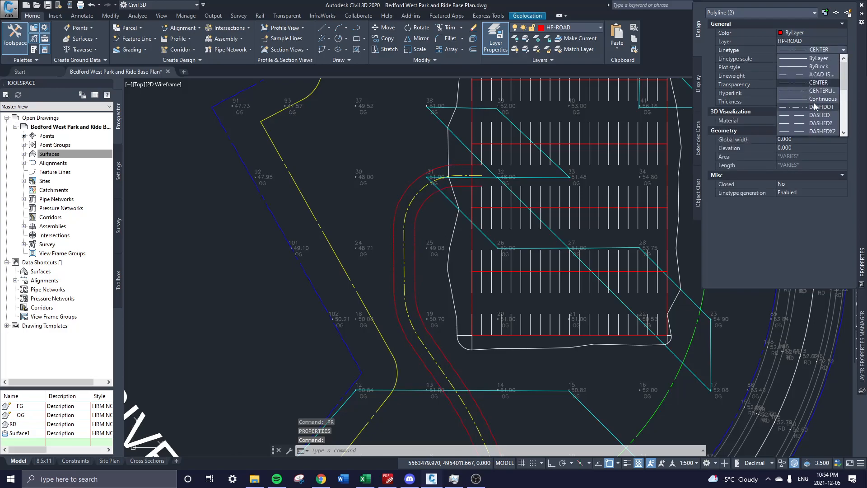
left_click(815, 107)
key("Escape")
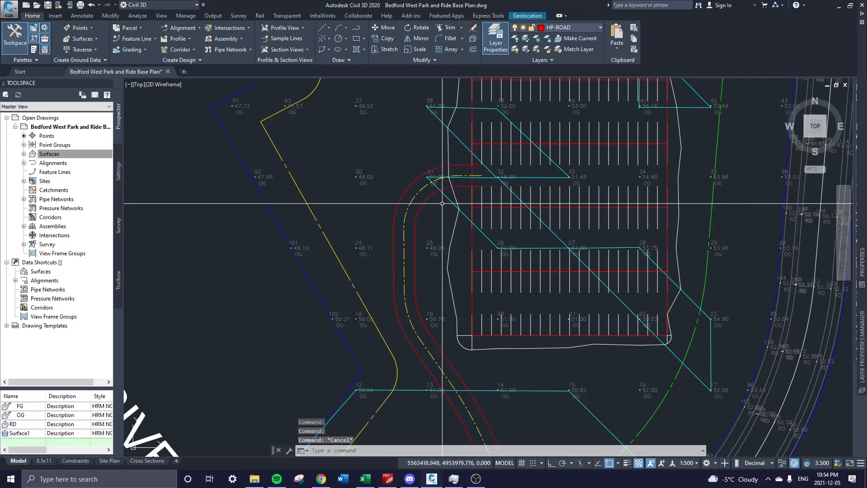
Zoom out to show the whole site, Innovation Drive and the 12-step task list.
scroll(482, 224, "down", 6)
mouse_move(519, 242)
middle_mouse_down()
mouse_move(649, 223)
mouse_move(305, 252)
middle_mouse_up()
scroll(399, 216, "down", 2)
middle_click_drag(673, 195, 530, 234)
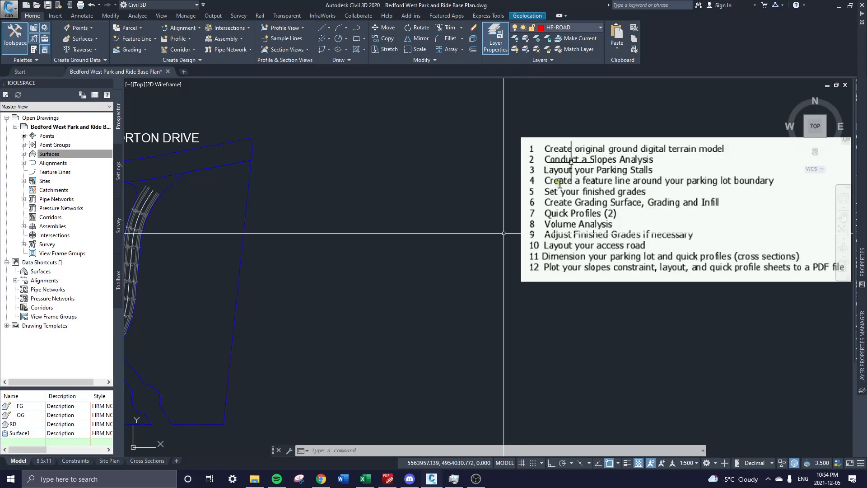
Pan to the full site plan, then switch to PDF-XChange Editor.
mouse_move(290, 281)
middle_mouse_down()
mouse_move(599, 260)
mouse_move(693, 274)
middle_mouse_up()
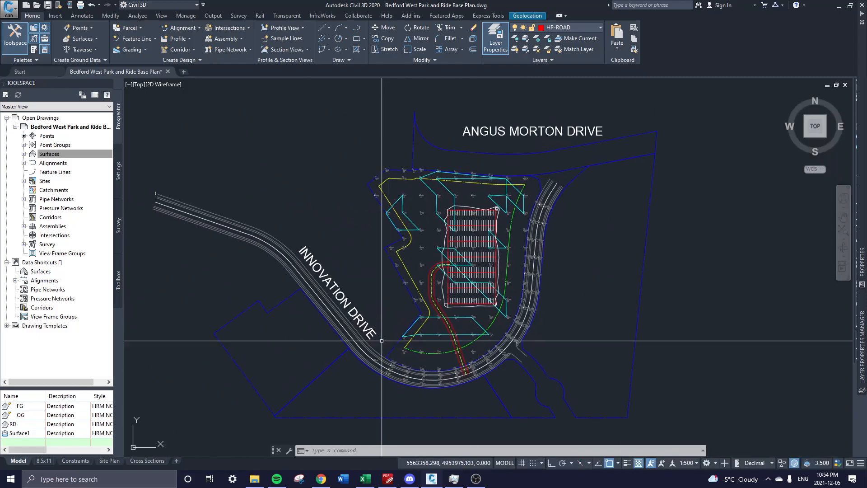
left_click(387, 479)
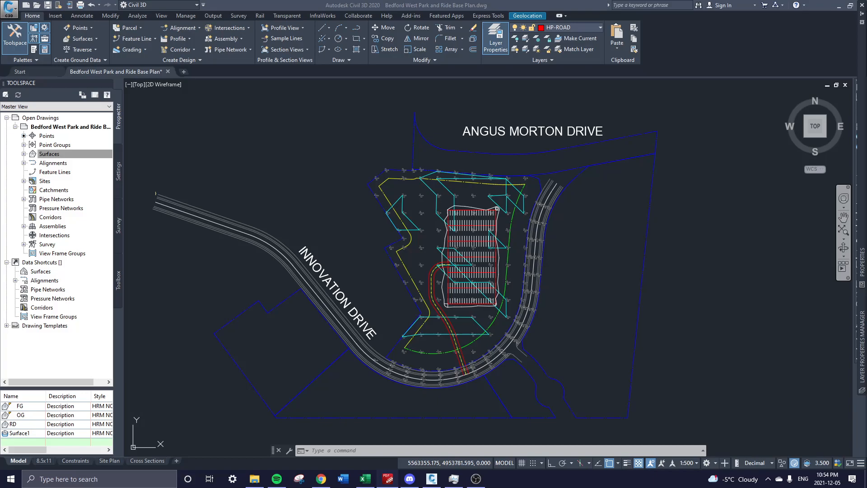
mouse_move(866, 204)
left_mouse_down()
mouse_move(449, 70)
mouse_move(471, 45)
left_mouse_up()
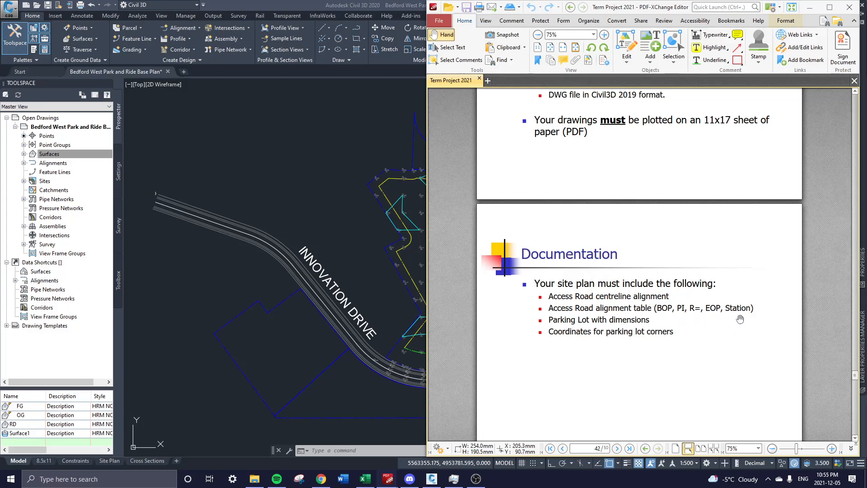
left_click_drag(650, 7, 866, 83)
Run Create Alignment from Objects and pick the dashed road centreline polyline.
scroll(374, 273, "up", 6)
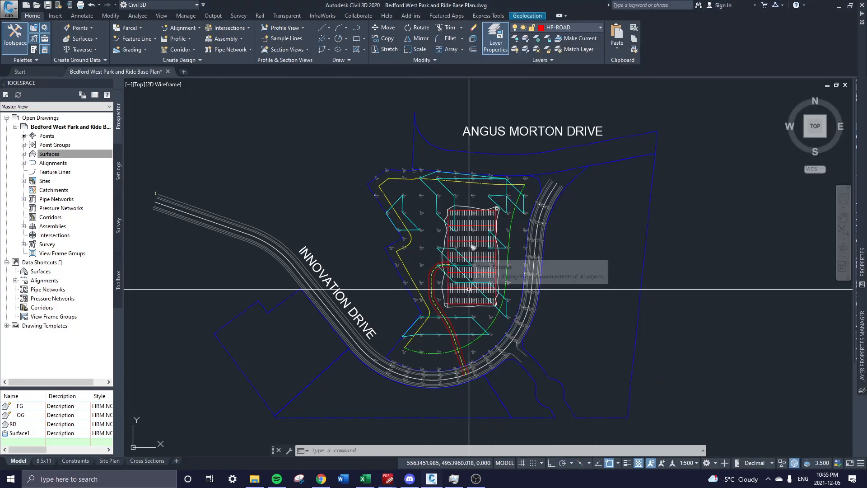
left_click(317, 246)
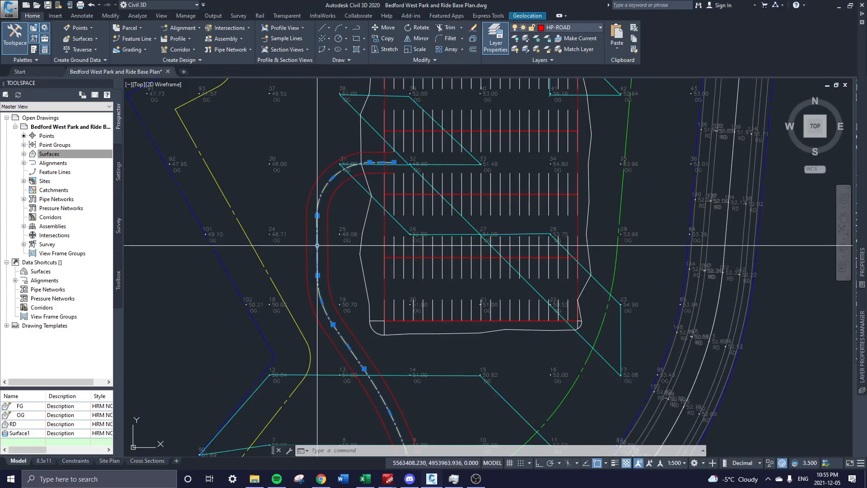
scroll(400, 314, "down", 3)
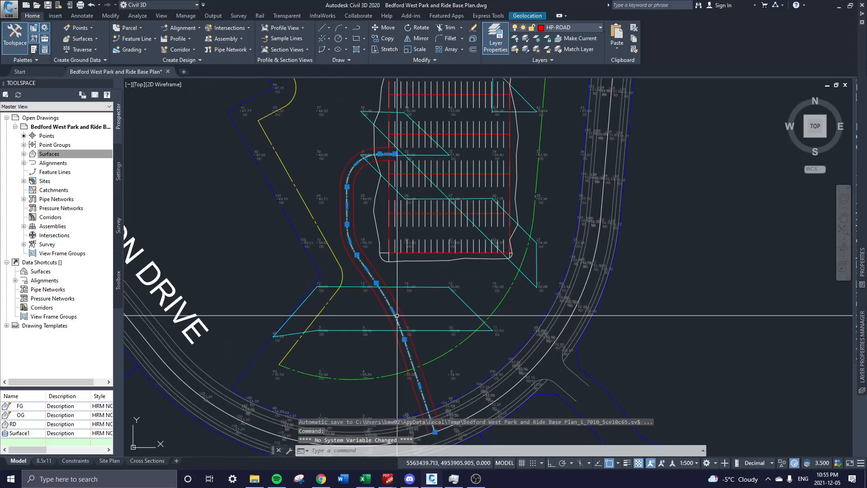
left_click(193, 29)
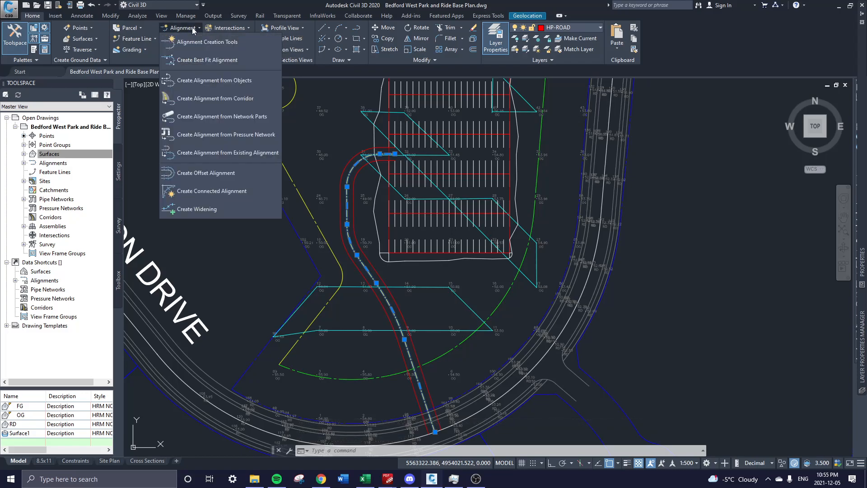
left_click(227, 81)
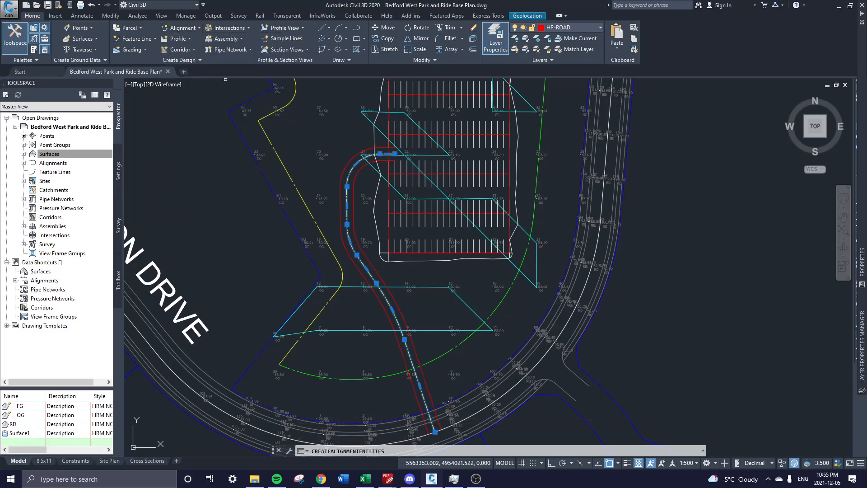
left_click(346, 213)
Pan and zoom along the polyline to its southern end to check its direction.
scroll(348, 176, "up", 5)
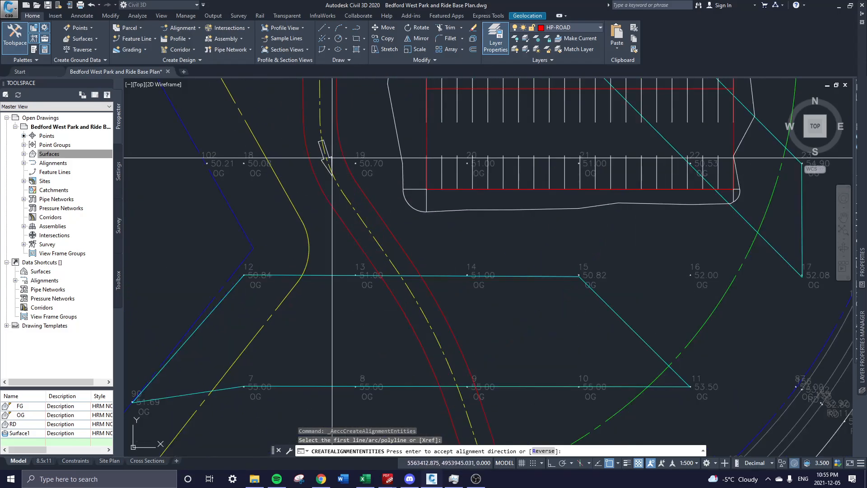
scroll(362, 172, "down", 5)
scroll(419, 190, "up", 3)
scroll(419, 191, "up", 2)
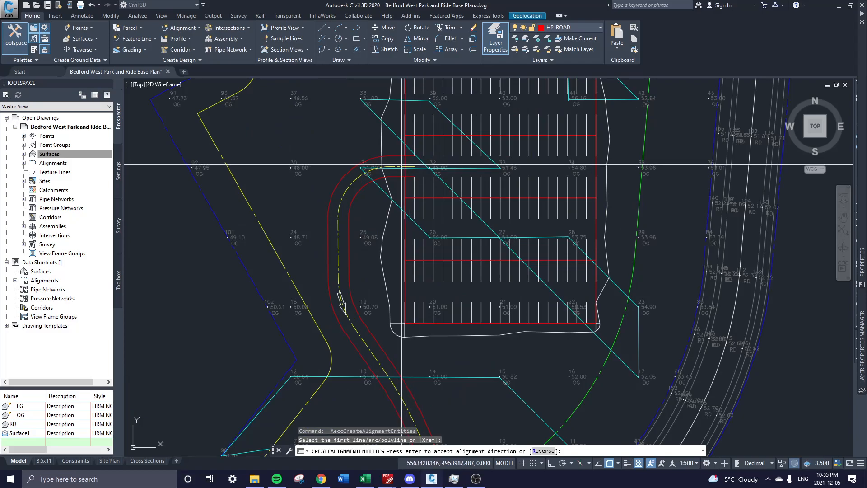
mouse_move(420, 342)
middle_mouse_down()
mouse_move(421, 204)
mouse_move(400, 302)
middle_mouse_up()
scroll(422, 333, "down", 2)
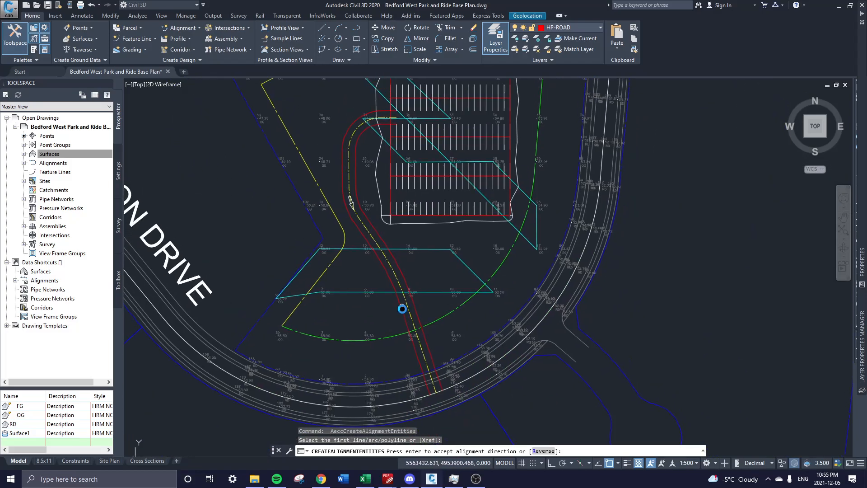
scroll(436, 397, "up", 2)
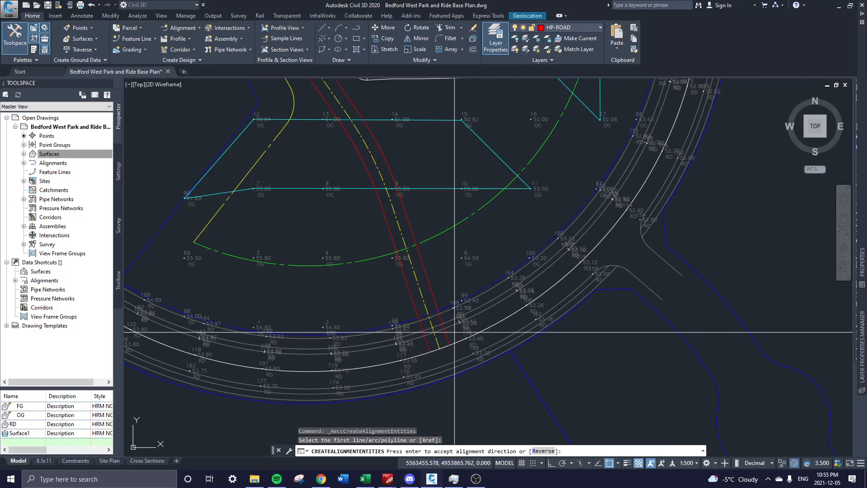
middle_click_drag(415, 326, 512, 353)
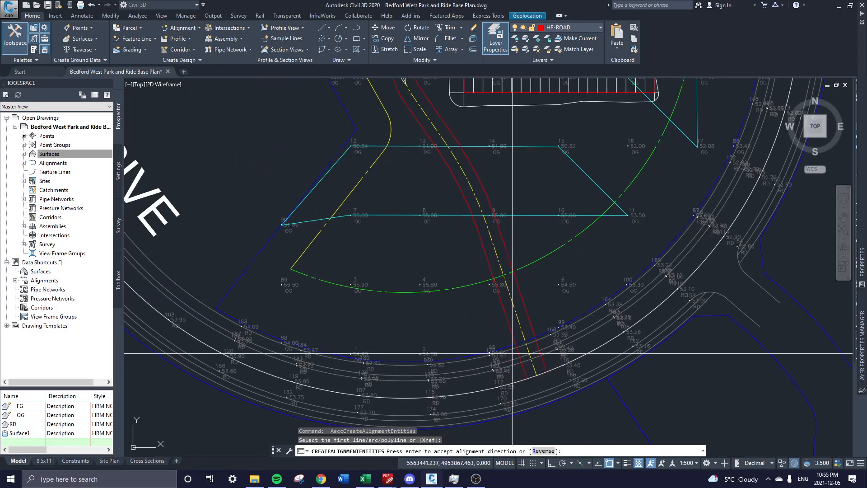
scroll(513, 353, "down", 4)
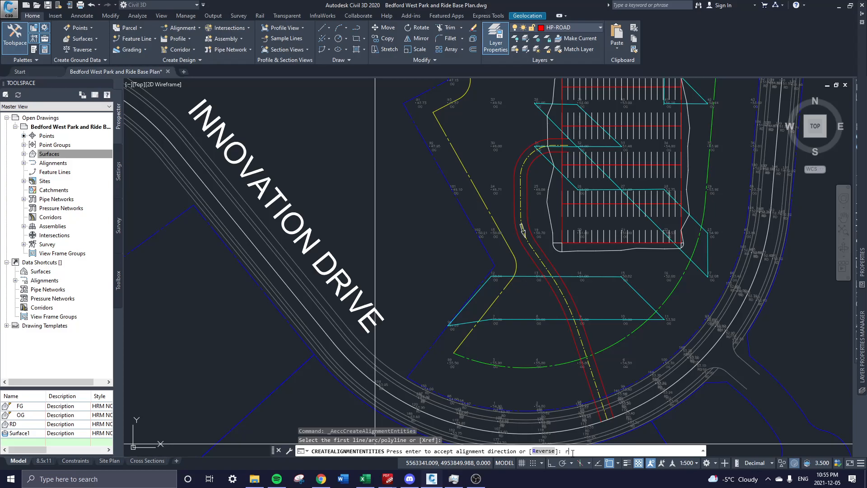
Reverse the direction, name the alignment 'Road', and keep HRM ALIGNMENT LABELS.
key("Return")
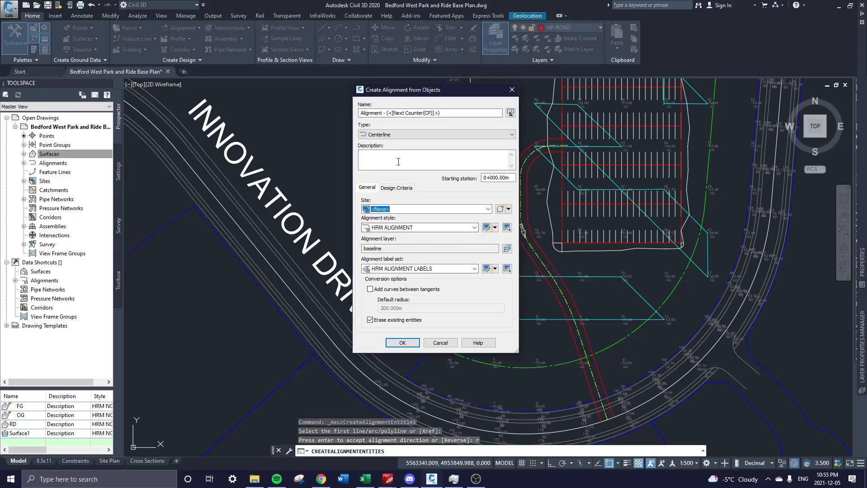
left_click_drag(451, 110, 340, 110)
type("Road")
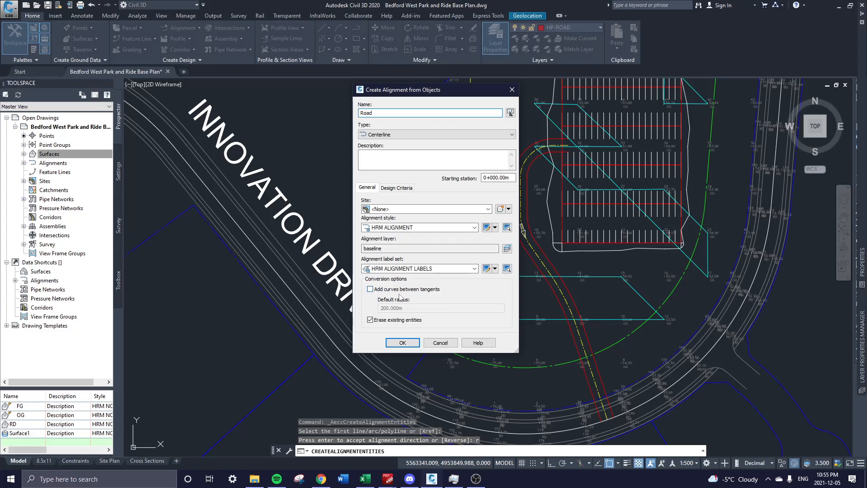
left_click(432, 269)
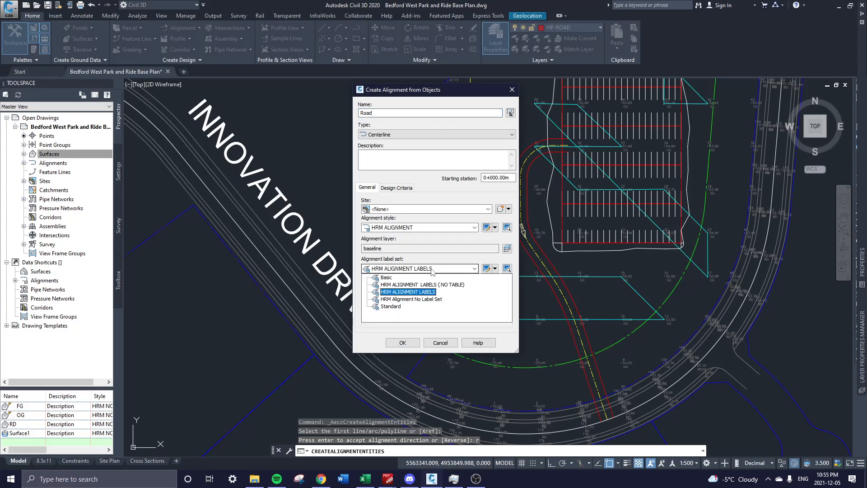
left_click(432, 270)
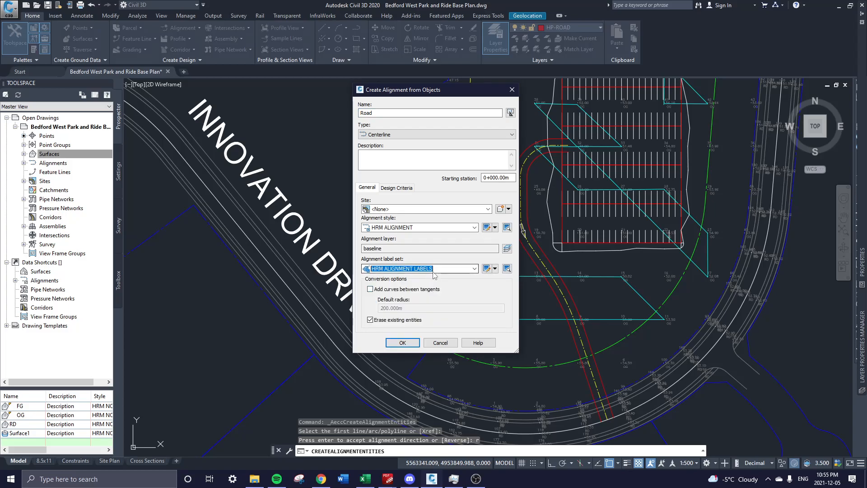
left_click(433, 272)
left_click(424, 291)
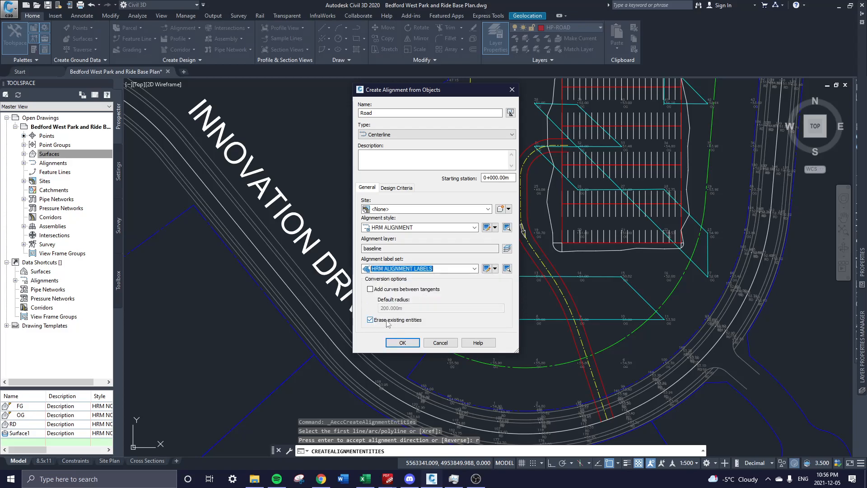
left_click(405, 342)
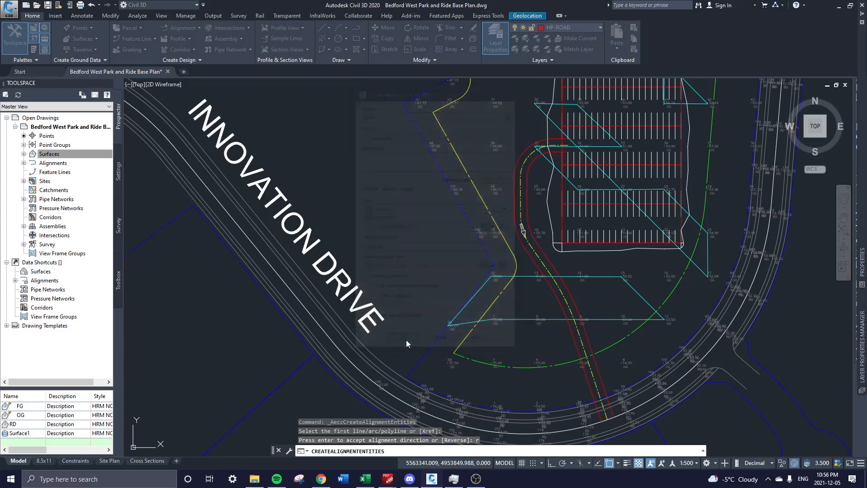
scroll(578, 132, "up", 5)
scroll(484, 202, "down", 2)
middle_click_drag(521, 343, 489, 189)
mouse_move(355, 229)
middle_mouse_down()
mouse_move(338, 164)
mouse_move(300, 93)
middle_mouse_up()
mouse_move(477, 339)
middle_mouse_down()
mouse_move(458, 302)
mouse_move(447, 243)
middle_mouse_up()
mouse_move(410, 305)
middle_mouse_down()
mouse_move(403, 241)
mouse_move(378, 162)
middle_mouse_up()
scroll(472, 334, "up", 4)
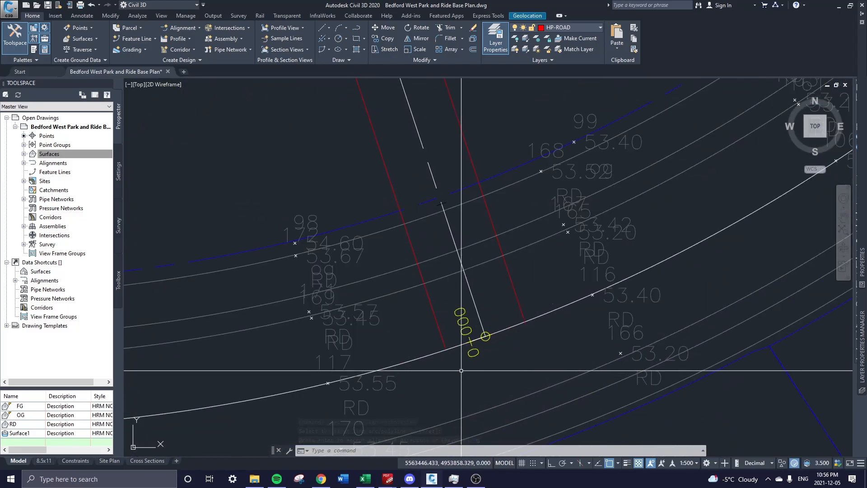
scroll(463, 316, "down", 2)
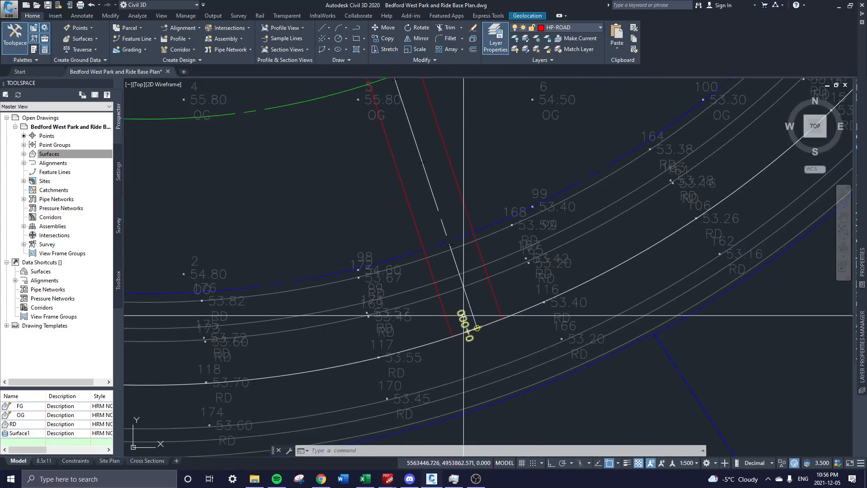
scroll(462, 315, "down", 2)
middle_click_drag(407, 147, 520, 354)
scroll(490, 304, "up", 2)
scroll(498, 303, "down", 2)
middle_click_drag(498, 304, 541, 390)
scroll(542, 390, "down", 3)
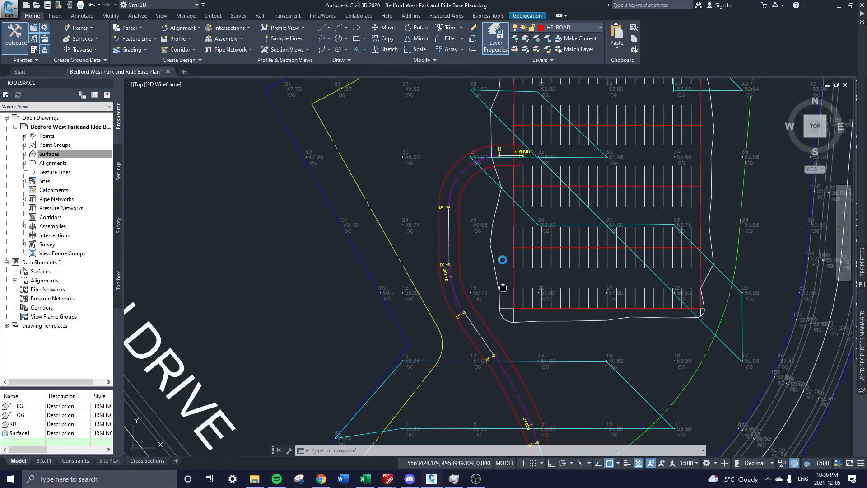
scroll(503, 273, "up", 3)
scroll(548, 248, "down", 4)
scroll(548, 248, "up", 2)
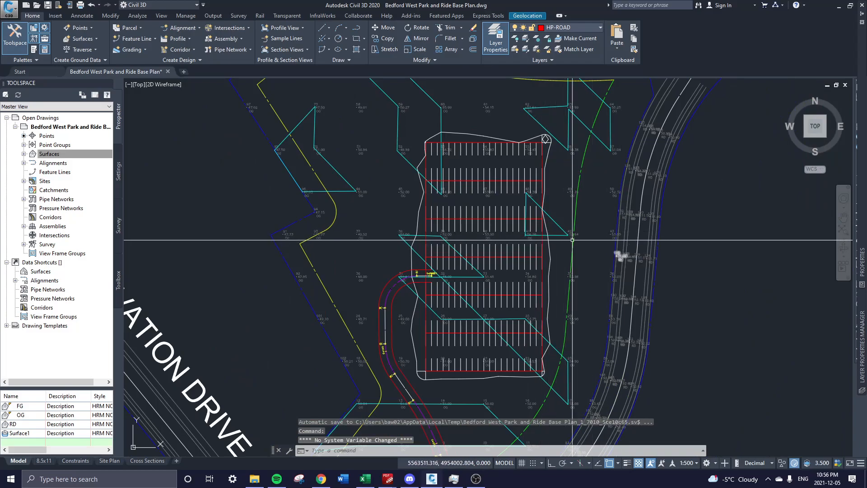
middle_click_drag(481, 395, 544, 232)
scroll(545, 231, "up", 2)
mouse_move(463, 299)
middle_mouse_down()
mouse_move(480, 334)
mouse_move(504, 352)
middle_mouse_up()
middle_click_drag(431, 136, 422, 186)
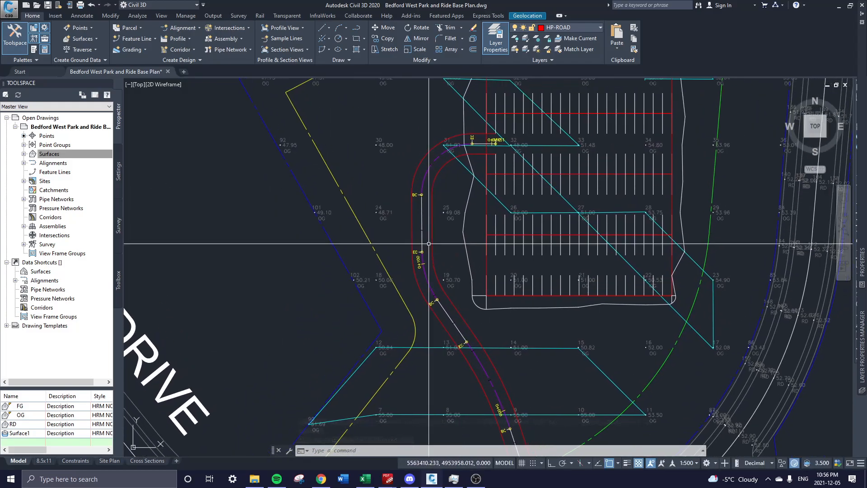
scroll(296, 198, "down", 2)
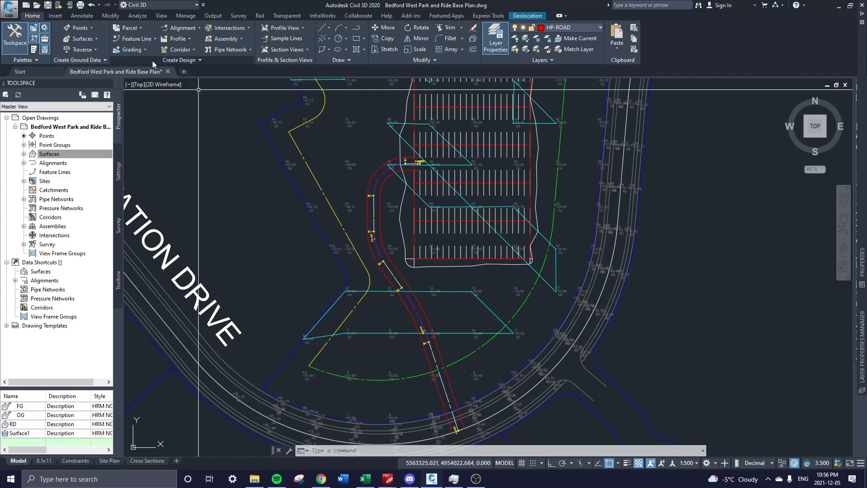
Start an alignment line table on layer HP-TABLE, keeping the Basic table style.
left_click(93, 16)
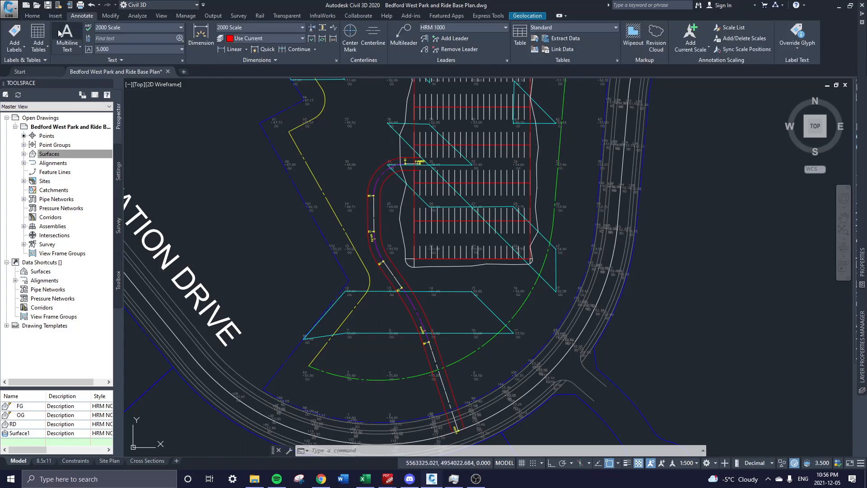
left_click(44, 47)
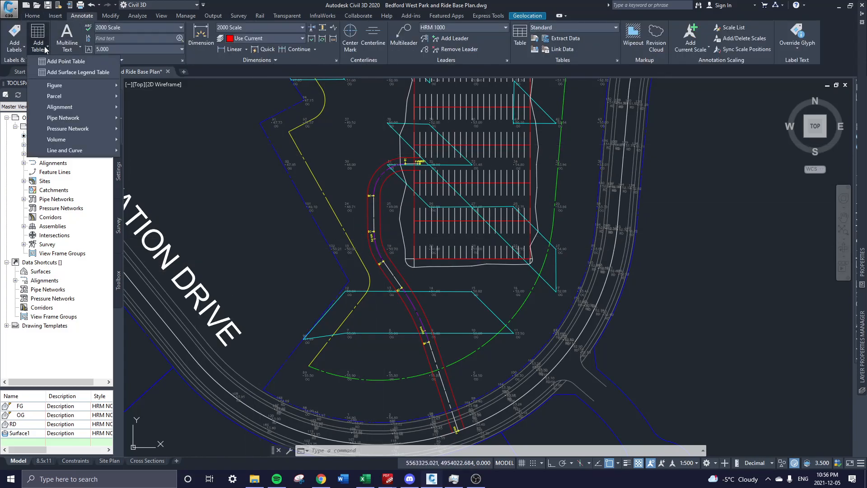
mouse_move(65, 109)
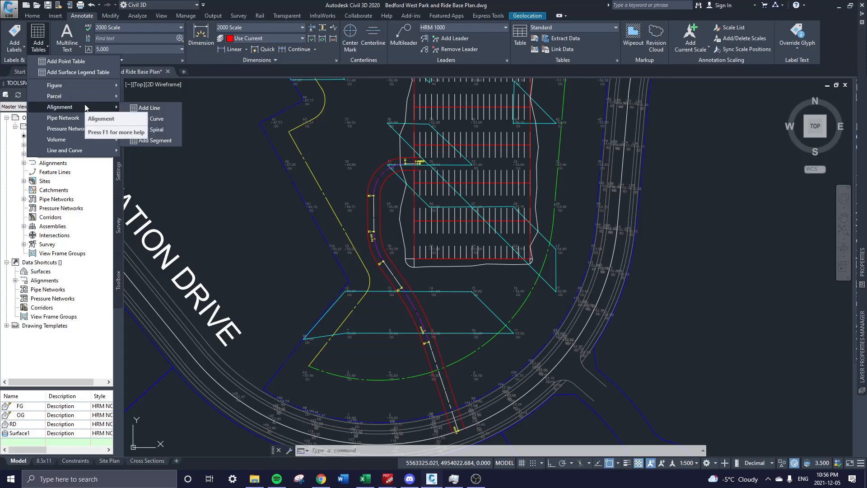
left_click(153, 110)
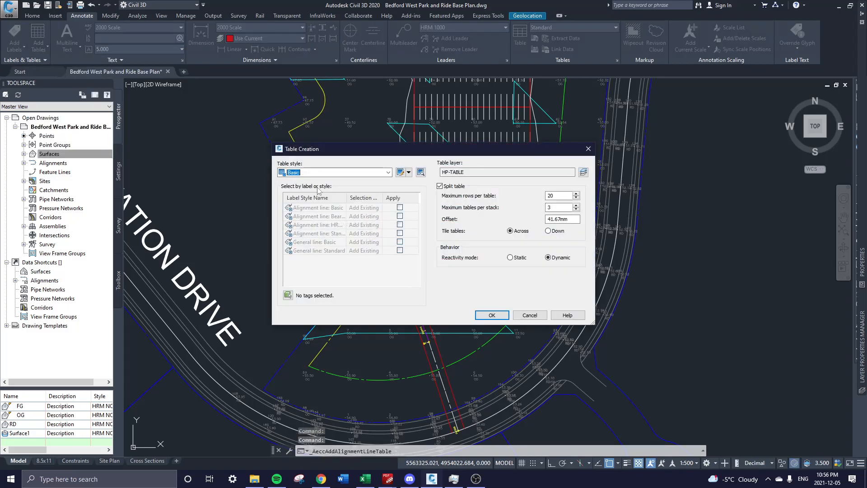
left_click(388, 172)
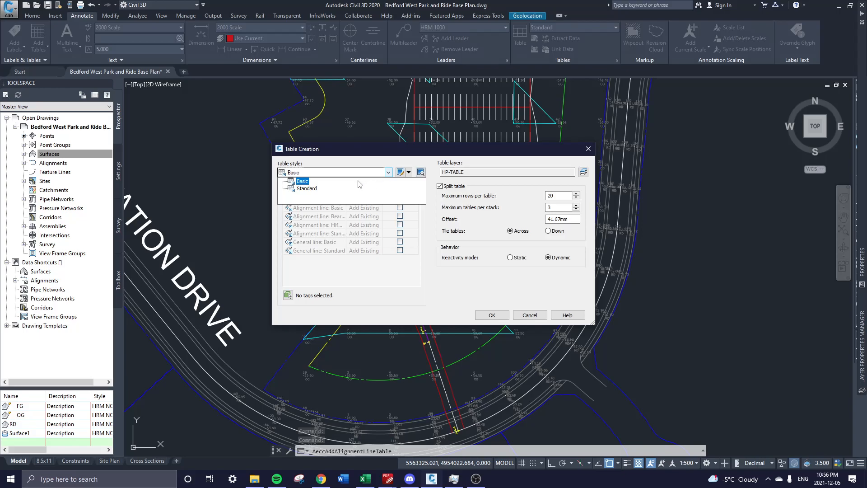
left_click(301, 185)
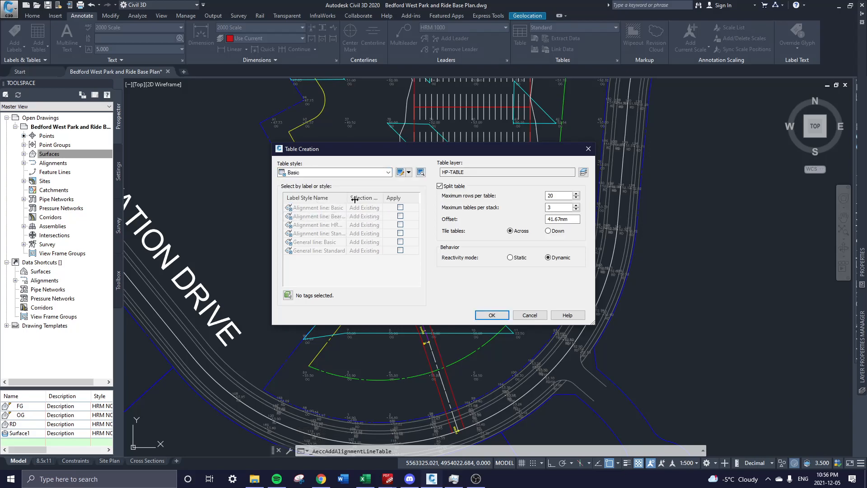
left_click_drag(594, 323, 778, 379)
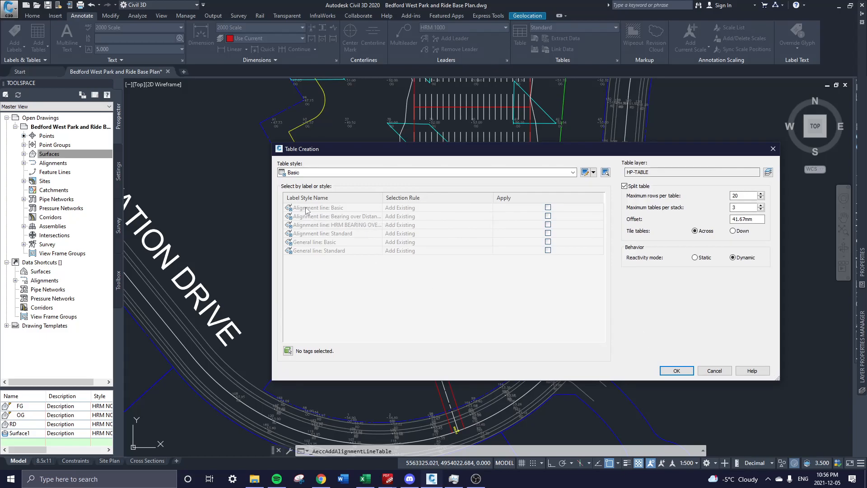
Apply the HRM BEARING OVER DISTANCE line label style and attempt to create the table.
left_click(337, 224)
left_click(549, 233)
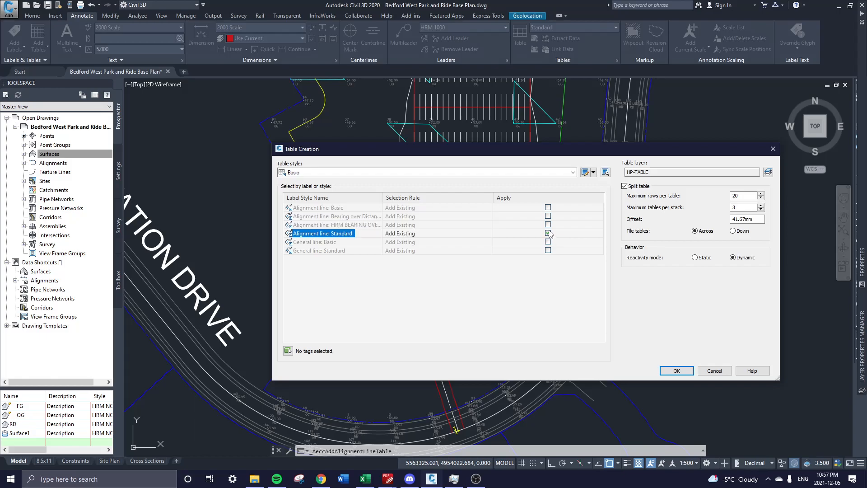
left_click(361, 225)
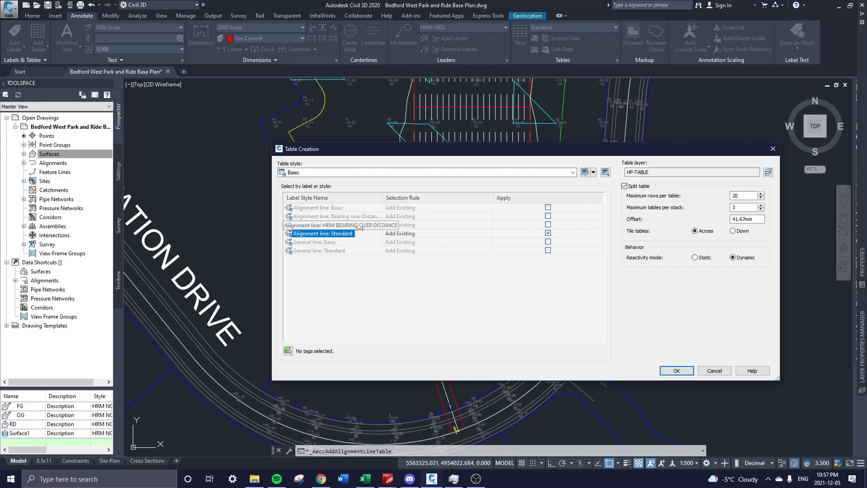
left_click(548, 233)
left_click(548, 224)
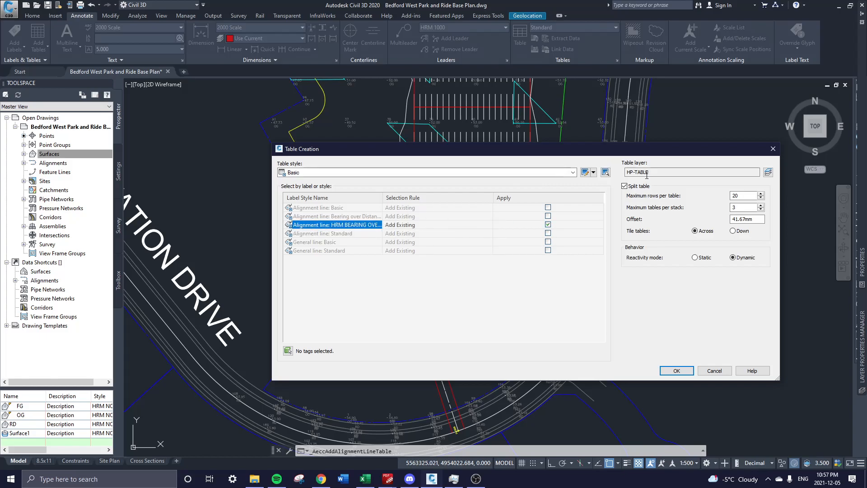
left_click(687, 371)
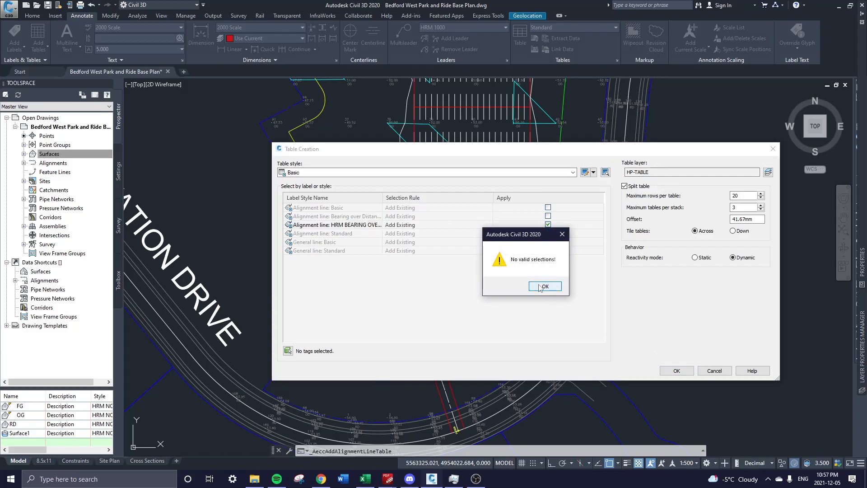
left_click(540, 287)
Try the Standard table style, then return to the Basic table style.
left_click(297, 226)
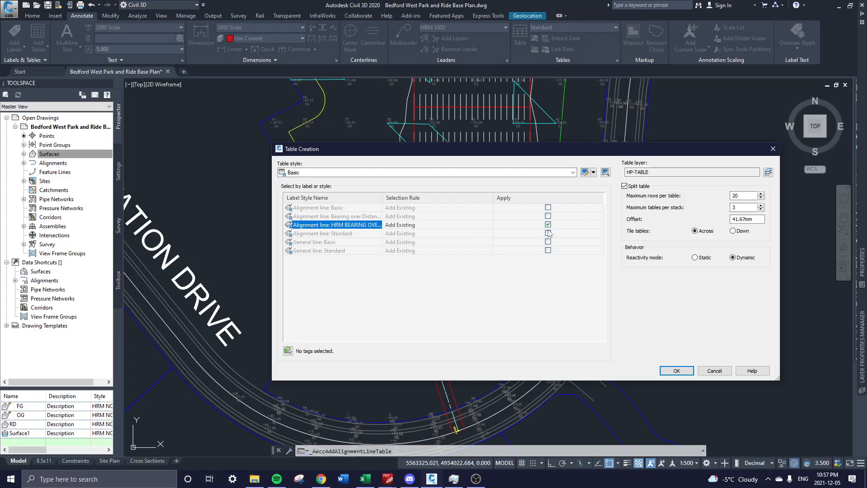
left_click(527, 173)
left_click(314, 190)
left_click(312, 173)
left_click(305, 182)
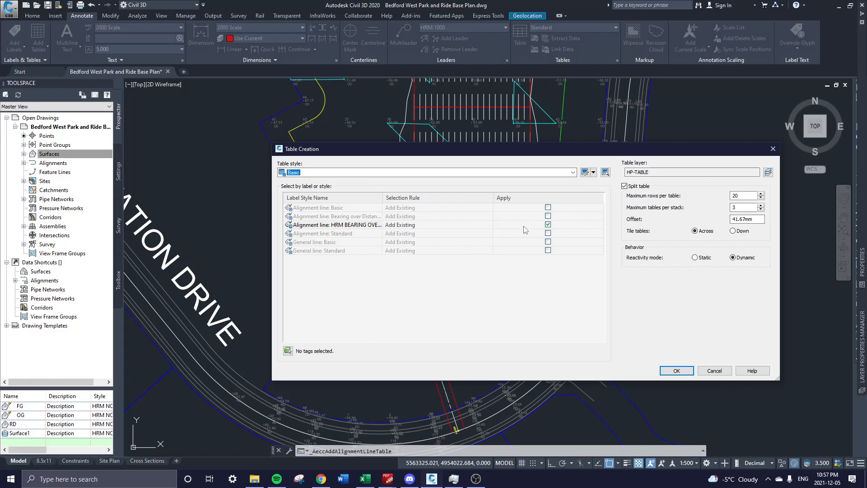
Apply the Basic, Bearing over Distance, Standard and General line label styles and confirm the table.
left_click(548, 208)
left_click(548, 216)
left_click(548, 233)
left_click(548, 242)
left_click(548, 250)
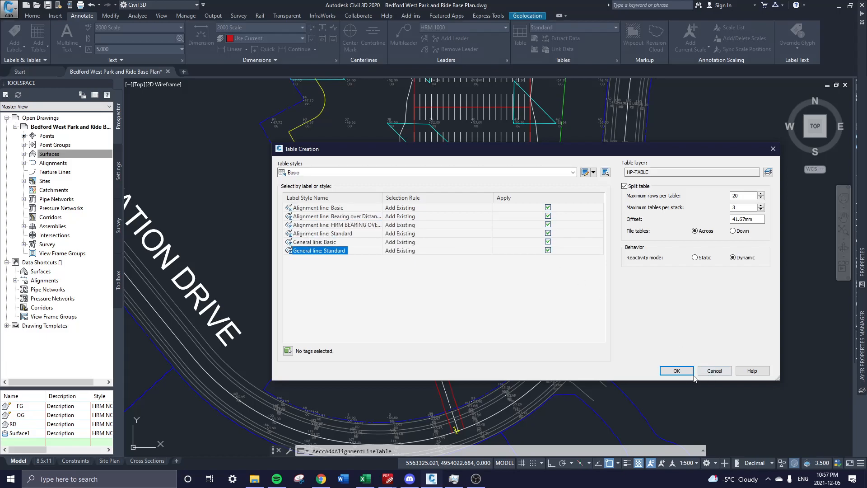
left_click(676, 370)
left_click(541, 286)
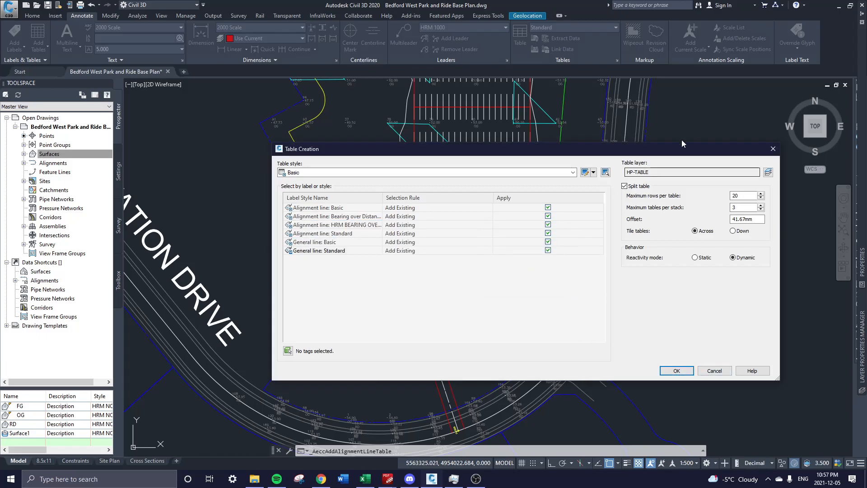
left_click(288, 350)
left_click(375, 201)
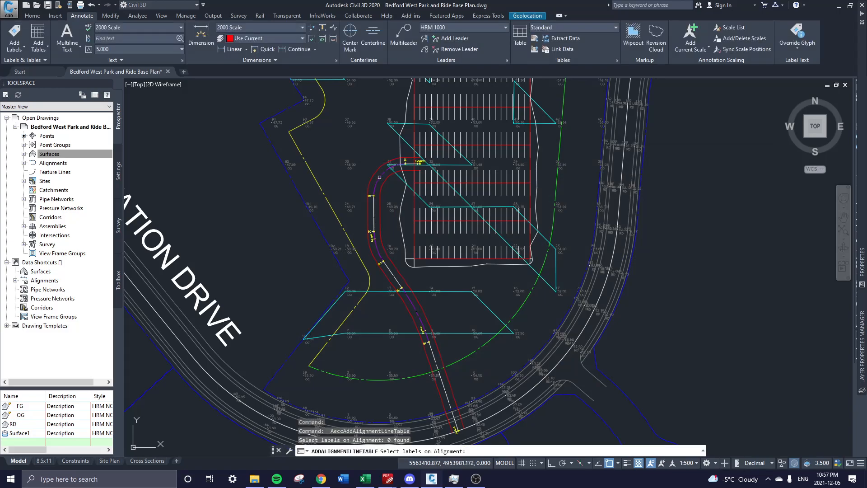
left_click(375, 201)
left_click(373, 201)
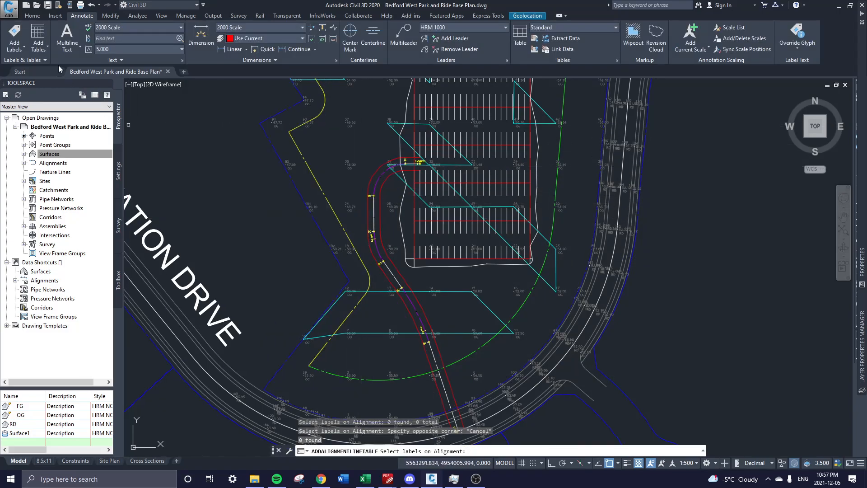
left_click(47, 53)
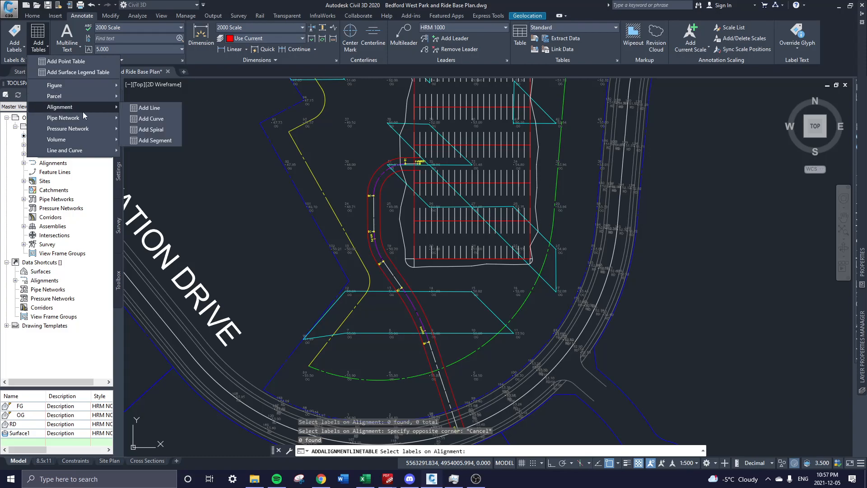
left_click(167, 119)
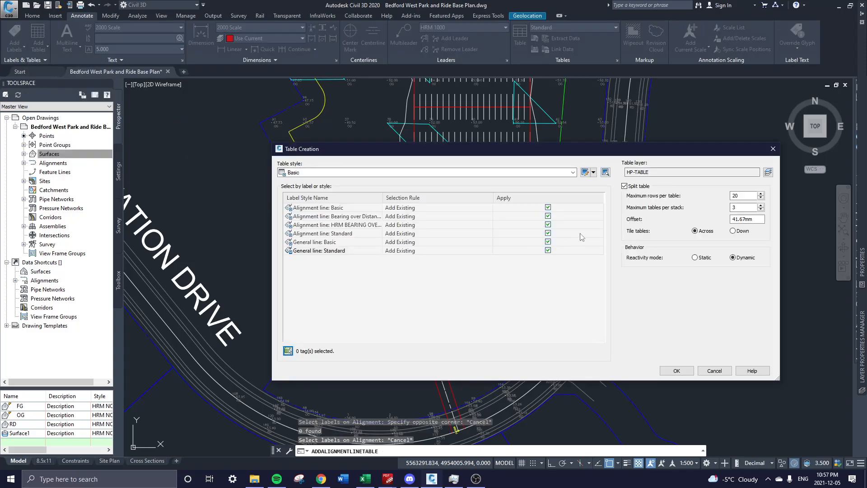
left_click(688, 372)
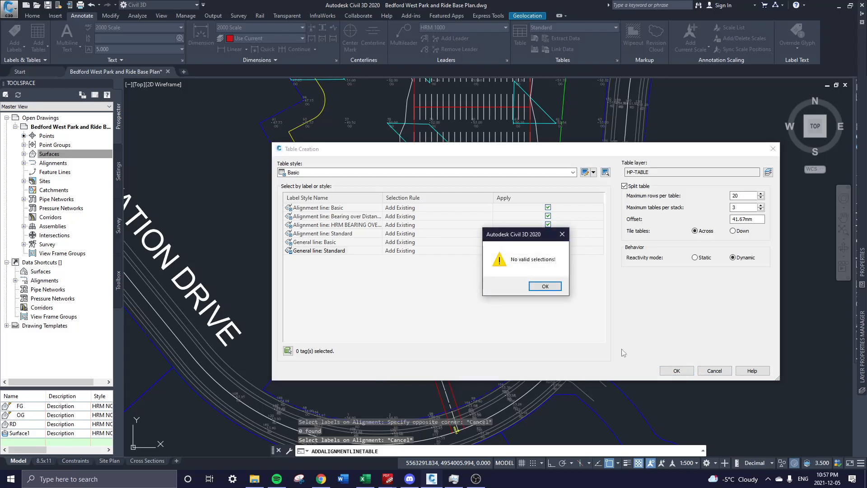
left_click(532, 289)
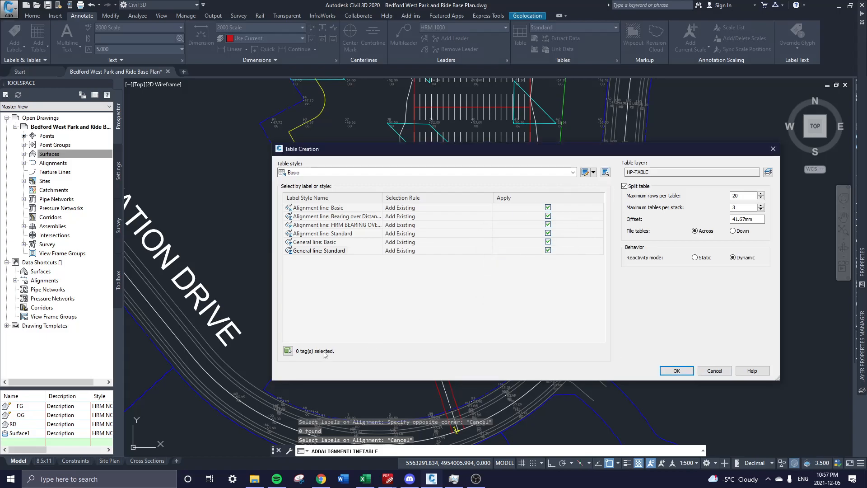
left_click(288, 352)
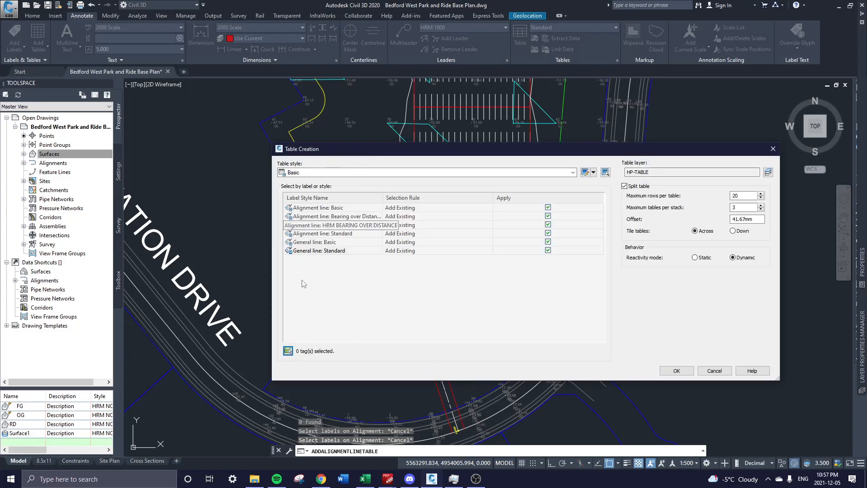
left_click(288, 352)
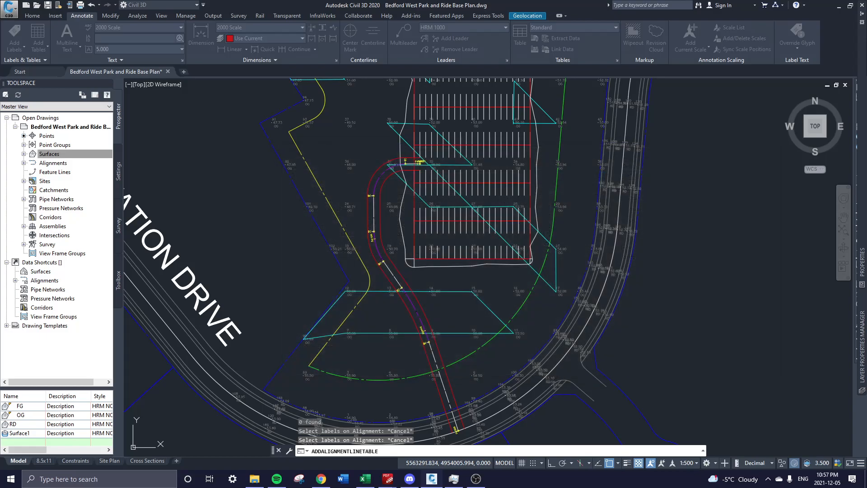
left_click(412, 301)
left_click(413, 304)
left_click(414, 313)
left_click(408, 339)
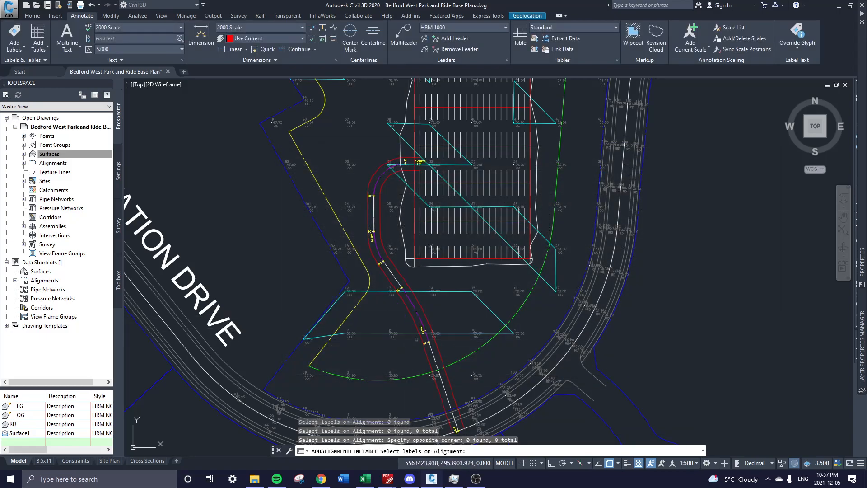
key("Escape")
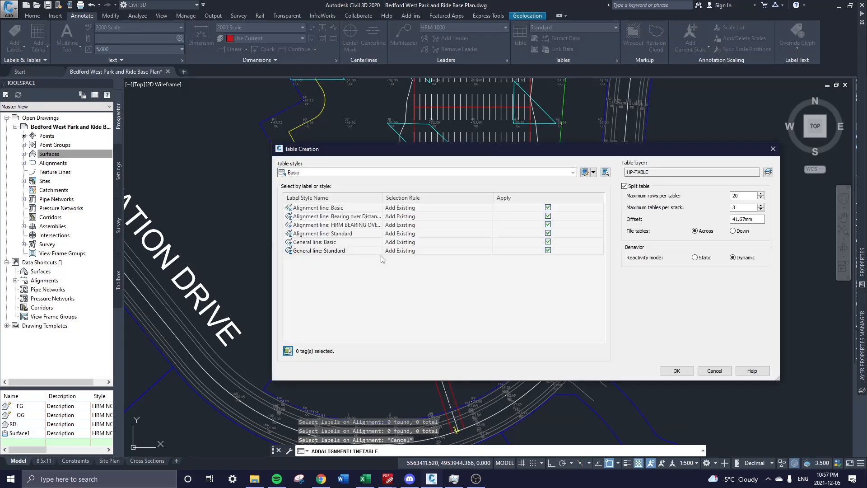
key("Escape")
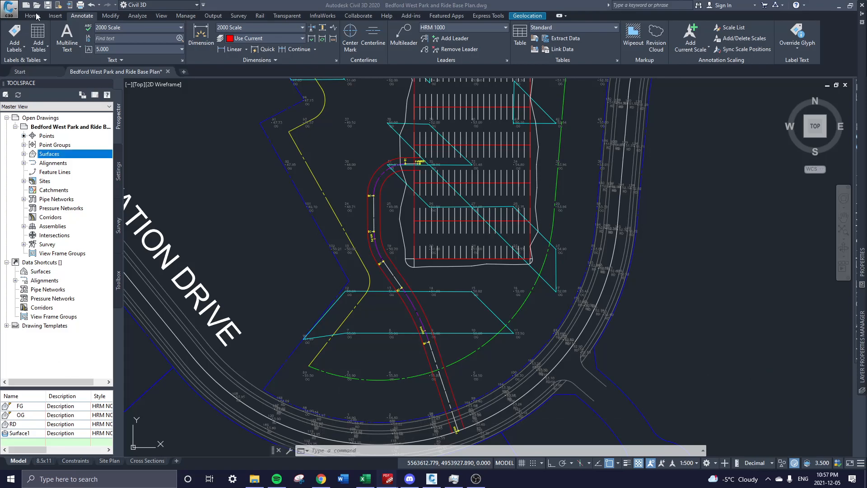
Label the Alignment feature with Multiple Segment labels using the HRM BEARING OVER DISTANCE line style.
left_click(12, 48)
left_click(12, 45)
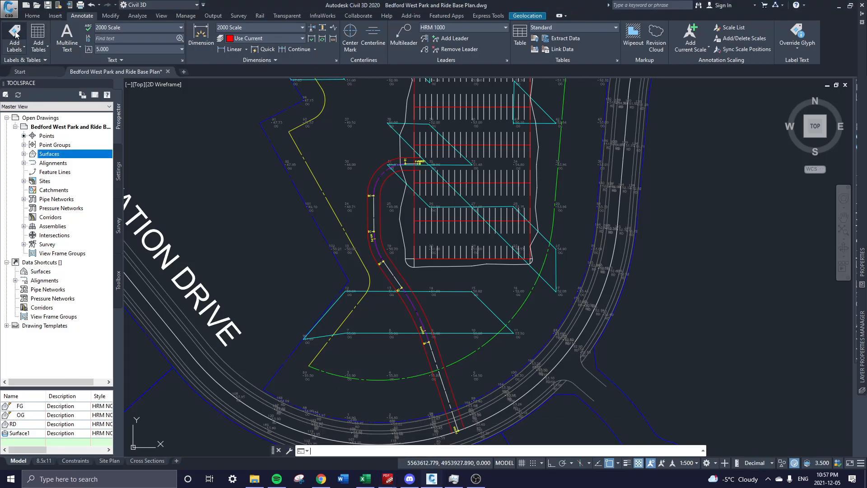
left_click(228, 104)
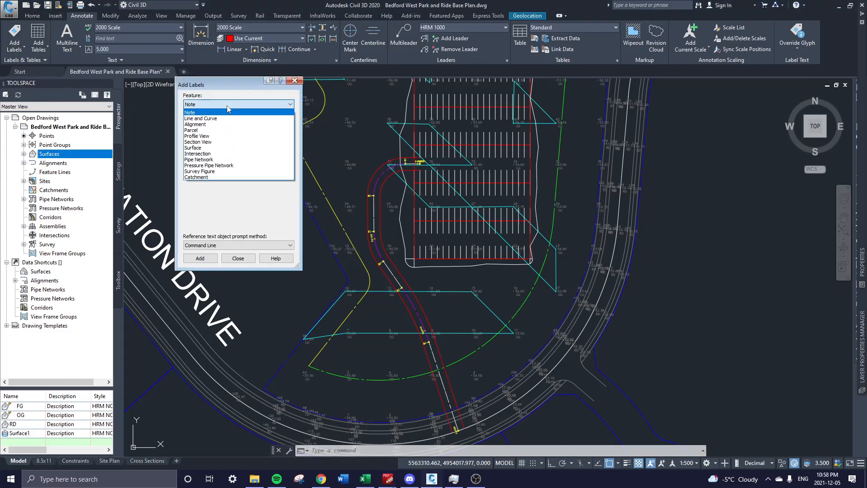
left_click(208, 124)
left_click(242, 127)
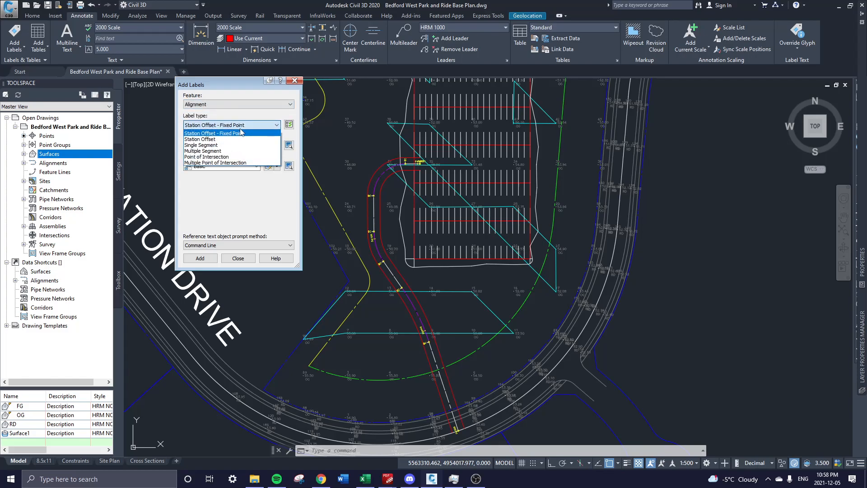
left_click(226, 151)
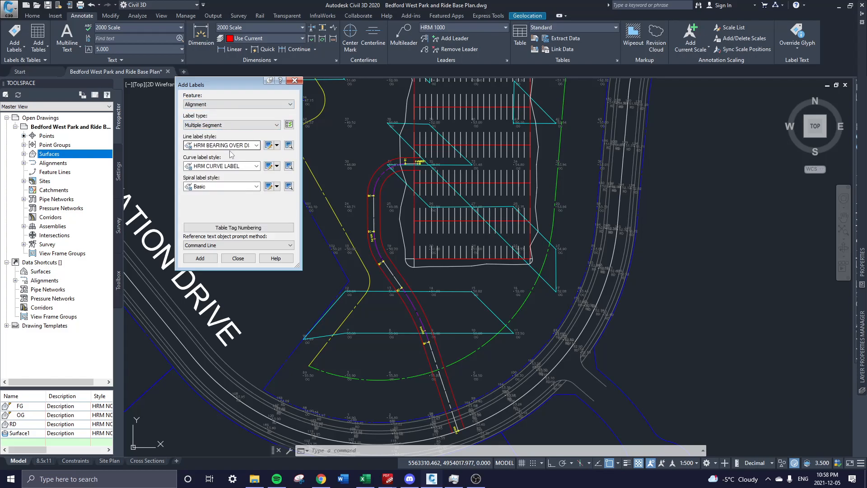
left_click(232, 146)
left_click(233, 149)
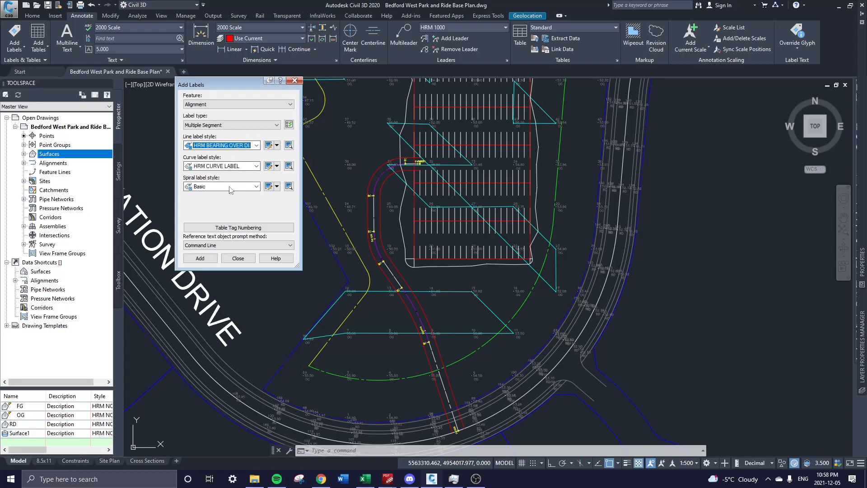
left_click(295, 81)
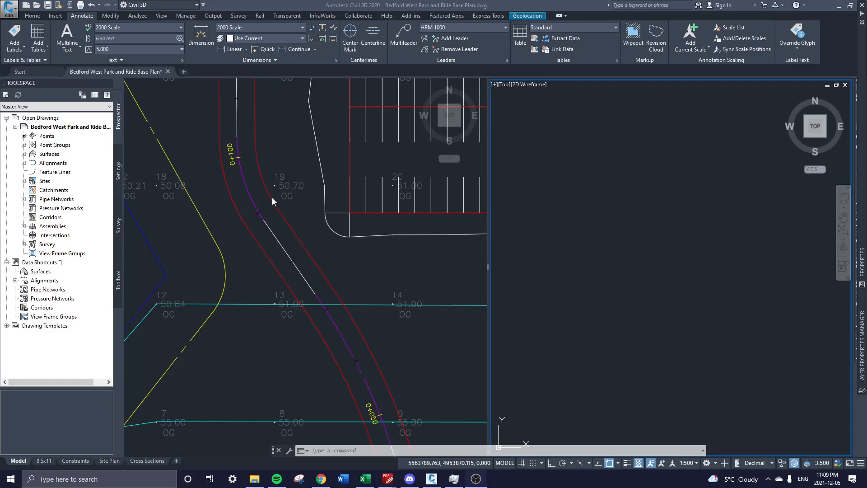
left_click(612, 206)
left_click(573, 205)
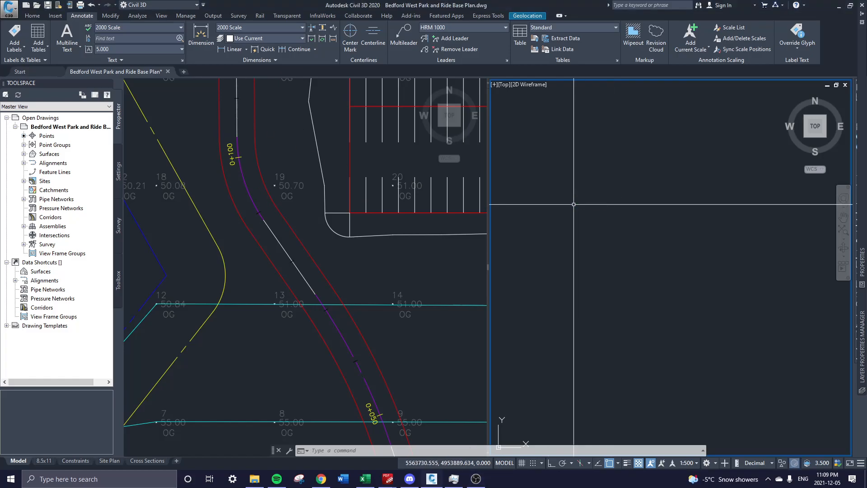
left_click(274, 174)
mouse_move(287, 132)
middle_mouse_down()
mouse_move(327, 288)
mouse_move(227, 229)
middle_mouse_up()
scroll(327, 288, "down", 2)
middle_click_drag(305, 364, 311, 279)
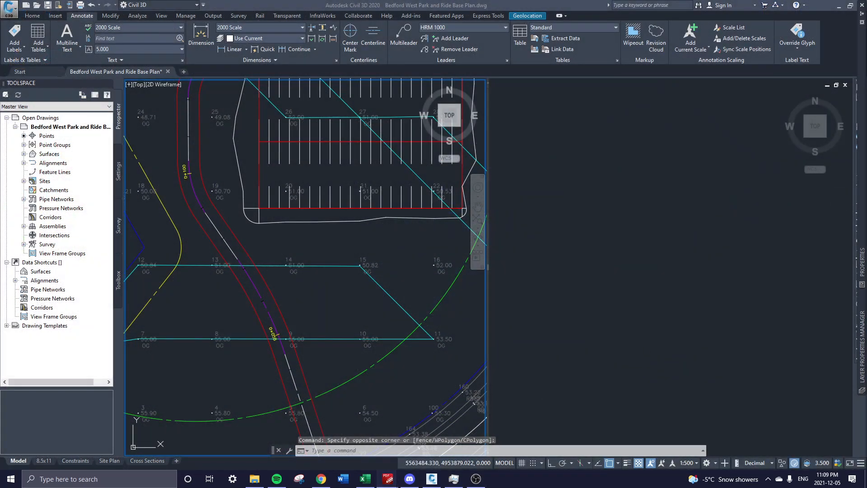
left_click_drag(866, 6, 624, 0)
left_click_drag(438, 5, 667, 49)
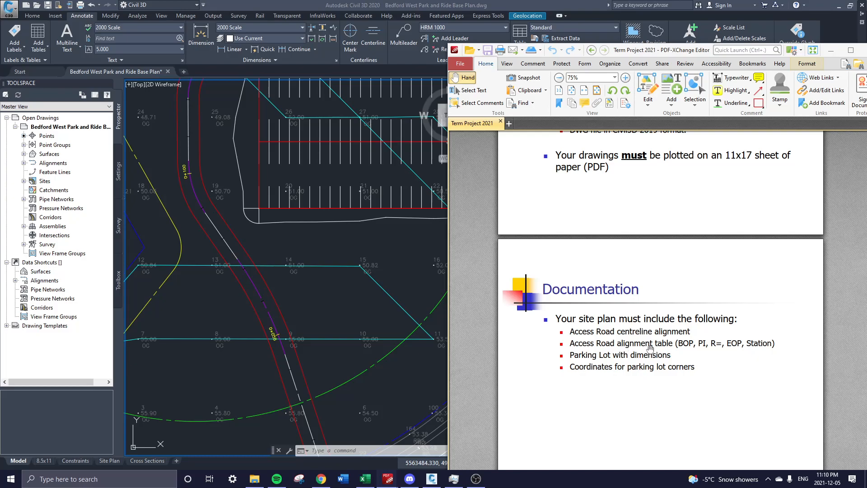
left_click_drag(671, 55, 866, 52)
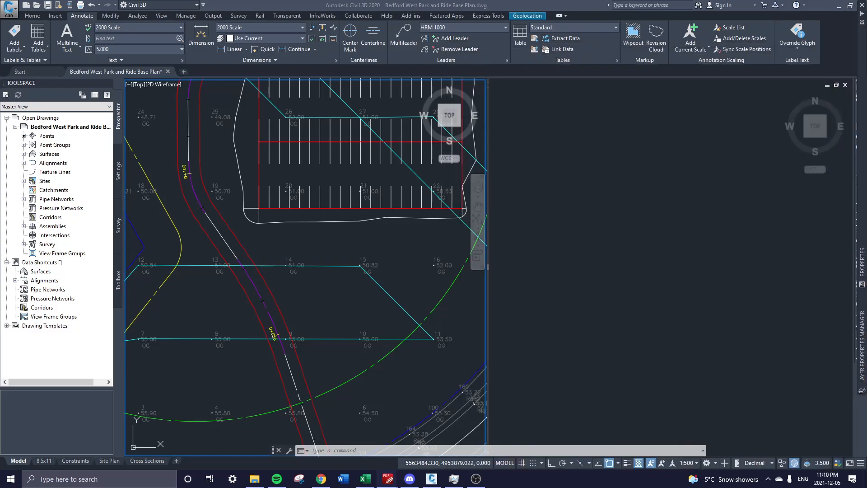
Maximize the viewport, pan to centre the road, and select the Road alignment.
left_click(612, 304)
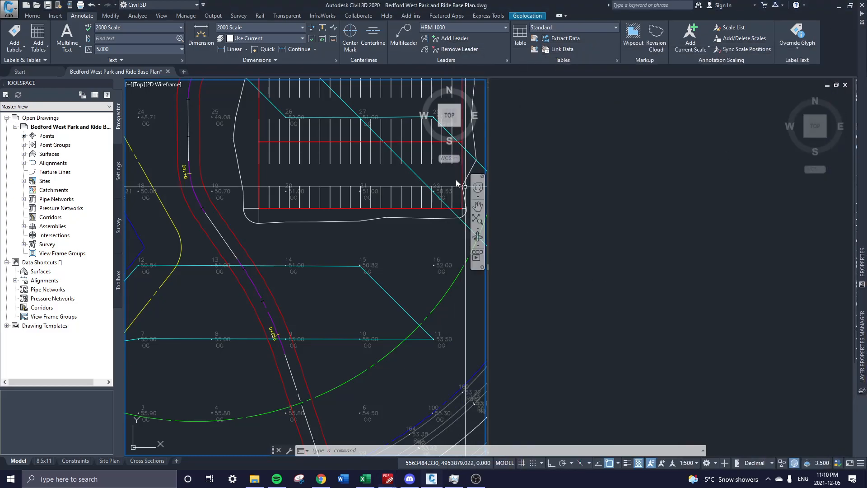
double_click(127, 86)
middle_click_drag(633, 259, 524, 223)
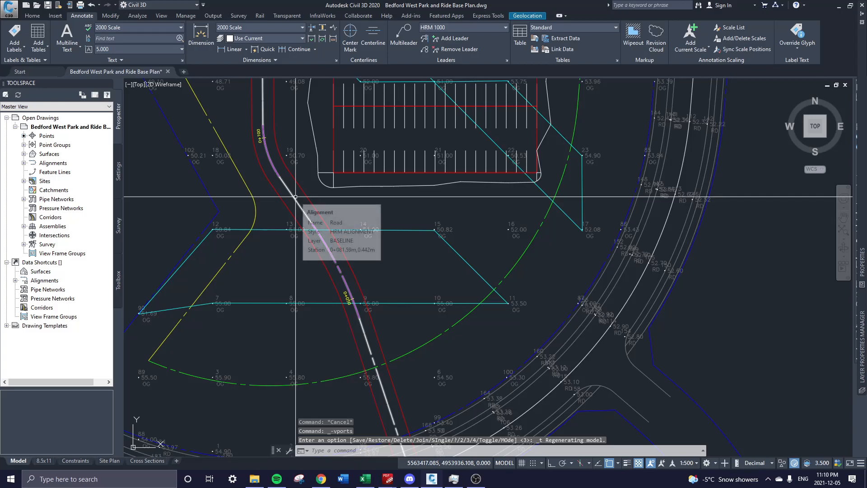
middle_click_drag(298, 197, 349, 259)
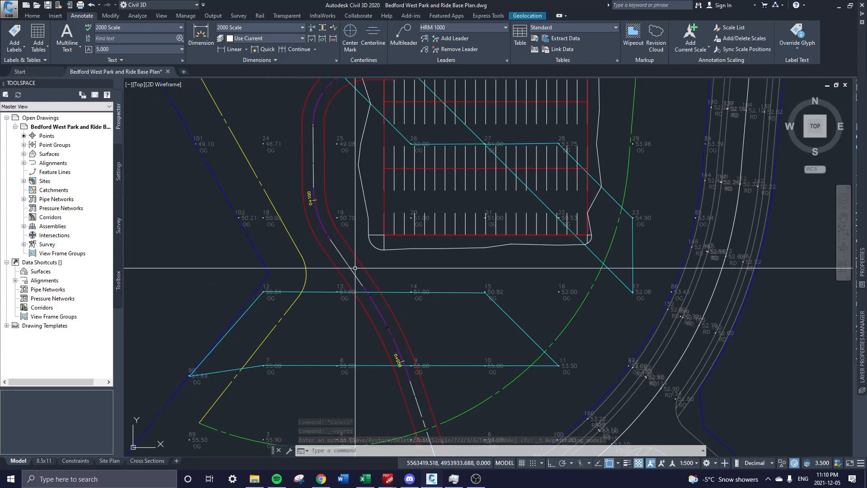
middle_click_drag(328, 168, 333, 208)
middle_click_drag(353, 265, 278, 167)
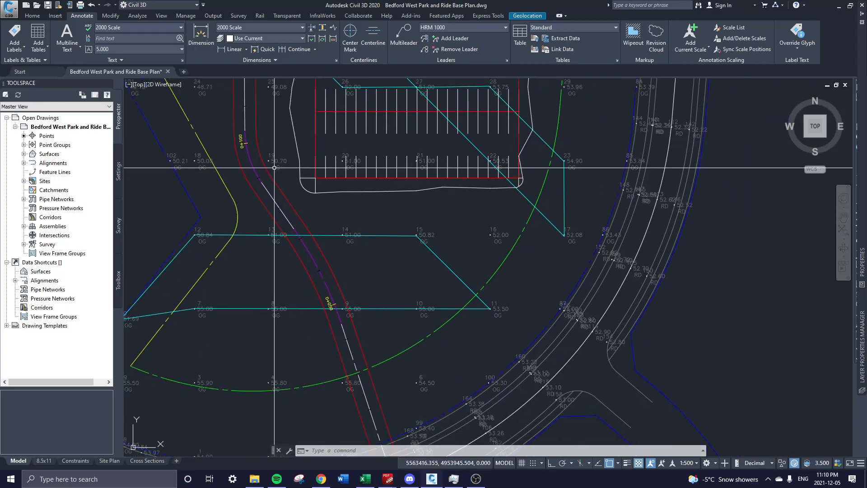
middle_click_drag(290, 216, 289, 208)
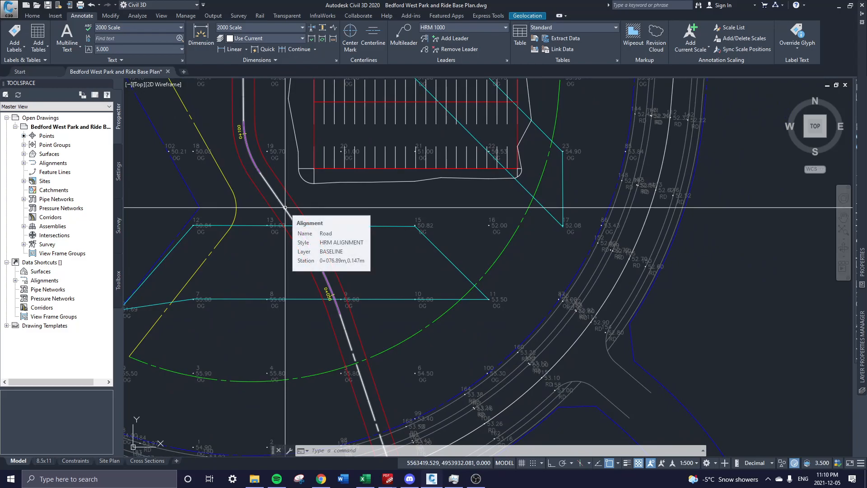
left_click(285, 208)
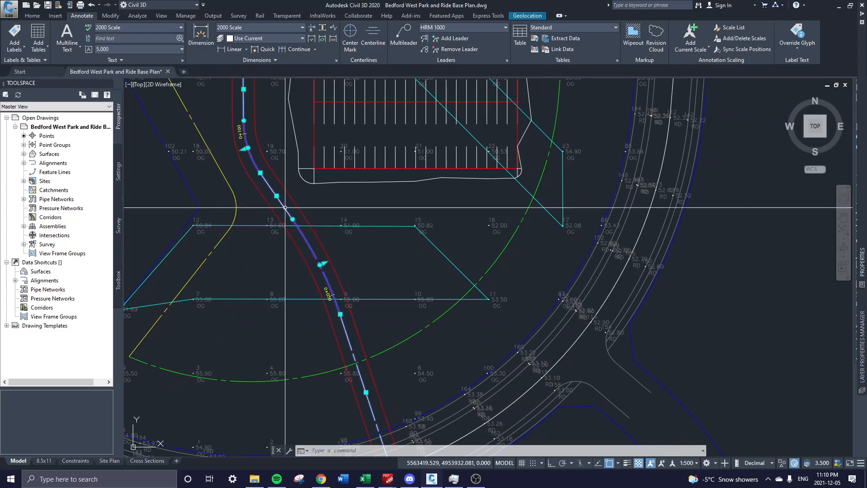
Start Add Segment Label for the alignment and bring station 0+050 into view.
left_click(14, 48)
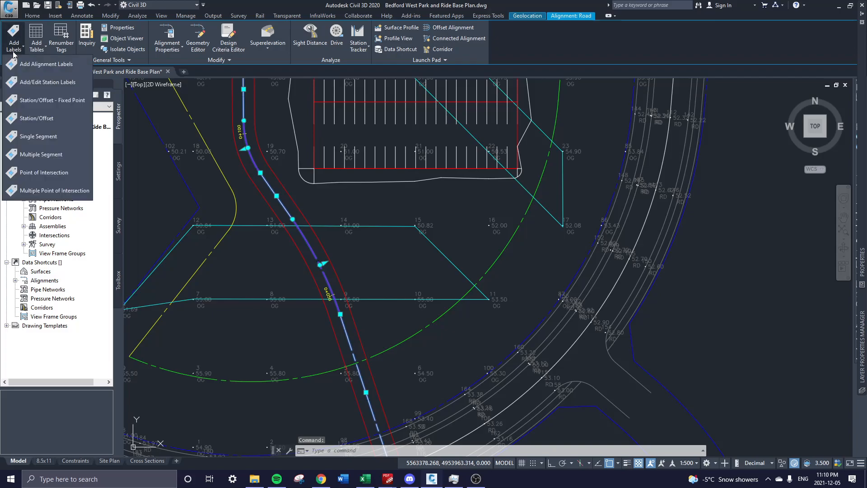
left_click(42, 140)
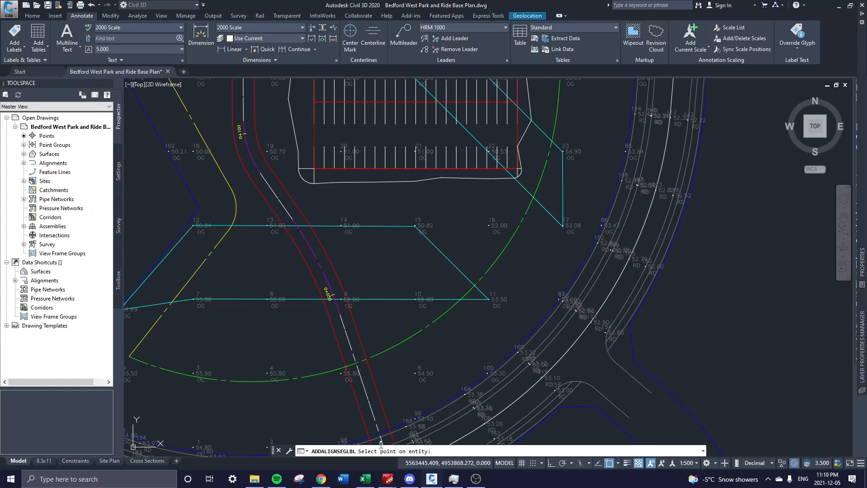
scroll(339, 222, "up", 5)
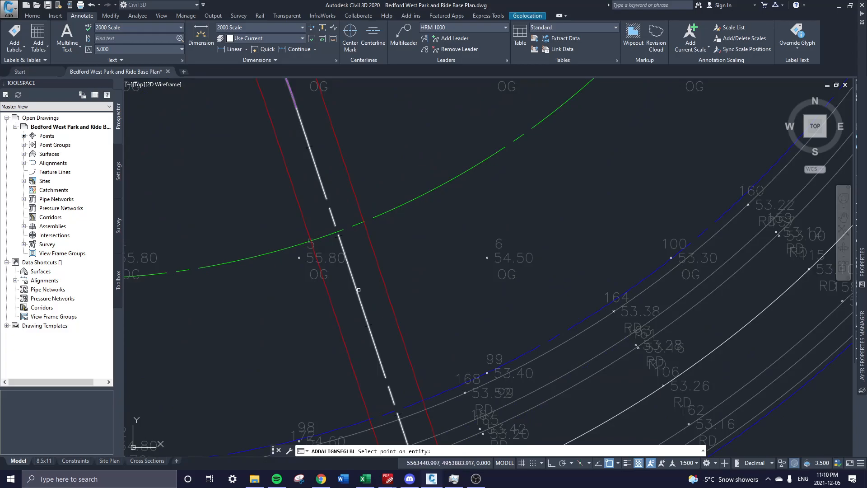
scroll(346, 317, "up", 2)
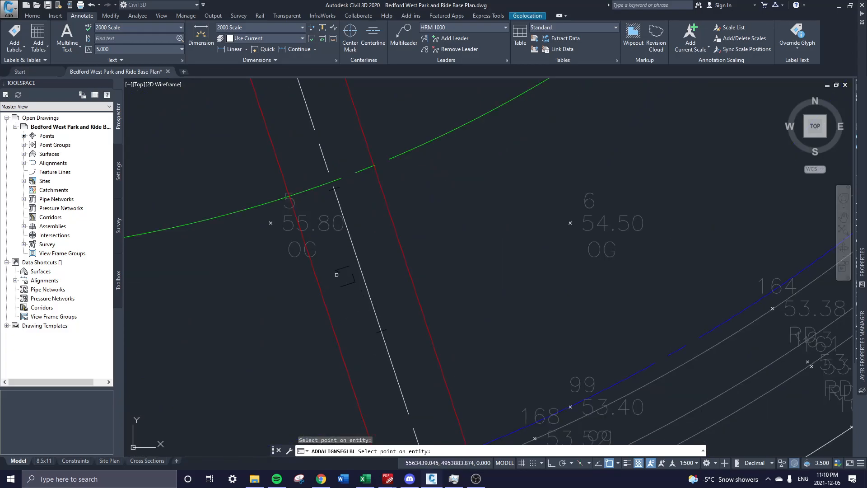
scroll(337, 275, "down", 2)
middle_click_drag(317, 217, 369, 319)
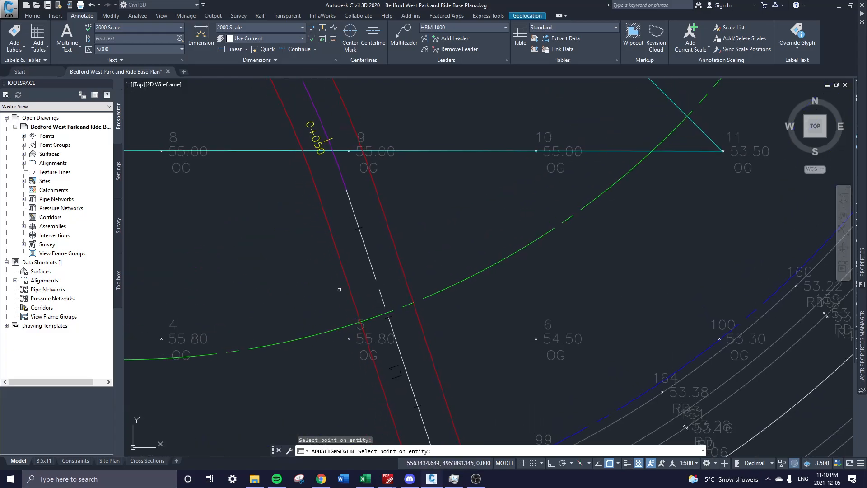
middle_click_drag(334, 216, 405, 322)
middle_click_drag(346, 177, 502, 351)
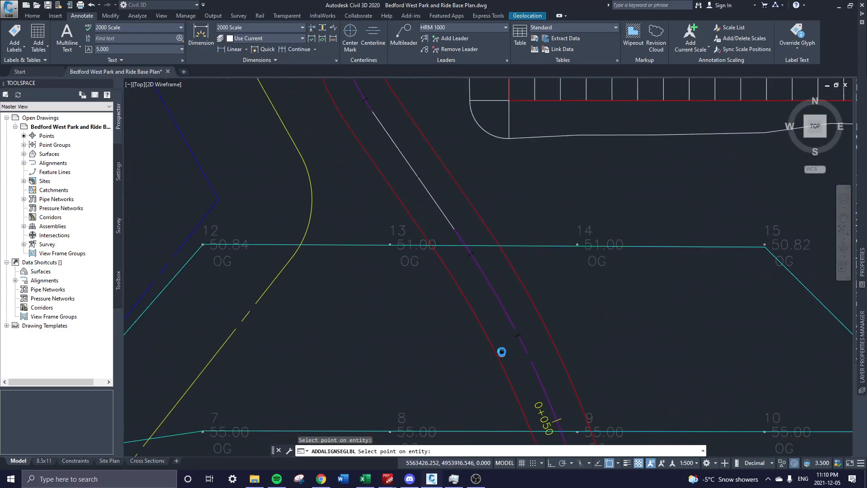
Label the alignment segments C1, L2, C2, L3, C3 and L4, then end the command.
left_click(493, 291)
middle_click_drag(440, 164, 520, 297)
left_click(490, 296)
mouse_move(434, 198)
middle_mouse_down()
mouse_move(494, 297)
mouse_move(513, 431)
middle_mouse_up()
left_click(481, 272)
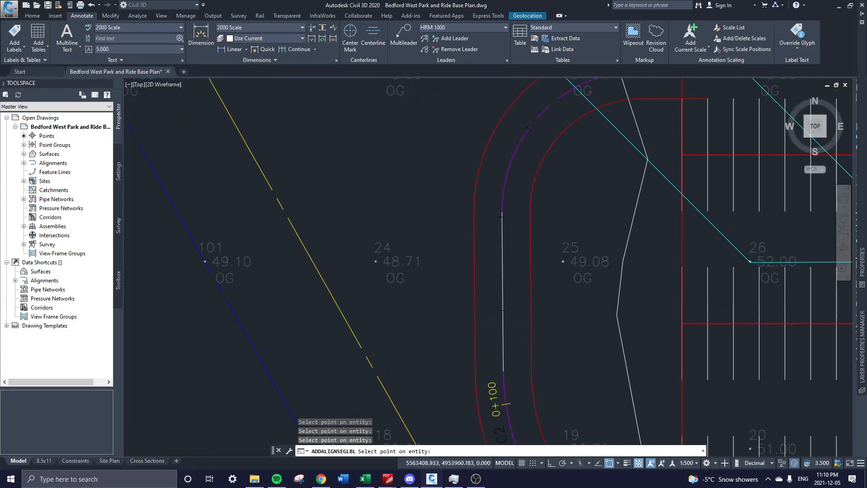
left_click(500, 279)
middle_click_drag(514, 180, 502, 266)
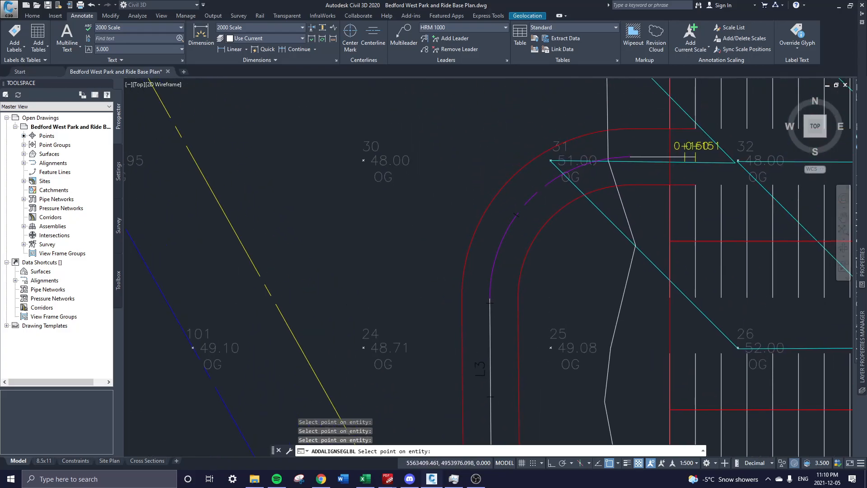
left_click(509, 225)
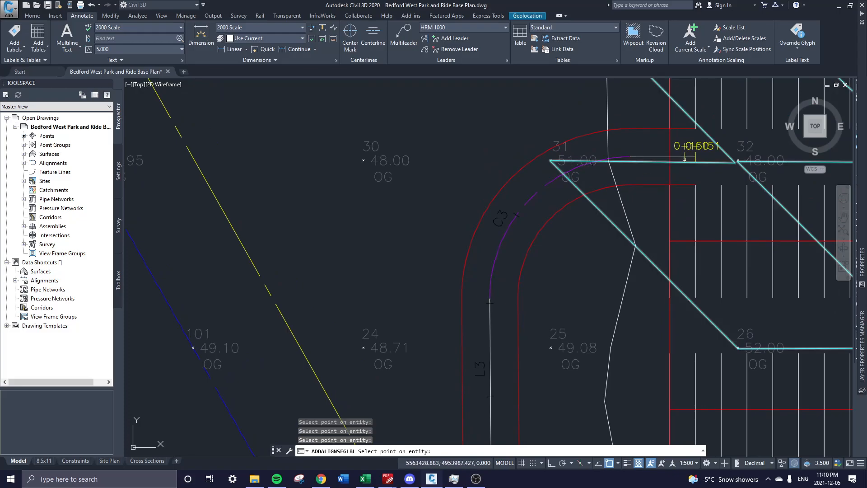
left_click(659, 157)
key("Escape")
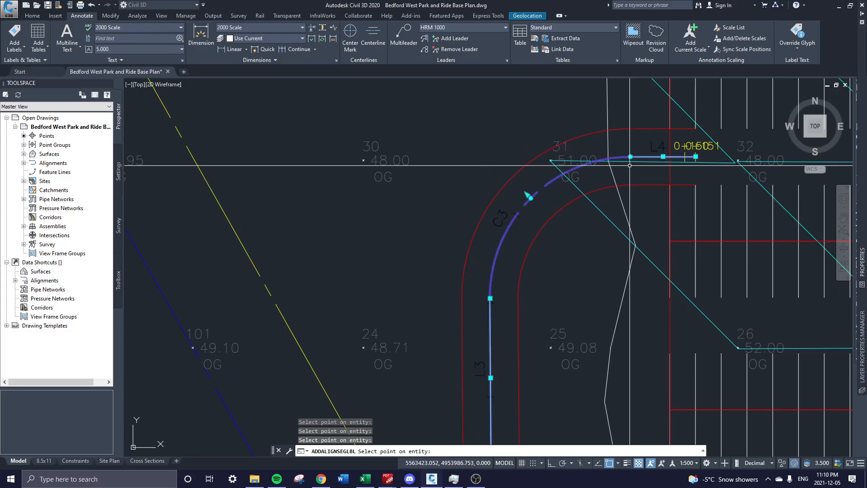
key("Escape")
scroll(507, 244, "down", 5)
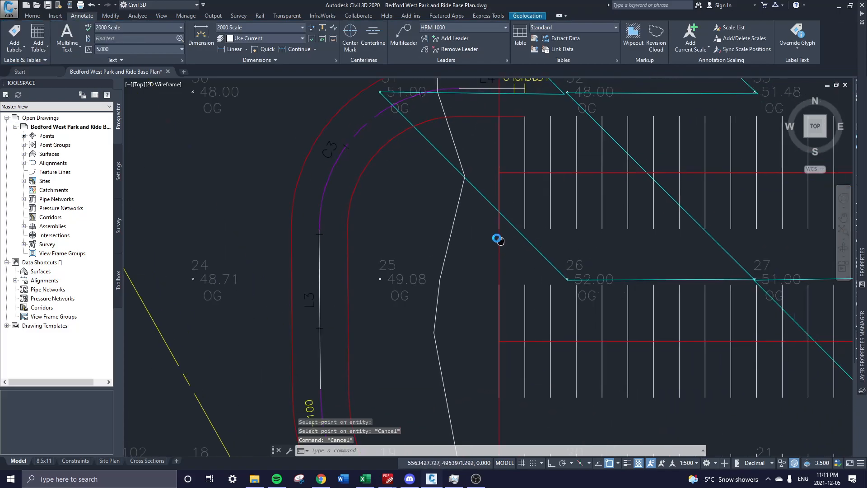
Create an alignment segment table for Road using the HRM Alignment Table style.
left_click(45, 47)
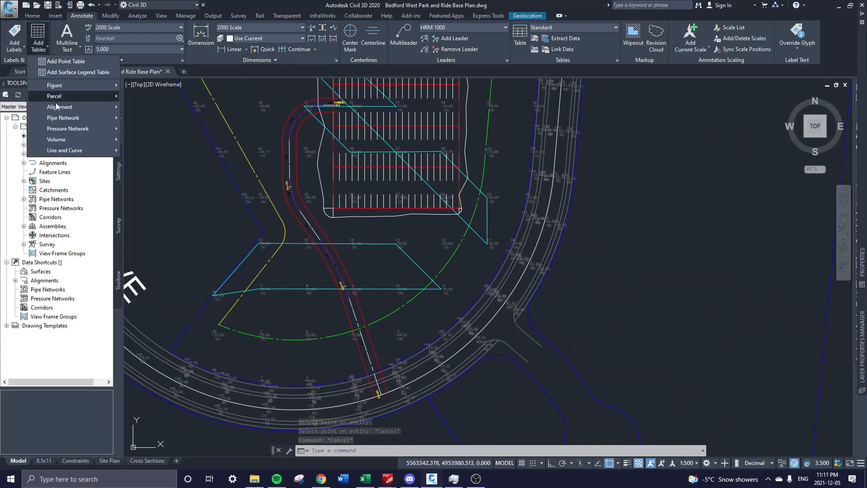
mouse_move(81, 107)
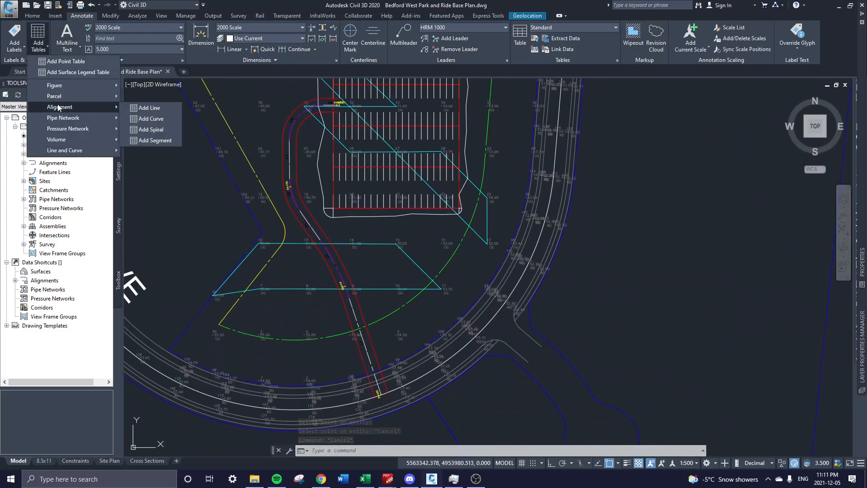
left_click(168, 140)
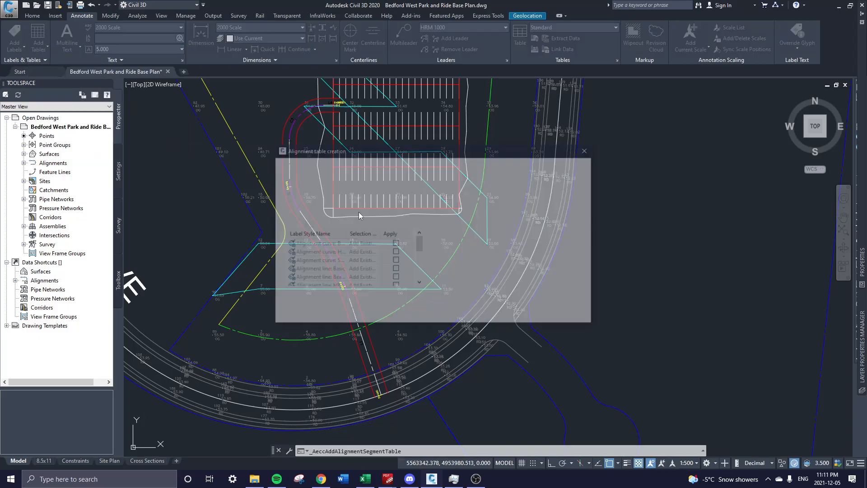
left_click(323, 175)
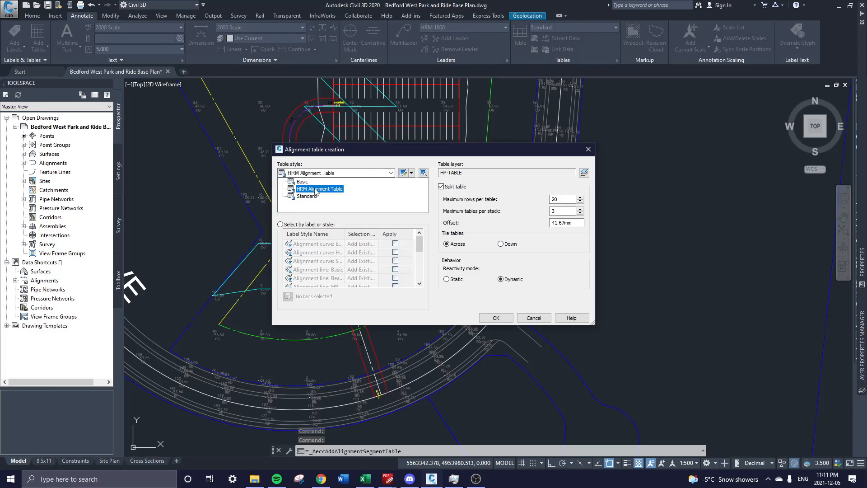
left_click(316, 189)
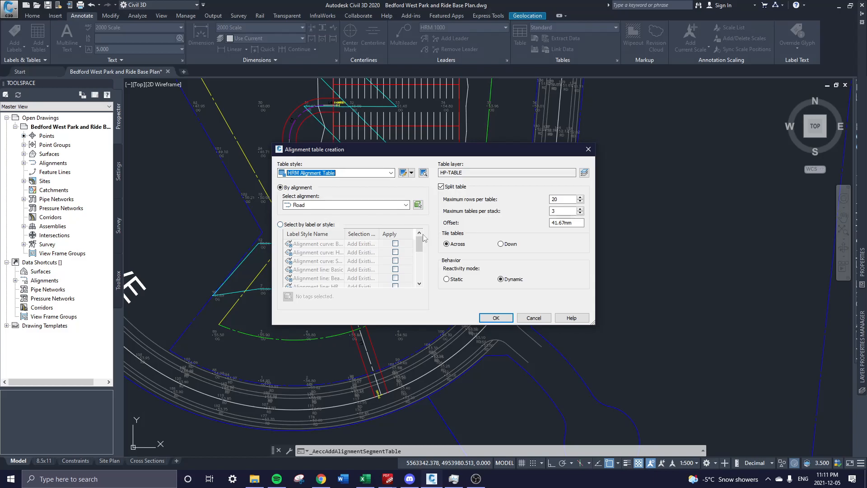
left_click(496, 318)
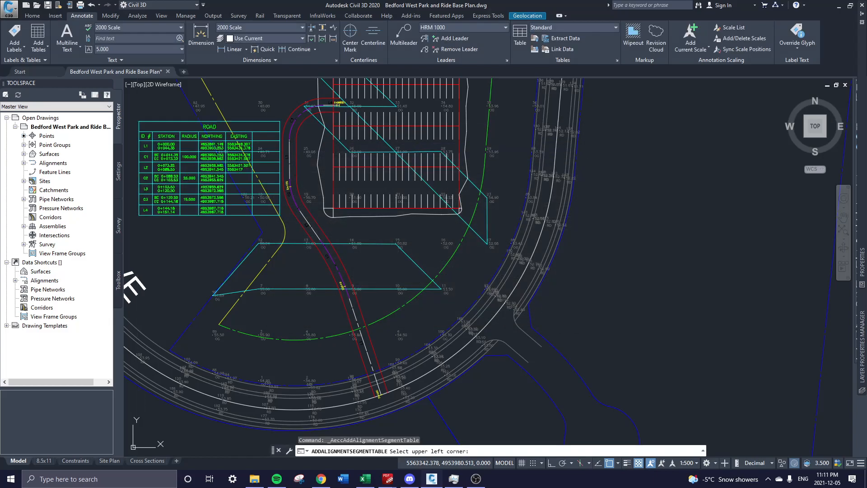
Place the ROAD segment table's upper-left corner in open space right of the site.
scroll(550, 173, "up", 2)
middle_click_drag(551, 173, 530, 171)
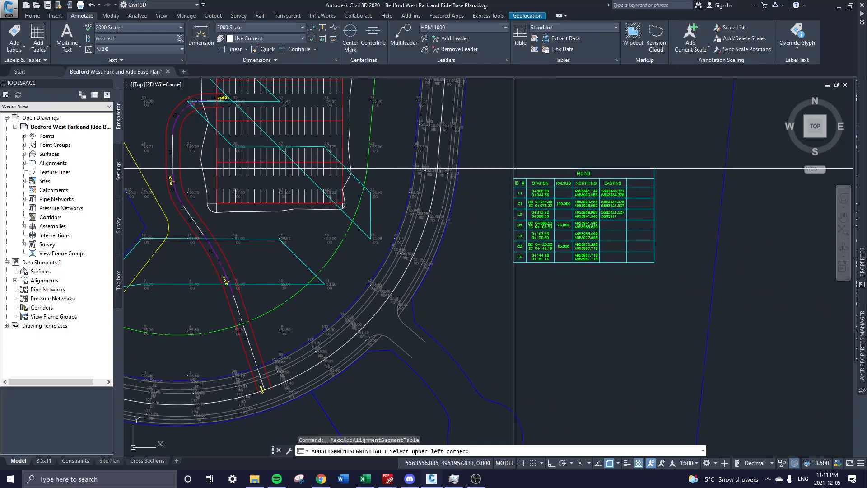
scroll(499, 183, "up", 2)
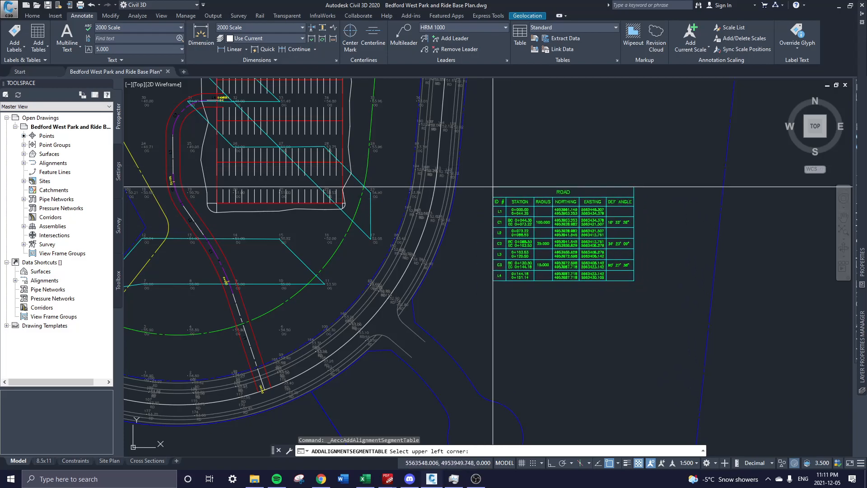
scroll(493, 186, "down", 4)
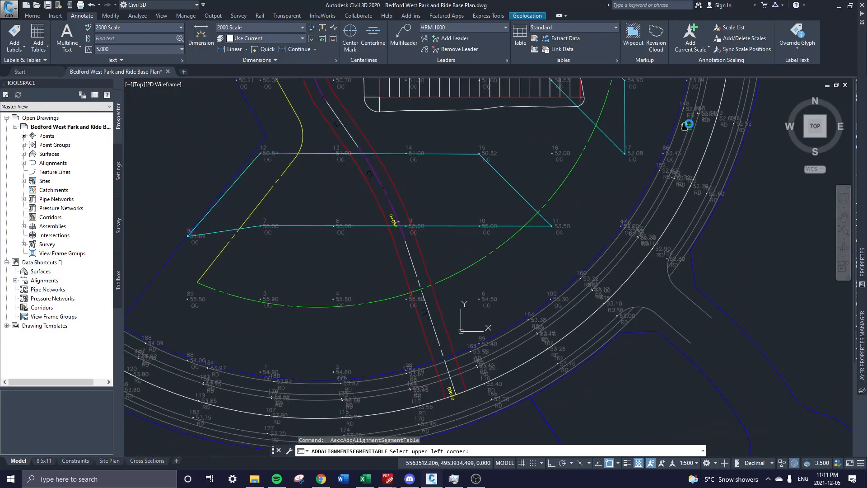
middle_click_drag(680, 197, 419, 174)
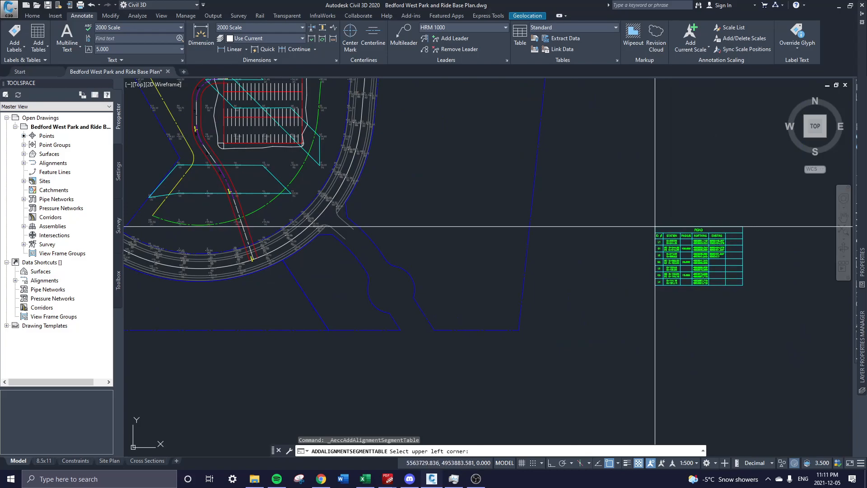
left_click_drag(655, 227, 655, 228)
left_click(656, 228)
Zoom in to check the ROAD table's stations, radii and deflection angles, then return to the site.
scroll(680, 232, "up", 2)
middle_click_drag(728, 253, 697, 244)
scroll(705, 243, "up", 4)
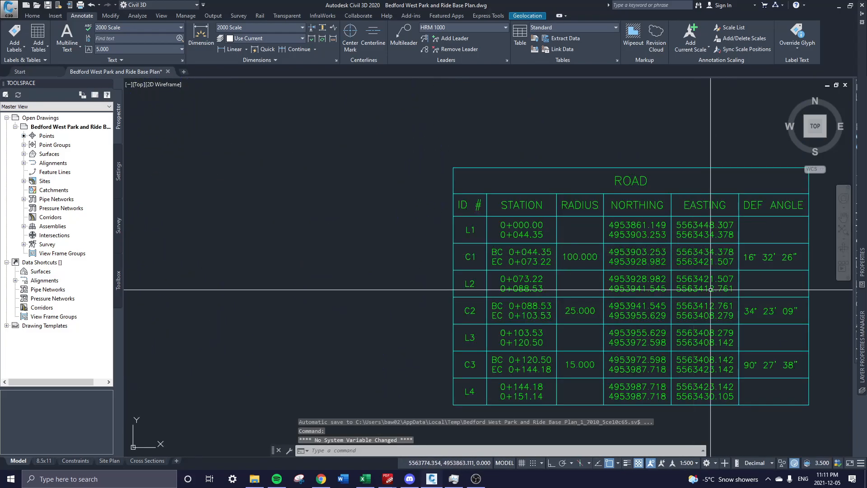
middle_click_drag(711, 293, 679, 247)
scroll(418, 244, "down", 2)
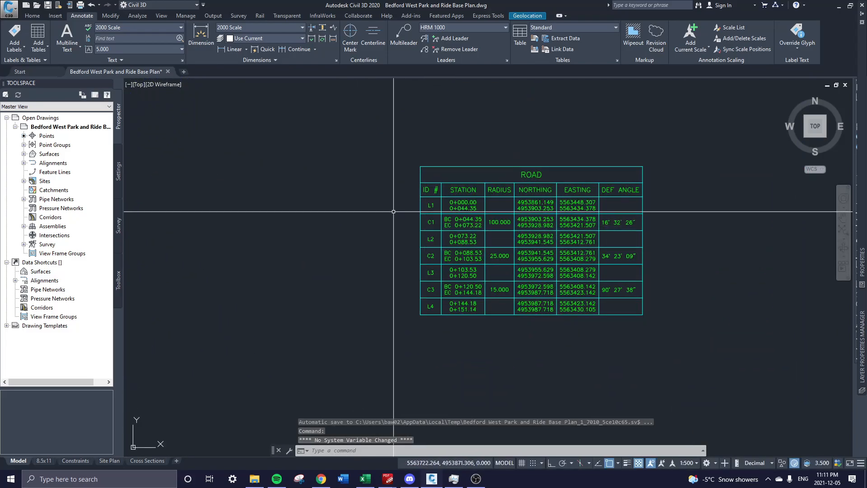
scroll(376, 227, "down", 1)
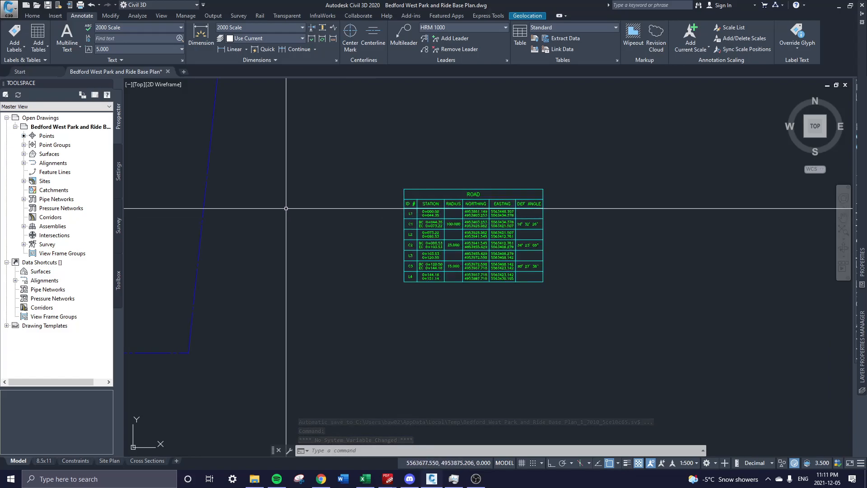
scroll(287, 208, "down", 1)
middle_click_drag(299, 209, 616, 217)
scroll(616, 218, "down", 1)
scroll(378, 203, "up", 6)
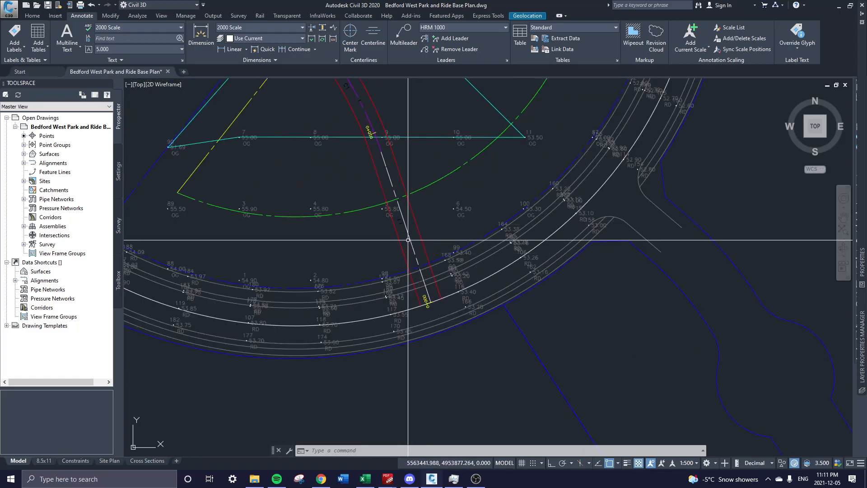
Split the drawing into two vertical viewports, then collapse back to a single viewport.
left_click(130, 84)
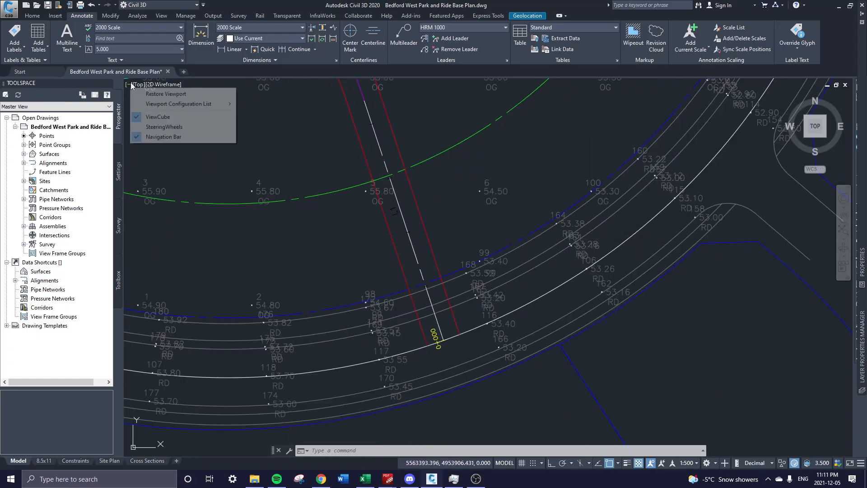
mouse_move(164, 104)
left_click(284, 127)
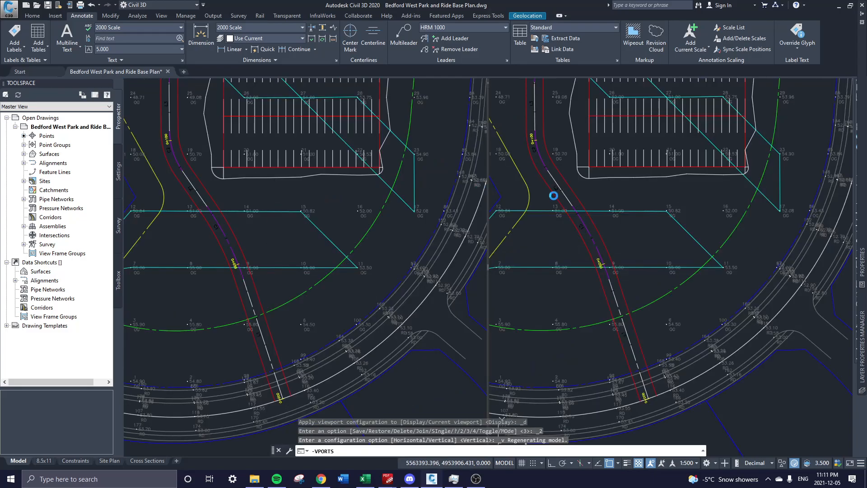
left_click(167, 108)
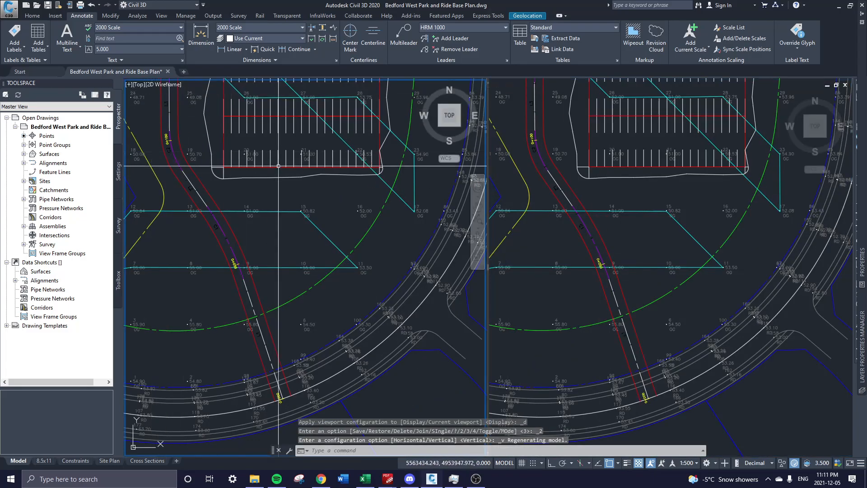
left_click(129, 85)
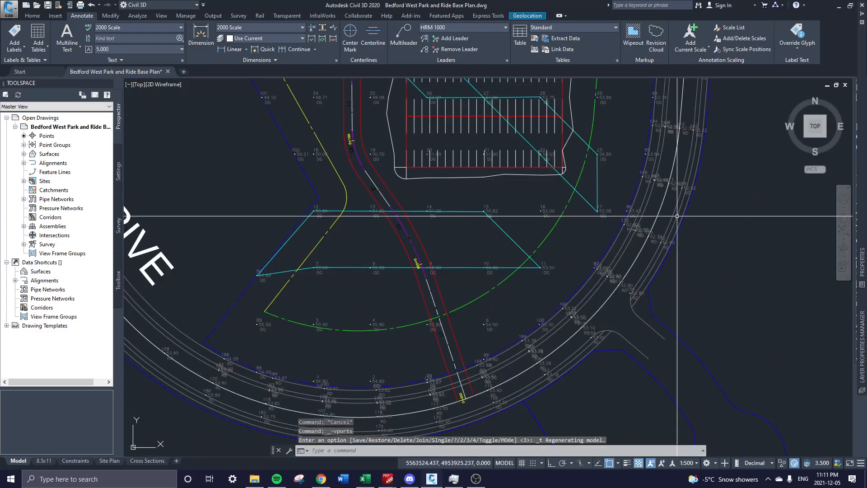
Switch to the Four: Left viewport layout and maximize the large right viewport.
left_click(128, 85)
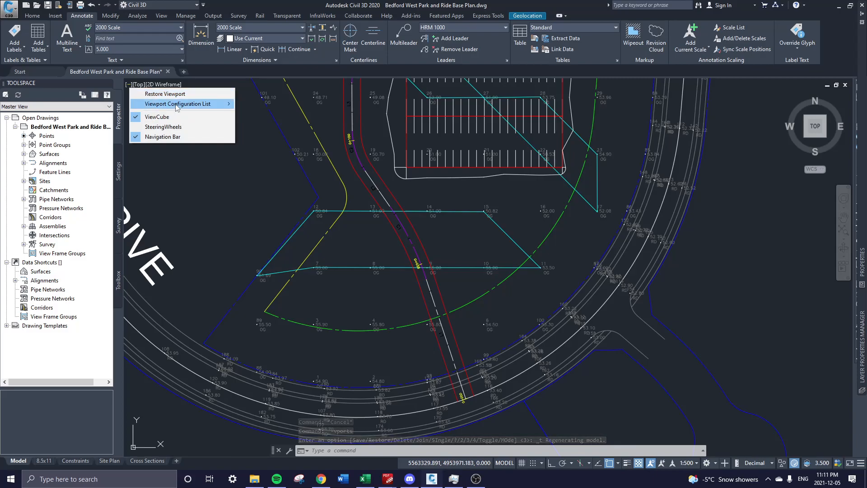
left_click(194, 104)
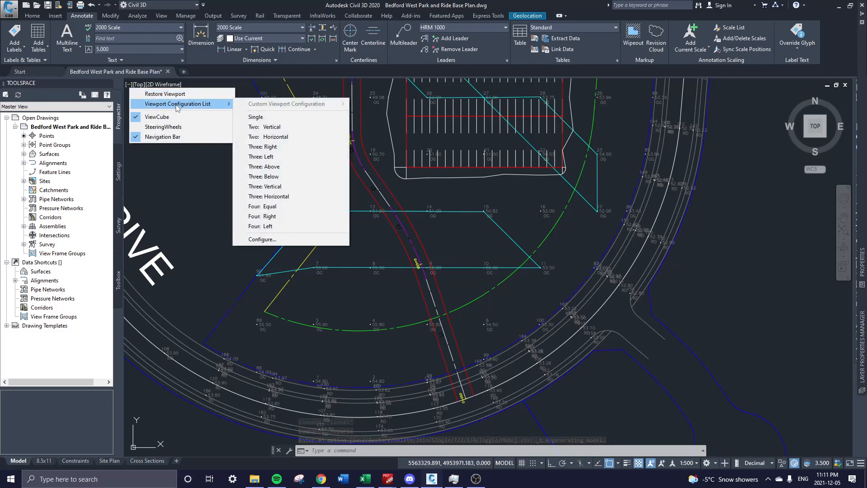
left_click(279, 226)
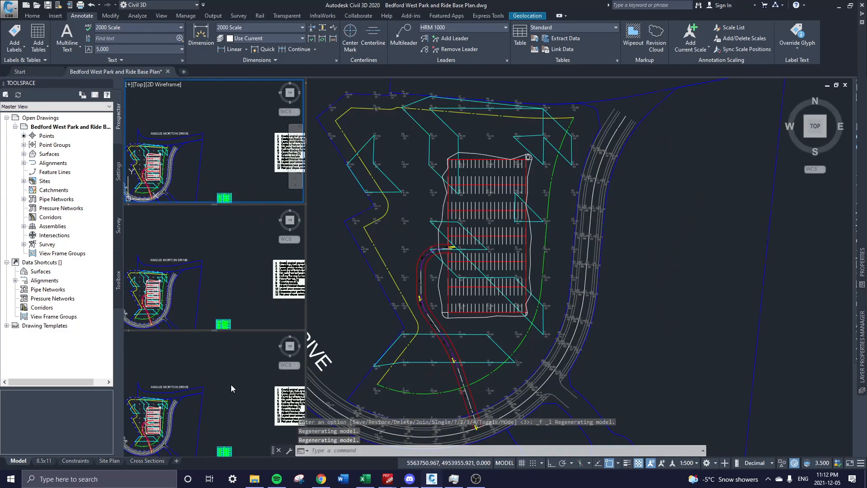
left_click(209, 261)
left_click(222, 370)
left_click(516, 277)
left_click(234, 99)
left_click(336, 111)
Hide the ViewCube and split the drawing into two vertical side-by-side viewports.
double_click(313, 85)
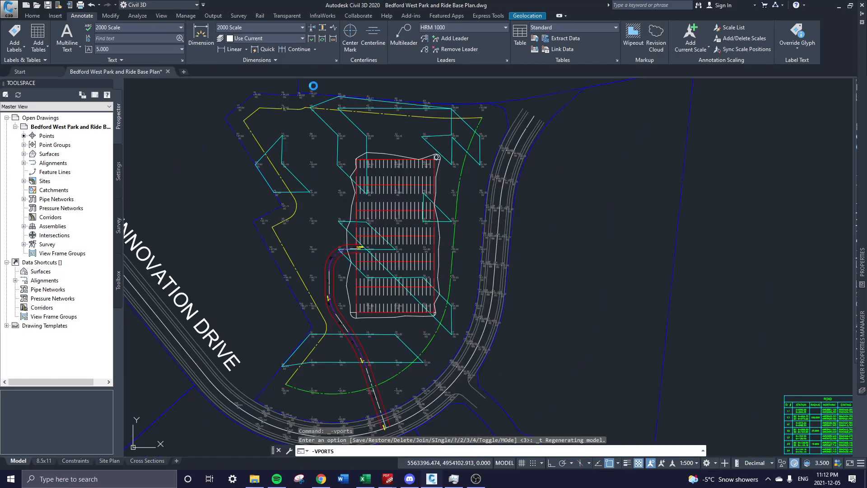
left_click(129, 84)
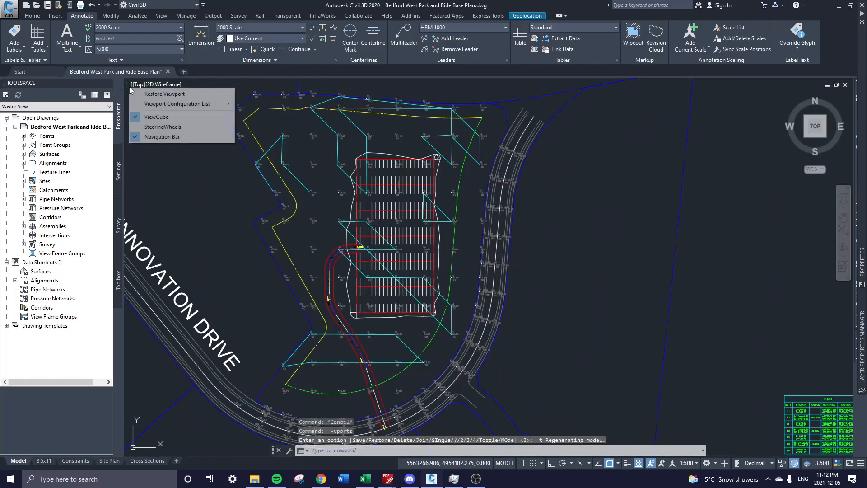
left_click(151, 116)
key("Escape")
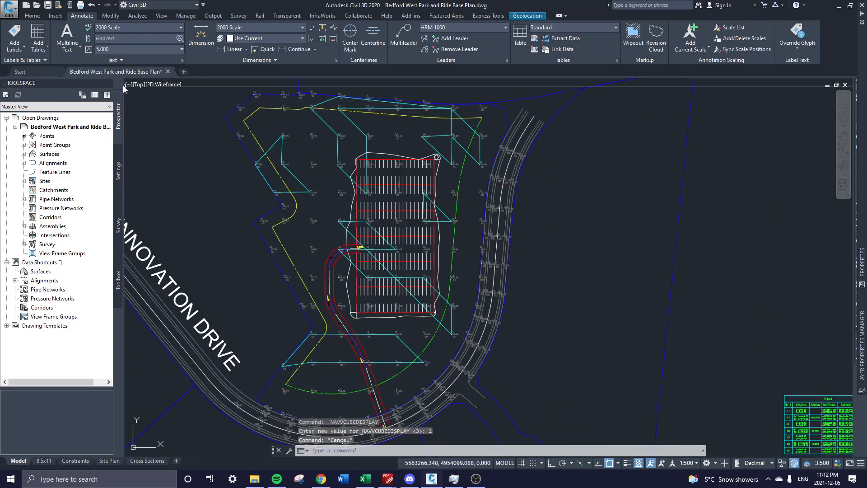
left_click(129, 84)
mouse_move(181, 103)
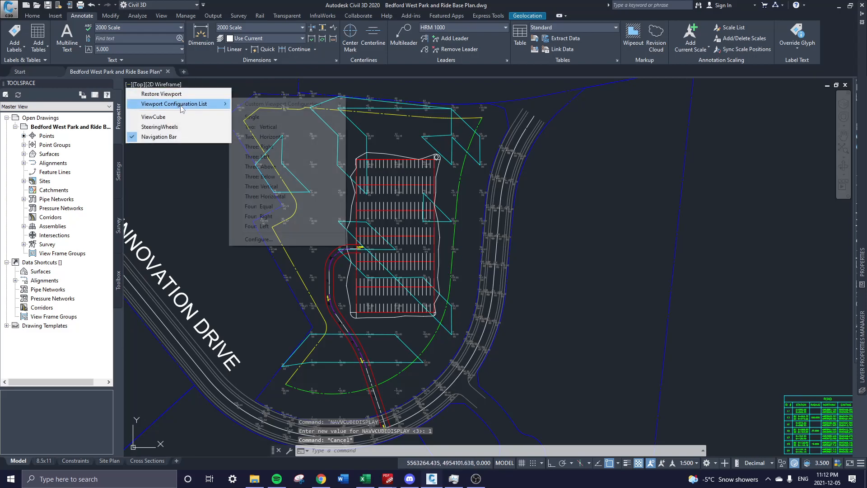
left_click(271, 128)
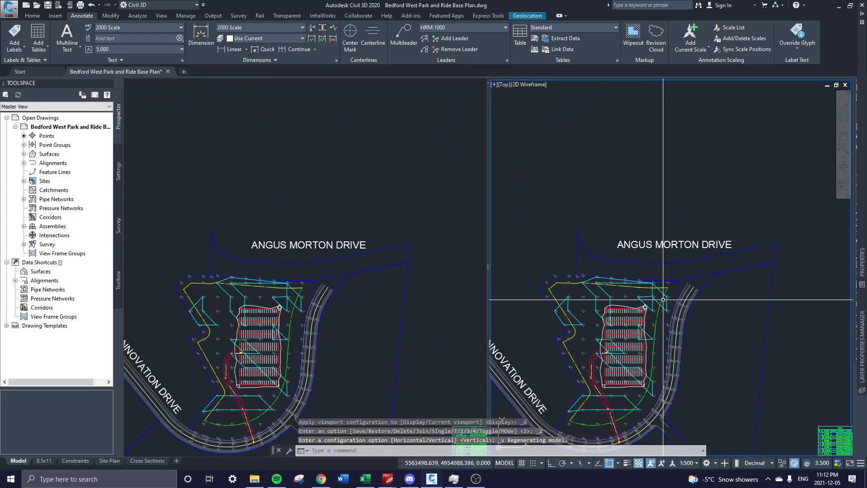
Frame the ROAD table on the right and the parking lot on the left, then maximize the plan view.
scroll(649, 350, "up", 5)
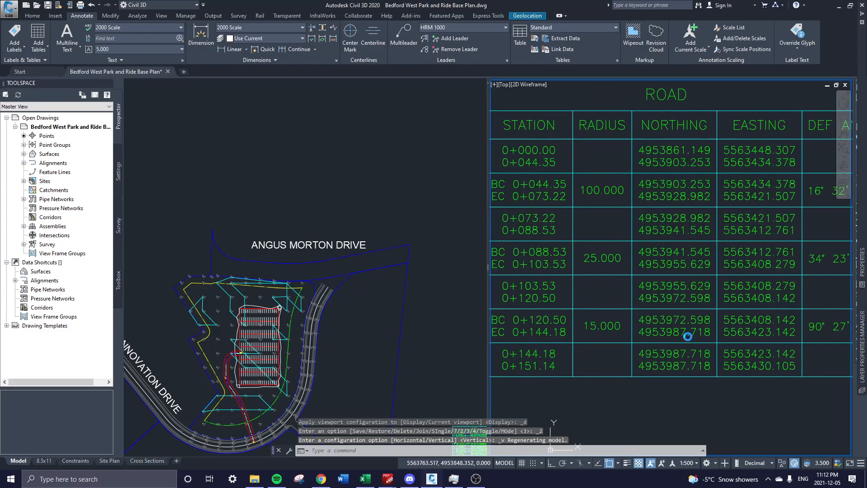
scroll(708, 346, "down", 1)
middle_click_drag(684, 347, 691, 345)
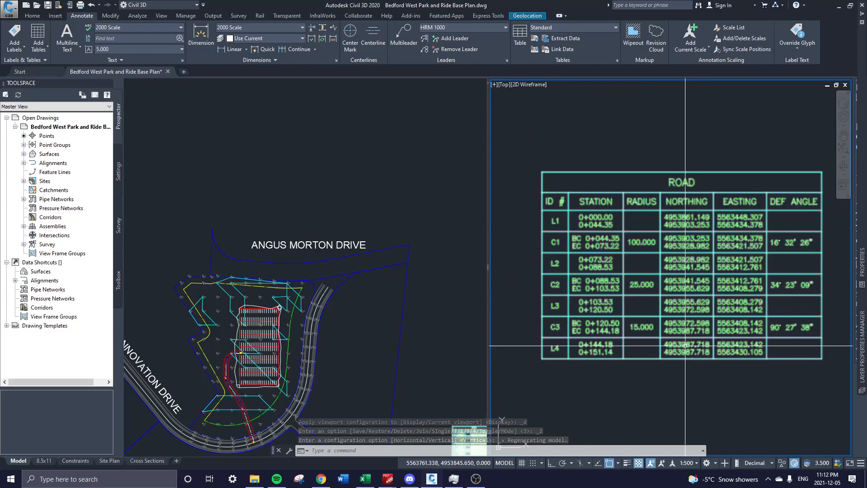
left_click(210, 347)
middle_click_drag(209, 348, 299, 249)
scroll(299, 248, "up", 6)
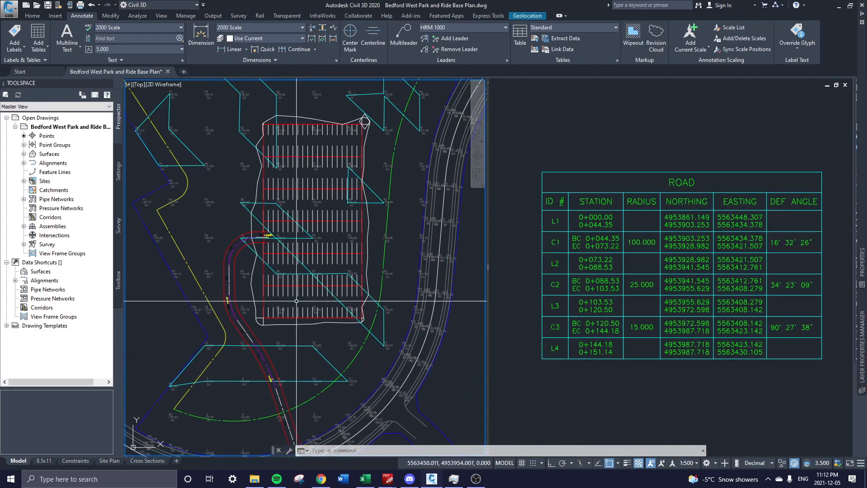
scroll(304, 324, "down", 3)
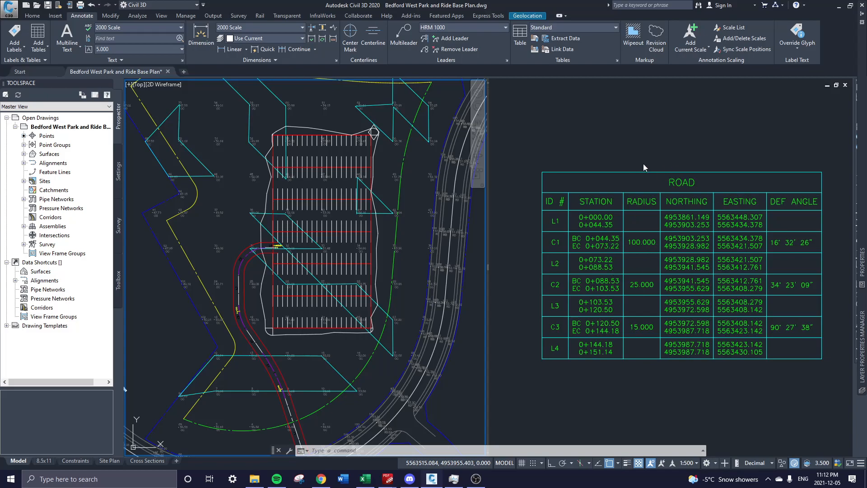
left_click(631, 232)
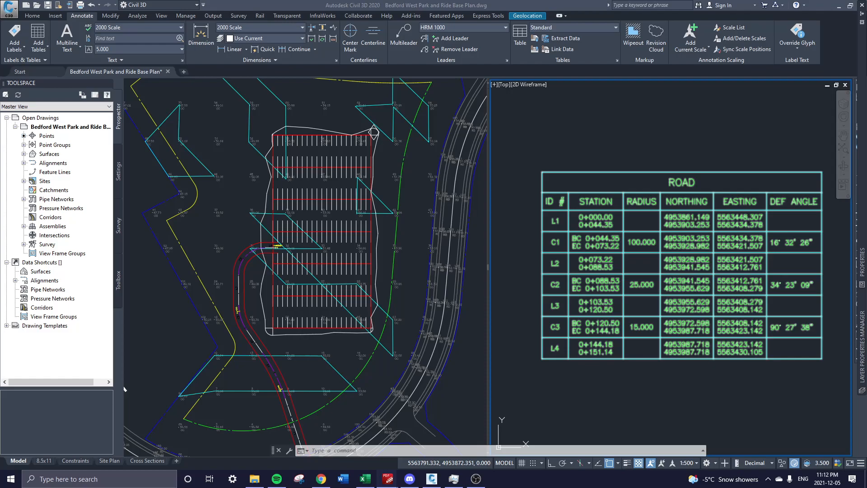
left_click(319, 131)
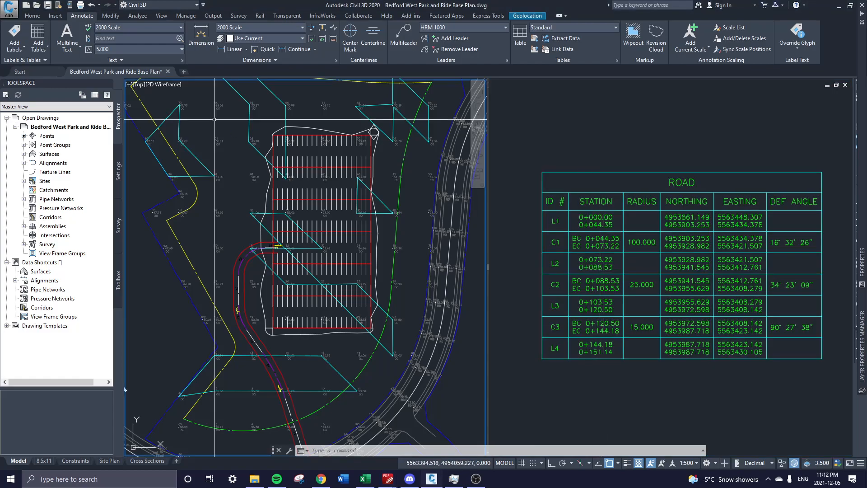
double_click(129, 86)
middle_click_drag(460, 249, 415, 196)
middle_click_drag(438, 356, 419, 282)
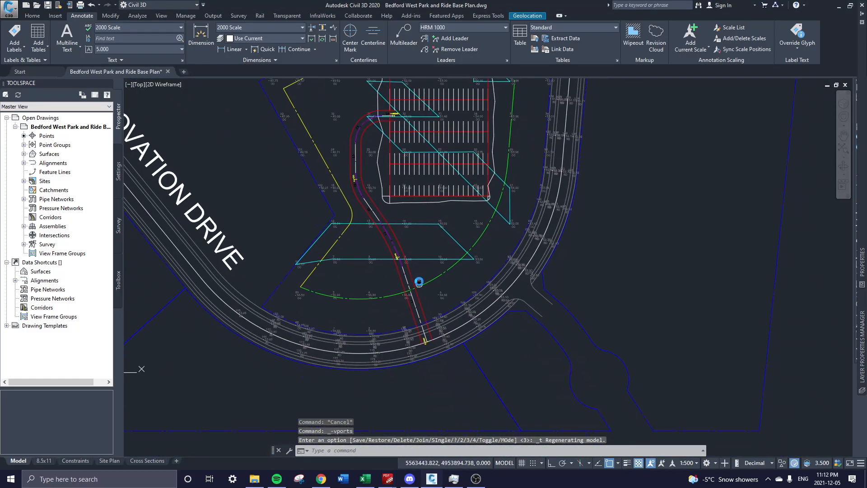
middle_click_drag(563, 163, 454, 224)
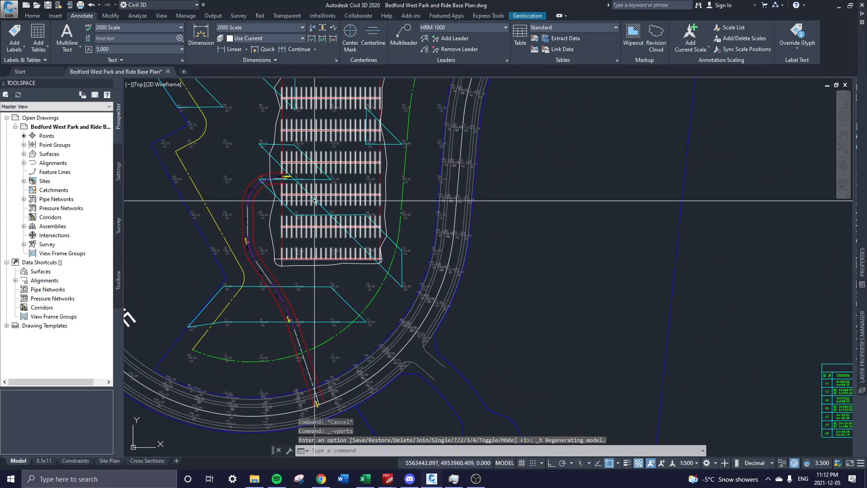
middle_click_drag(313, 211, 298, 244)
left_click(803, 240)
scroll(757, 249, "down", 6)
key("Escape")
middle_click_drag(779, 248, 549, 240)
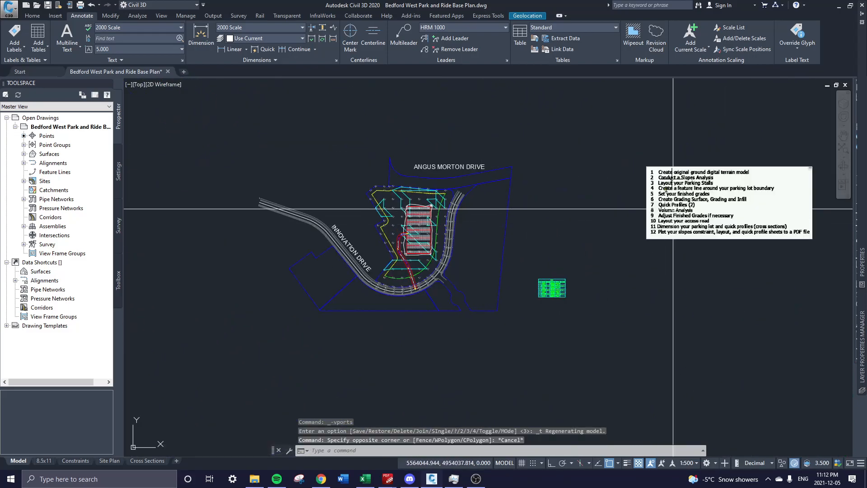
scroll(675, 211, "up", 5)
middle_click_drag(675, 210, 598, 220)
scroll(542, 221, "down", 5)
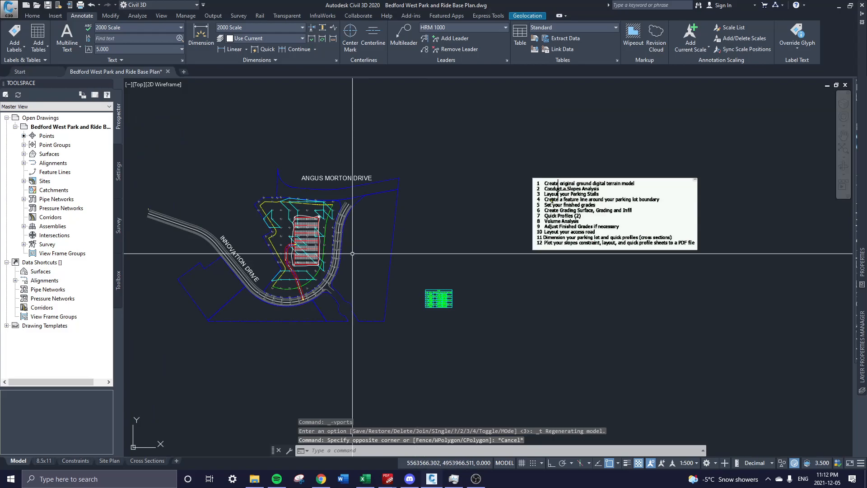
middle_click_drag(319, 253, 550, 258)
scroll(550, 257, "up", 8)
scroll(504, 280, "down", 2)
middle_click_drag(503, 280, 517, 314)
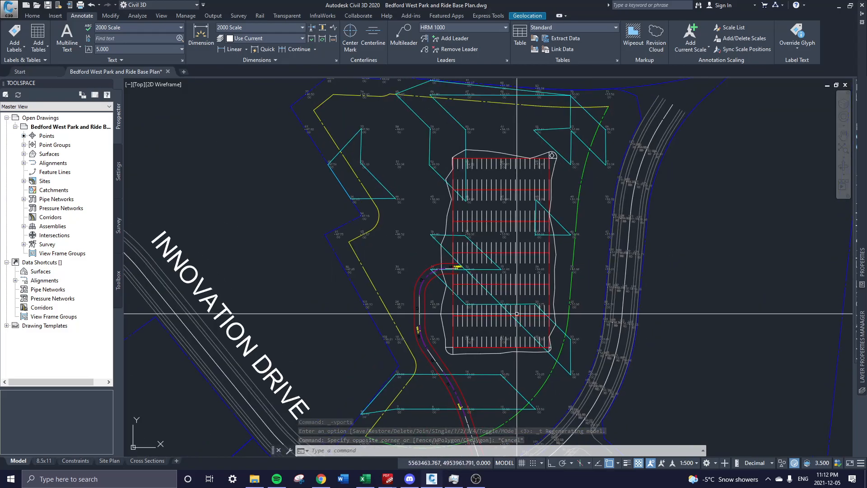
key("Escape")
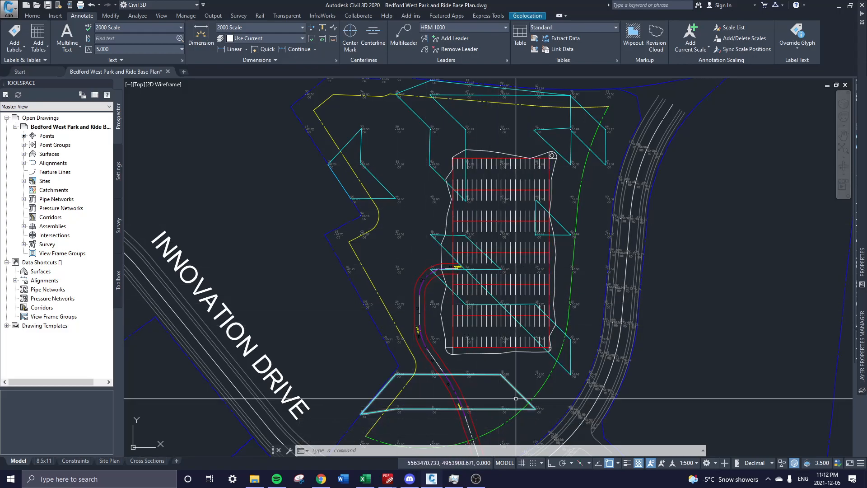
middle_click_drag(497, 355, 483, 332)
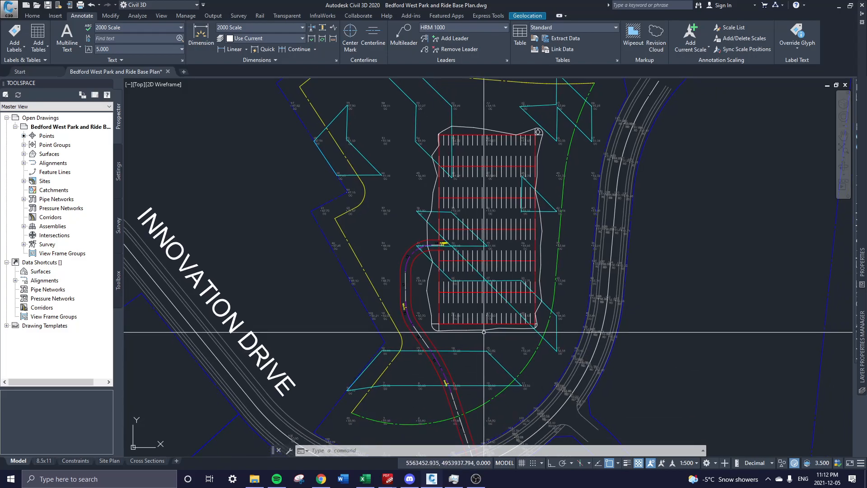
Draw a vertical polyline (PL) through the middle of the parking lot with Osnap off.
type("pl")
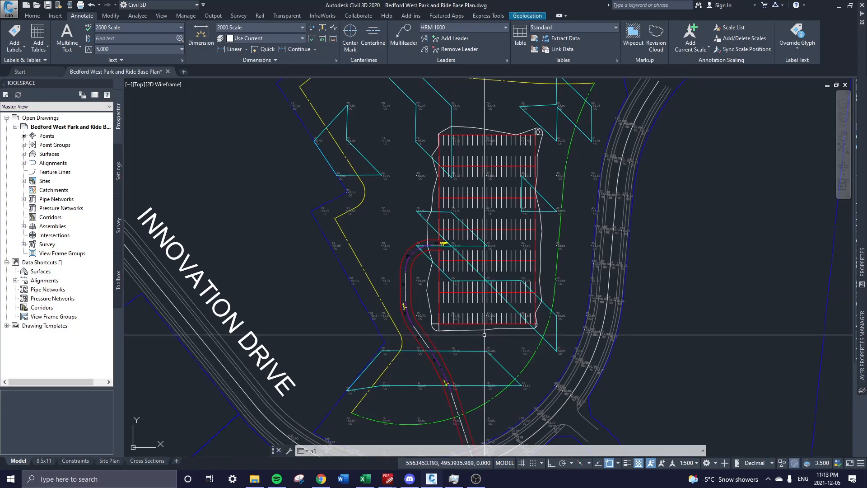
key("Return")
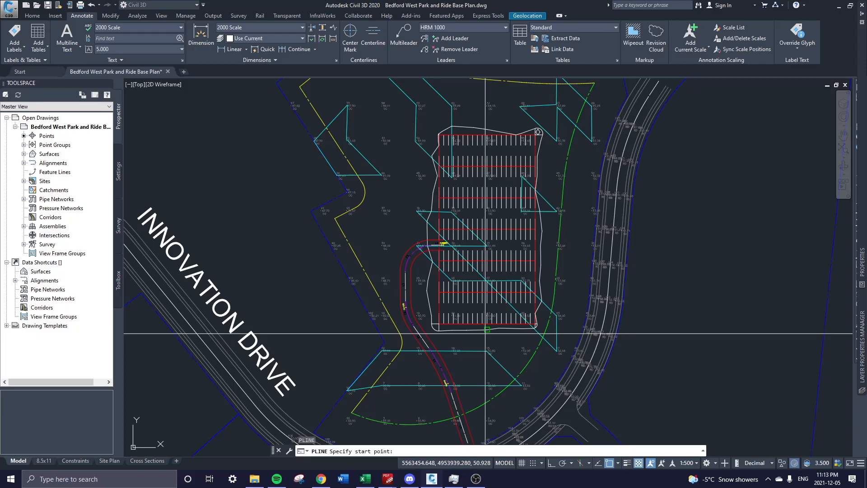
key("F3")
scroll(486, 335, "up", 2)
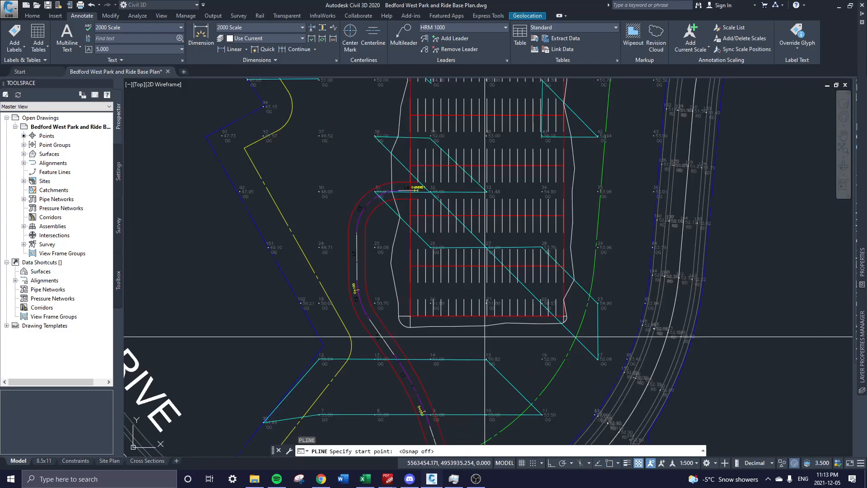
left_click(487, 341)
middle_click_drag(500, 166, 499, 272)
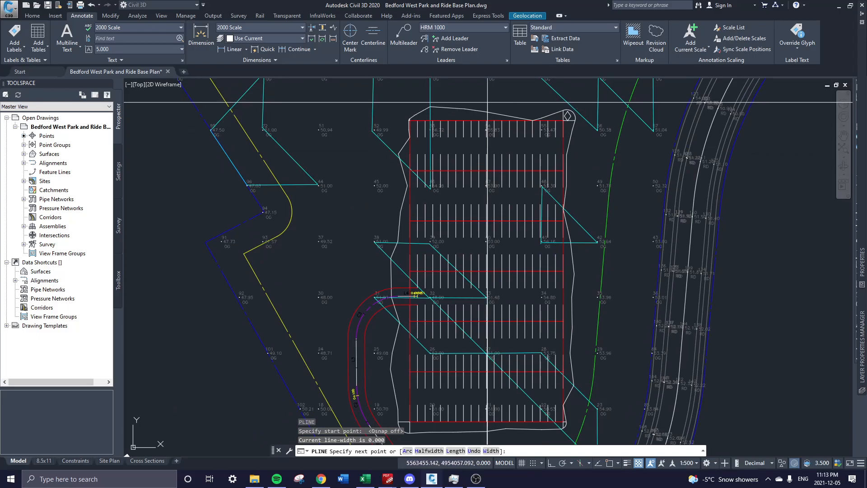
left_click(487, 101)
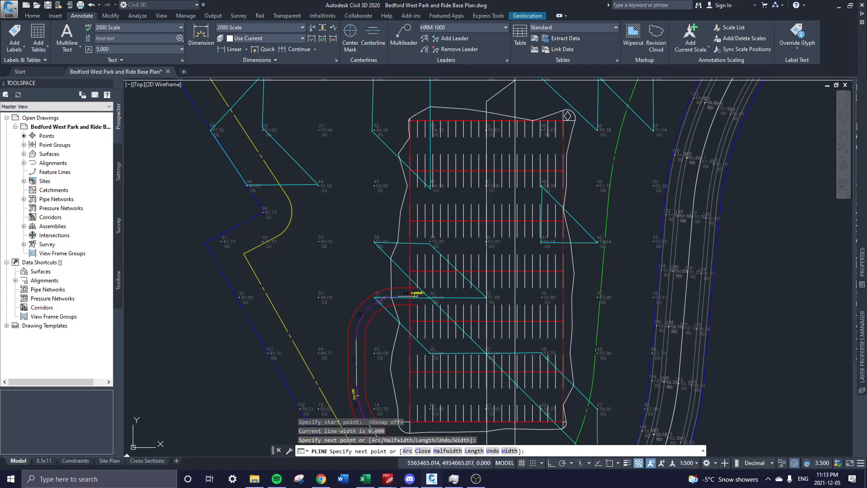
key("Return")
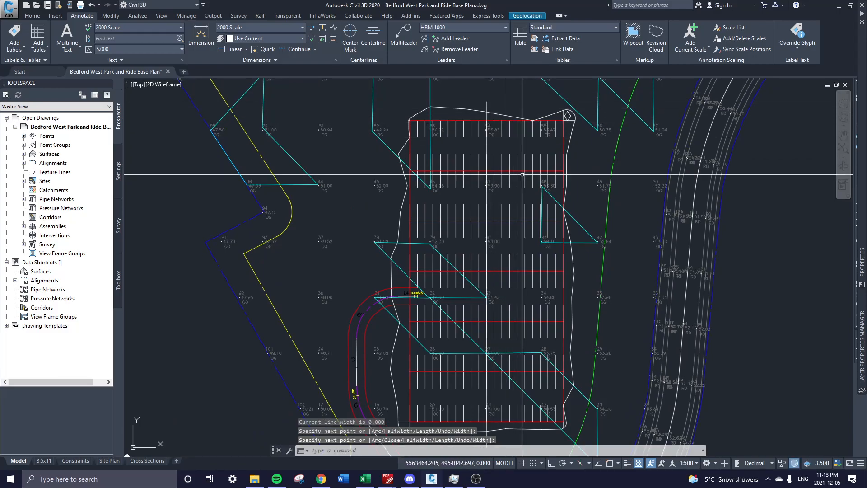
Set the new polyline's colour to Green and make Green the current colour for new objects.
left_click(486, 107)
type("pr")
key("Return")
left_click(804, 40)
left_click(807, 41)
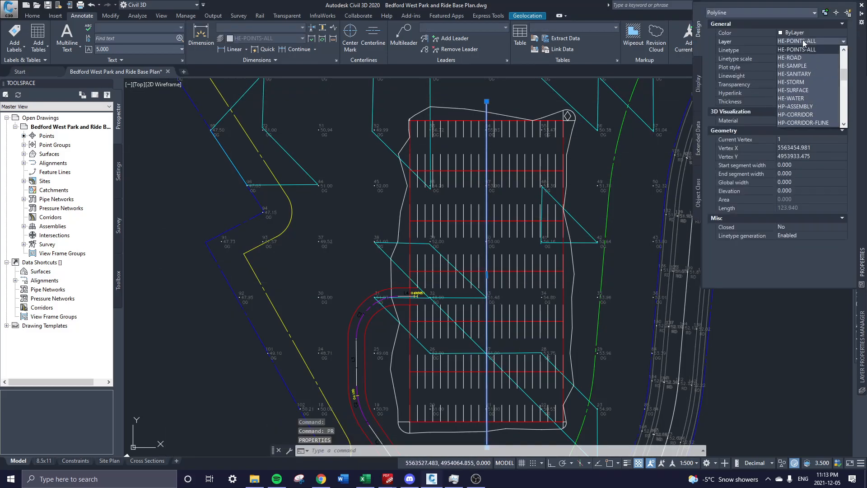
left_click(792, 33)
left_click(794, 34)
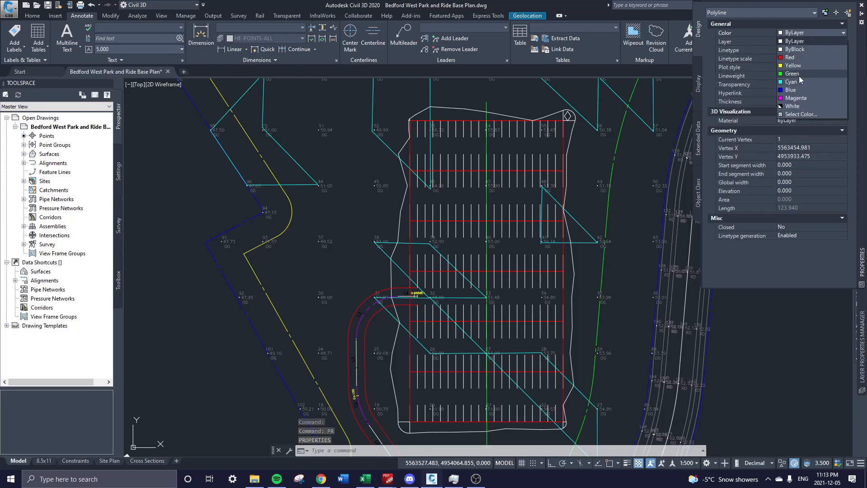
left_click(797, 75)
left_click(811, 35)
key("Escape")
key("Escape")
left_click(802, 35)
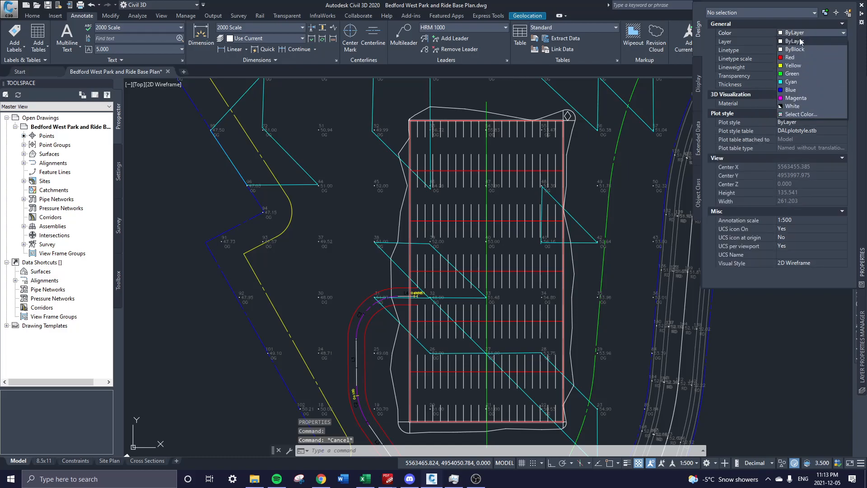
left_click(798, 76)
Clear the selection and draw a short horizontal two-point polyline across the parking lot with PL.
key("Escape")
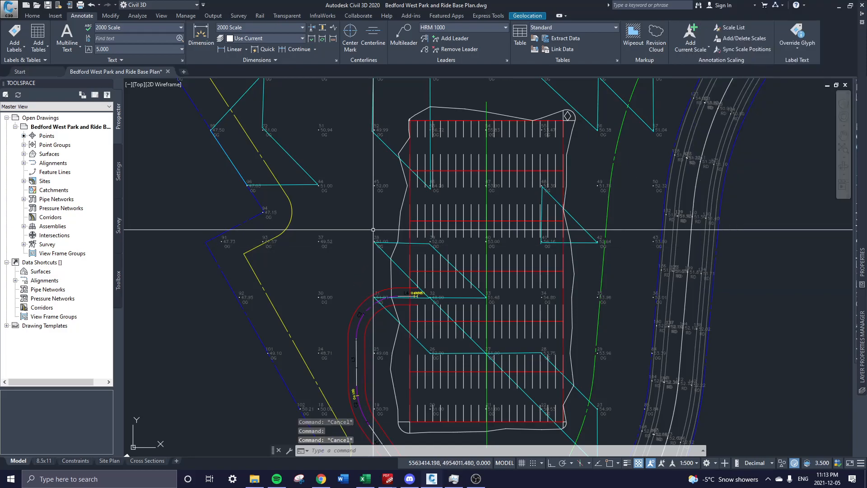
type("pl")
key("Return")
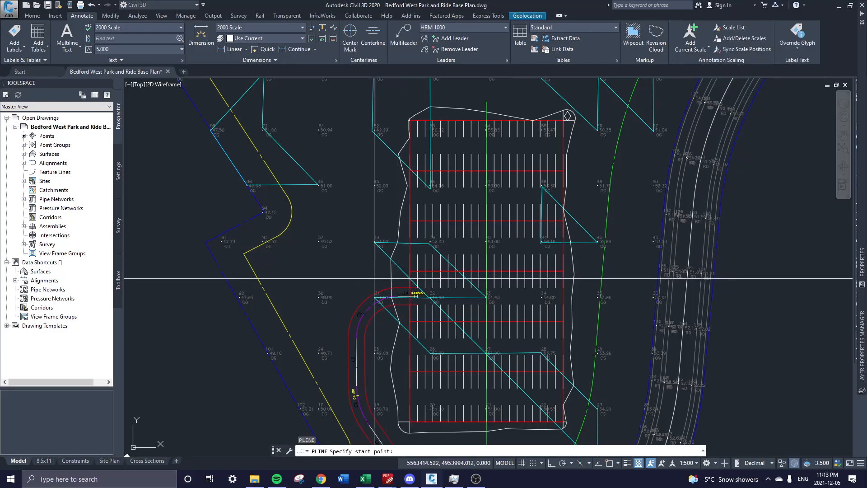
left_click(384, 271)
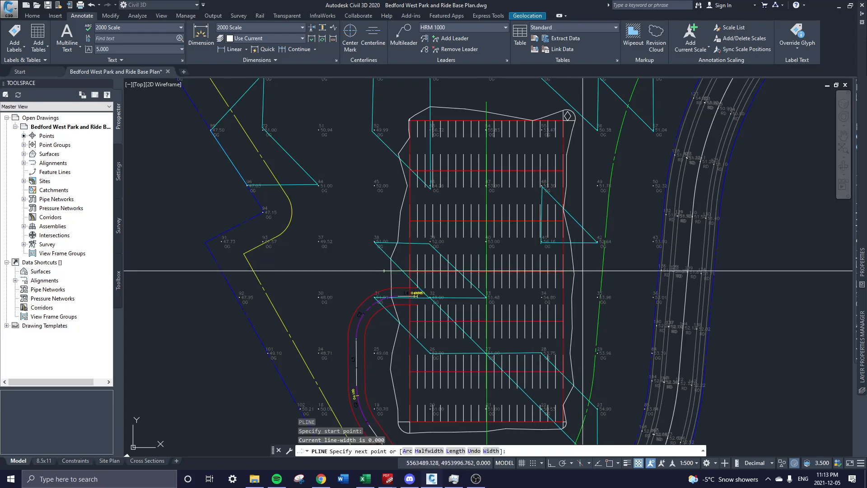
left_click(583, 271)
key("Escape")
middle_click_drag(602, 277, 465, 221)
mouse_move(423, 245)
middle_mouse_down()
mouse_move(390, 261)
mouse_move(405, 268)
middle_mouse_up()
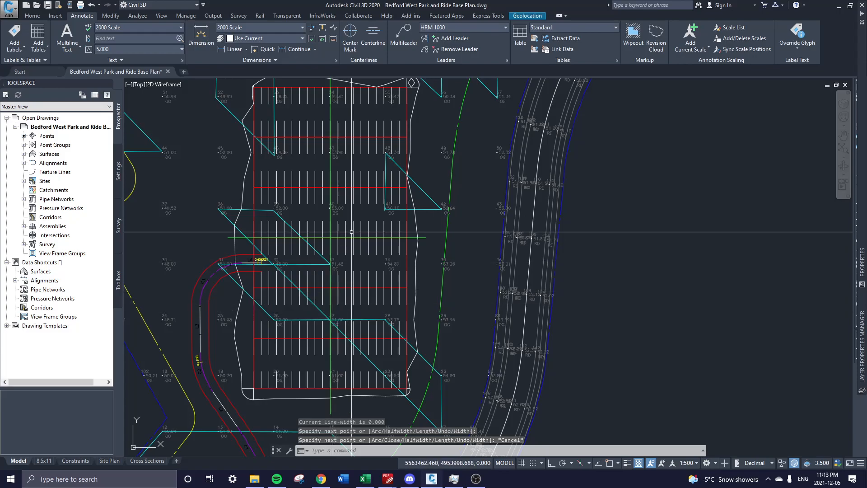
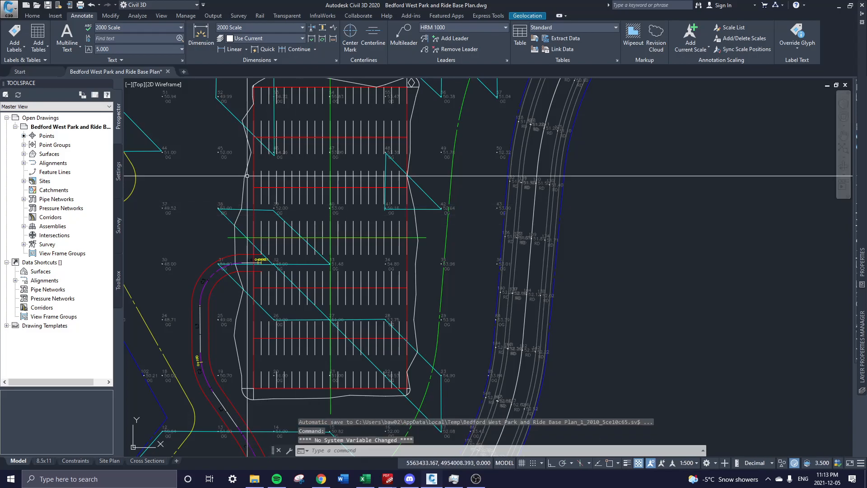
On the Home tab, select the vertical line running down the parking lot.
left_click(29, 16)
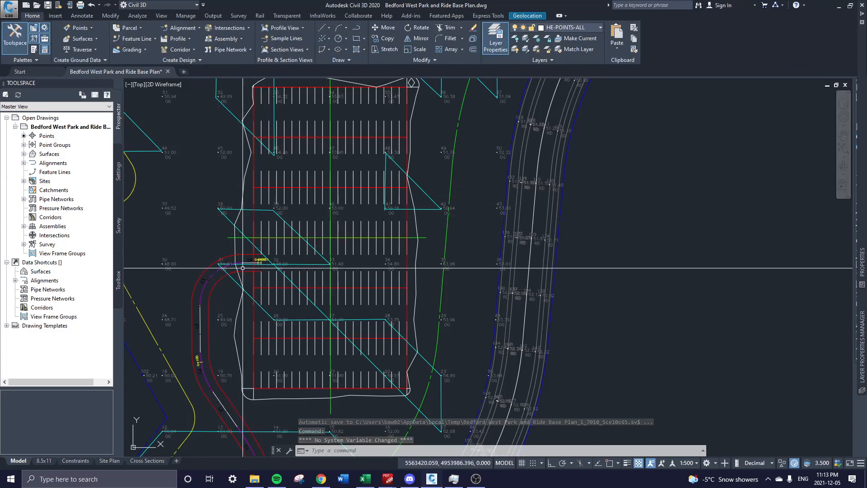
left_click(331, 109)
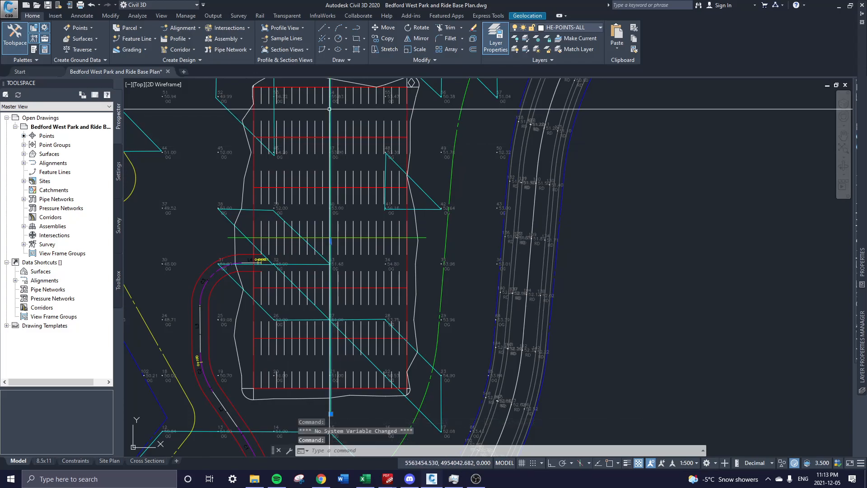
Create an alignment from the vertical line, reversing its direction and naming it Long X-Section.
left_click(186, 28)
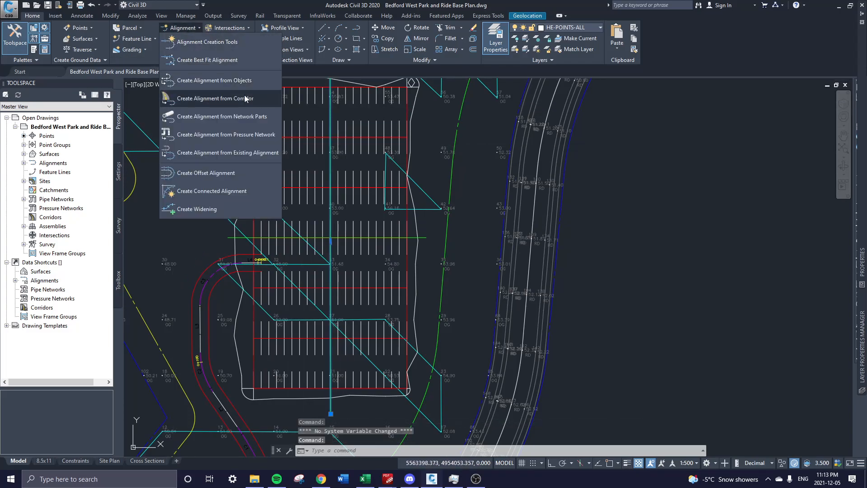
left_click(224, 79)
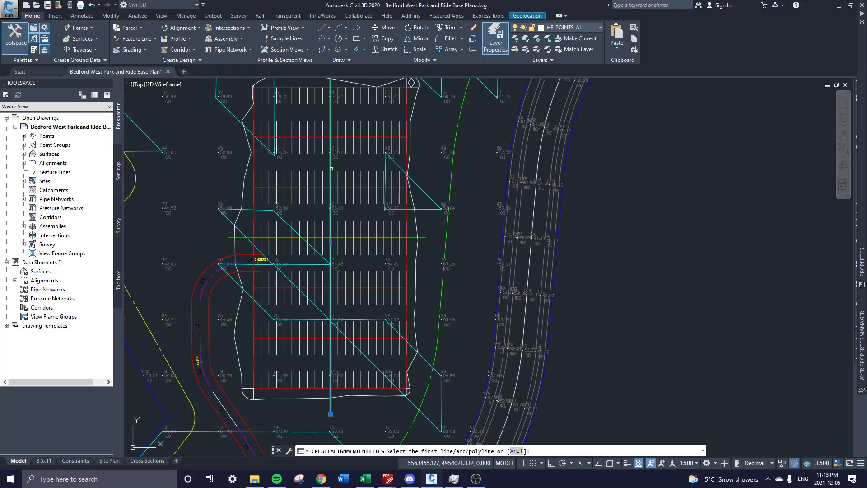
left_click(331, 168)
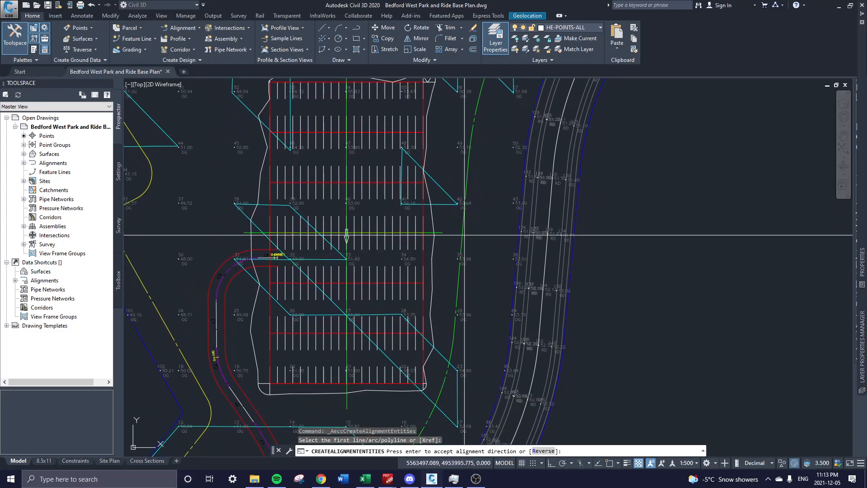
middle_click_drag(377, 313, 372, 294)
scroll(372, 295, "down", 2)
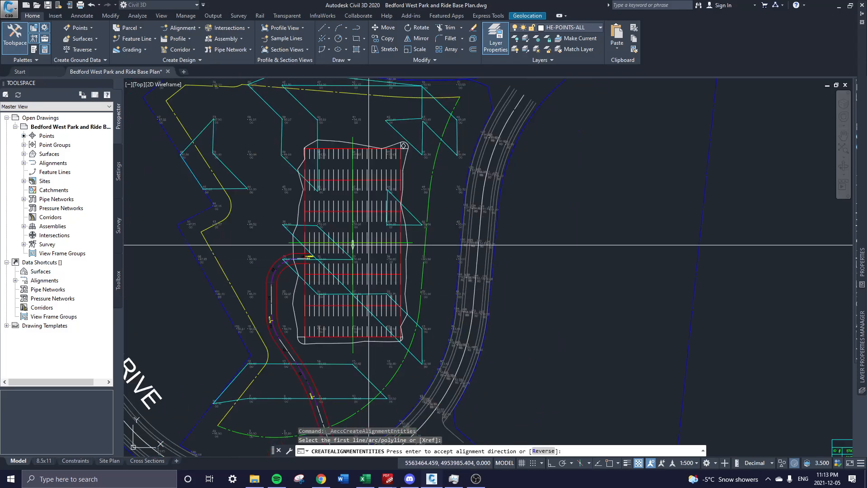
scroll(379, 282, "up", 2)
key("Return")
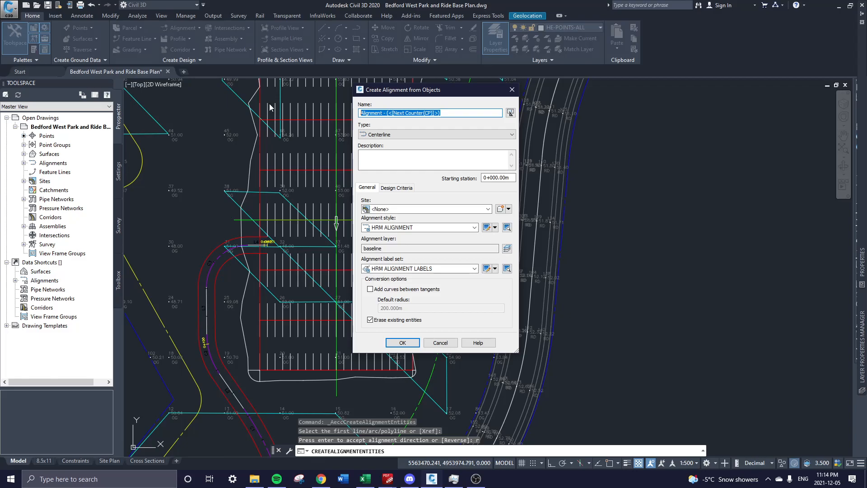
type("Long X-Section")
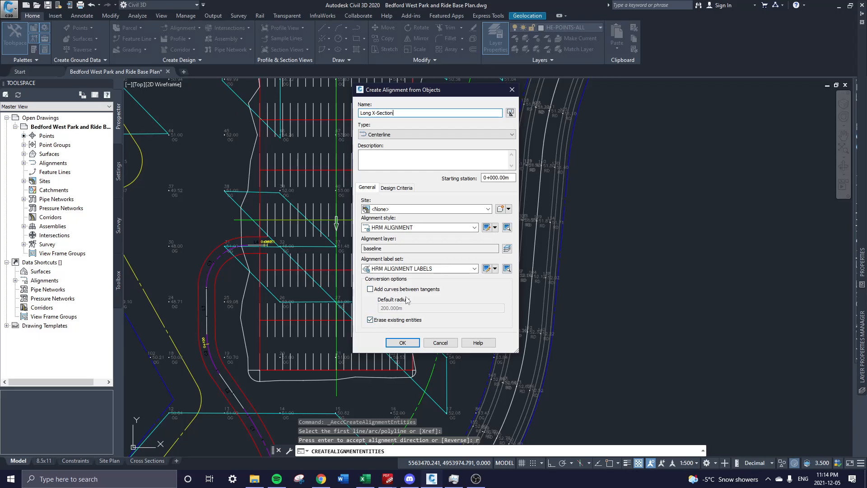
Use label set HRM Alignment No Label Set and style HRM NO DISPLAY, then create it.
left_click(416, 269)
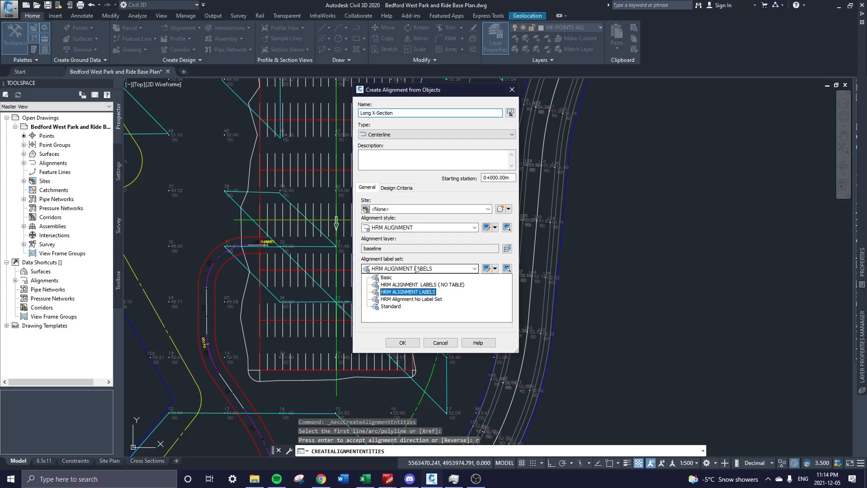
left_click(428, 300)
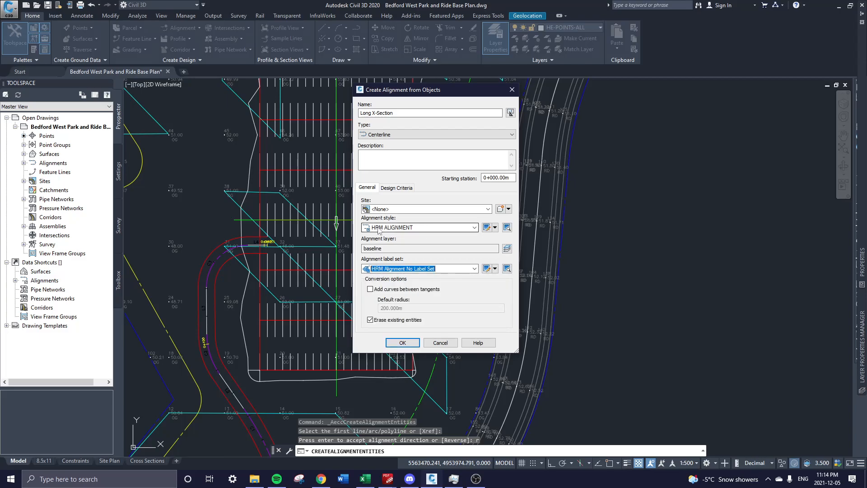
left_click(421, 228)
left_click(410, 248)
left_click(410, 228)
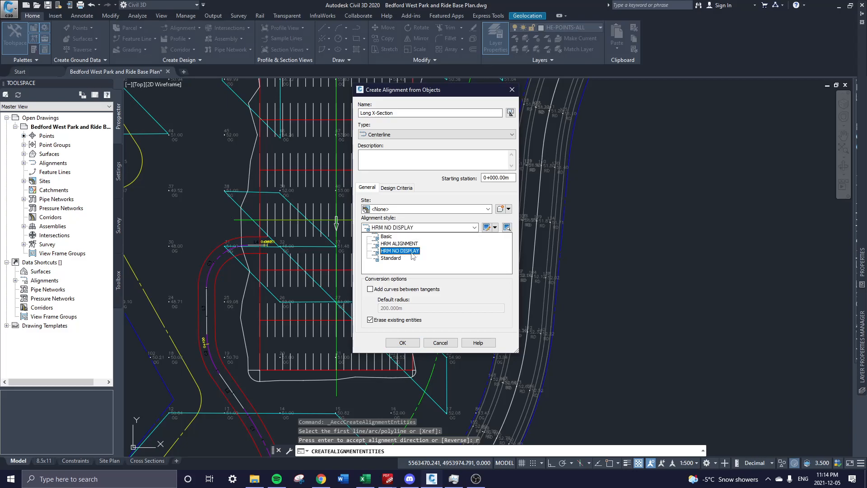
left_click(411, 251)
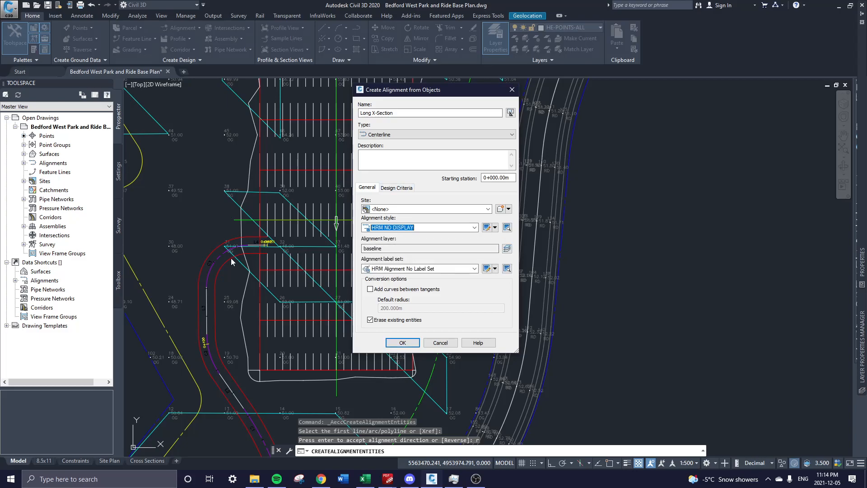
left_click(412, 341)
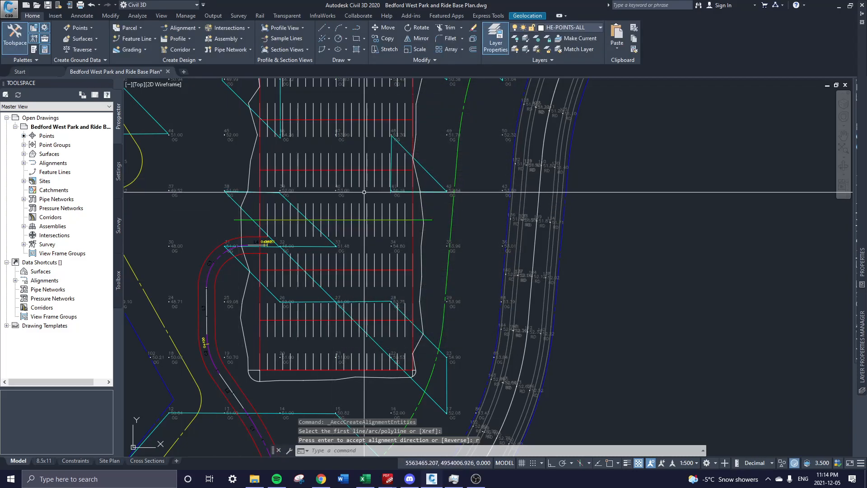
Make alignment Short X-Section from the horizontal parking-lot line, keeping its original direction.
left_click(243, 220)
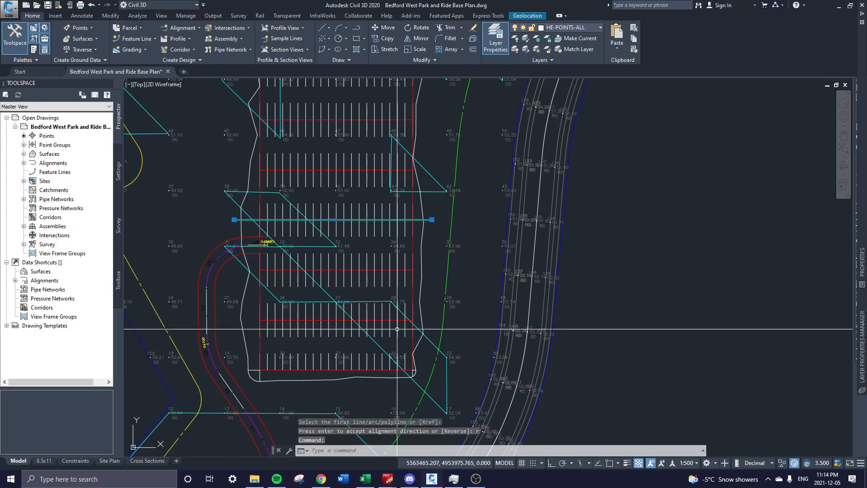
left_click(183, 28)
left_click(213, 83)
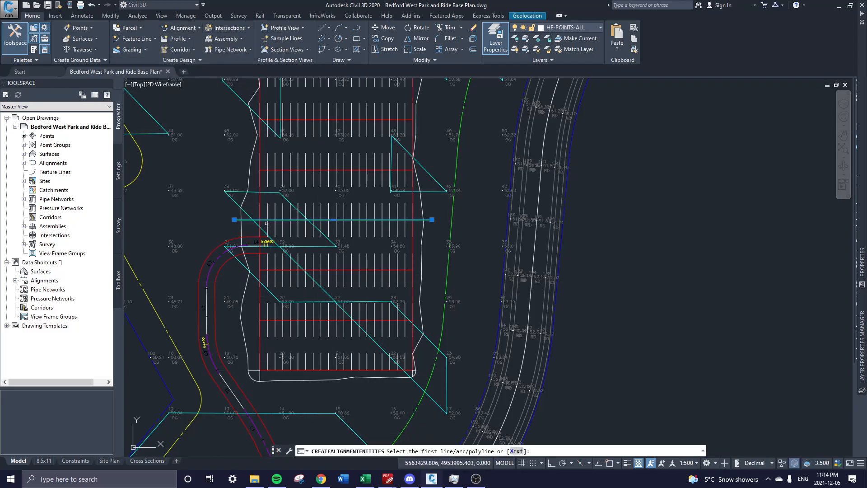
left_click(249, 220)
key("Return")
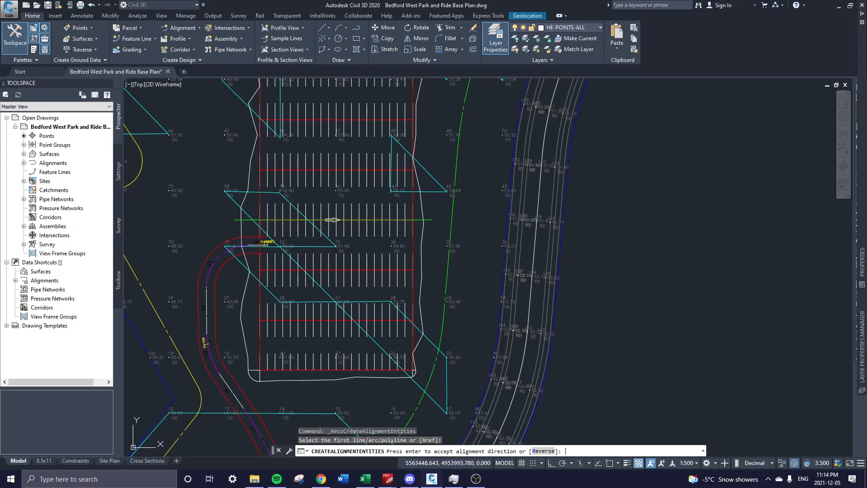
type("Short X-Section")
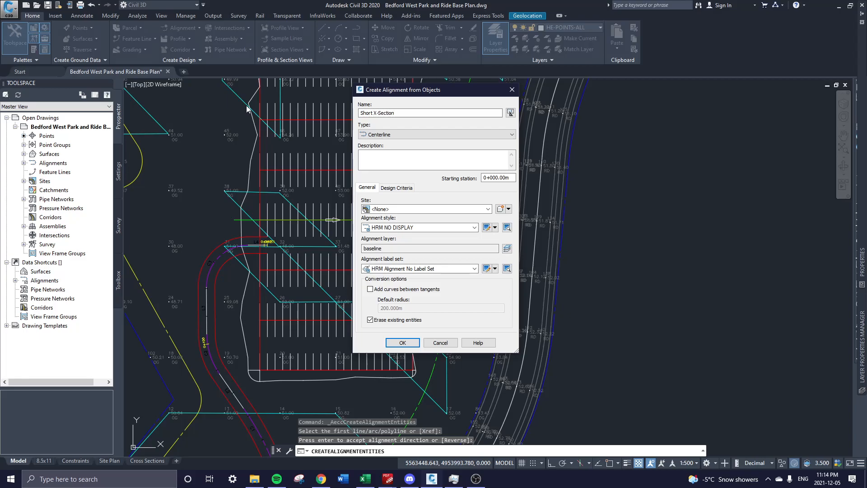
left_click(402, 342)
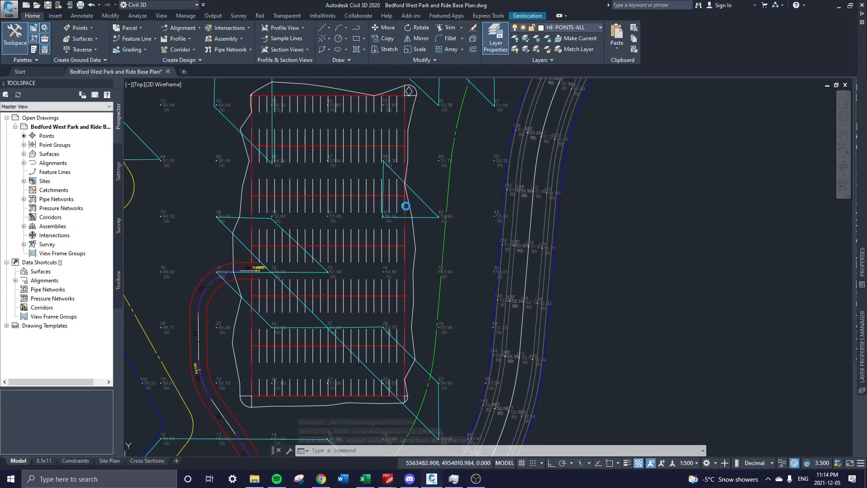
Start Create Surface Profile, cancel it with Esc, and reopen the Profile dropdown.
middle_click_drag(420, 177, 407, 203)
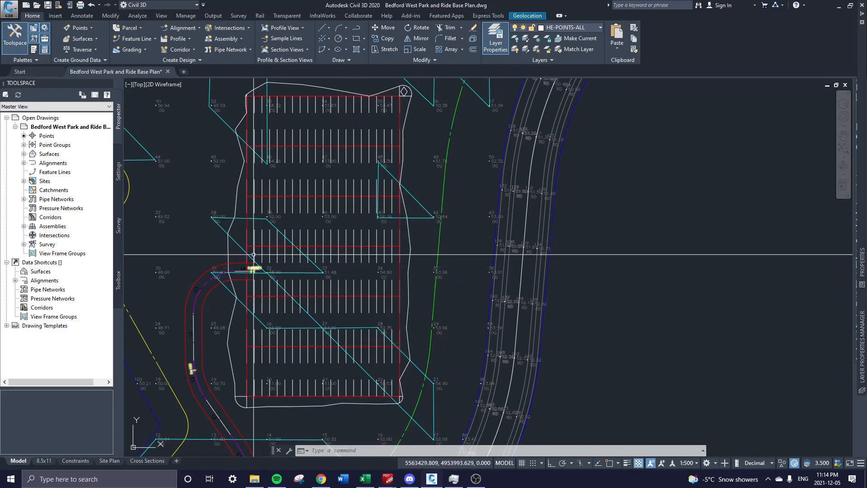
left_click(183, 39)
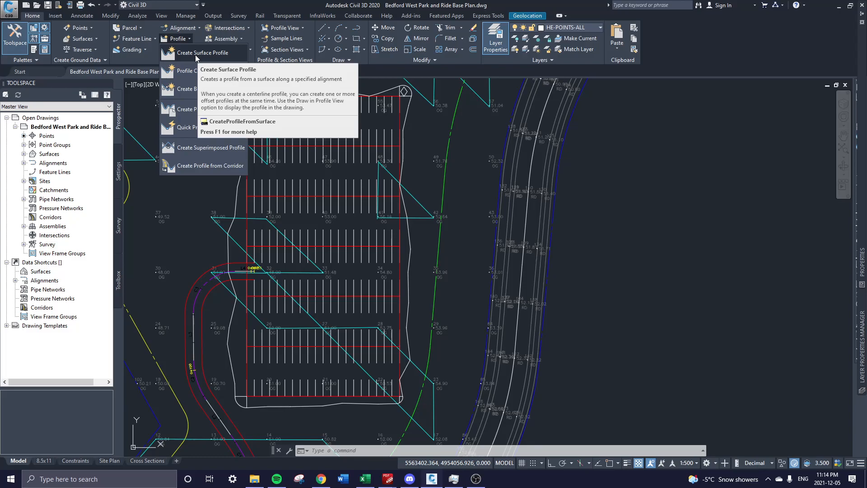
left_click(195, 53)
key("Escape")
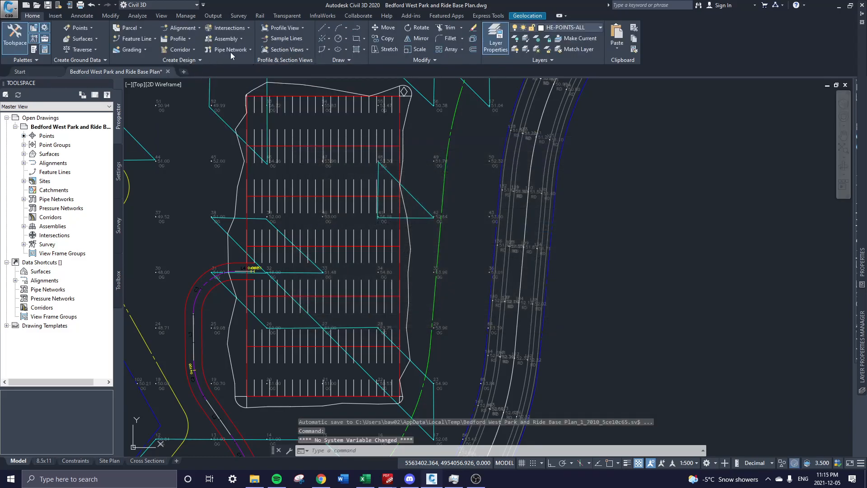
left_click(168, 38)
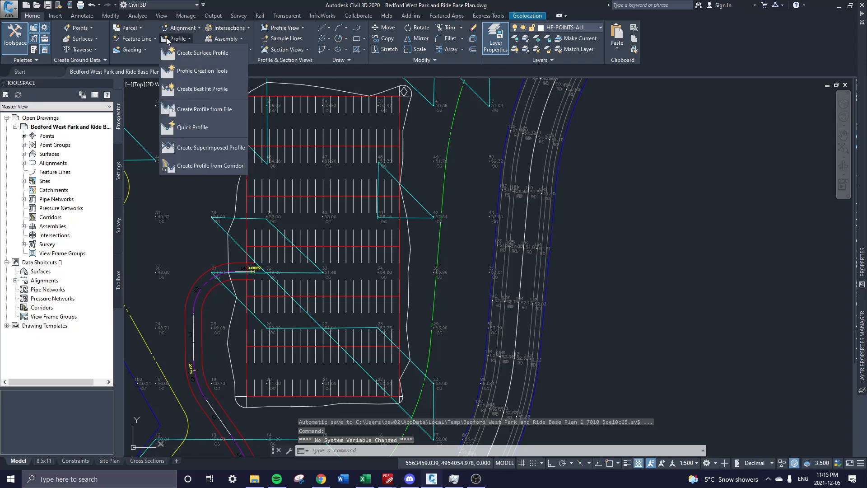
In Create Profile from Surface, choose the Long X-Section alignment and add FG and OG surface profiles.
left_click(207, 54)
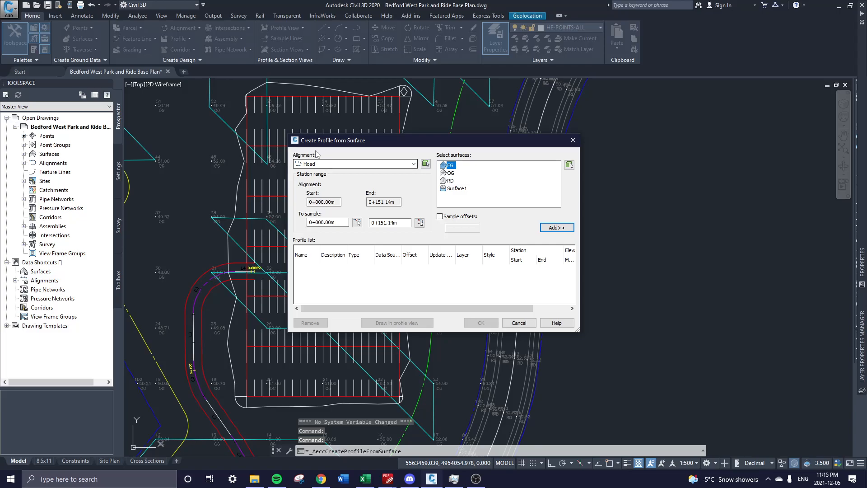
left_click(309, 165)
left_click(318, 180)
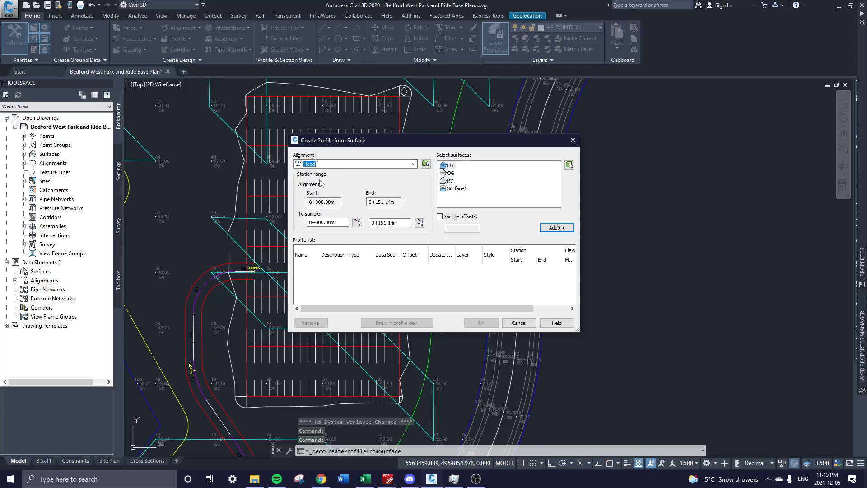
left_click(327, 164)
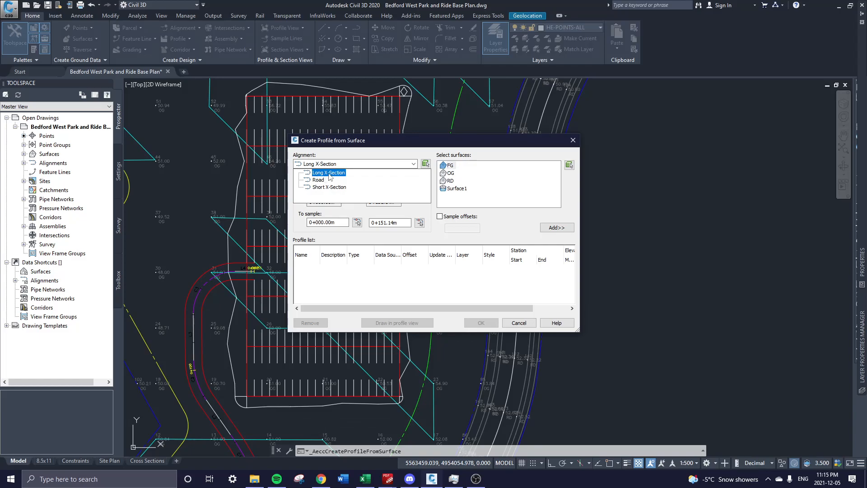
left_click(330, 174)
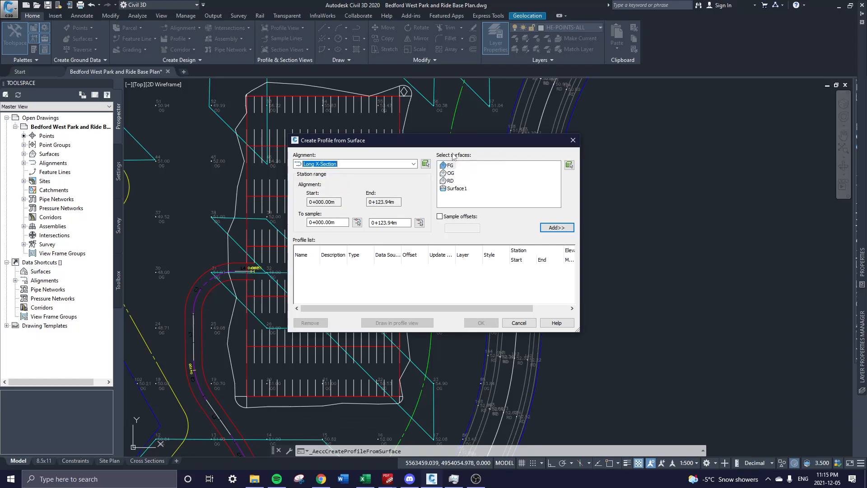
left_click_drag(462, 137, 429, 113)
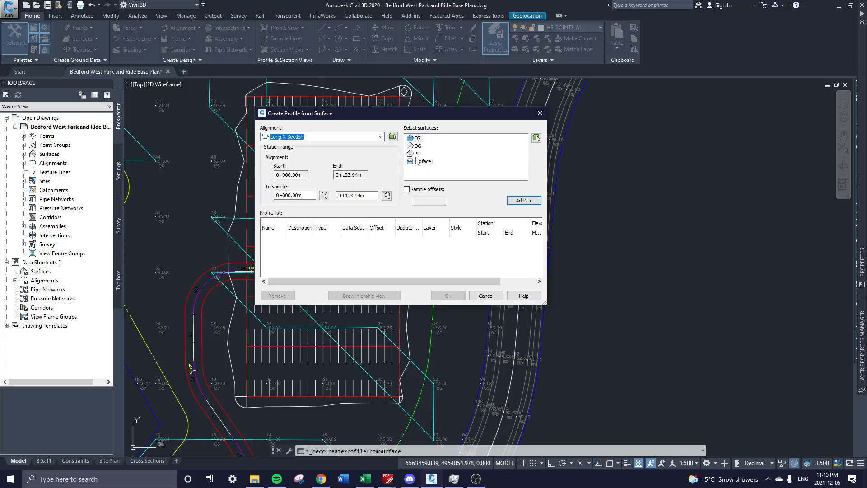
left_click_drag(373, 113, 549, 188)
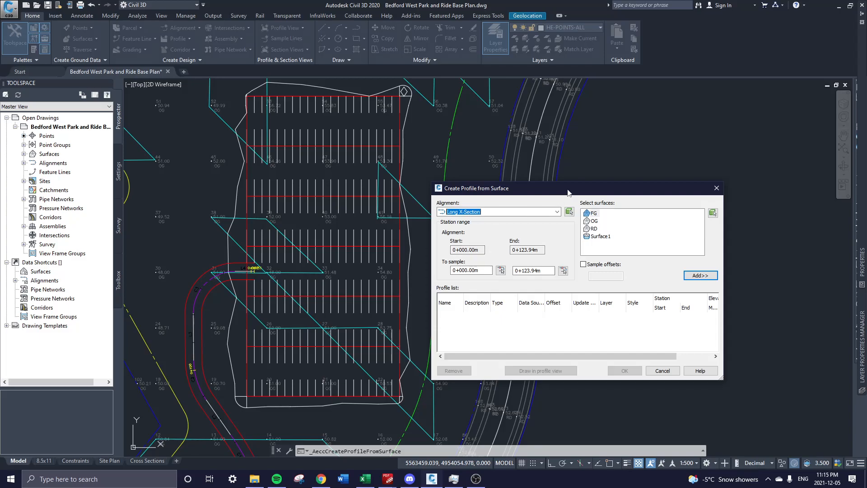
left_click_drag(573, 192, 364, 116)
left_click(384, 138)
left_click(502, 201)
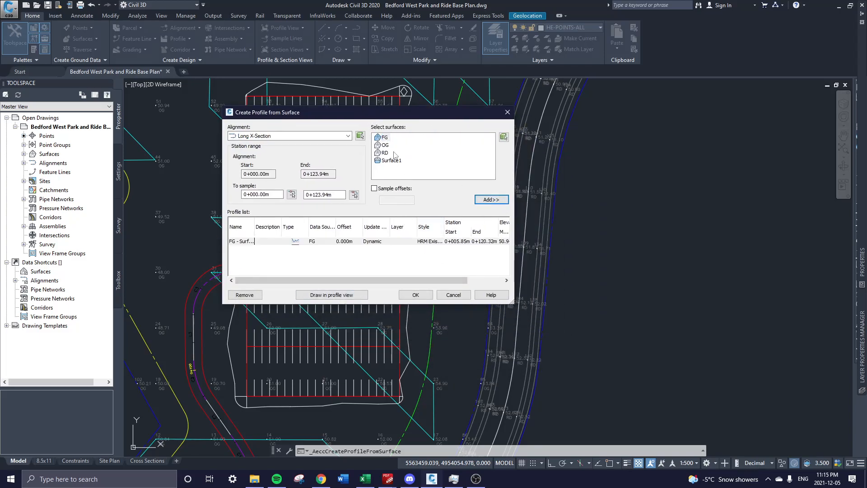
left_click(485, 200)
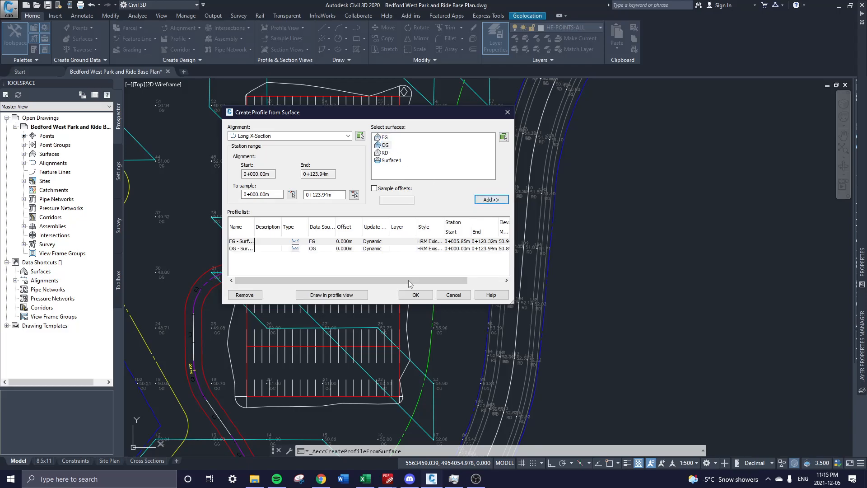
Give the FG profile the HRM Proposed style, then draw both profiles in a profile view.
left_click_drag(513, 302, 713, 358)
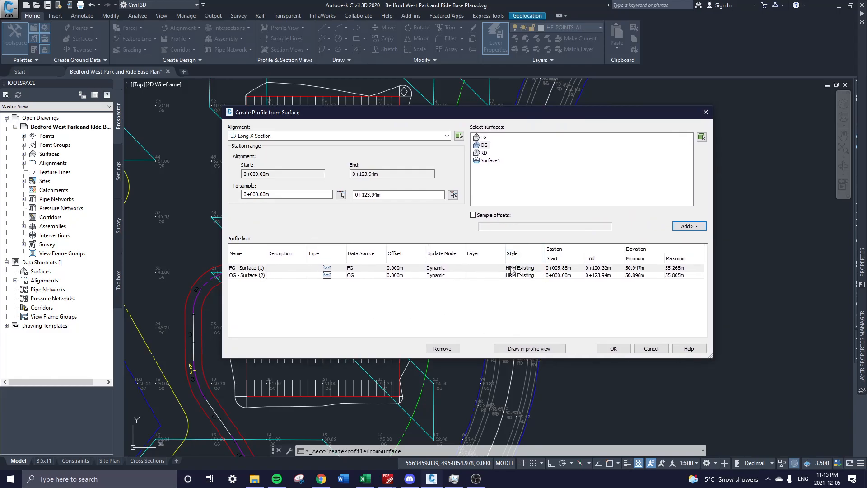
left_click(527, 275)
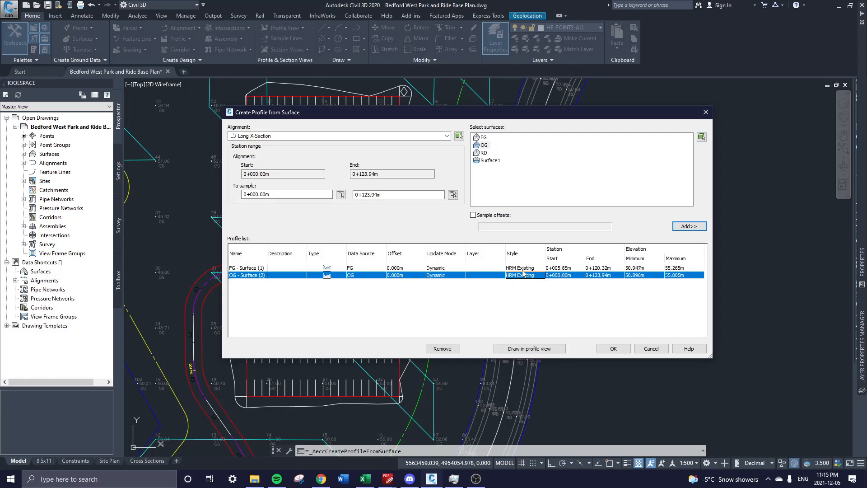
left_click(523, 268)
left_click(527, 268)
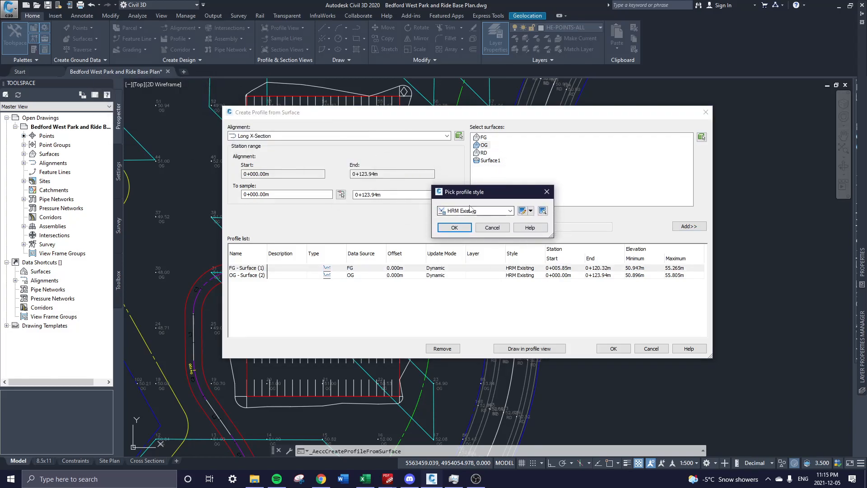
left_click(472, 210)
left_click(482, 243)
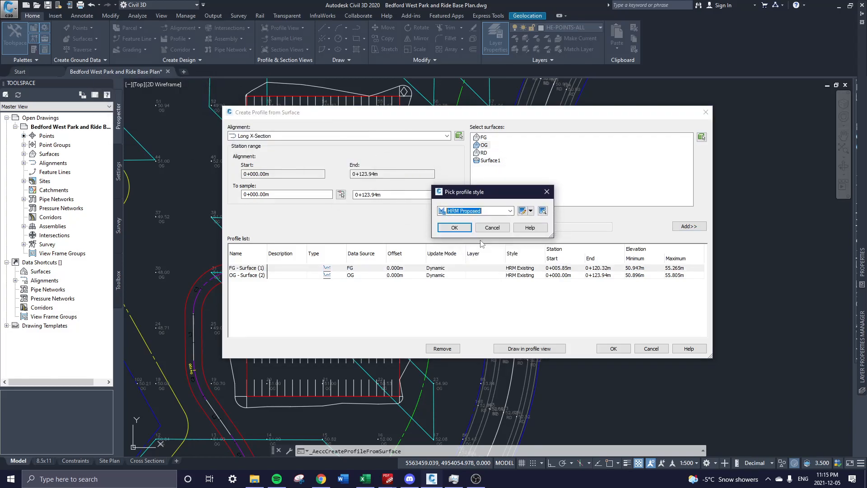
left_click(456, 230)
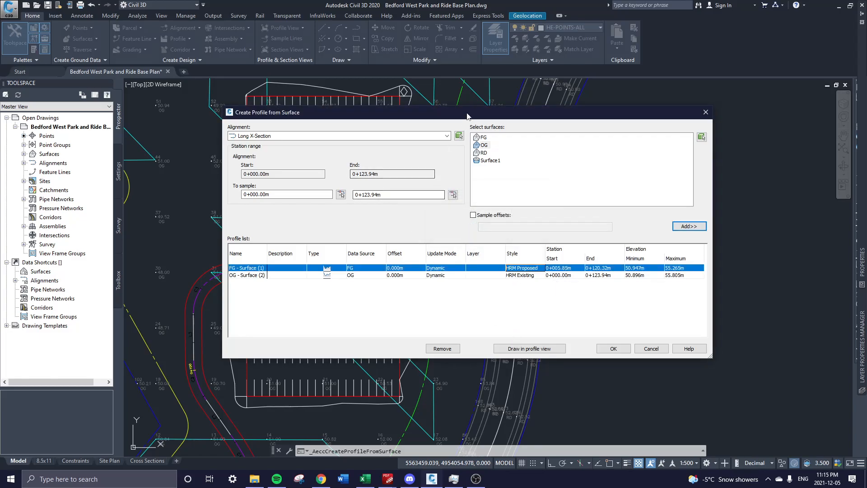
left_click_drag(469, 113, 381, 82)
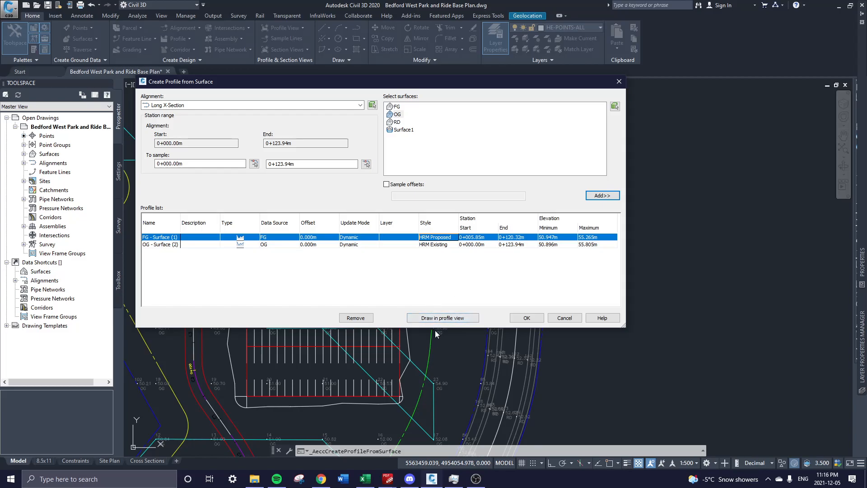
left_click(442, 318)
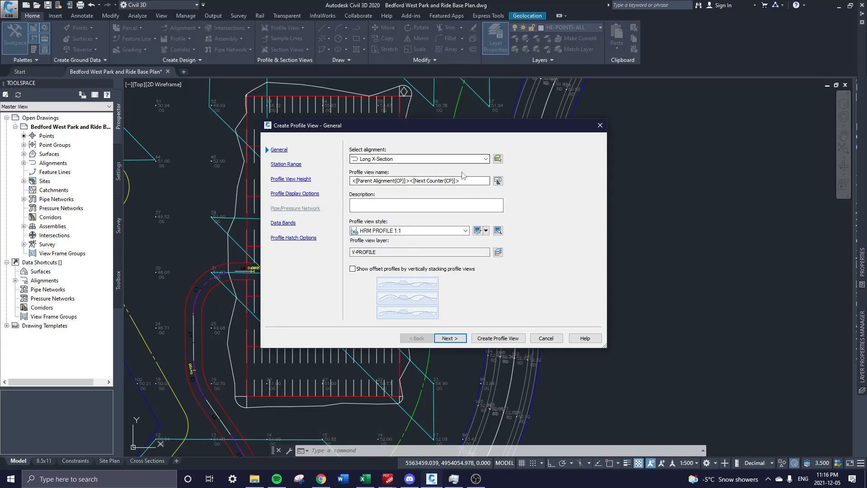
Choose HRM PROFILE 1:1 as the profile view style and continue to station range settings.
left_click(406, 231)
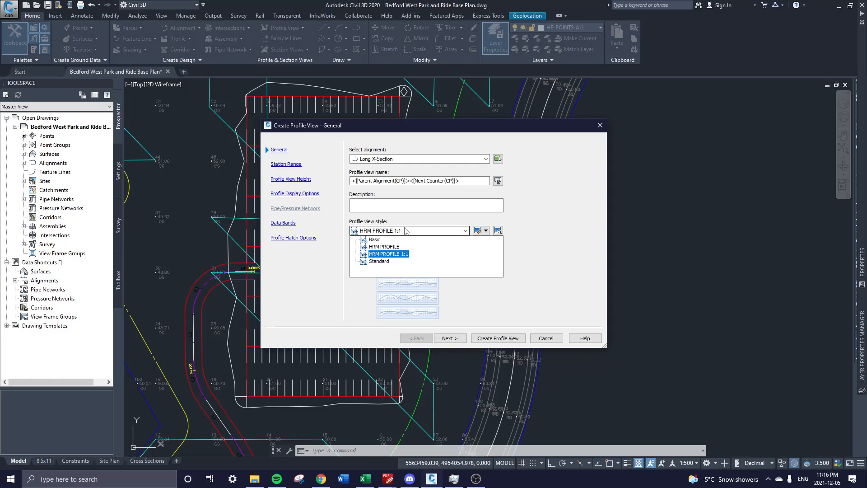
left_click(395, 254)
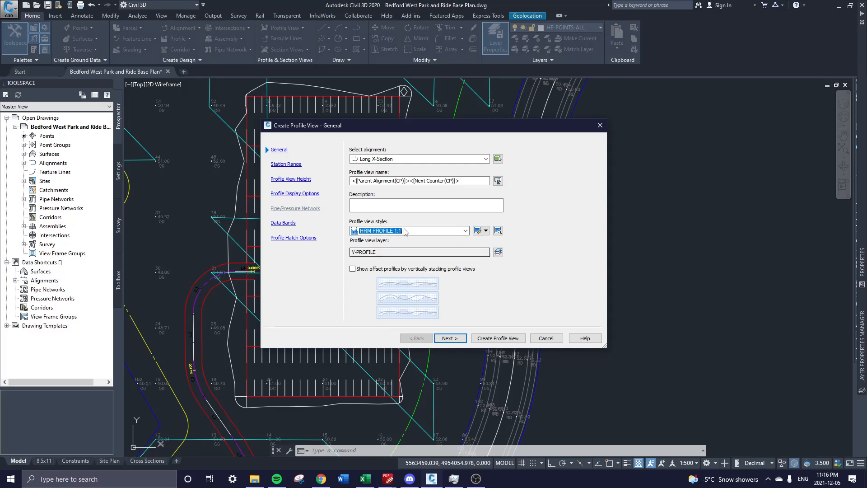
left_click(405, 233)
left_click(398, 231)
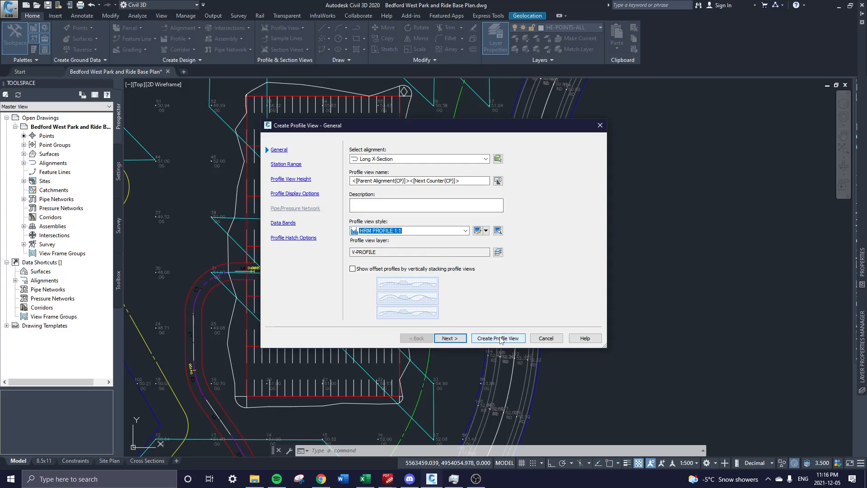
left_click(458, 340)
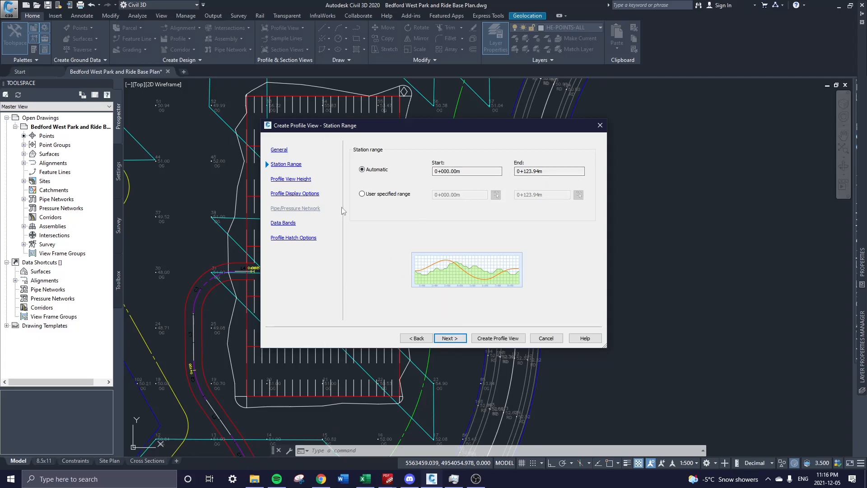
left_click_drag(380, 117, 600, 117)
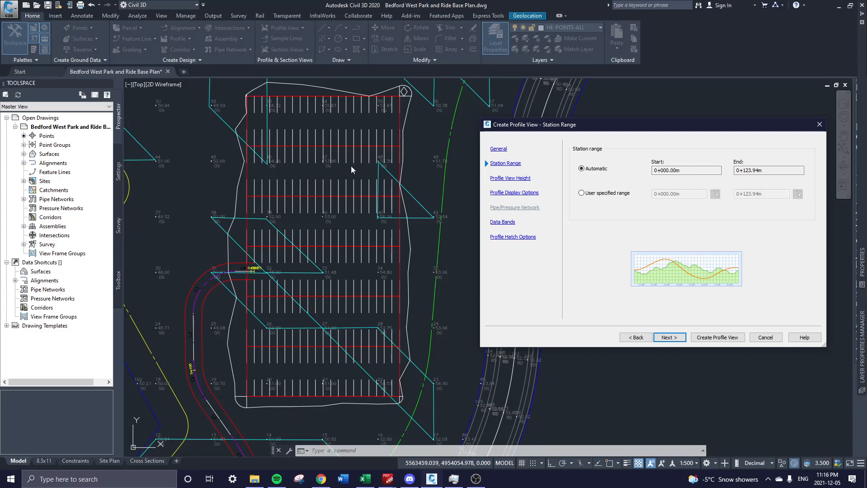
Step through the remaining wizard pages keeping HRM NO BAND SET, then create the profile view.
left_click(677, 339)
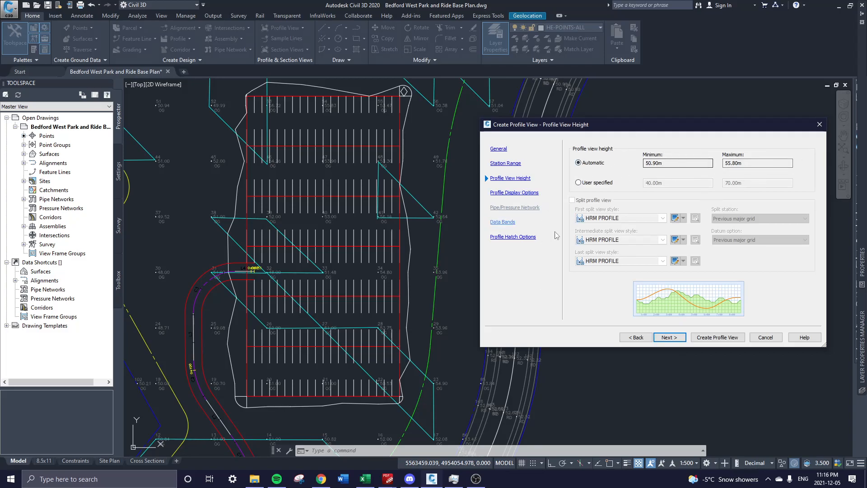
left_click(678, 339)
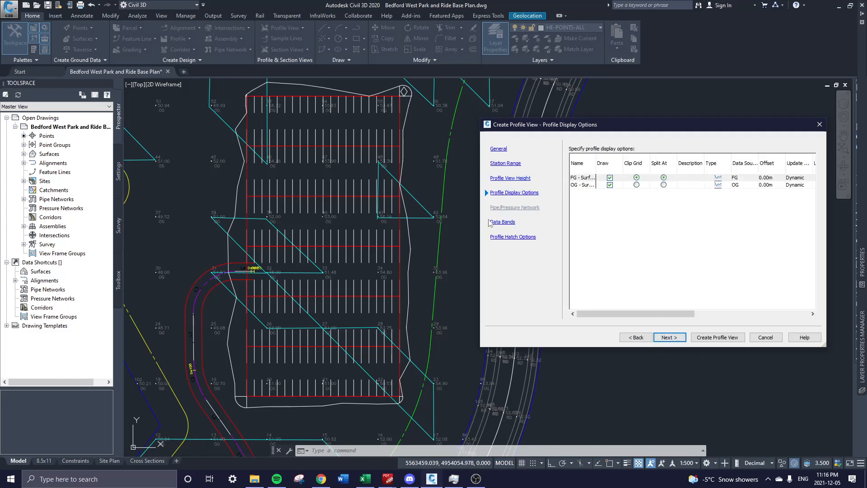
left_click(503, 222)
left_click(634, 158)
left_click(633, 165)
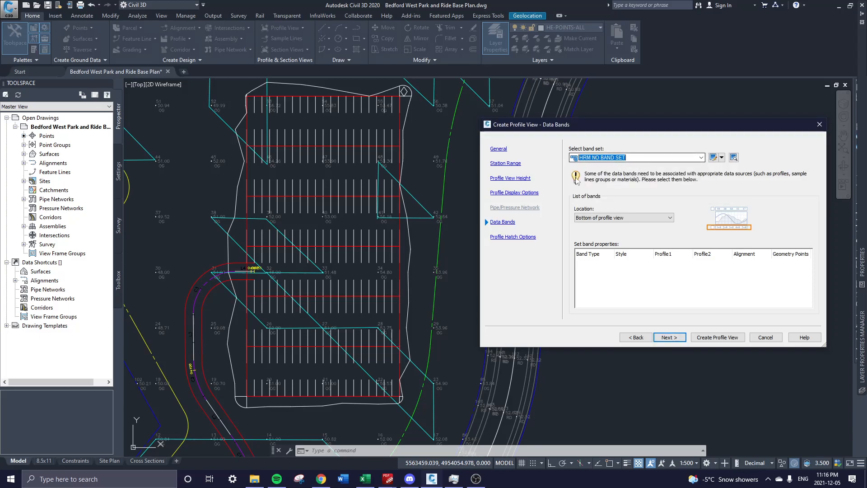
left_click(515, 238)
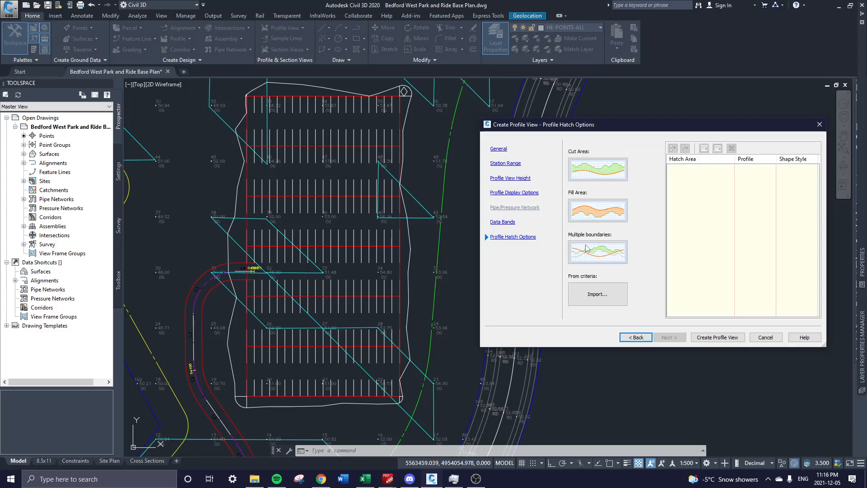
left_click(718, 338)
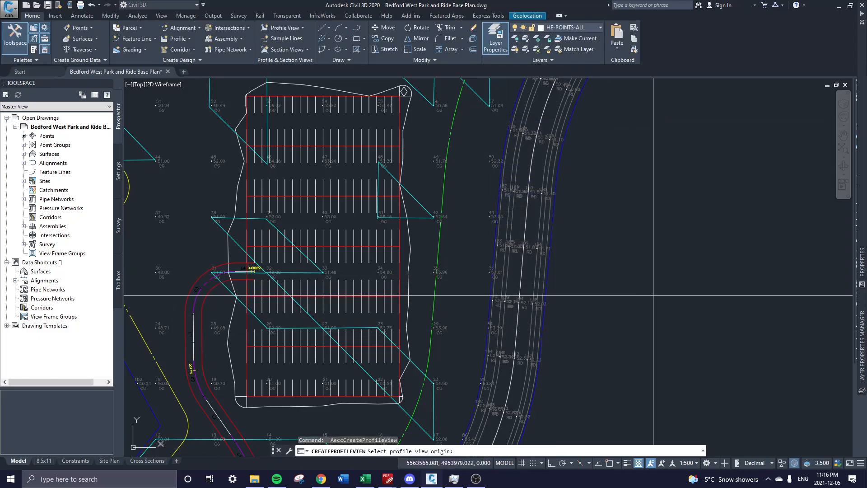
Place the profile view origin in empty space beside the ROAD table.
scroll(735, 270, "down", 2)
middle_click_drag(736, 269, 537, 208)
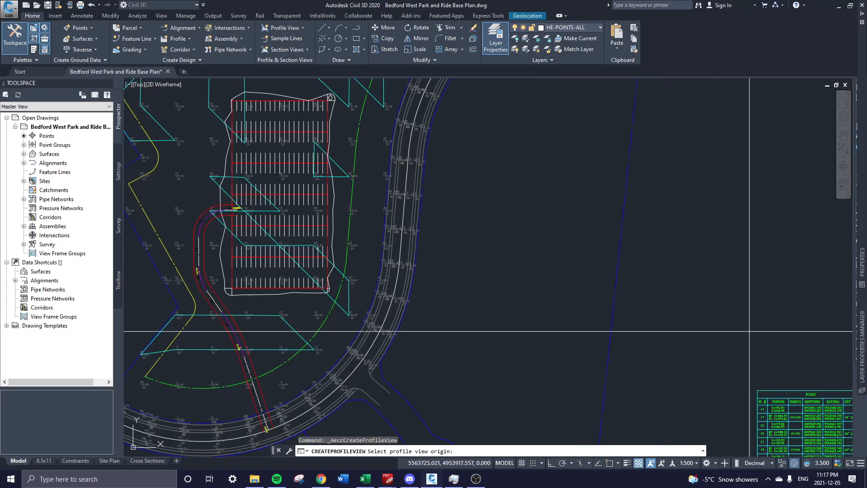
middle_click_drag(815, 380, 644, 273)
middle_click_drag(699, 336, 637, 276)
scroll(510, 184, "up", 2)
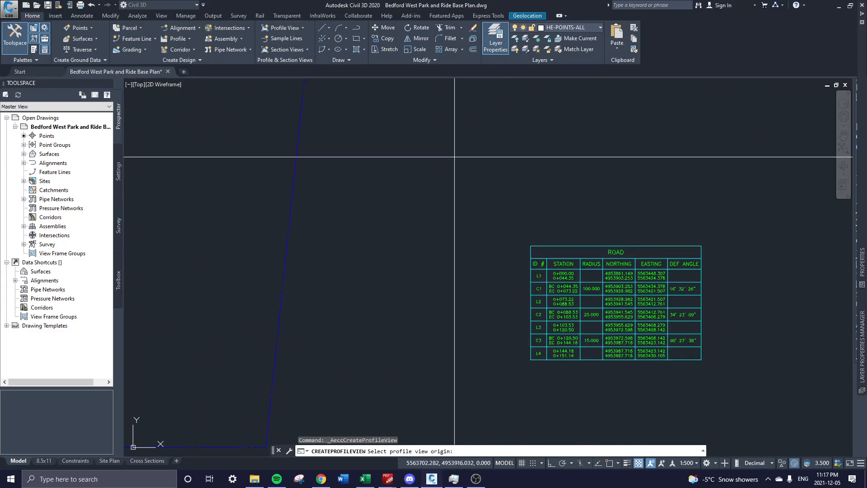
scroll(549, 230, "down", 4)
scroll(524, 260, "up", 1)
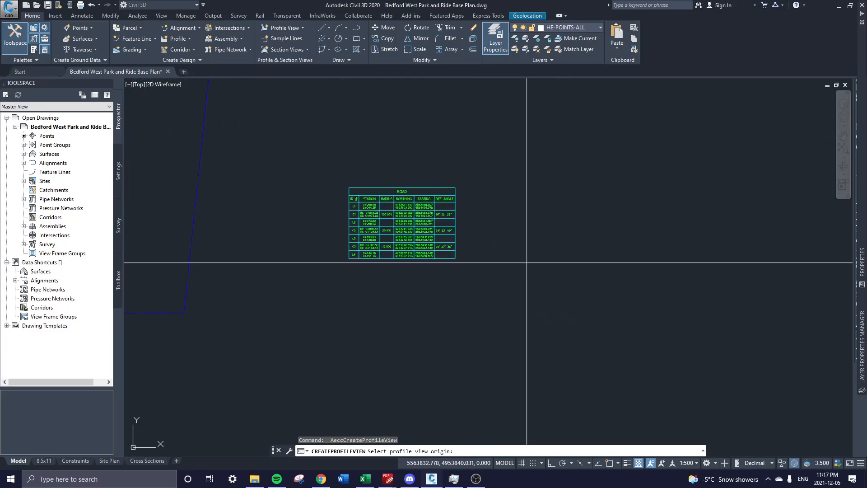
left_click(524, 259)
Zoom around the new profile view and begin a selection window around it.
scroll(523, 259, "up", 3)
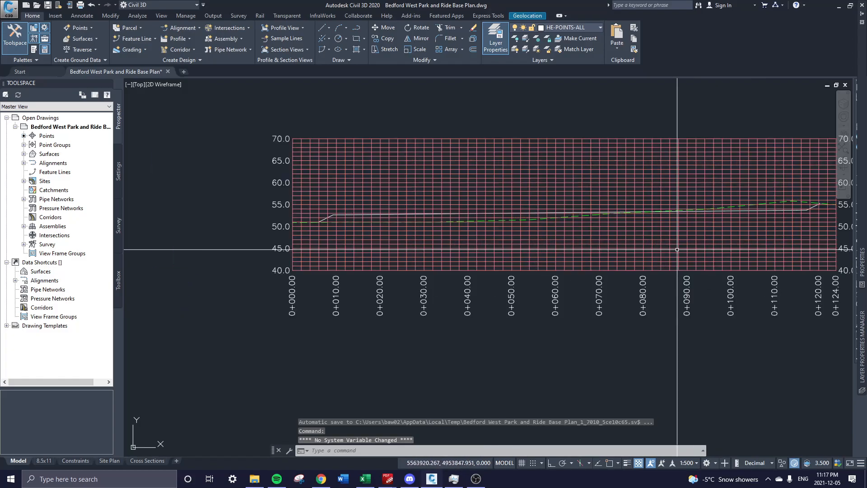
scroll(522, 289, "down", 1)
scroll(384, 240, "up", 3)
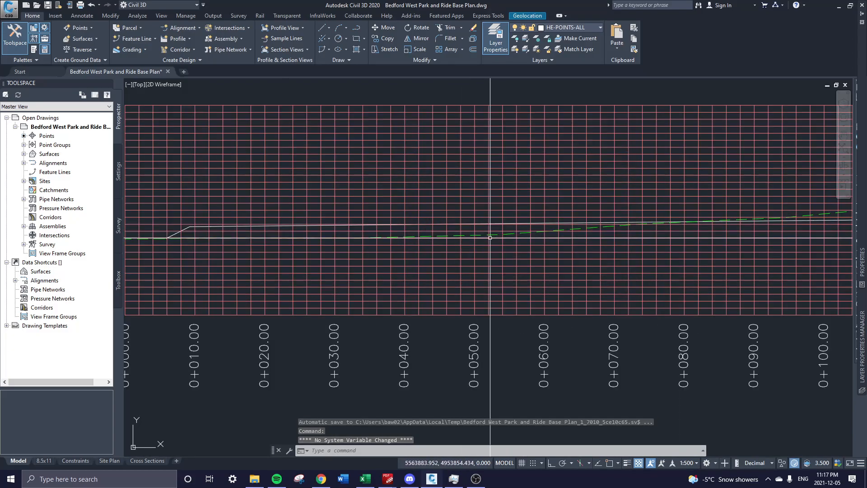
scroll(421, 159, "down", 3)
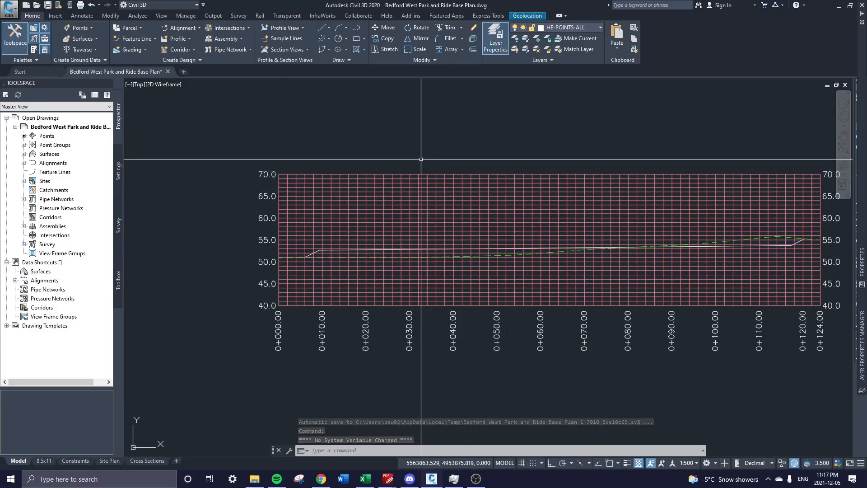
left_click(498, 198)
Select the profile view, bring up its right-click menu, then dismiss it.
left_click(494, 201)
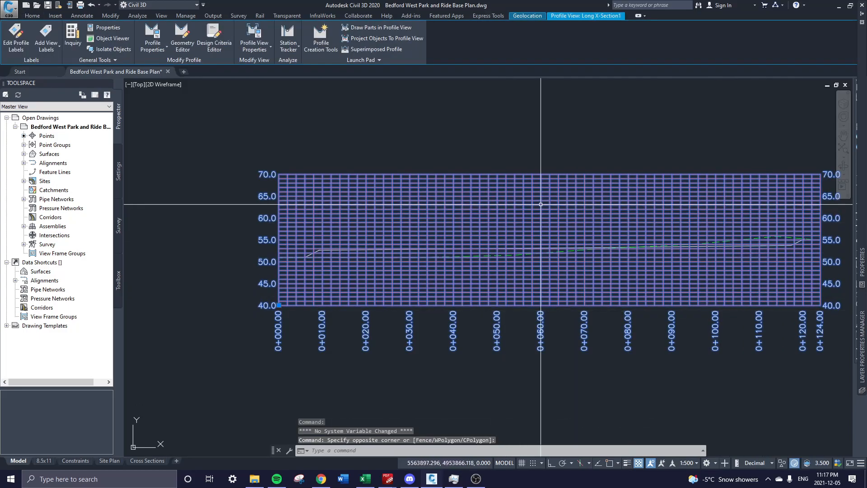
right_click(471, 218)
key("Escape")
key("Escape")
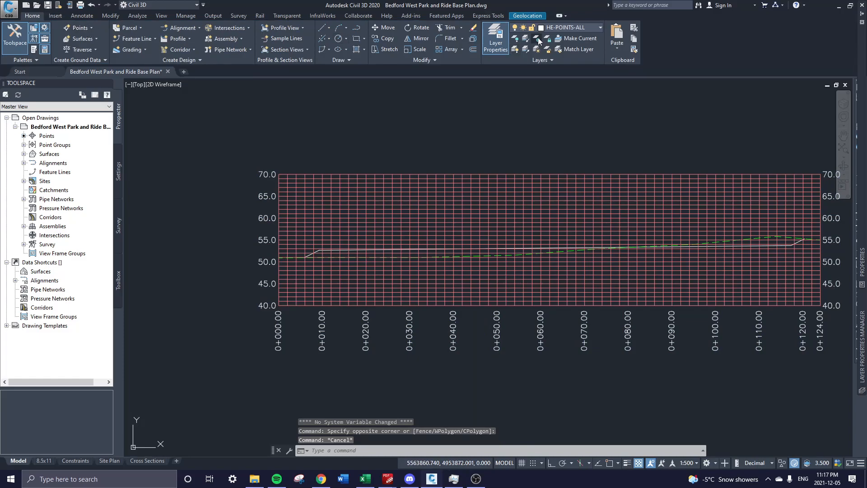
Freeze the V-PROFILE layer with LAYFRZ, undo it, then right-click the profile view again.
left_click(538, 38)
left_click(540, 219)
key("u")
key("Return")
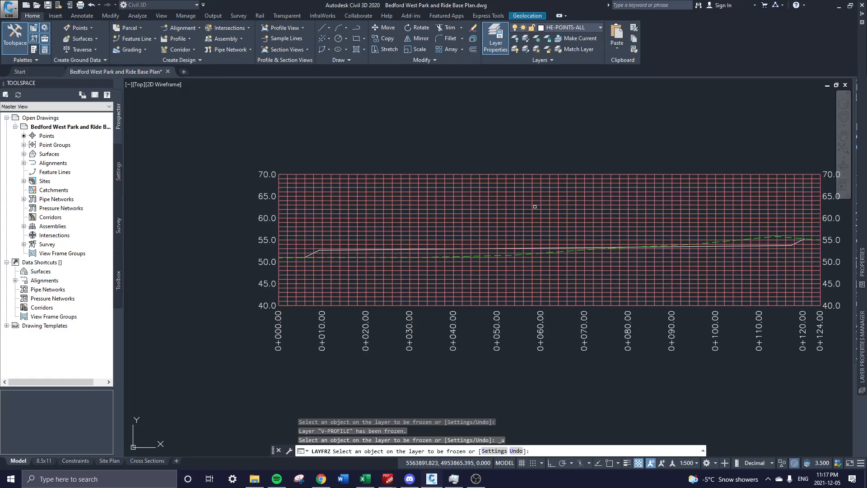
key("Escape")
left_click(541, 210)
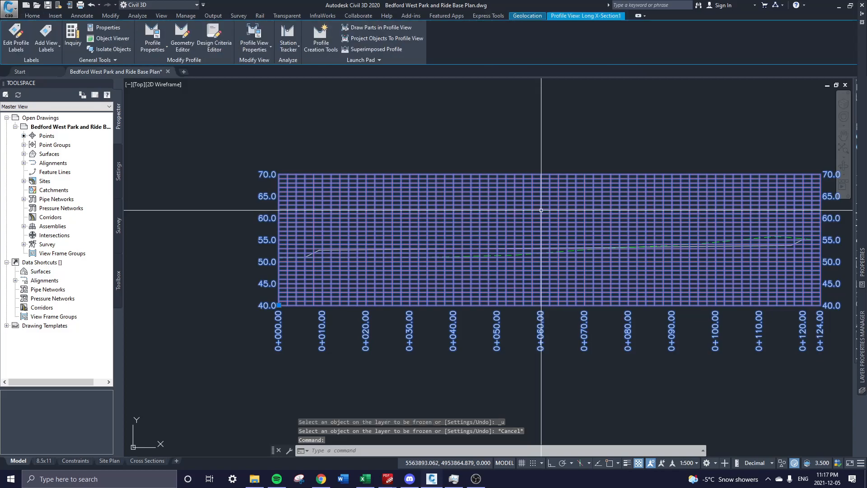
right_click(542, 211)
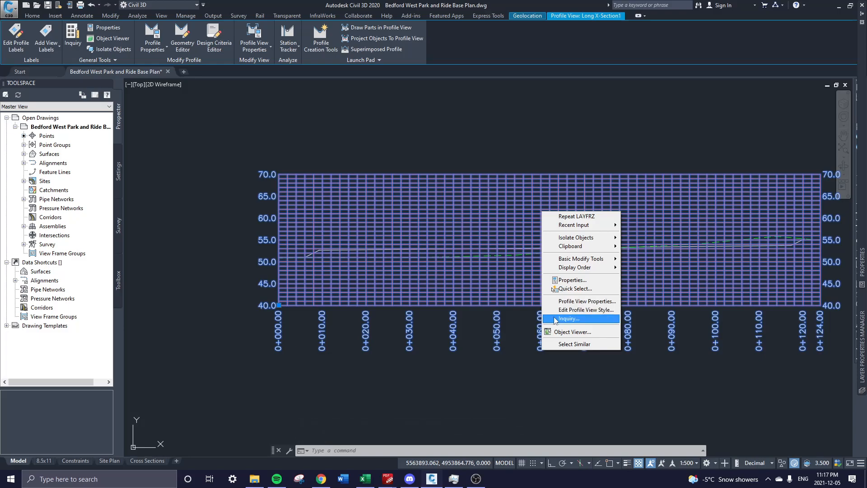
Turn off the four Grid components in the HRM PROFILE 1:1 style's Display settings and apply.
left_click(594, 304)
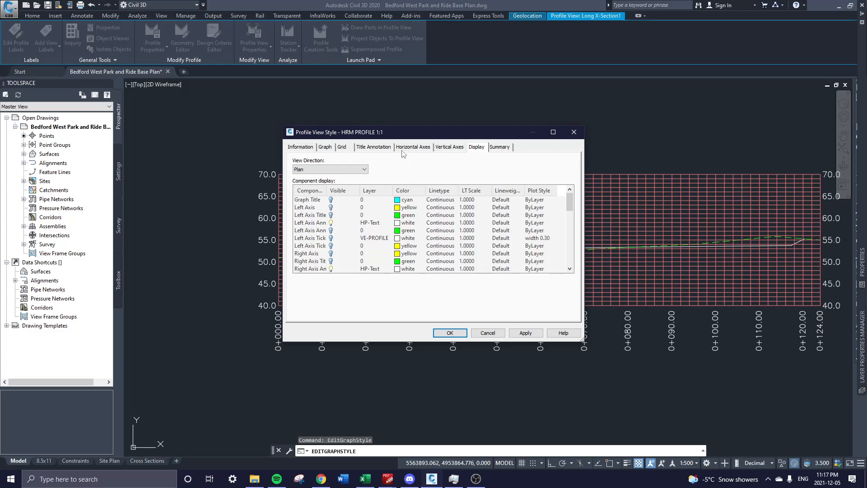
left_click_drag(402, 134, 303, 88)
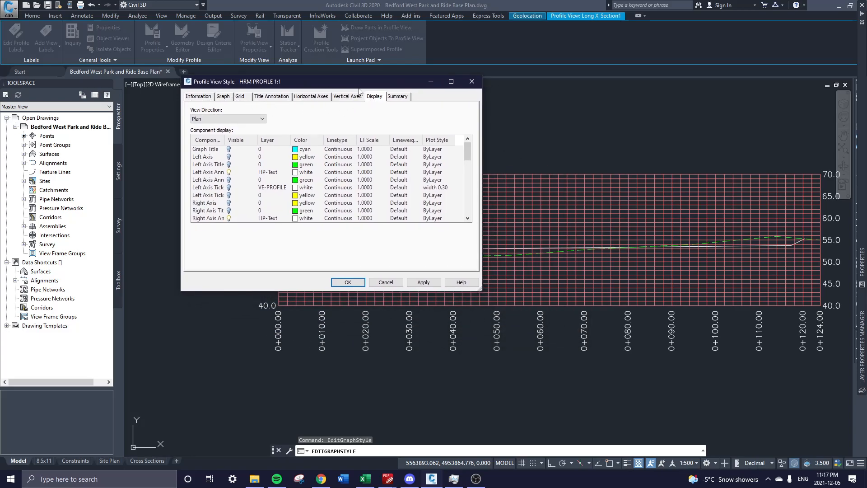
left_click_drag(481, 287, 575, 347)
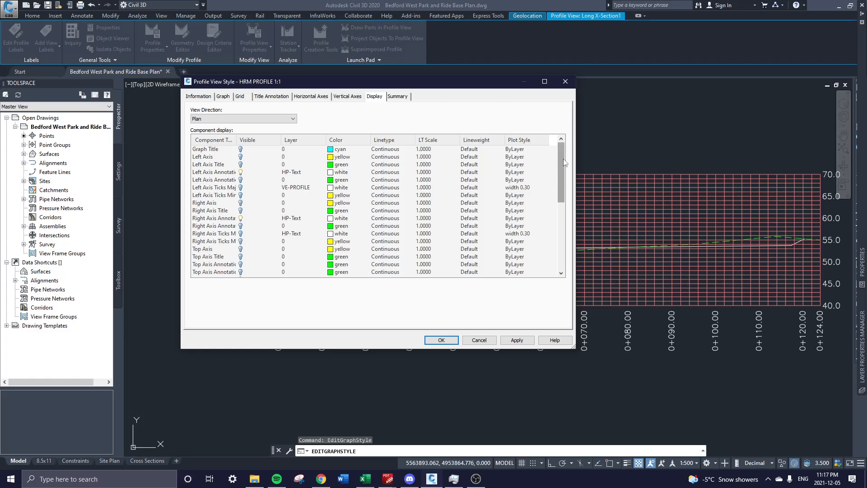
mouse_move(559, 162)
left_mouse_down()
mouse_move(560, 191)
mouse_move(559, 160)
left_mouse_up()
left_click_drag(561, 162, 561, 229)
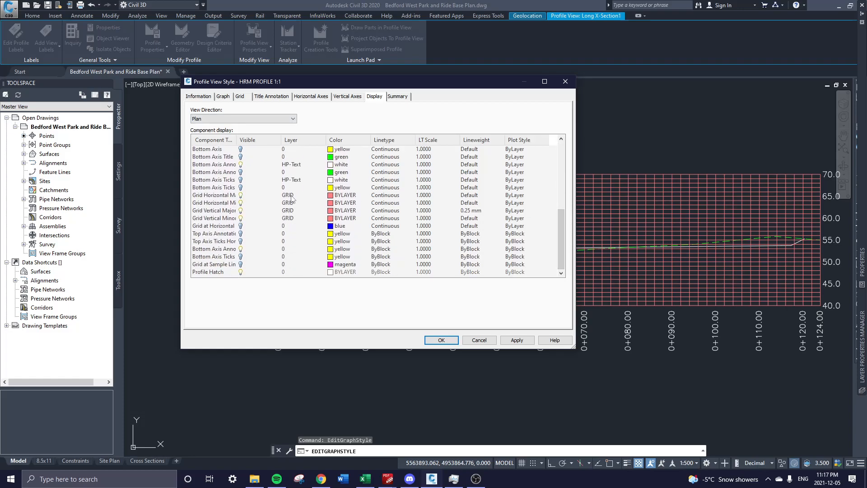
left_click(224, 195)
left_click(222, 219, "shift")
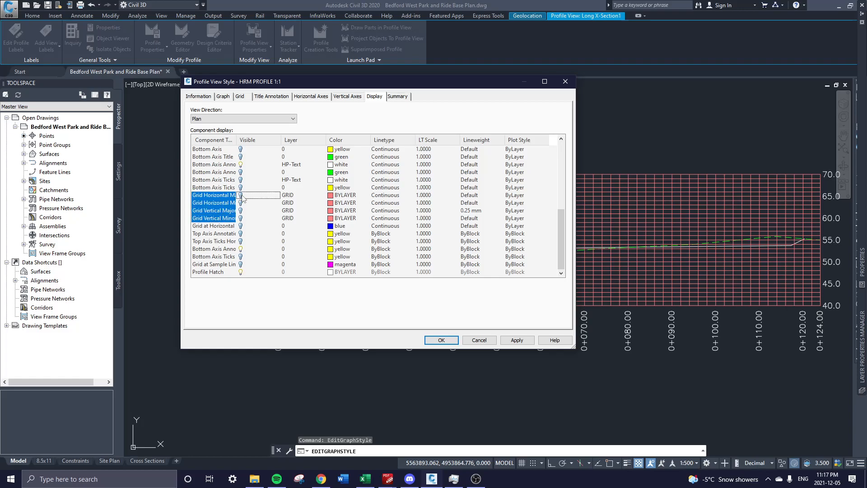
left_click(517, 340)
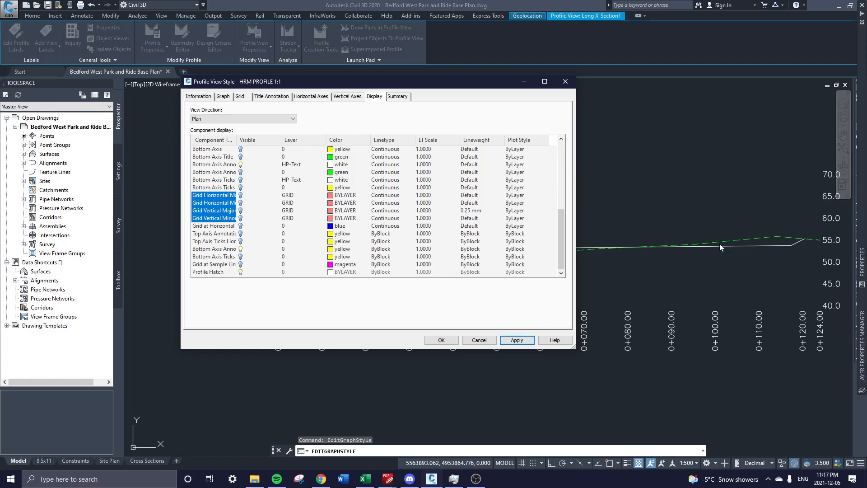
left_click(243, 196)
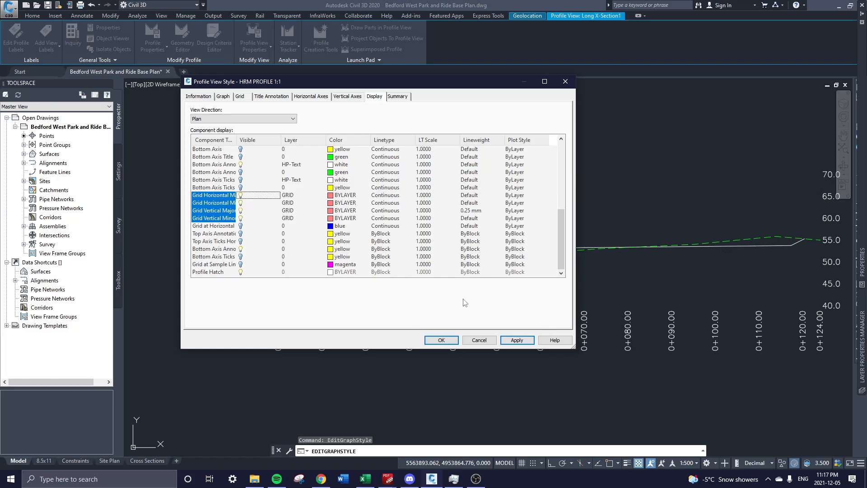
left_click(525, 341)
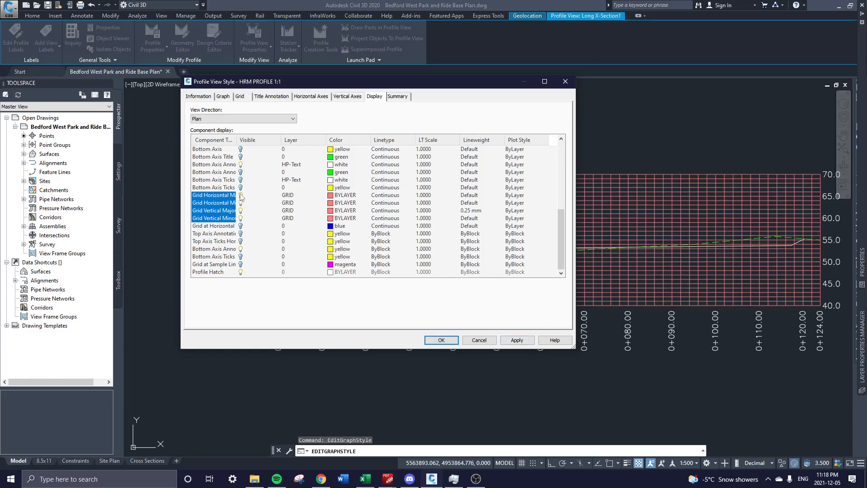
left_click(516, 342)
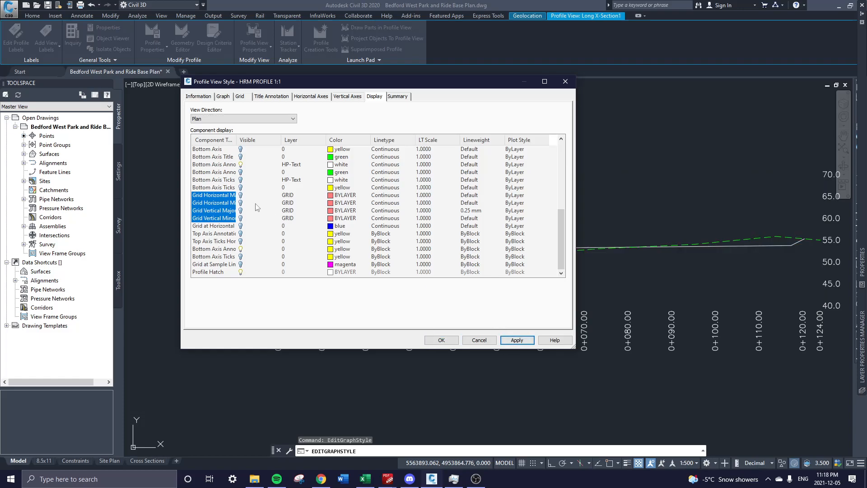
left_click(434, 341)
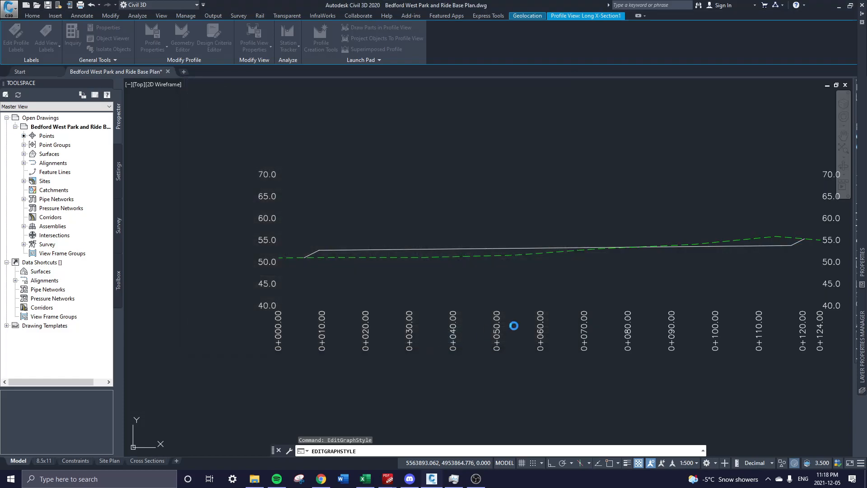
Center the gridless Long X-Section profile view, then show the Profile creation commands list.
middle_click_drag(693, 264, 601, 259)
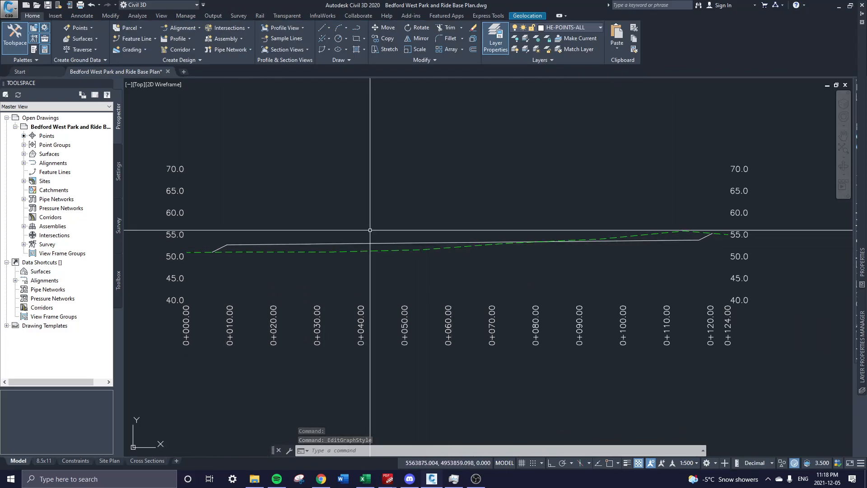
scroll(368, 230, "up", 3)
scroll(345, 273, "down", 3)
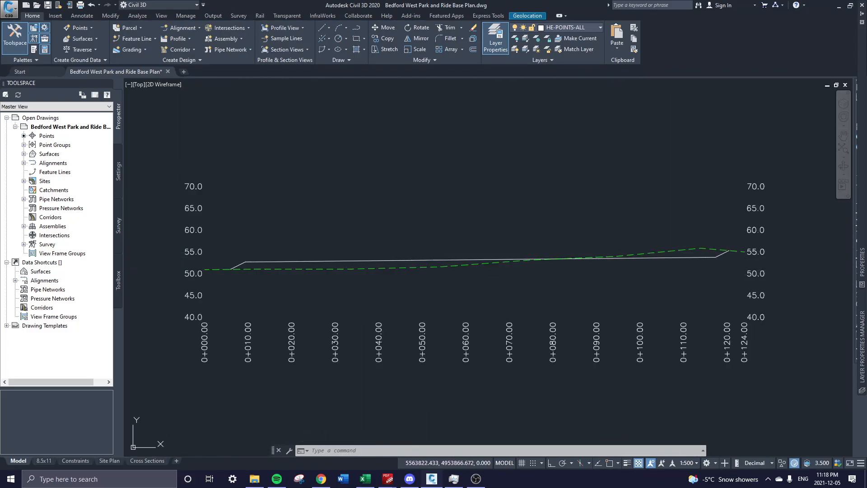
middle_click_drag(396, 232, 397, 188)
scroll(452, 292, "down", 2)
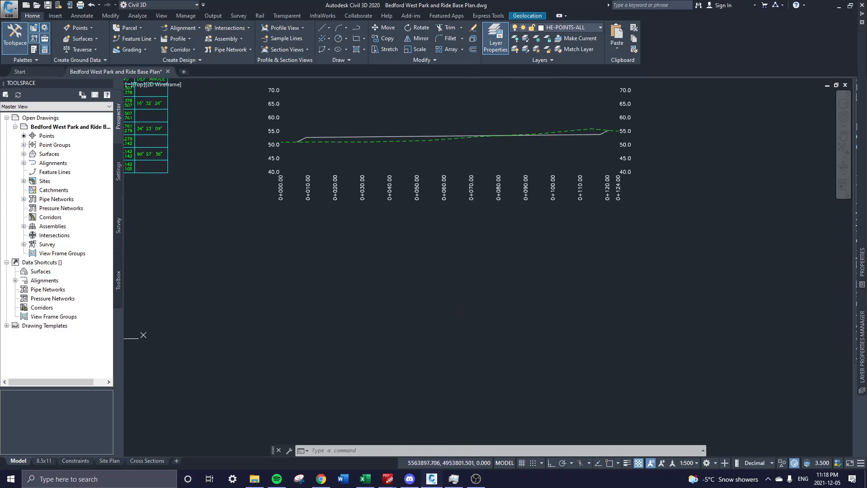
left_click(176, 39)
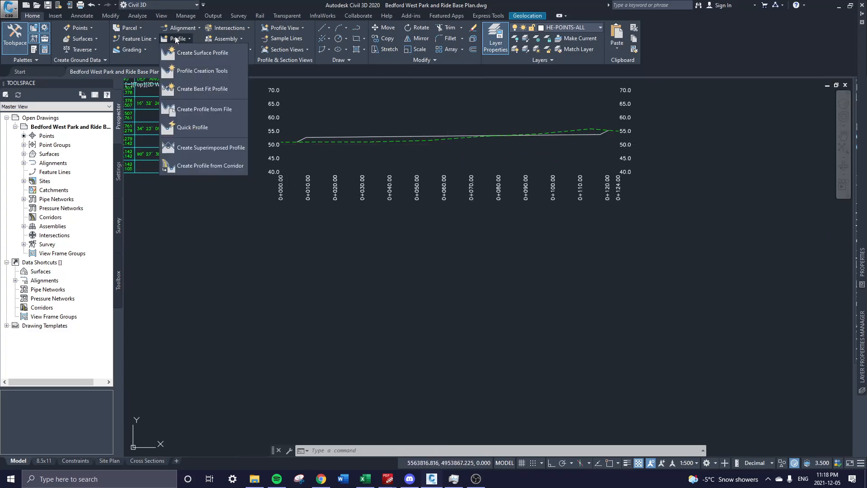
Sample FG and OG surface profiles along the Short X-Section alignment.
left_click(195, 53)
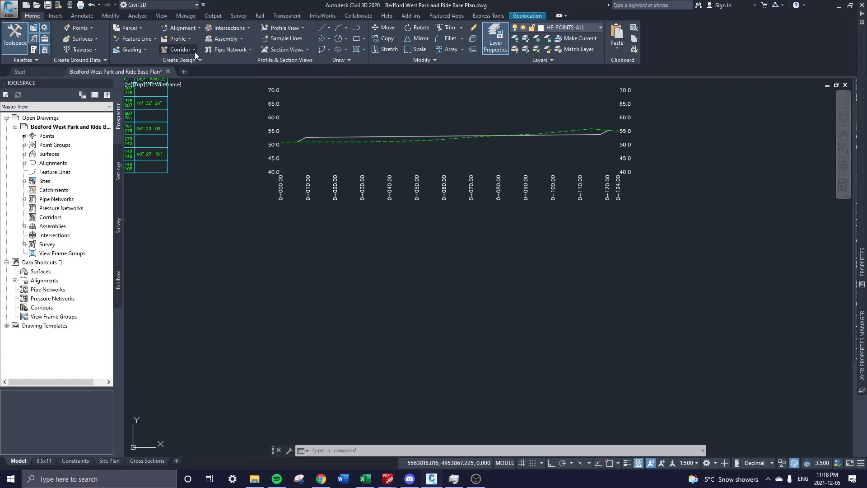
left_click(173, 106)
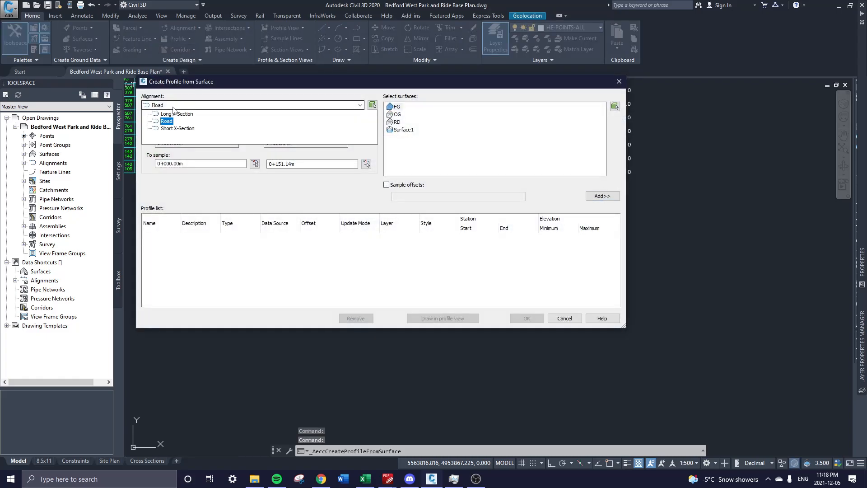
left_click(174, 128)
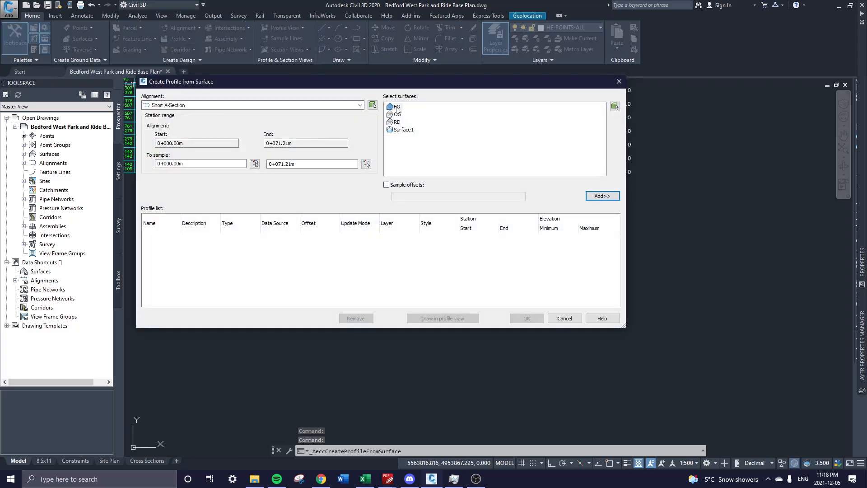
left_click(603, 197)
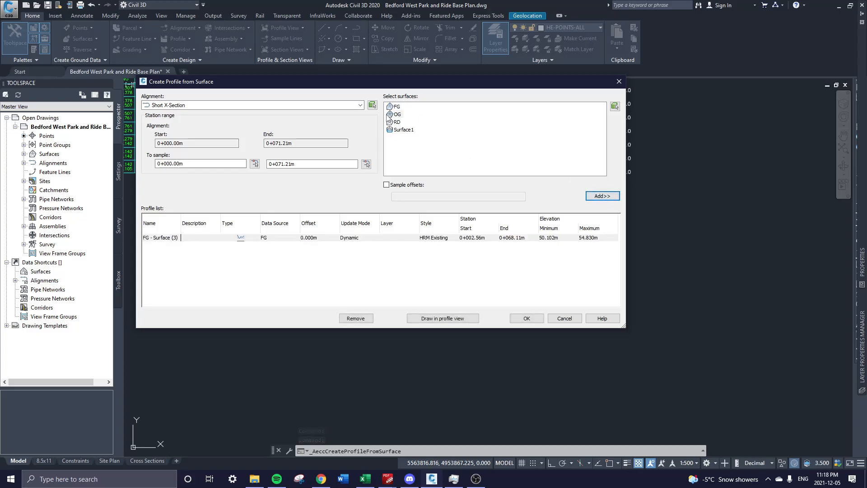
left_click(598, 197)
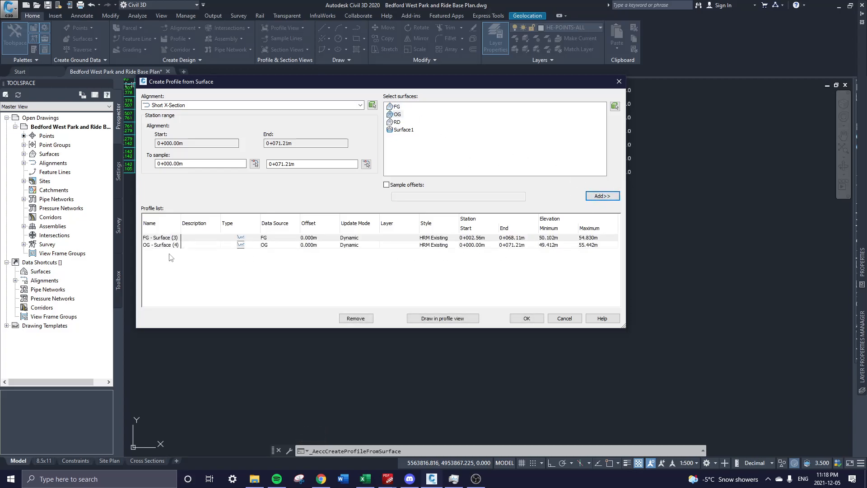
Style the FG profile as HRM Proposed and draw both profiles in a profile view.
left_click(436, 244)
left_click(436, 244)
left_click(479, 211)
left_click(472, 243)
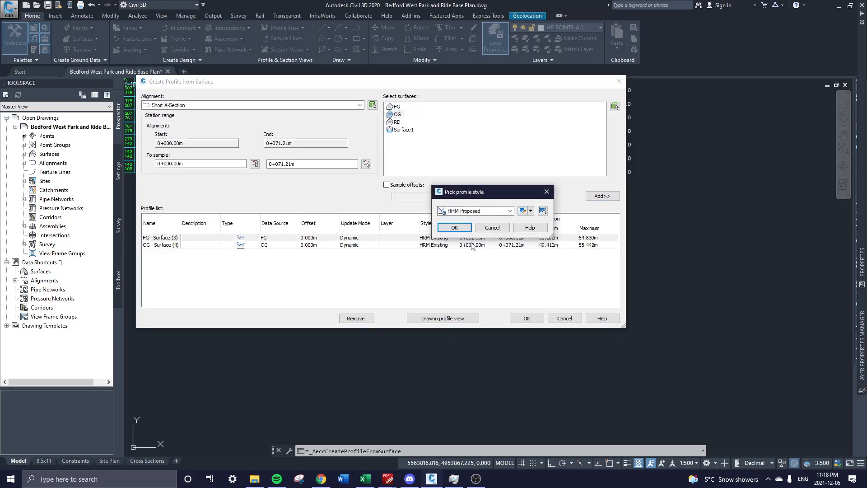
left_click(454, 227)
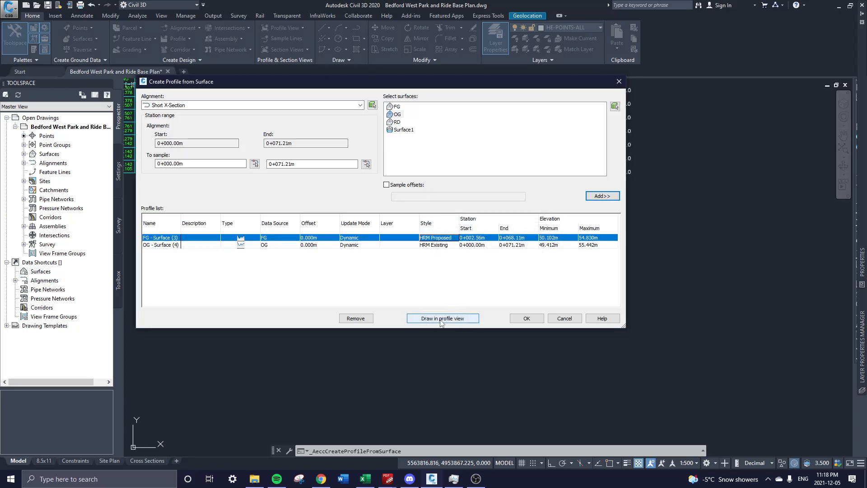
left_click(441, 318)
Accept the profile view wizard defaults and place the new view below the first one.
left_click_drag(600, 132, 414, 117)
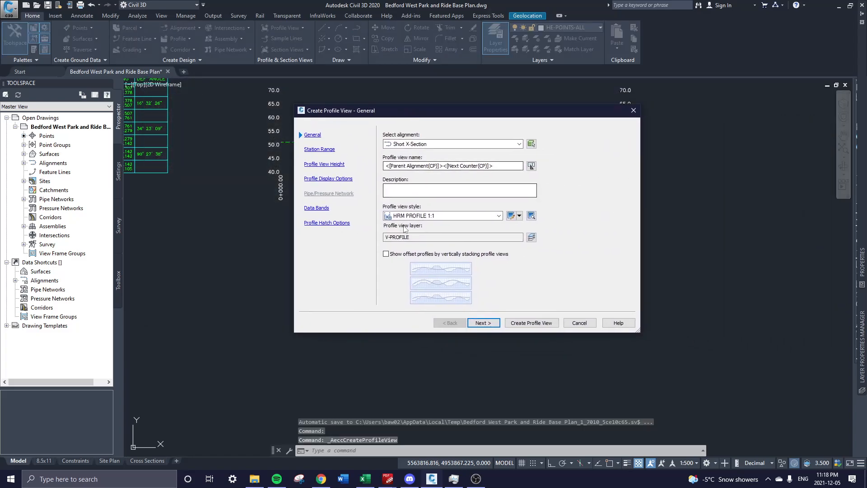
left_click(492, 324)
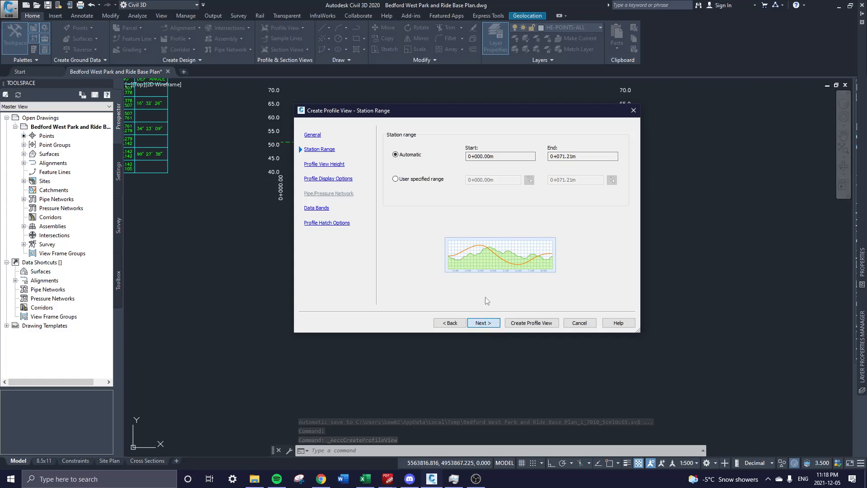
left_click(482, 323)
left_click(478, 323)
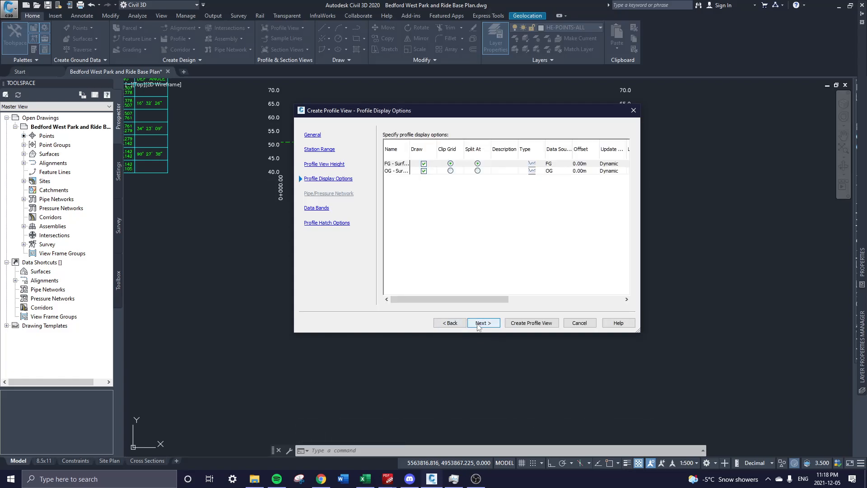
left_click(537, 323)
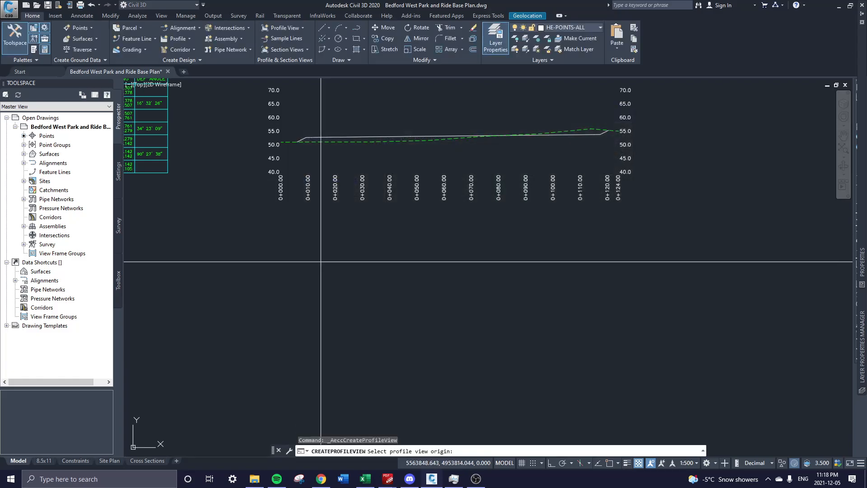
left_click(281, 344)
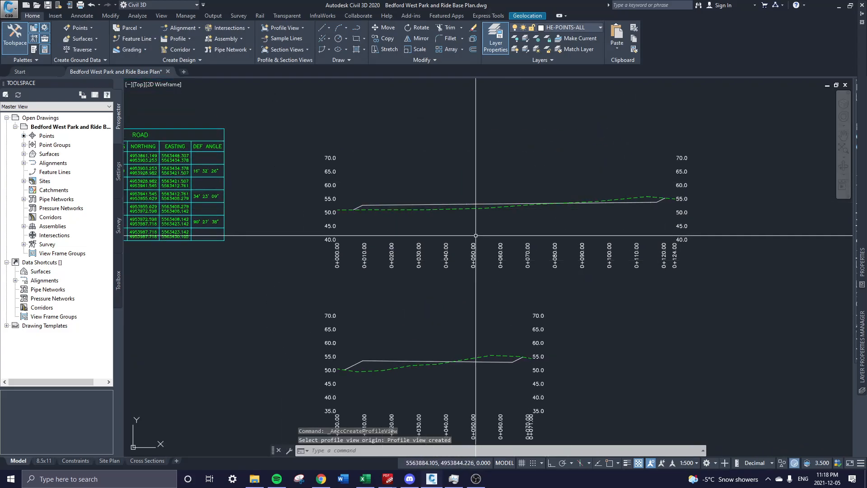
Pan and zoom to inspect both profile views, the ROAD table and the parking plan.
middle_click_drag(479, 287, 577, 232)
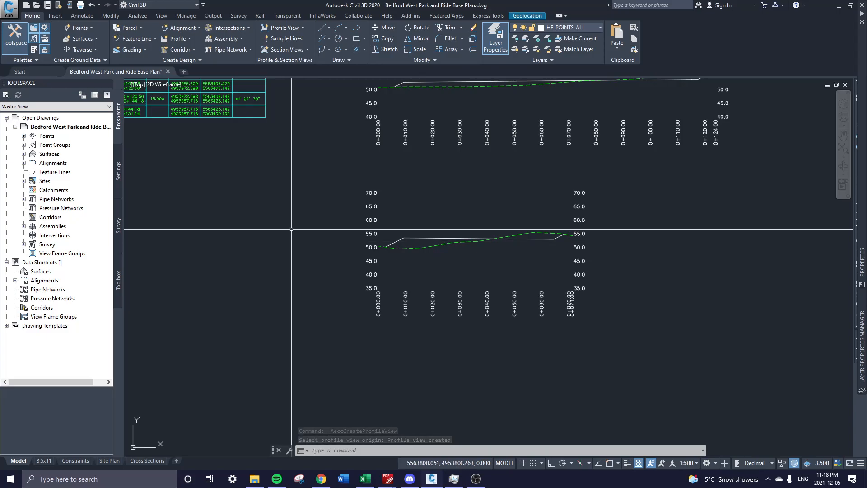
middle_click_drag(455, 208, 453, 337)
scroll(484, 369, "up", 2)
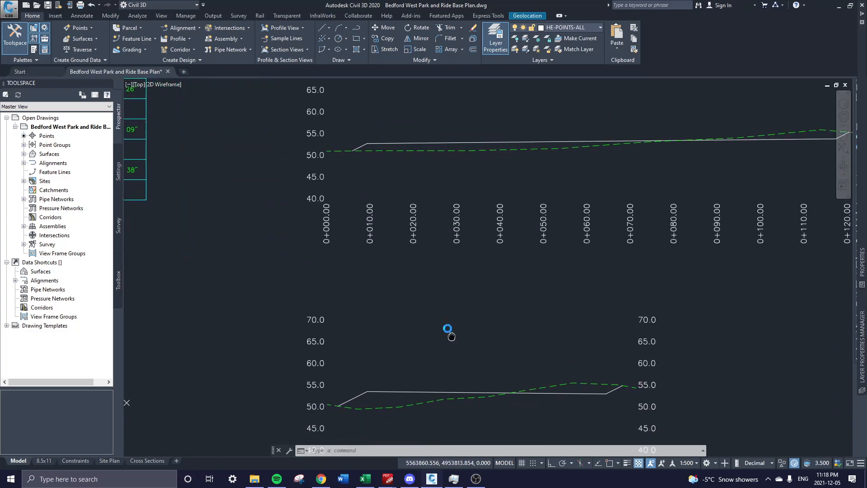
scroll(448, 286, "down", 2)
middle_click_drag(580, 320, 573, 306)
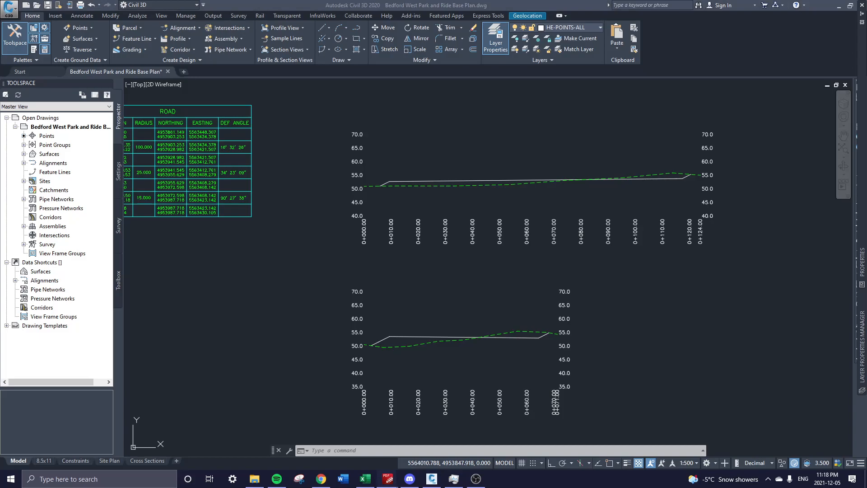
scroll(529, 204, "down", 6)
middle_click_drag(484, 175, 383, 339)
scroll(596, 243, "up", 2)
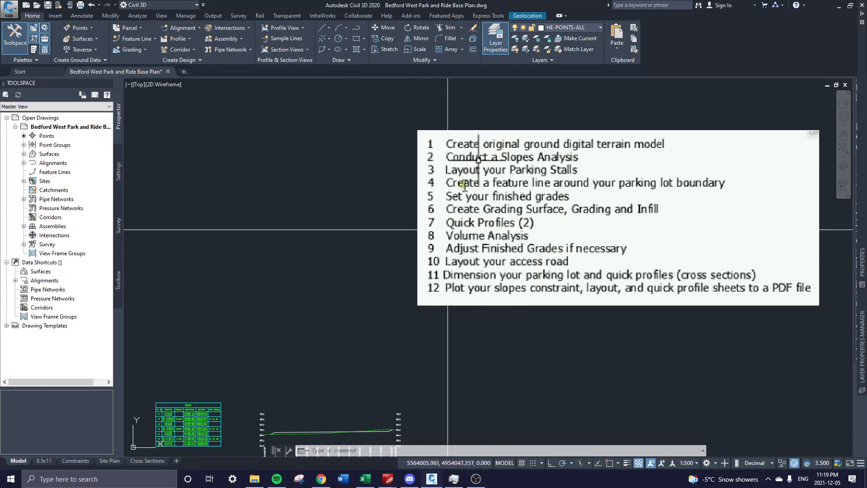
Zoom back to the parking lot, expand Prospector's Surfaces list and highlight FG.
scroll(278, 226, "down", 2)
middle_click_drag(278, 227, 581, 168)
scroll(349, 211, "down", 2)
middle_click_drag(348, 211, 518, 257)
scroll(517, 257, "up", 8)
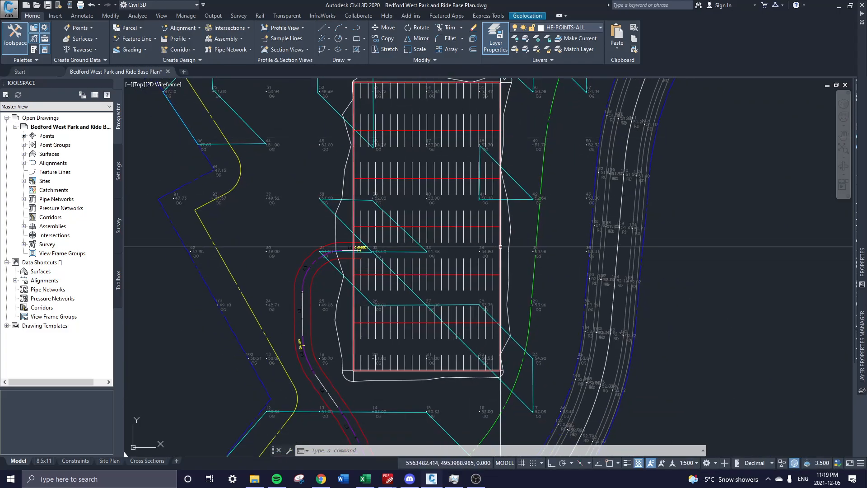
middle_click_drag(497, 228, 473, 276)
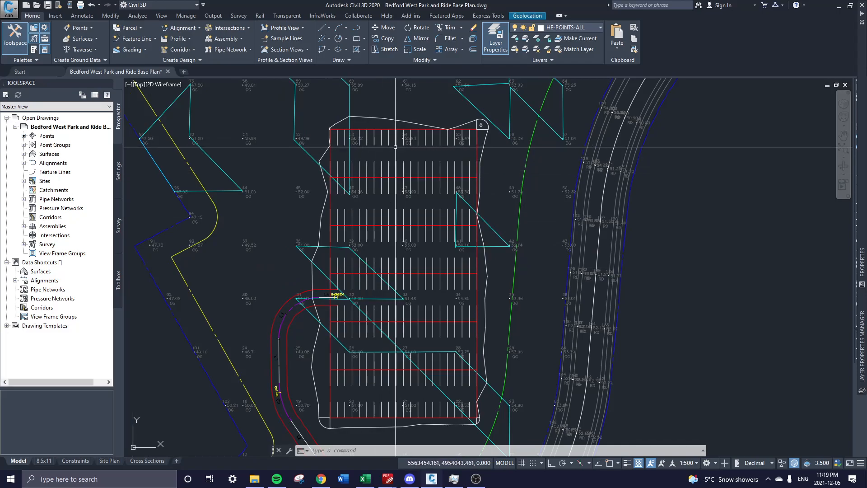
left_click(23, 154)
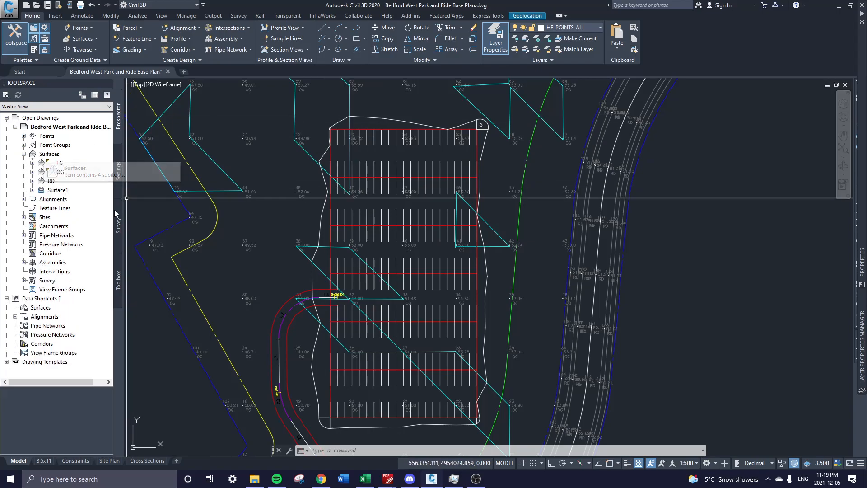
left_click(60, 163)
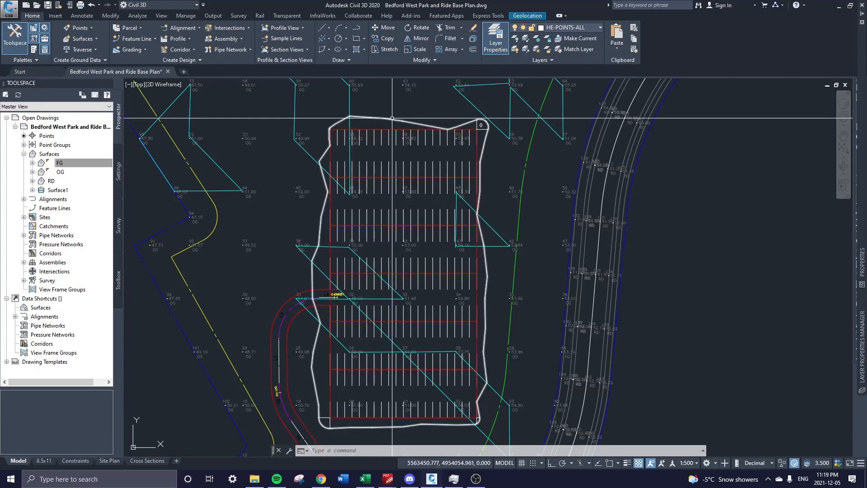
From the Surfaces collection, create a TIN surface named 'Parking Lot'.
right_click(93, 156)
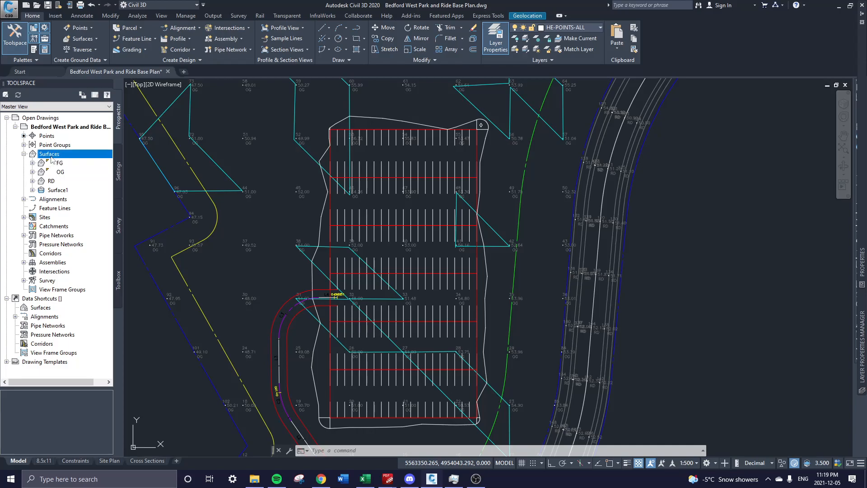
left_click(90, 162)
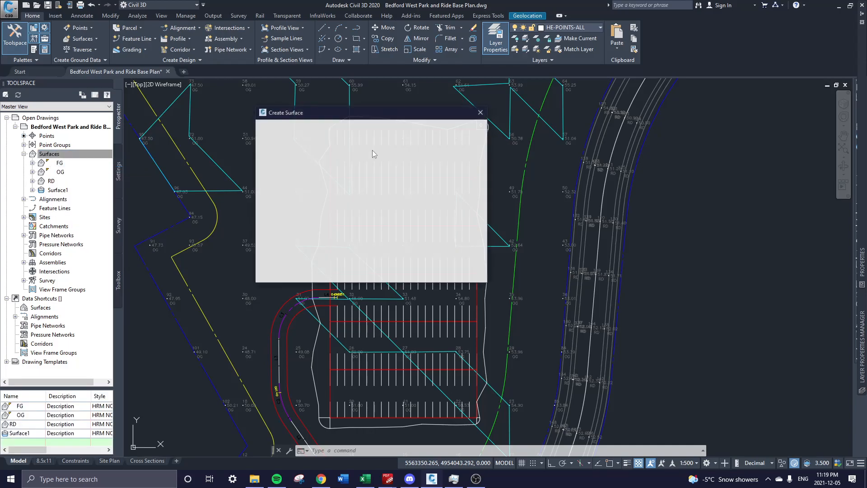
left_click(455, 174)
type("Parking Lot")
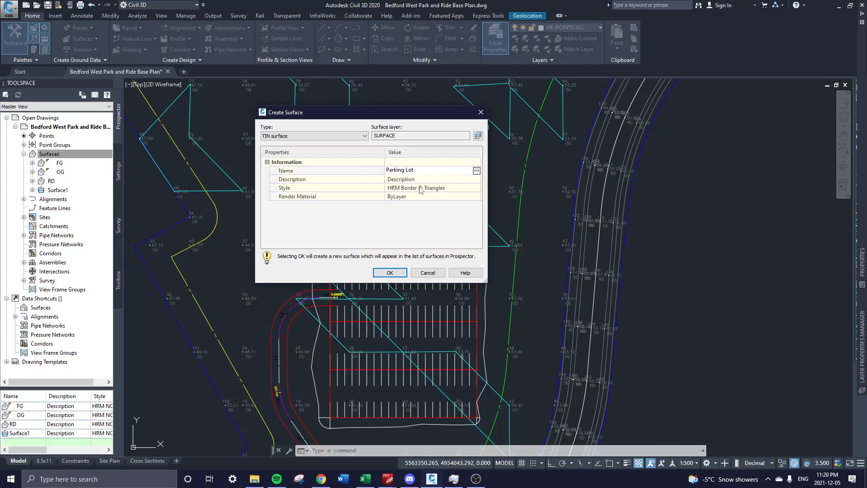
left_click(395, 274)
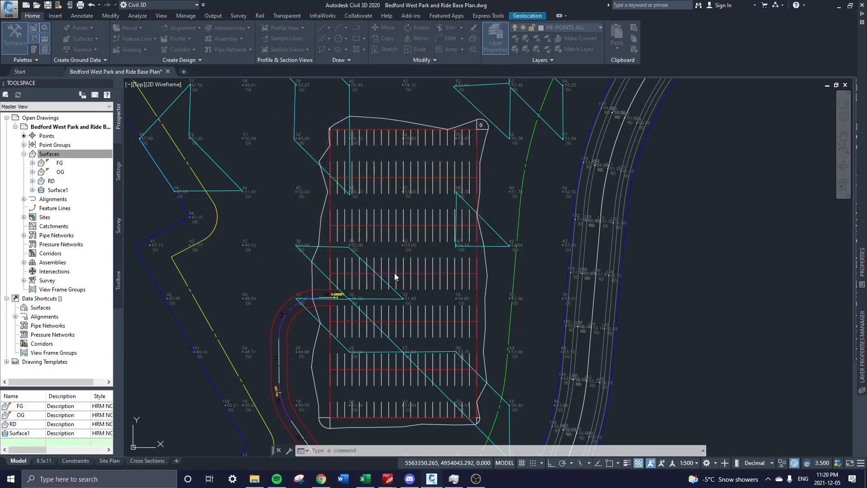
Add the lot outline feature line as breaklines in the Parking Lot surface definition.
left_click(32, 181)
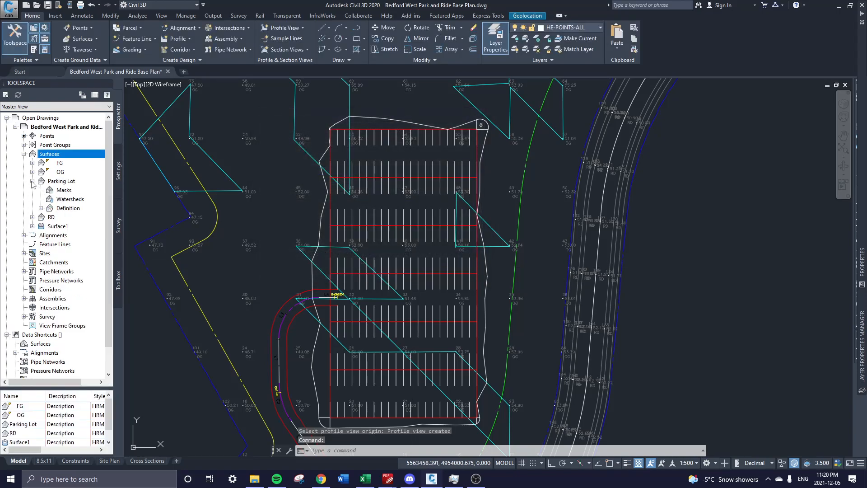
left_click(41, 208)
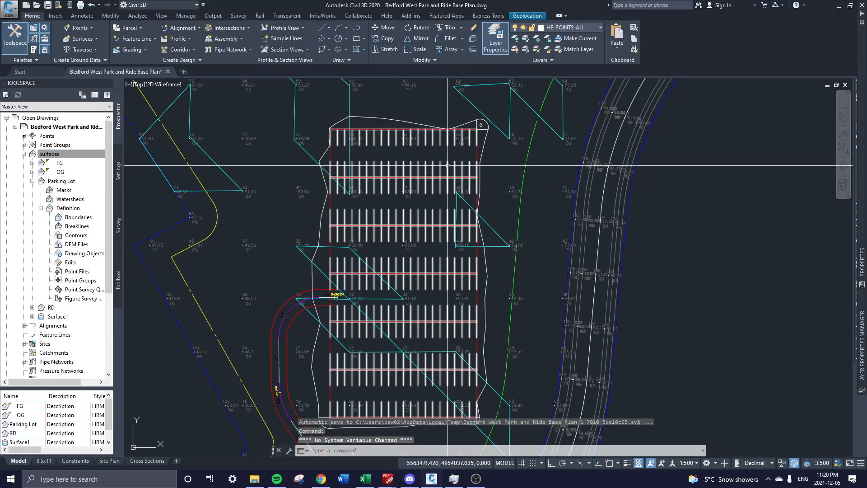
left_click(400, 130)
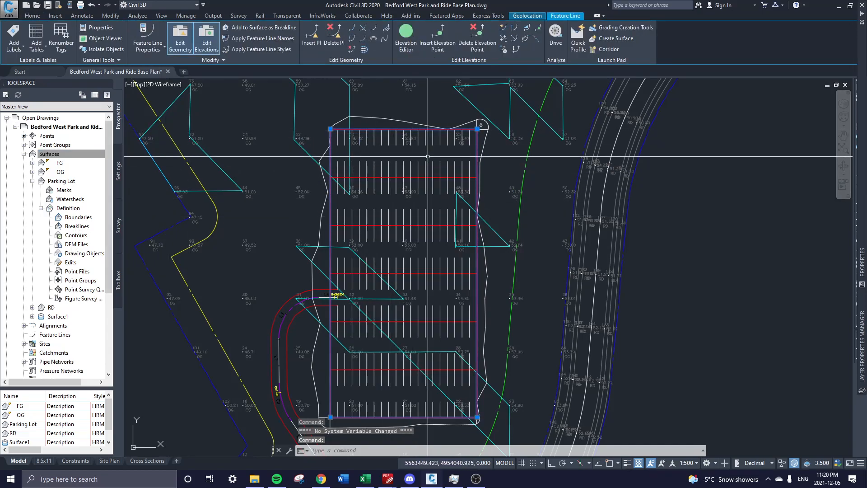
right_click(72, 226)
left_click(80, 235)
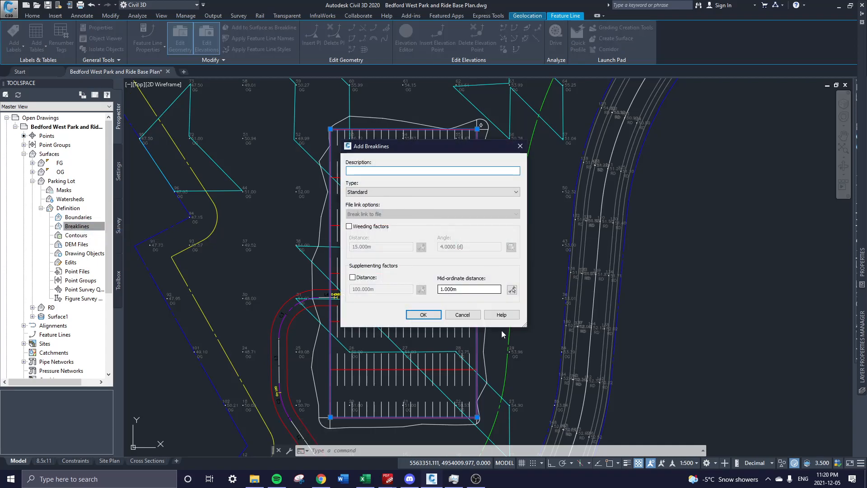
left_click(423, 315)
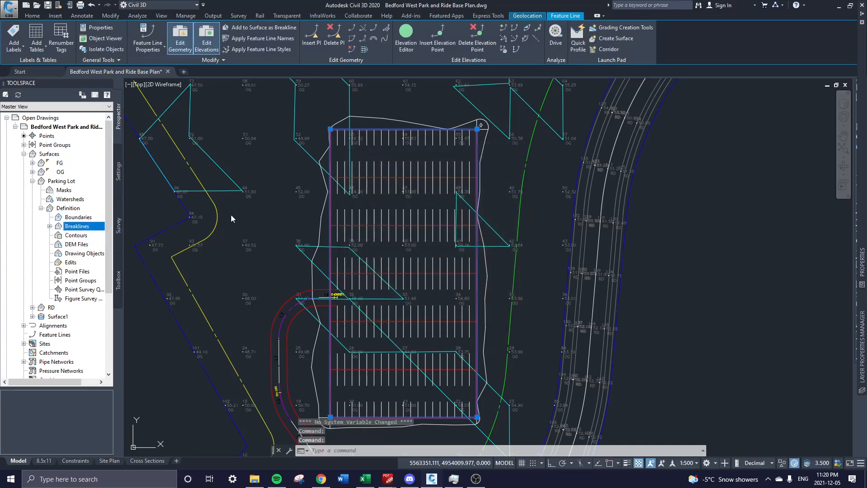
key("Escape")
key("Escape")
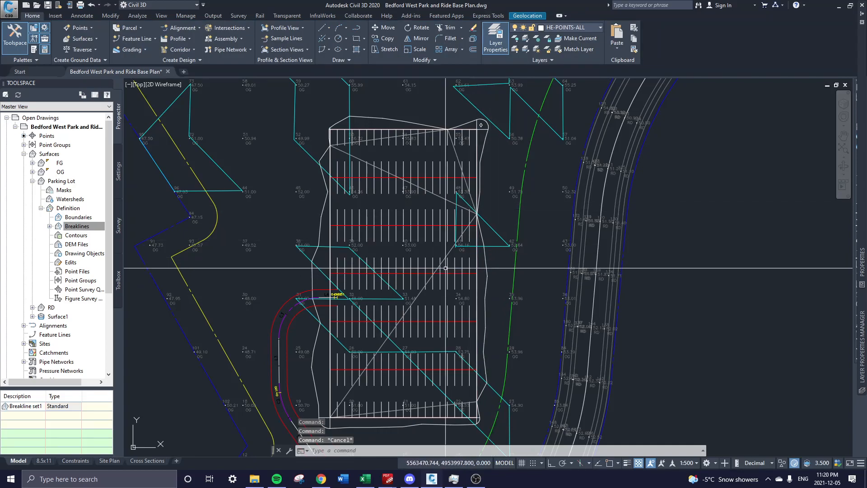
left_click(448, 253)
Open the Parking Lot surface's Analysis settings and try the Minimum & Maximum Elevation legend.
right_click(449, 253)
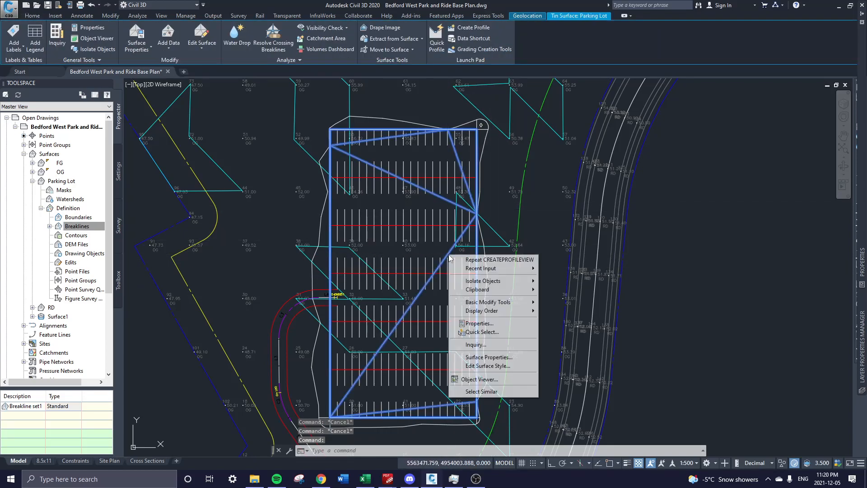
left_click(483, 358)
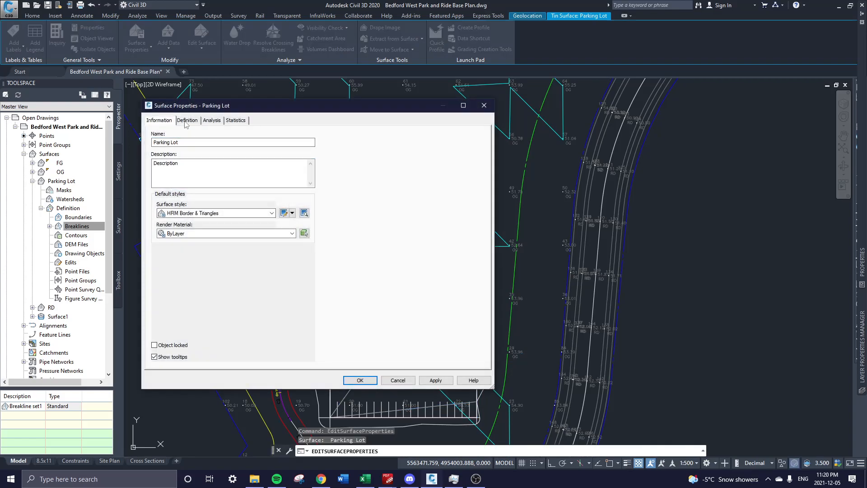
left_click(186, 121)
left_click(212, 121)
left_click(186, 163)
left_click(188, 179)
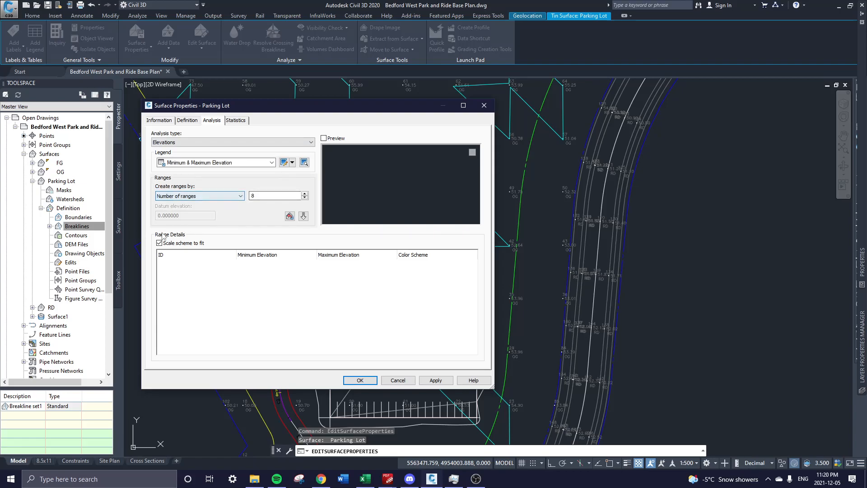
left_click(226, 197)
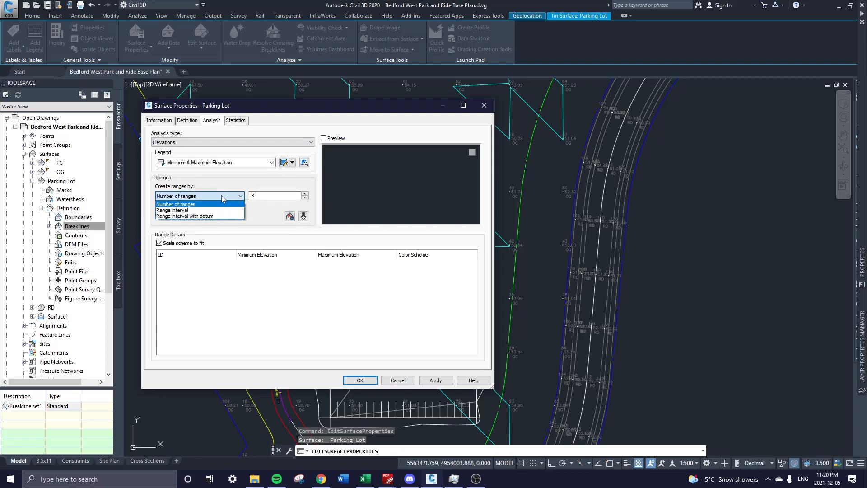
left_click(221, 196)
Switch the analysis type to Slopes with the Minimum & Maximum Slope legend and run it.
left_click(204, 142)
left_click(171, 168)
left_click(220, 163)
left_click(194, 177)
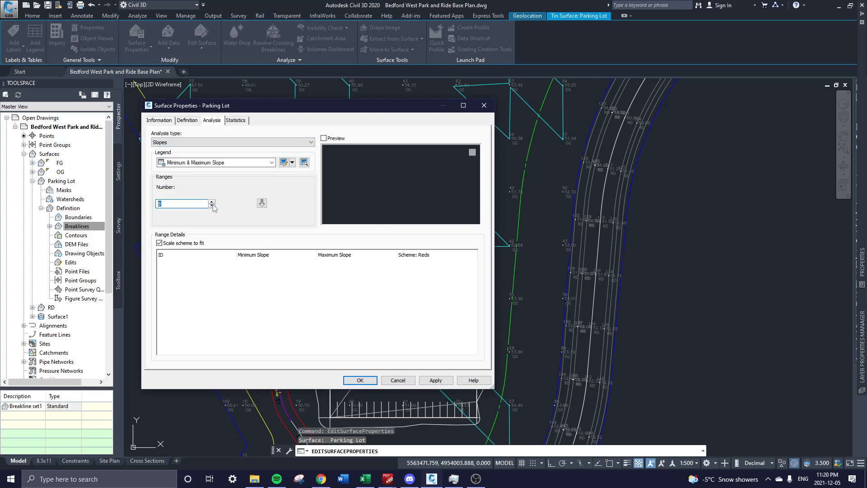
left_click(262, 204)
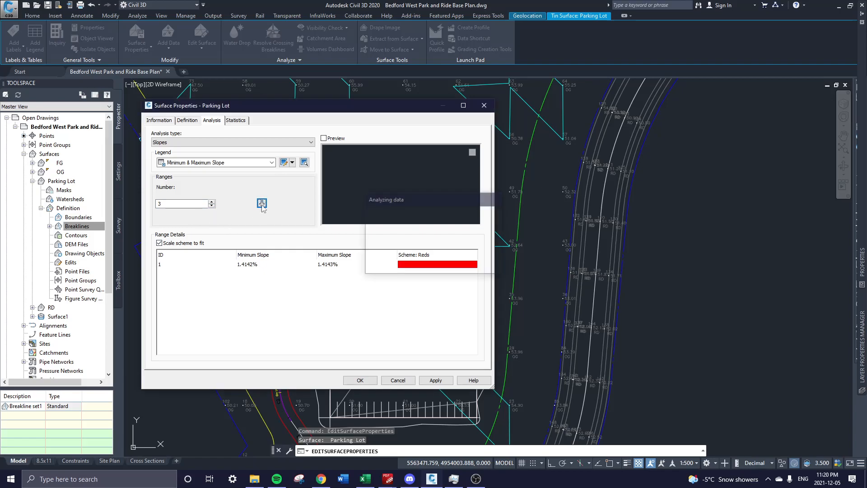
left_click(222, 164)
left_click(222, 165)
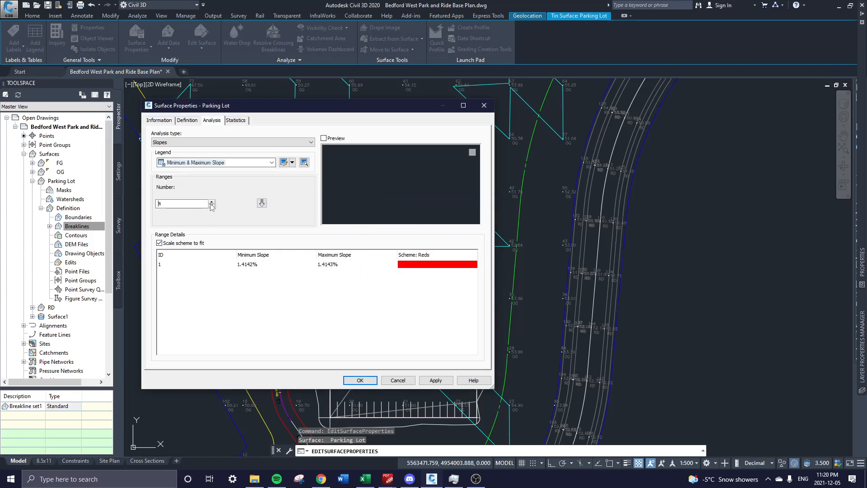
left_click(262, 203)
Raise the slope ranges to 3, choose the Basic legend and rerun the analysis.
left_click(425, 265)
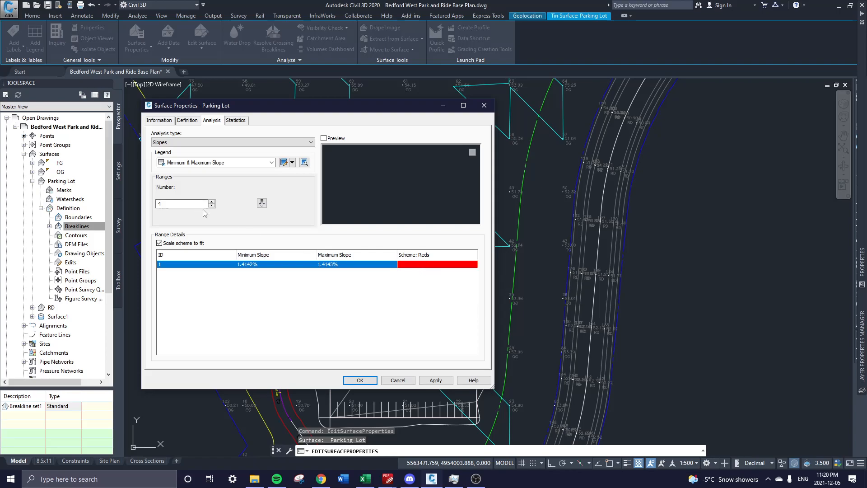
left_click(212, 202)
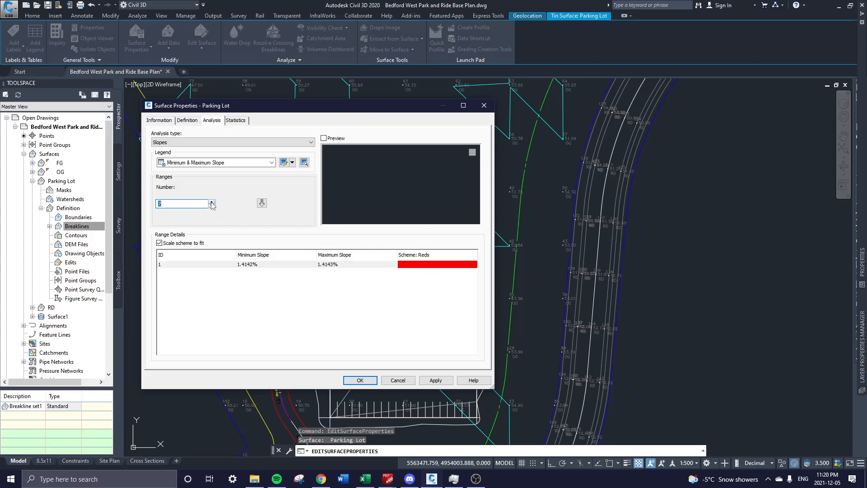
left_click(213, 163)
left_click(213, 163)
left_click(212, 164)
left_click(182, 171)
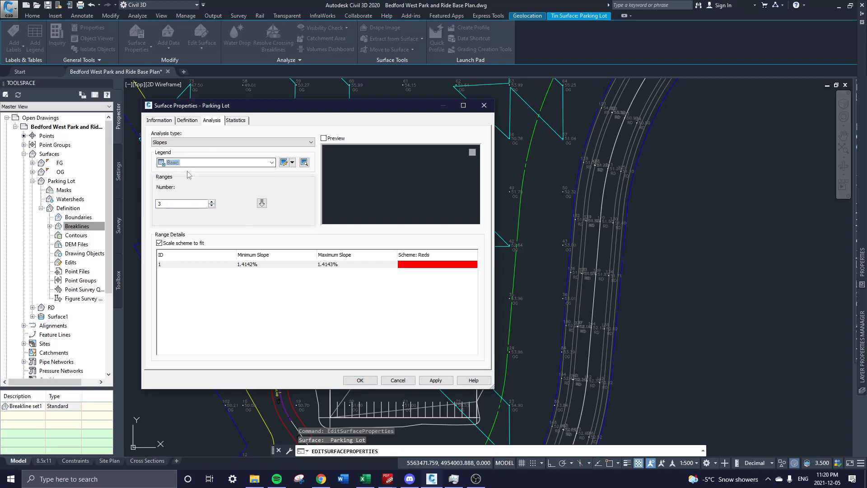
left_click(262, 203)
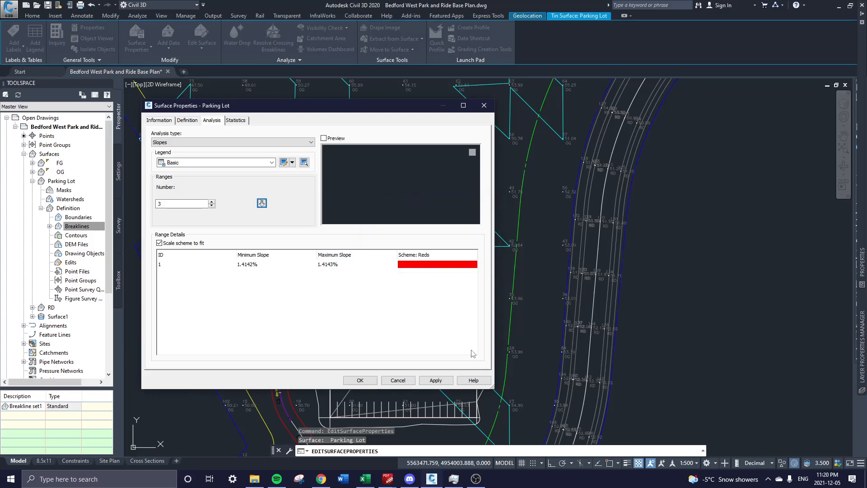
Colour the first slope range green and accept the analysis settings.
left_click(416, 265)
left_click(416, 266)
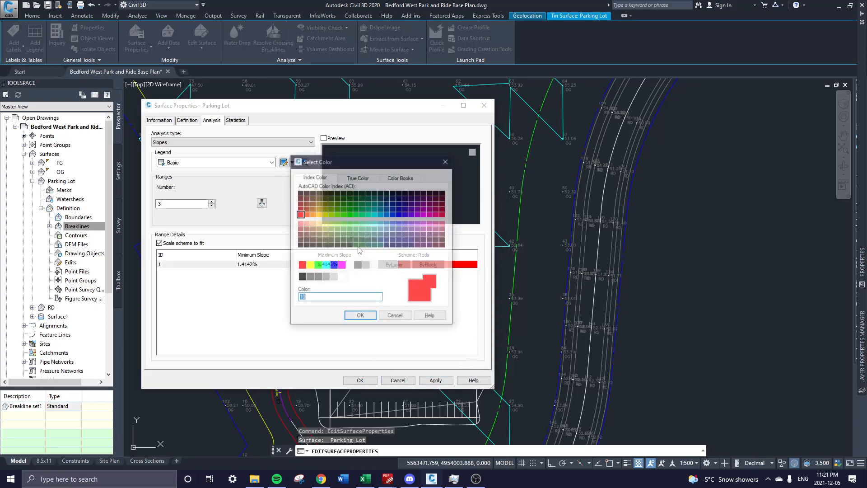
left_click(324, 266)
left_click(317, 265)
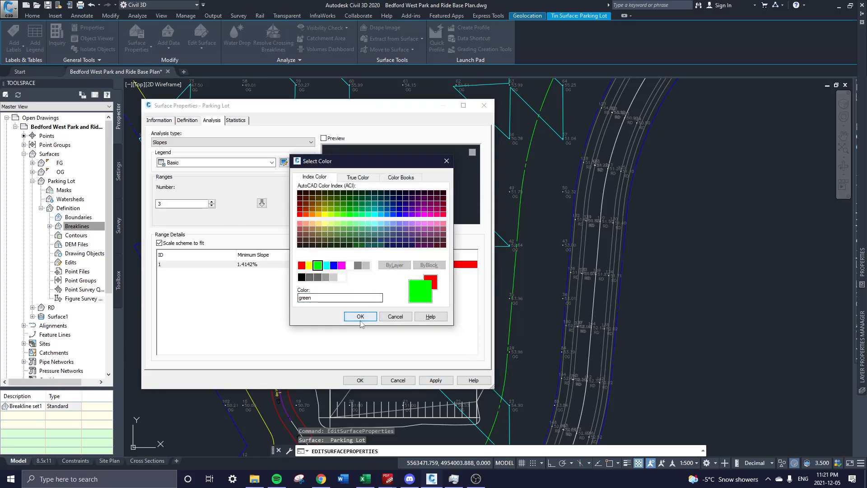
left_click(360, 316)
left_click(360, 381)
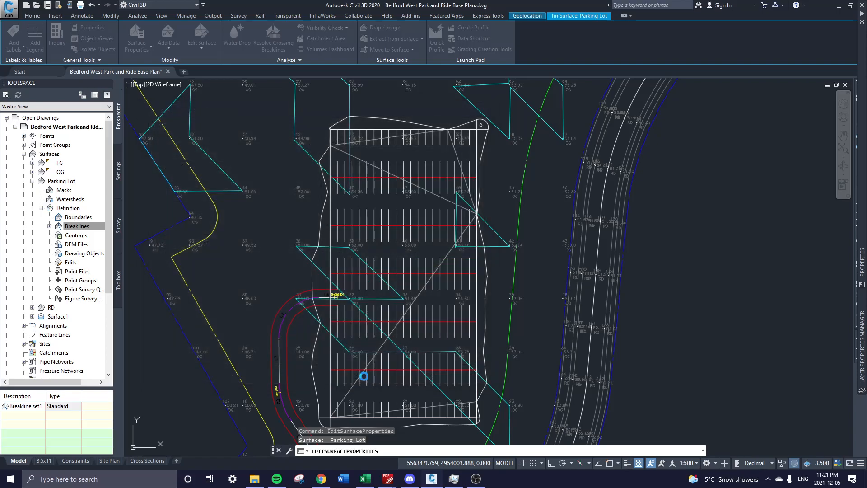
Apply the HRM Slopes Analysis style to the Parking Lot surface.
left_click(477, 194)
right_click(435, 244)
left_click(497, 345)
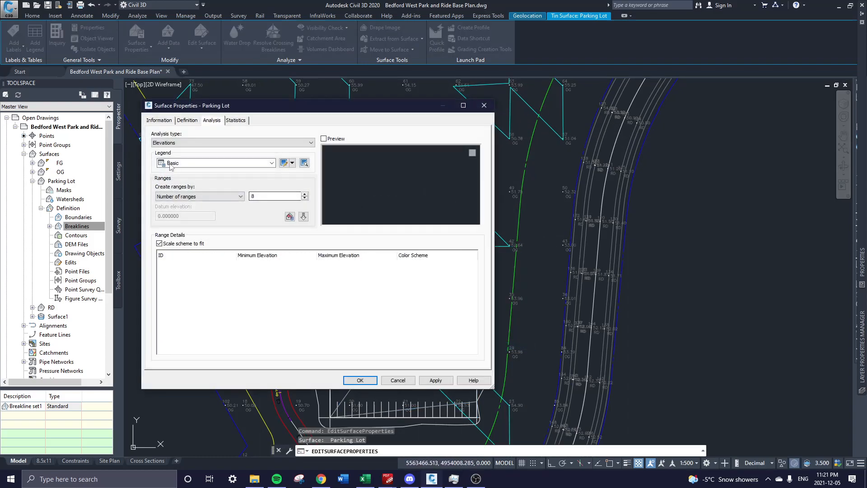
left_click(158, 120)
left_click(230, 212)
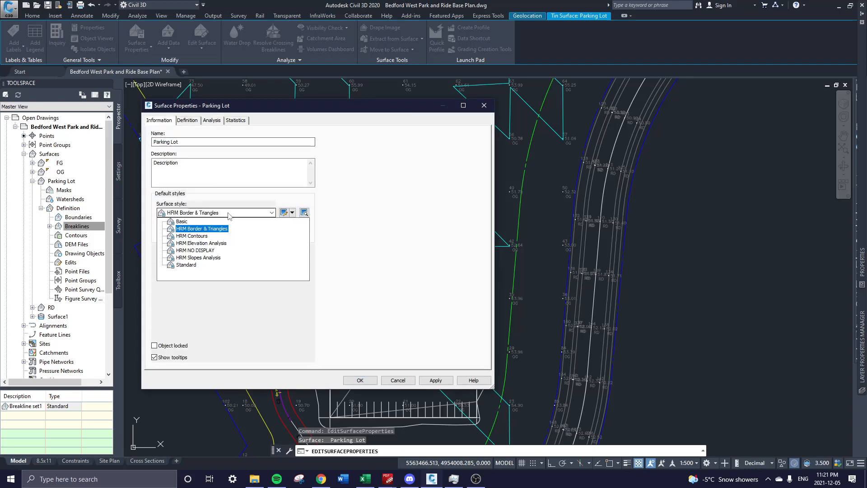
left_click(199, 258)
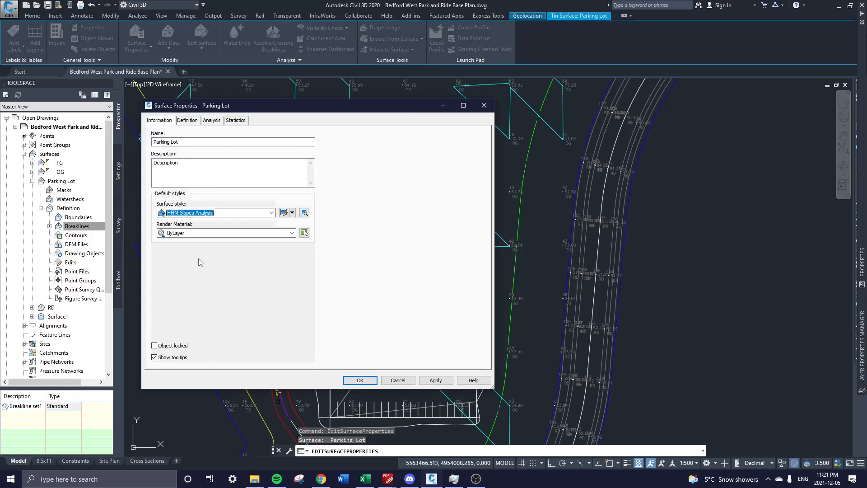
left_click(435, 380)
left_click(360, 379)
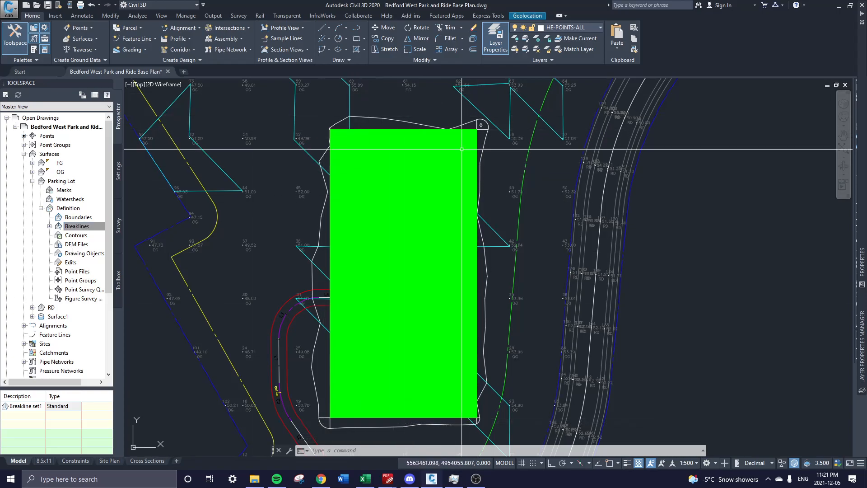
Change the Parking Lot surface style to HRM NO DISPLAY.
mouse_move(498, 260)
middle_mouse_down()
mouse_move(481, 222)
mouse_move(476, 287)
middle_mouse_up()
middle_click_drag(455, 315, 445, 295)
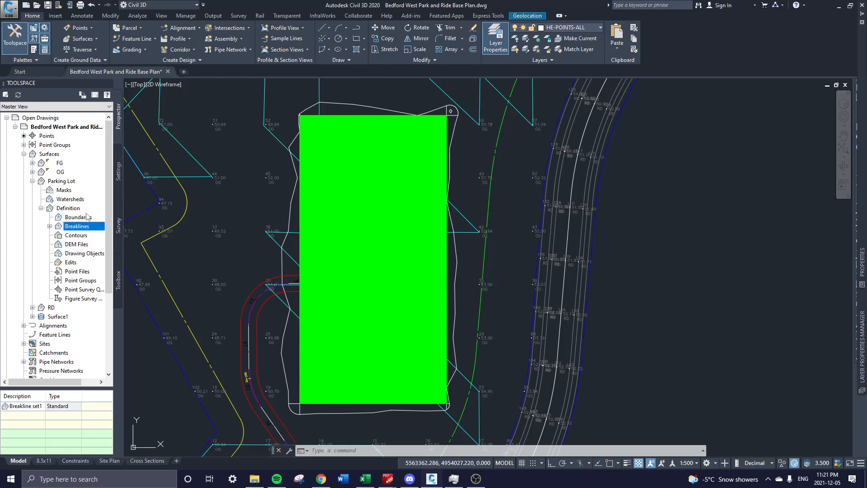
right_click(68, 181)
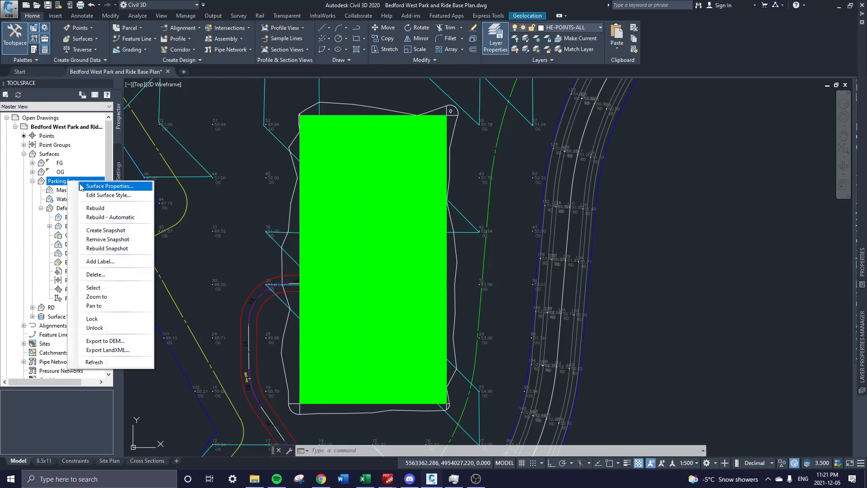
left_click(121, 186)
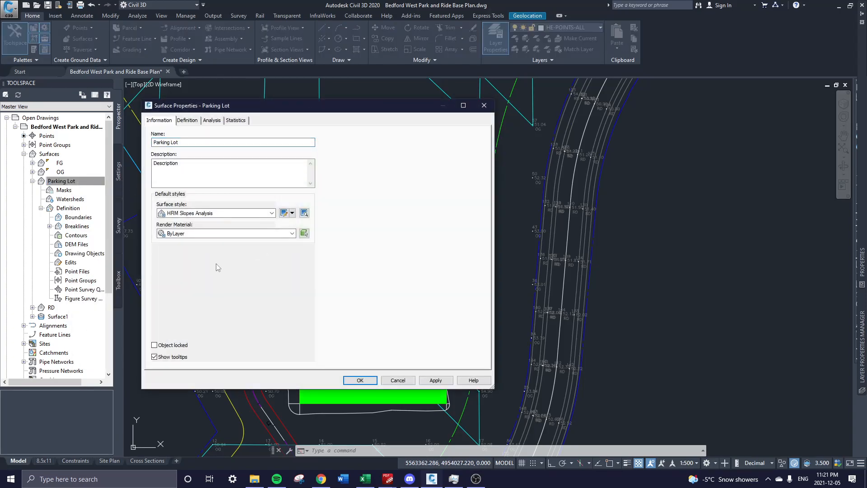
left_click(225, 214)
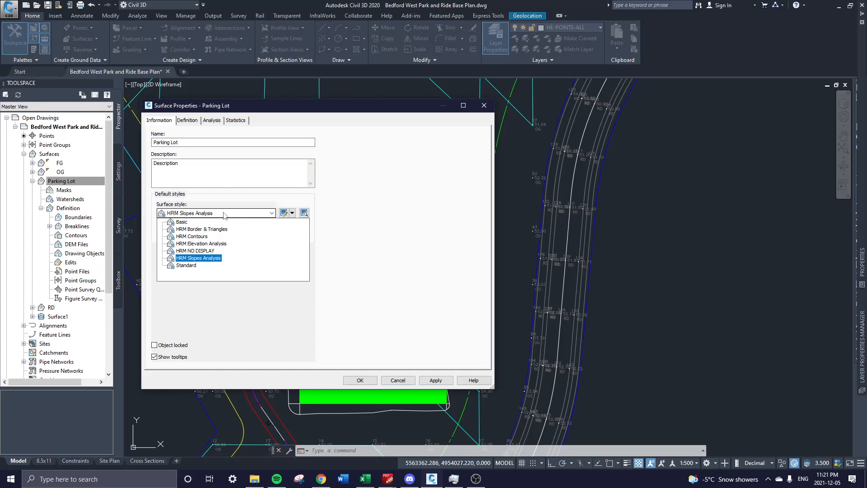
left_click(214, 251)
left_click(352, 384)
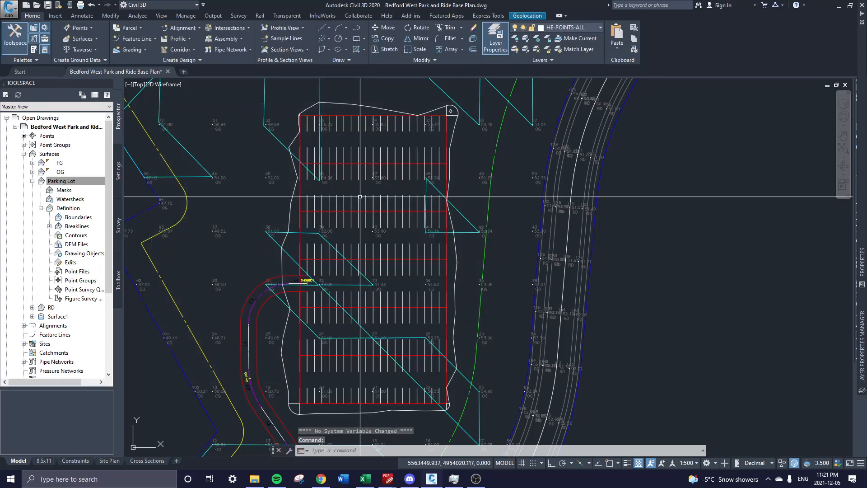
Zoom out from the parking lot to review the task checklist, table and profiles.
key("Escape")
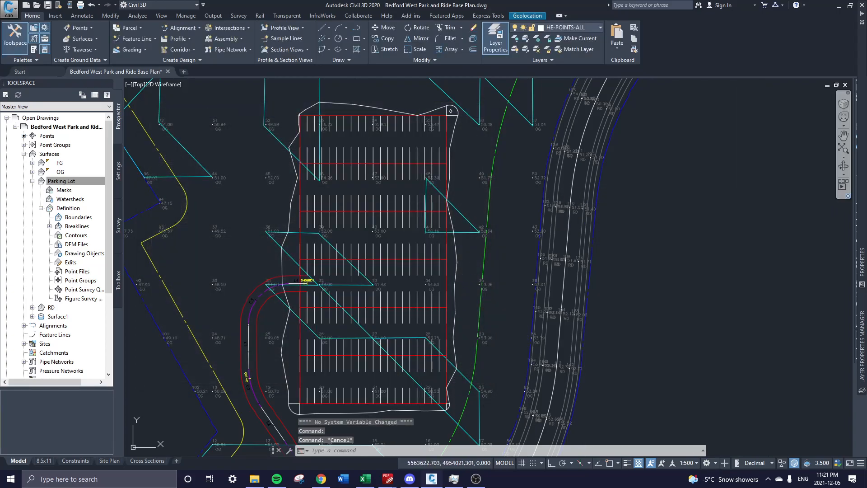
scroll(568, 210, "down", 2)
middle_click_drag(568, 209, 379, 249)
middle_click_drag(597, 185, 318, 182)
middle_click_drag(768, 308, 447, 203)
scroll(447, 204, "down", 2)
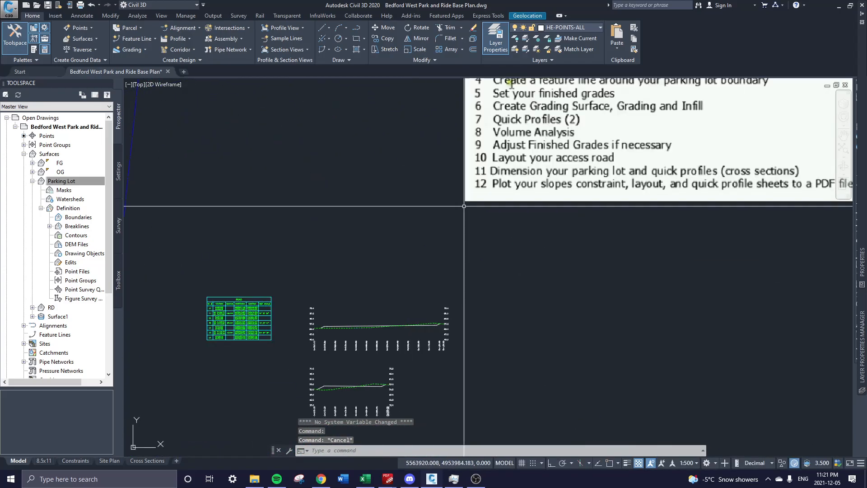
middle_click_drag(570, 225, 521, 310)
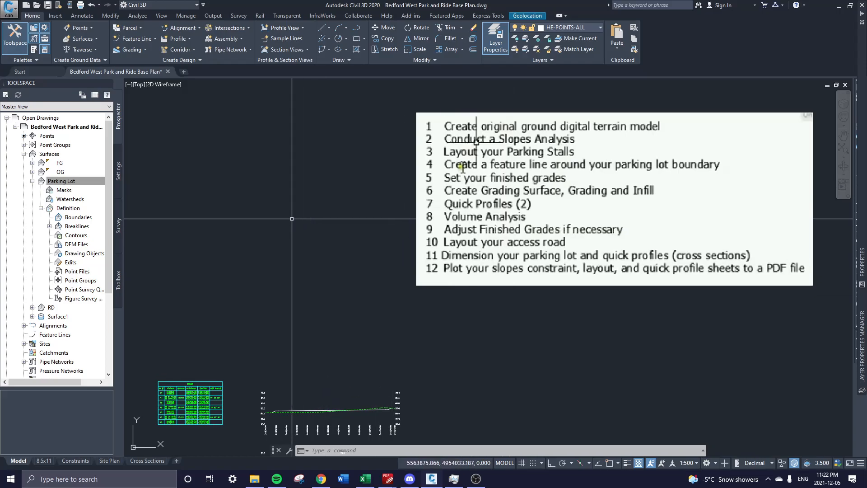
scroll(395, 252, "down", 3)
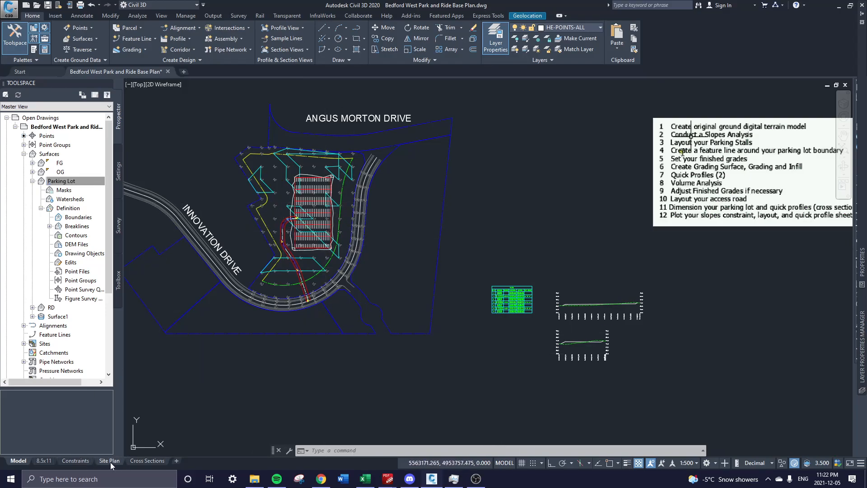
scroll(325, 216, "up", 2)
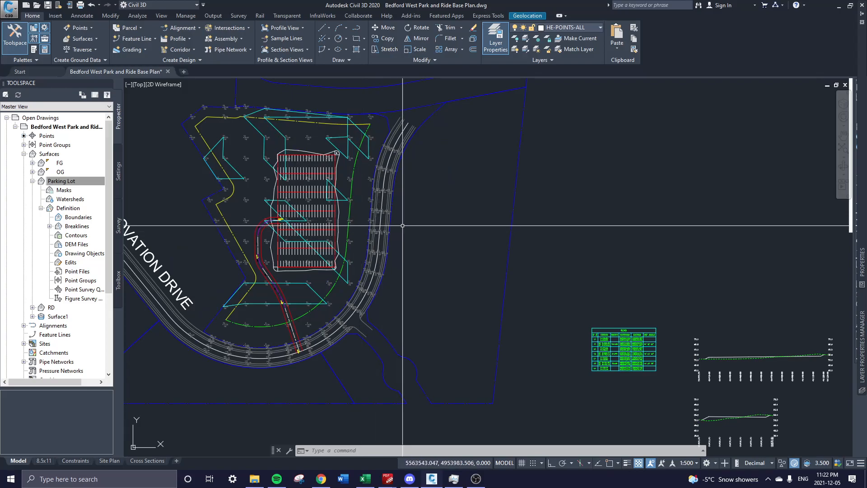
Check Layer Properties, then drag the Term Project 2021 PDF window in beside Civil 3D.
left_click(496, 40)
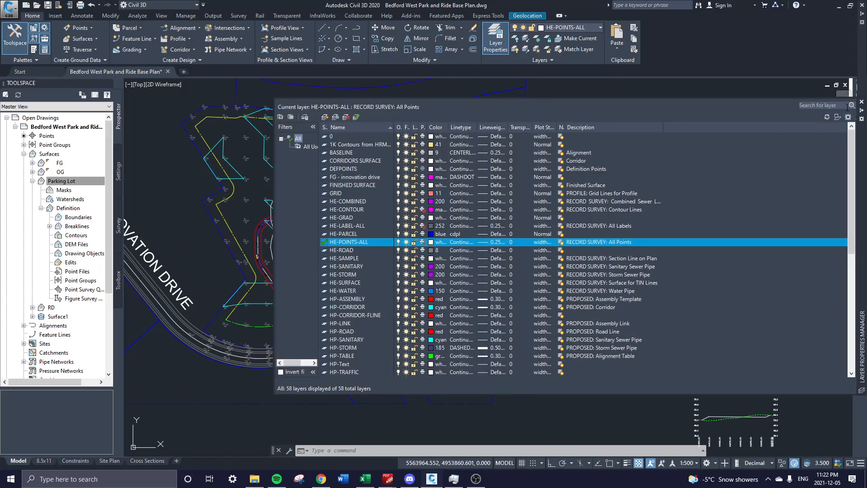
left_click(861, 102)
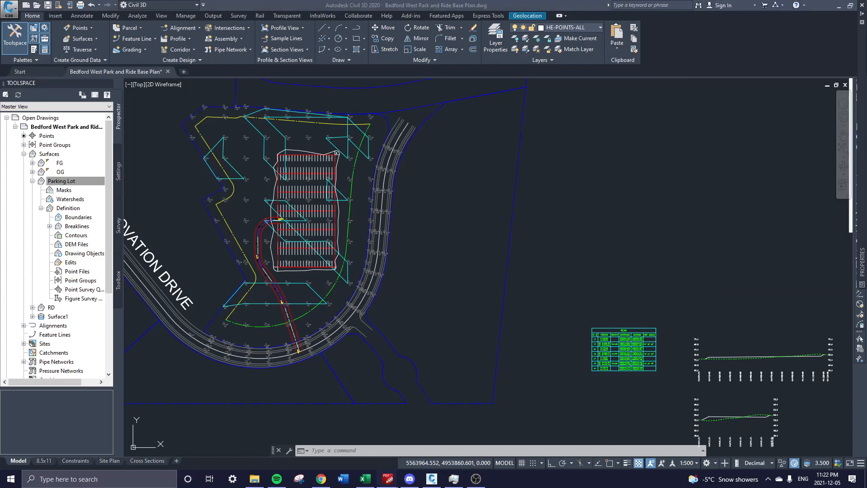
left_click_drag(866, 9, 610, 7)
Scroll through the PDF's Slopes Analysis and Resources slides.
scroll(610, 217, "up", 8)
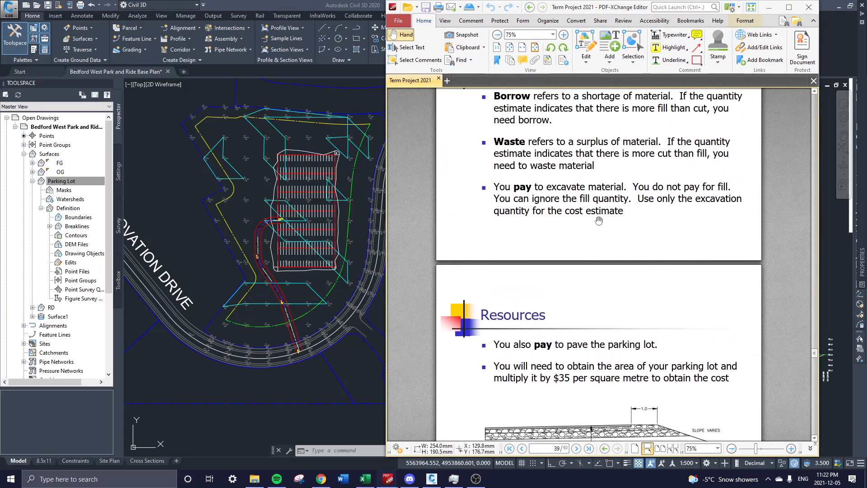
scroll(650, 275, "up", 10)
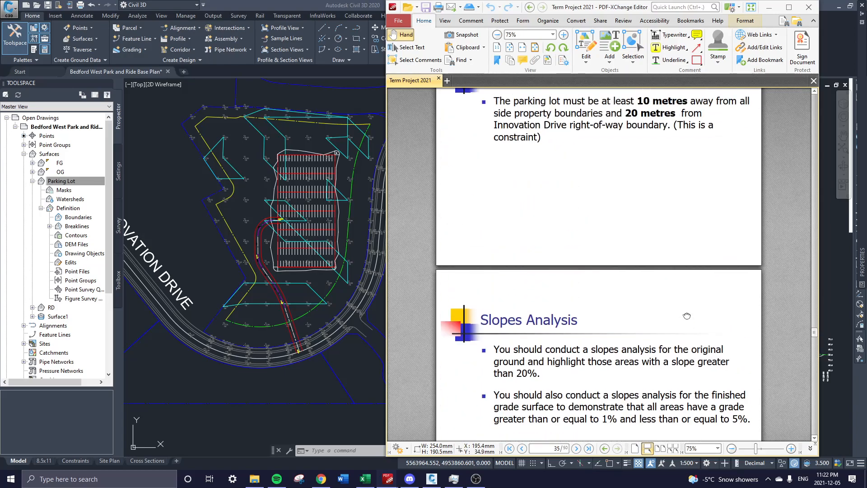
scroll(650, 339, "down", 1)
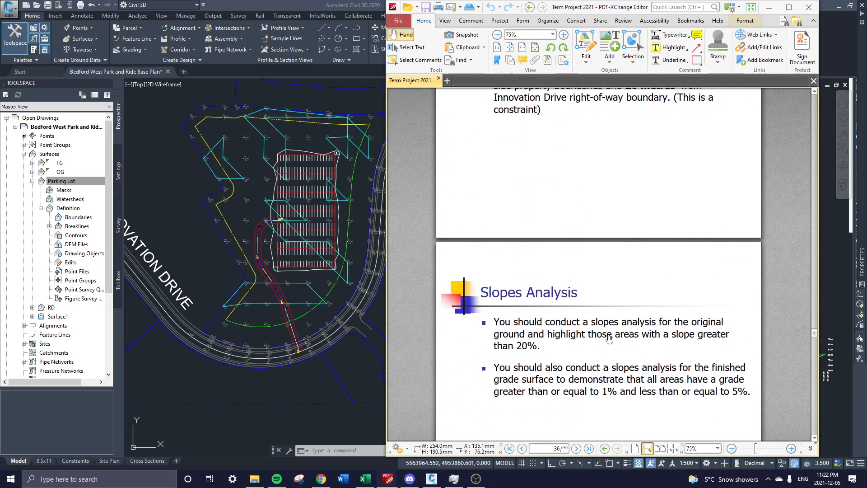
scroll(531, 345, "down", 5)
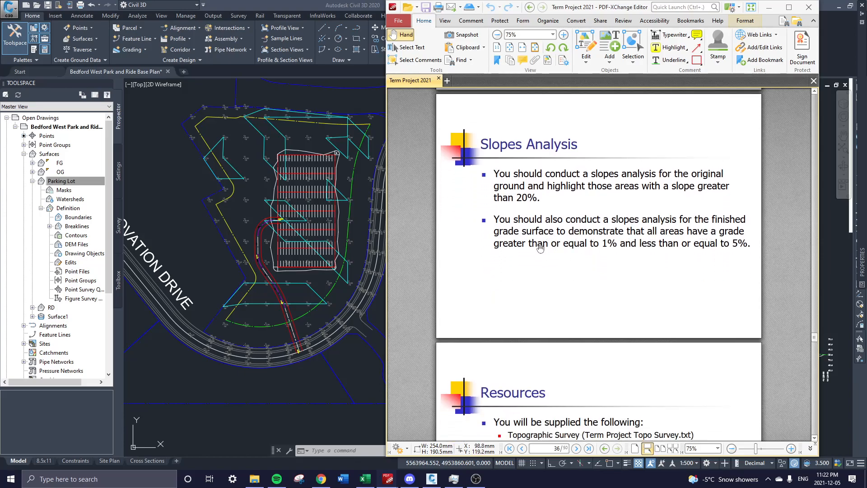
scroll(603, 227, "down", 1)
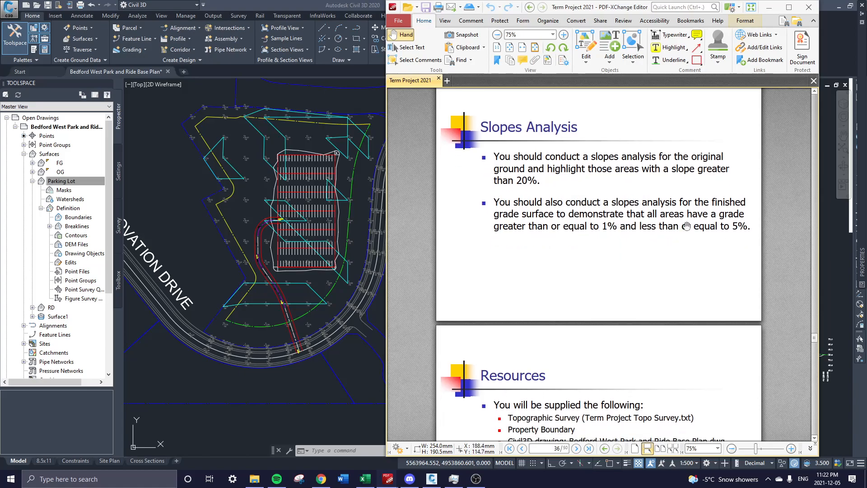
scroll(683, 225, "down", 5)
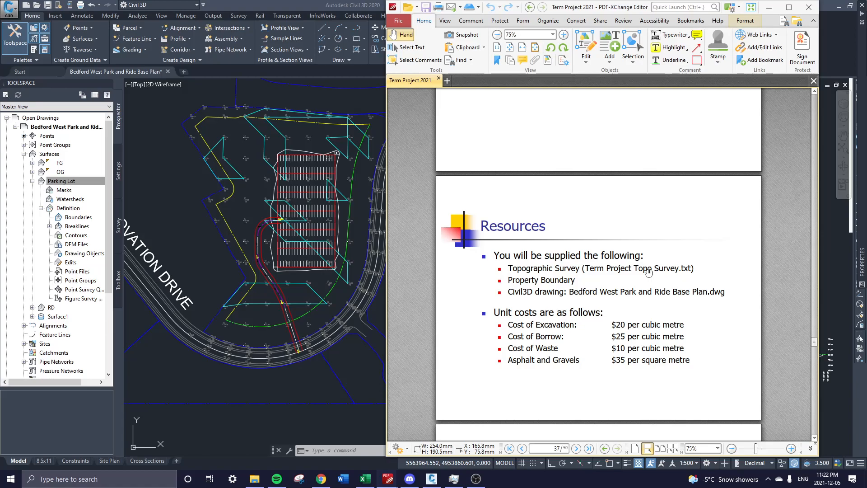
scroll(584, 344, "down", 5)
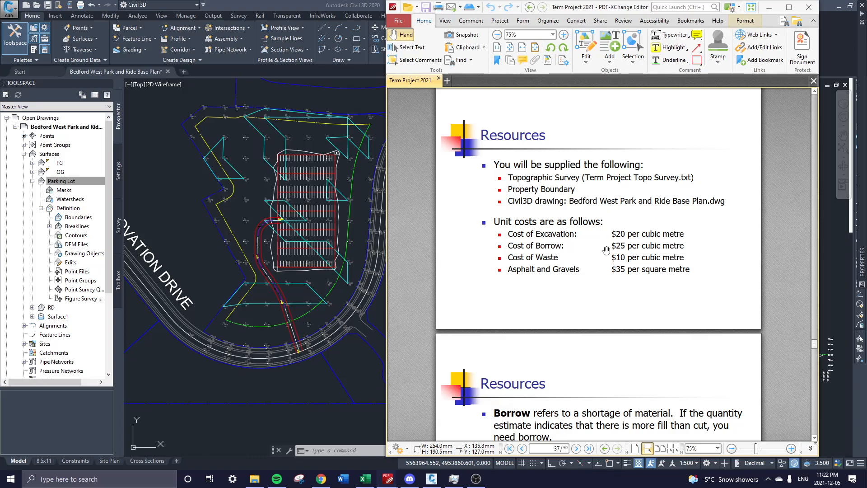
scroll(600, 269, "down", 12)
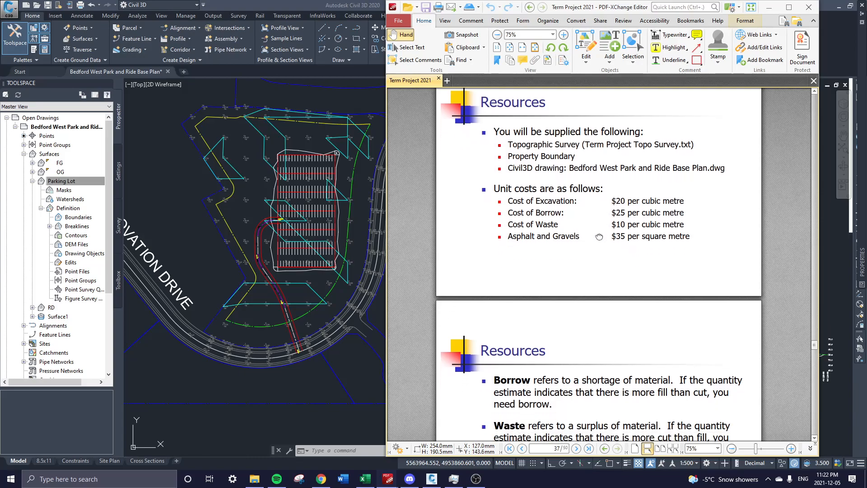
Return to the Civil 3D drawing and collapse the Parking Lot surface branch.
scroll(598, 270, "up", 2)
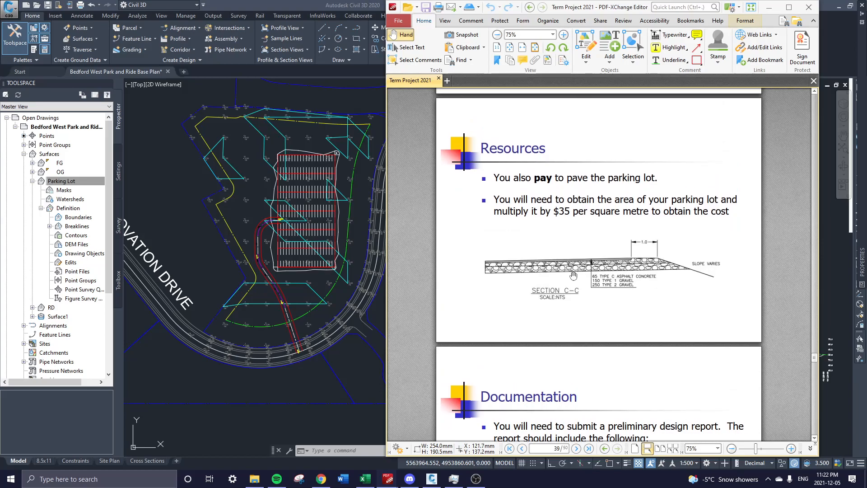
scroll(634, 258, "up", 5)
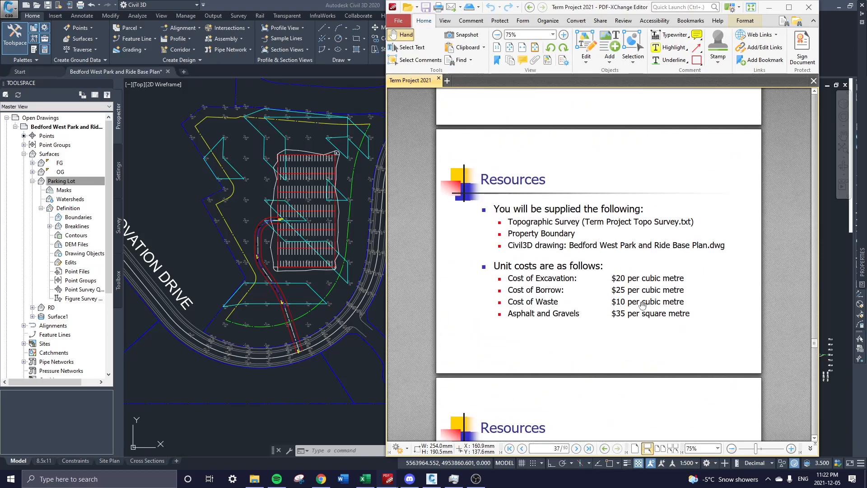
left_click(32, 181)
left_click(33, 181)
right_click(53, 199)
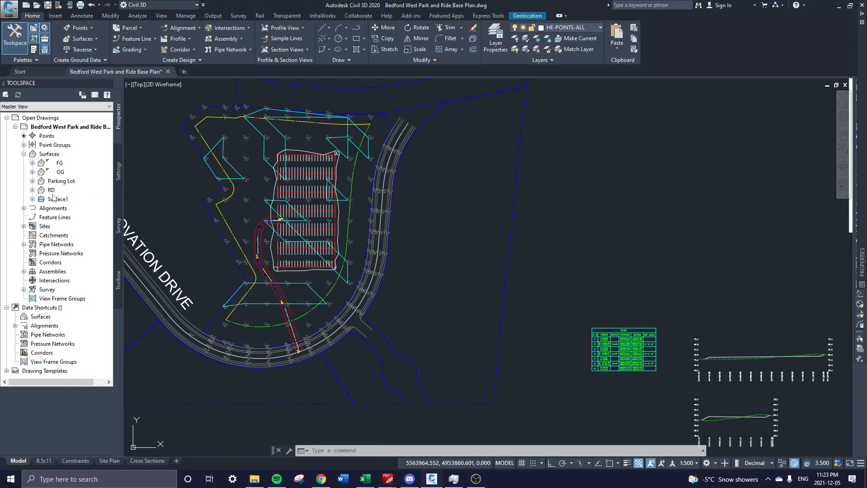
left_click(97, 202)
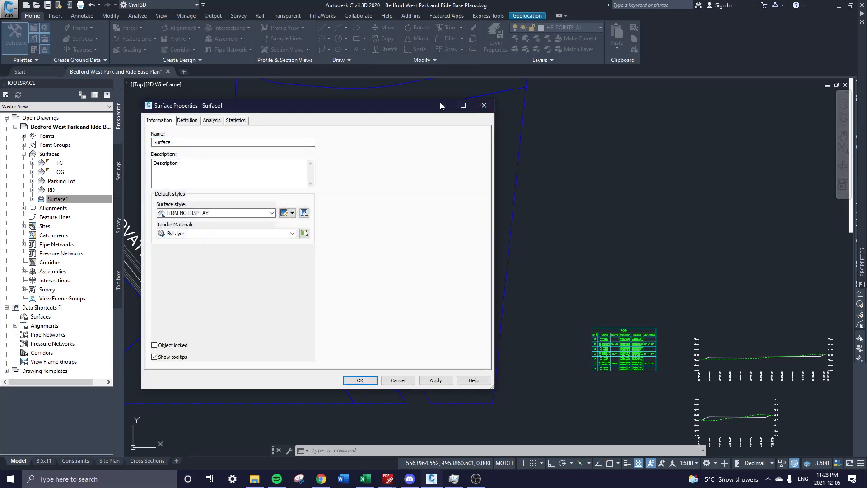
left_click(483, 107)
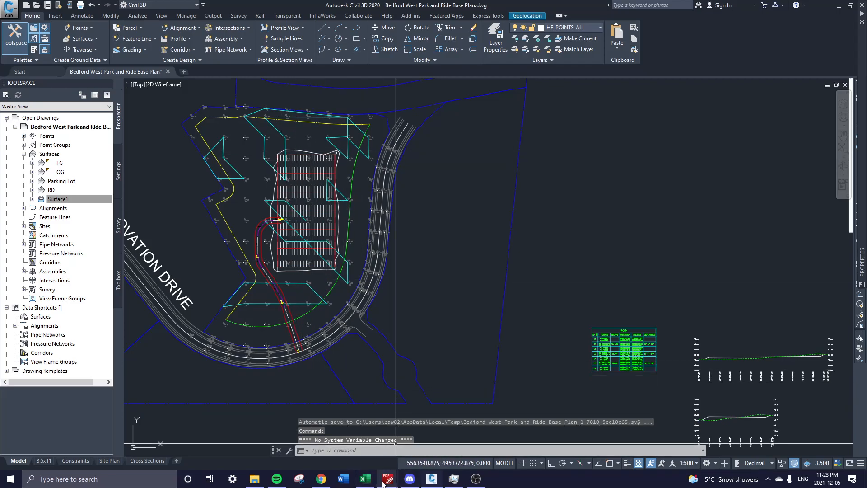
mouse_move(383, 482)
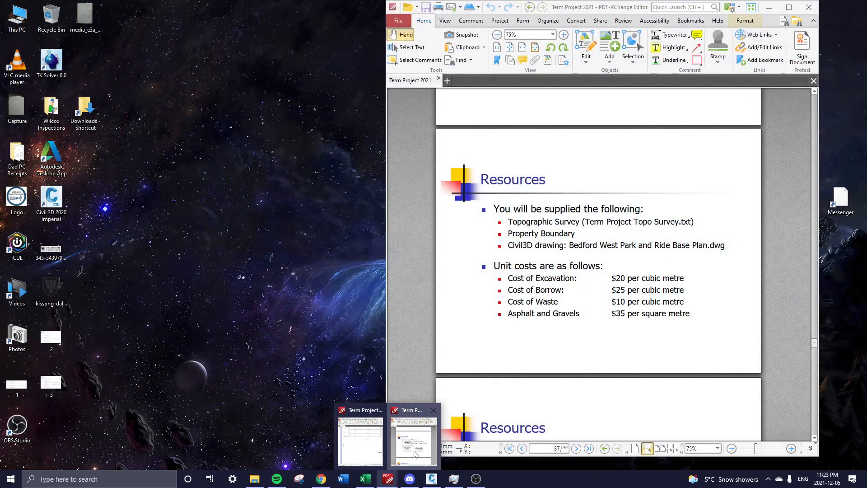
left_click(415, 453)
left_click_drag(635, 345, 608, 251)
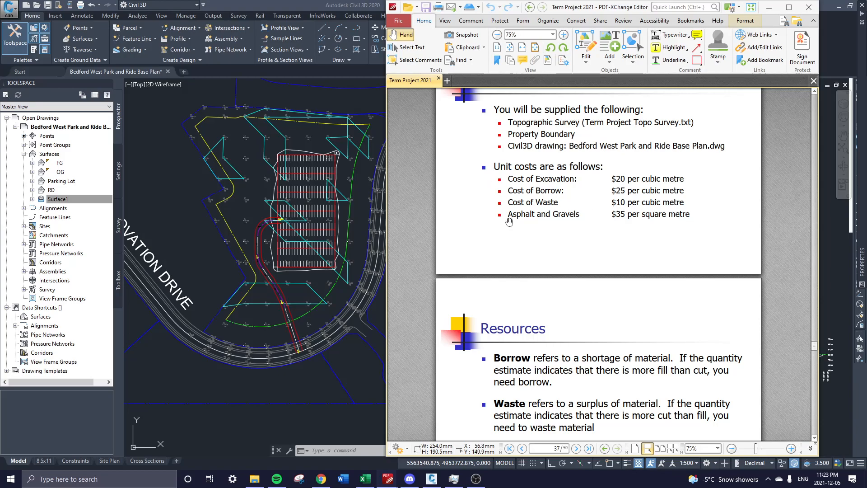
Pan and zoom around the parking lot, its stalls and the access road.
left_click(349, 191)
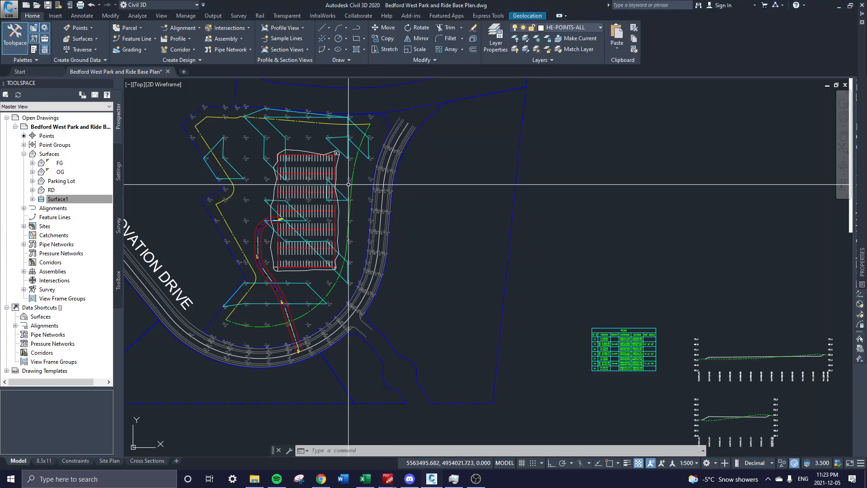
scroll(356, 183, "up", 2)
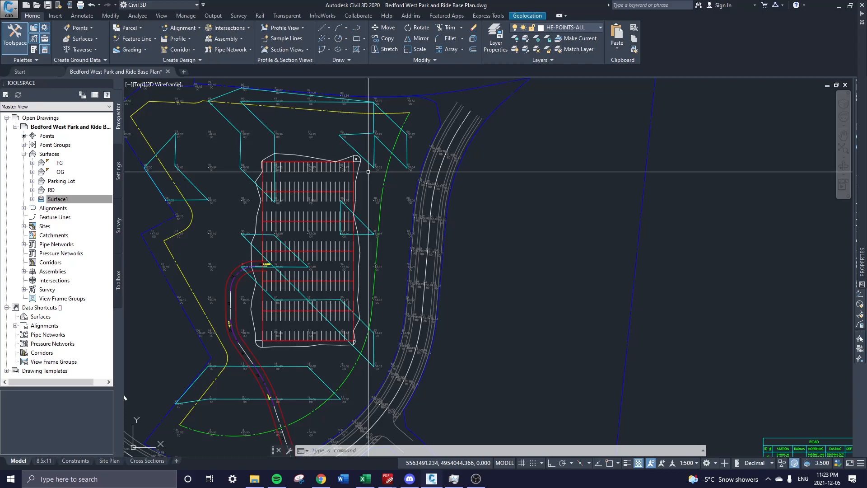
scroll(369, 172, "up", 2)
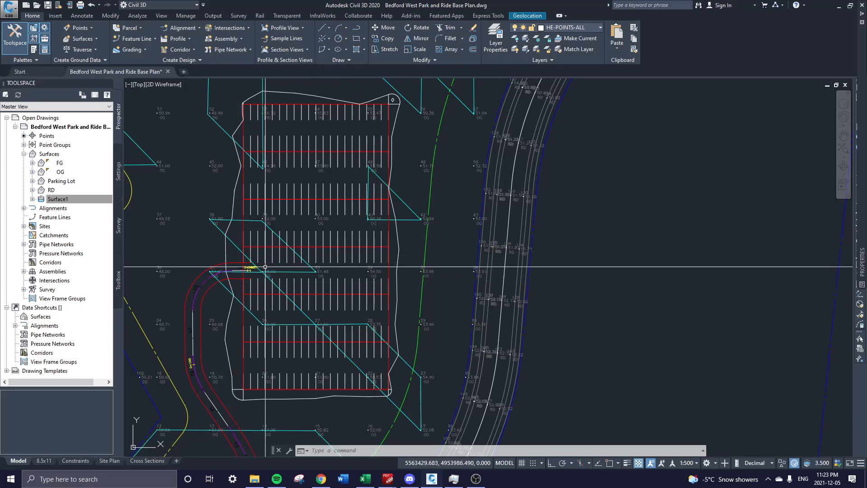
middle_click_drag(289, 318, 321, 262)
middle_click_drag(321, 360, 306, 281)
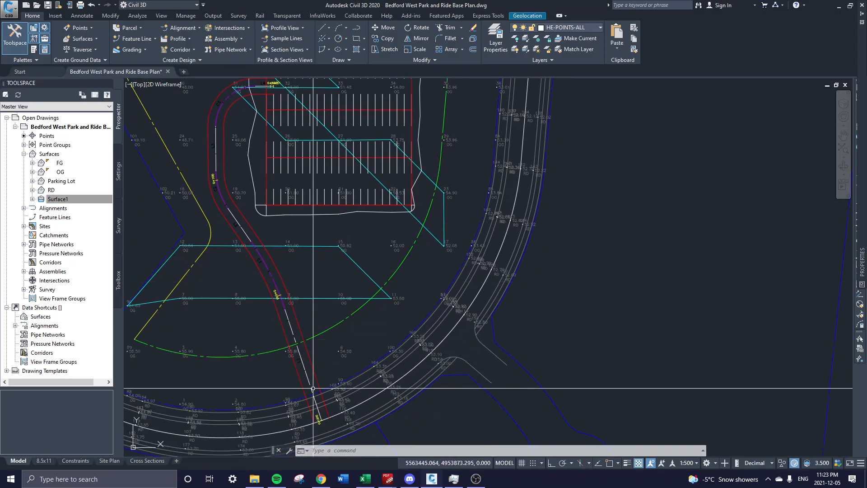
middle_click_drag(291, 240, 330, 299)
middle_click_drag(333, 150, 332, 197)
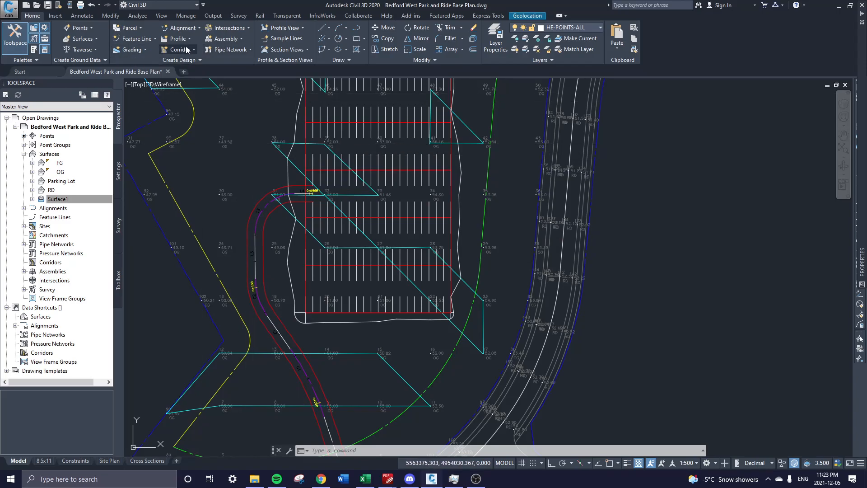
middle_click_drag(331, 141, 374, 216)
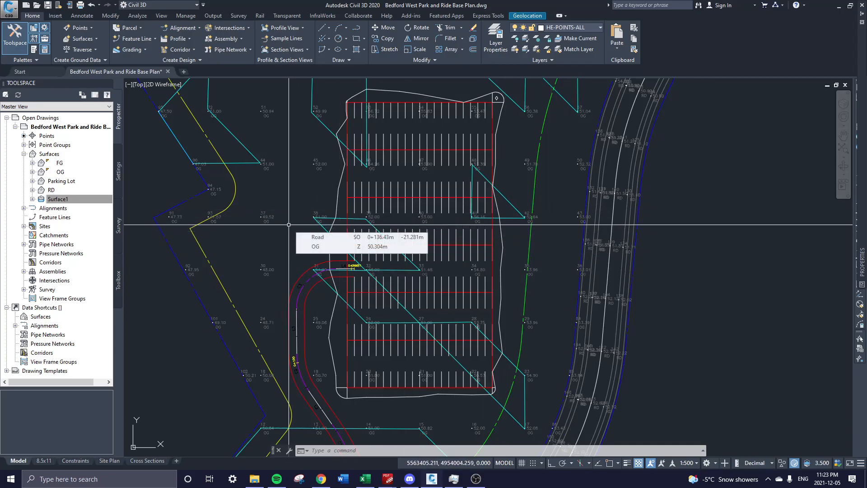
middle_click_drag(357, 313, 380, 214)
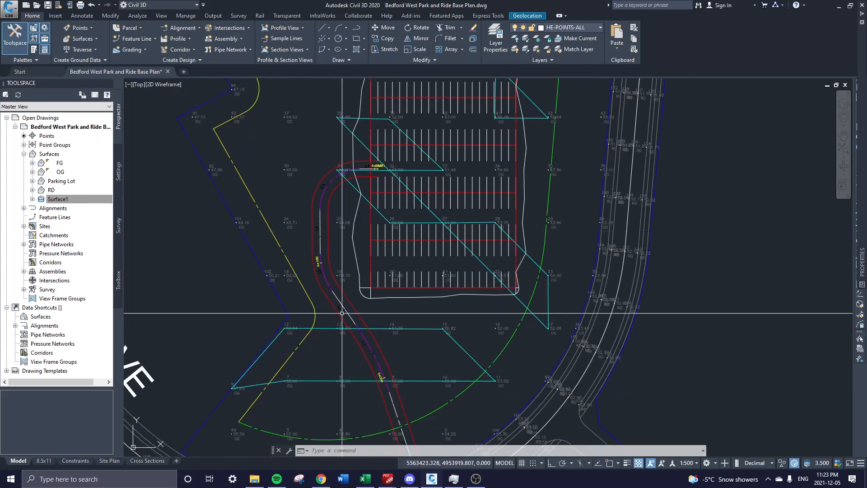
middle_click_drag(437, 144, 386, 194)
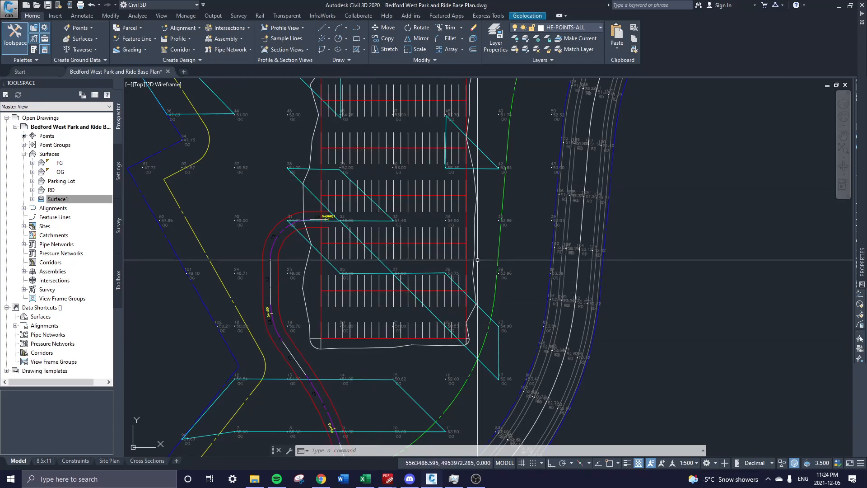
Center the whole lot in view and bring the Term Project 2021 PDF forward.
middle_click_drag(486, 200, 504, 256)
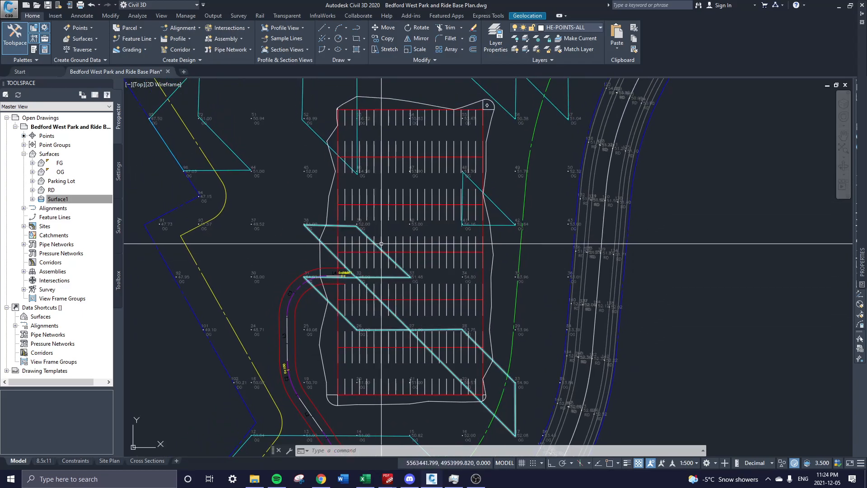
scroll(452, 233, "down", 3)
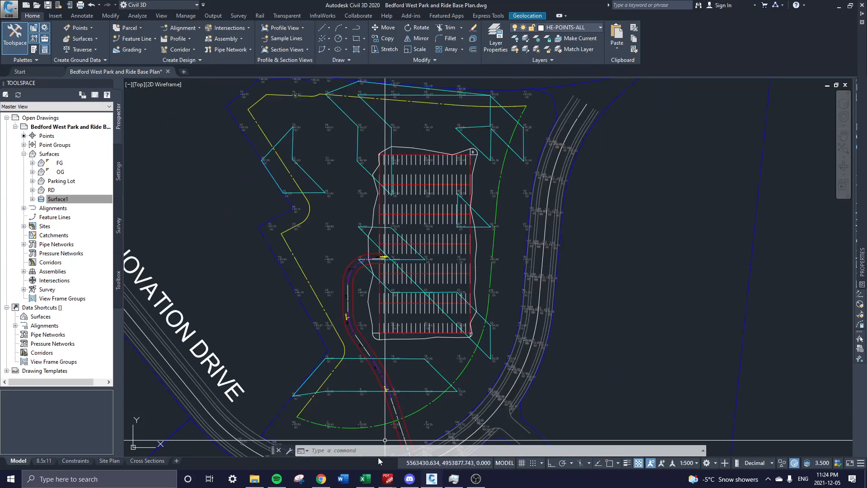
mouse_move(387, 479)
left_click(427, 436)
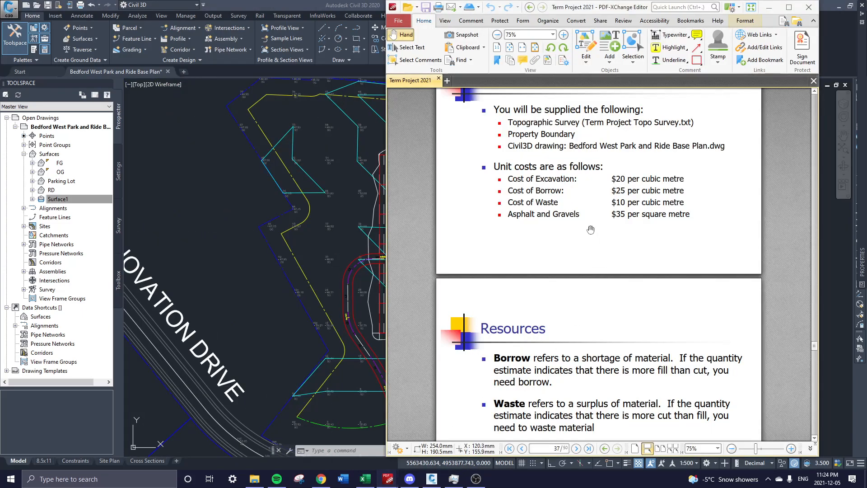
Read the PDF's Resources unit costs through to the page 41 Documentation list, then return to Civil 3D.
left_click_drag(591, 230, 591, 270)
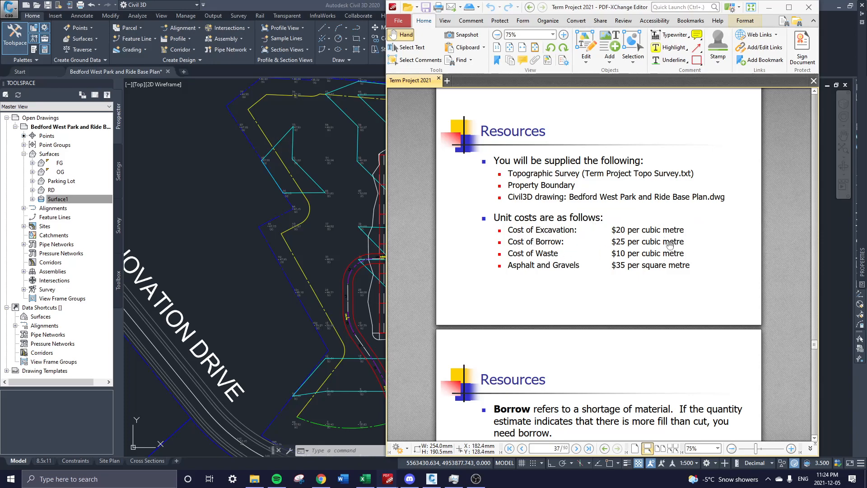
left_click_drag(701, 256, 707, 199)
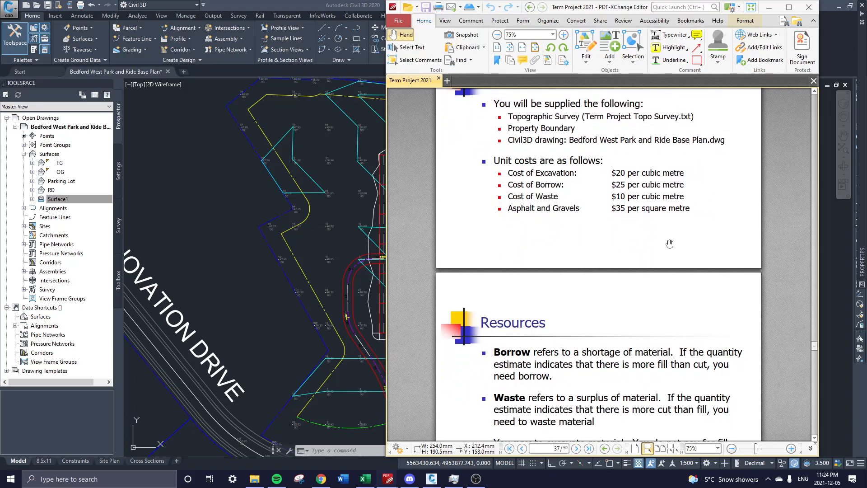
left_click_drag(674, 314, 682, 245)
scroll(674, 295, "down", 10)
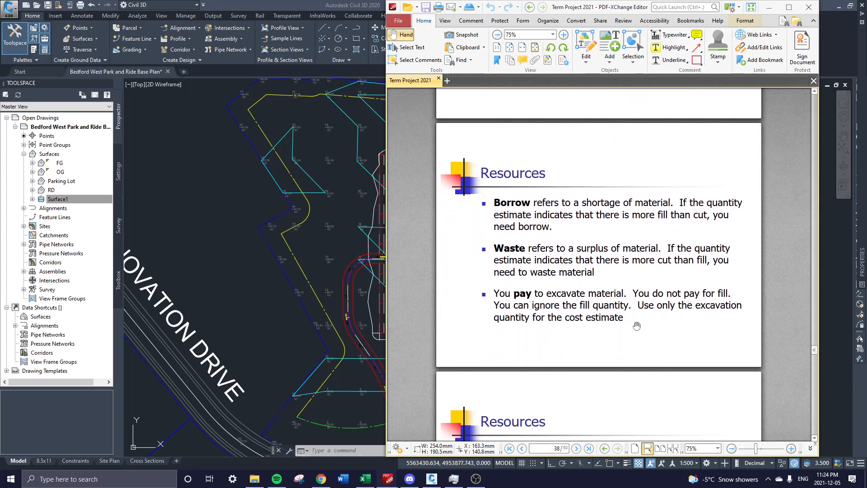
scroll(631, 292, "down", 4)
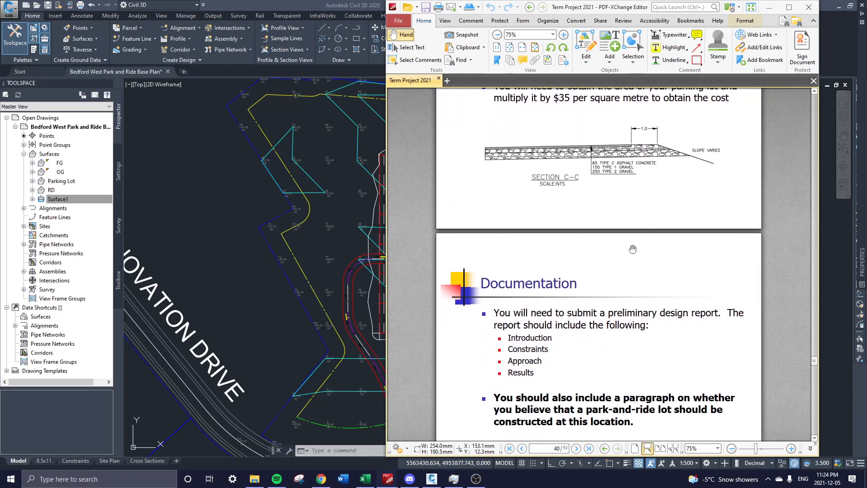
scroll(595, 295, "down", 3)
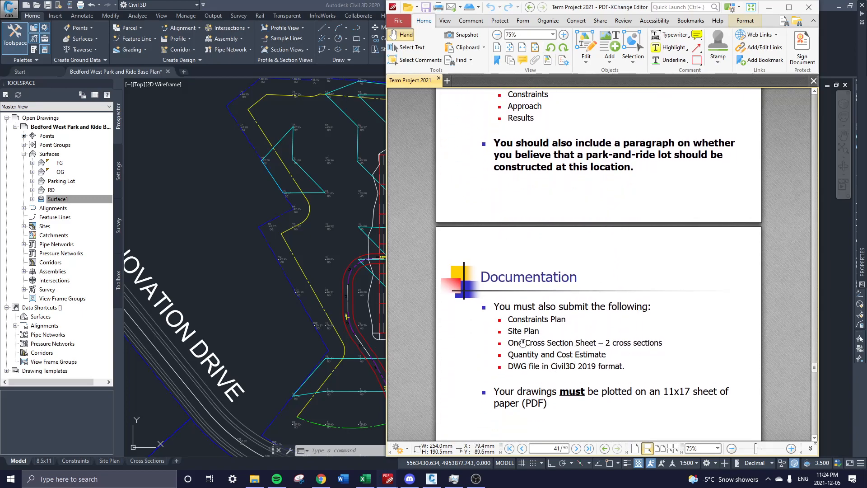
left_click(338, 251)
Switch to the Constraints layout sheet, glancing at Site Plan, and recentre the sheet.
scroll(328, 230, "up", 3)
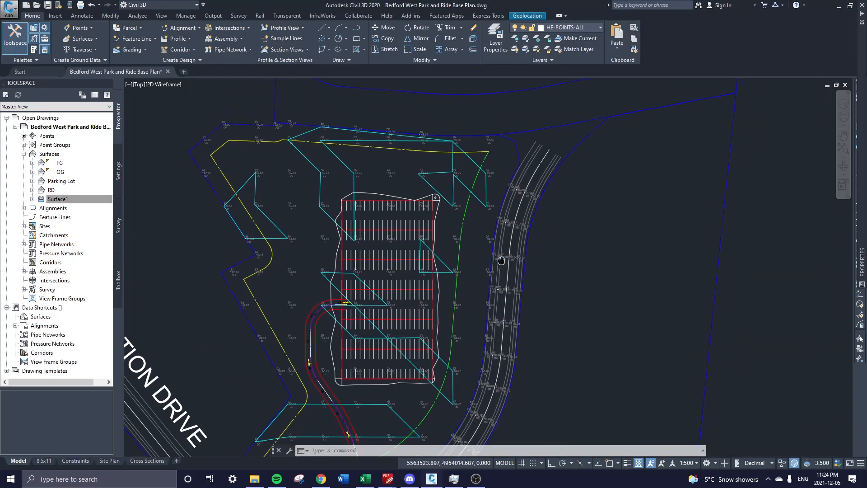
left_click(75, 461)
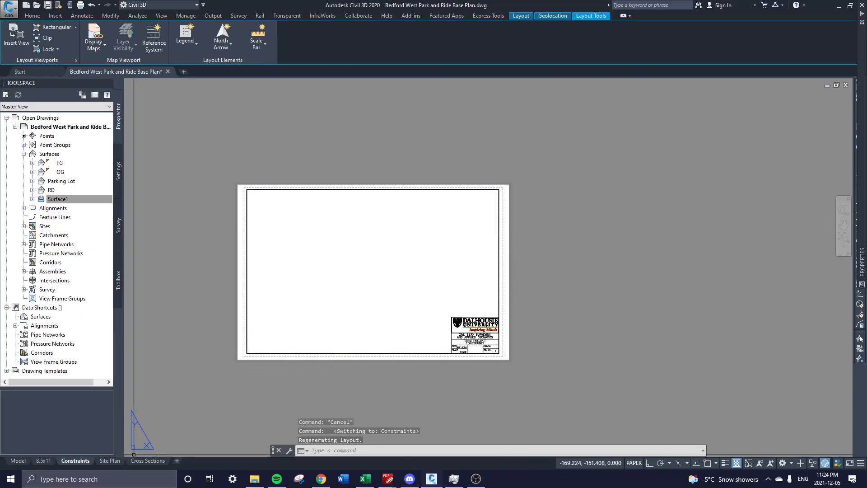
left_click(119, 461)
left_click(75, 461)
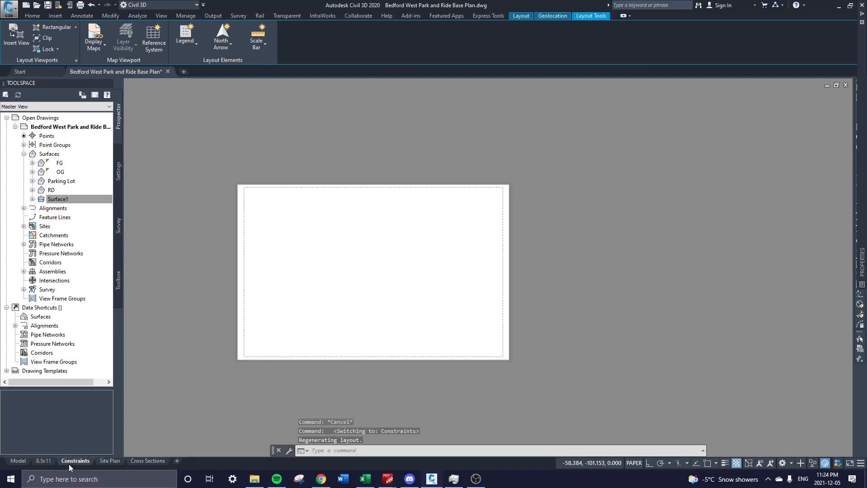
middle_click_drag(350, 230, 491, 238)
middle_click_drag(434, 271, 371, 239)
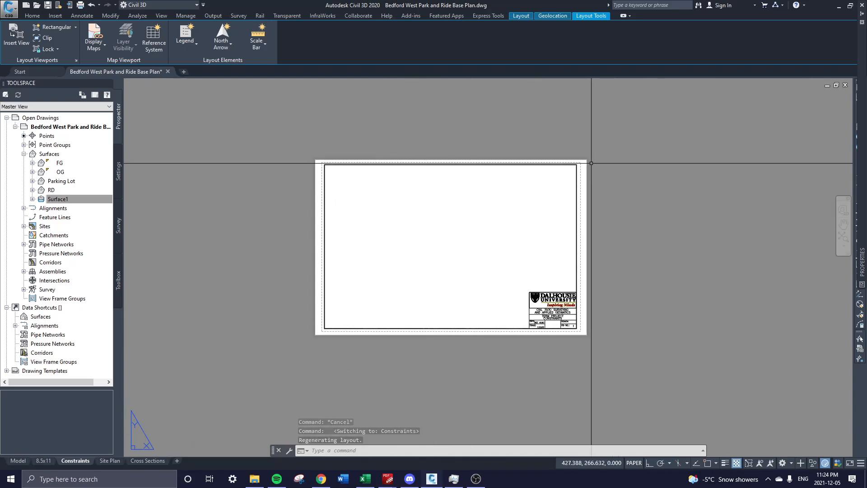
Open the Properties palette with PR and check the layer setting.
type("pr")
key("Return")
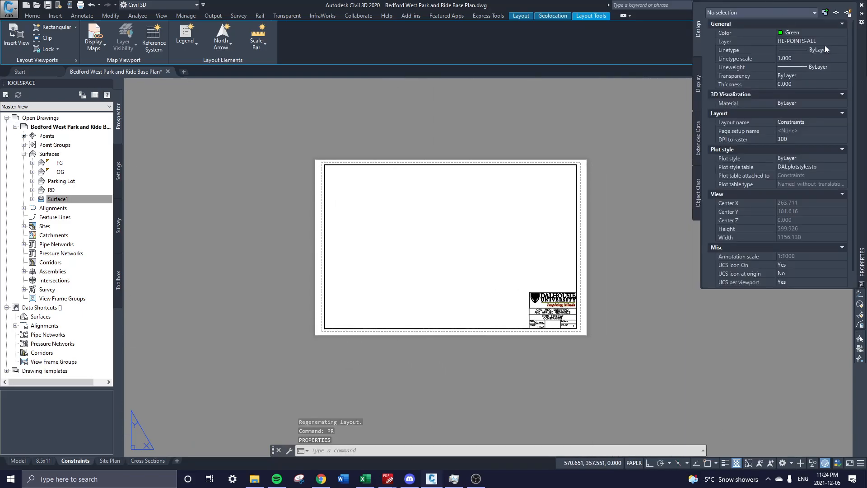
left_click(824, 42)
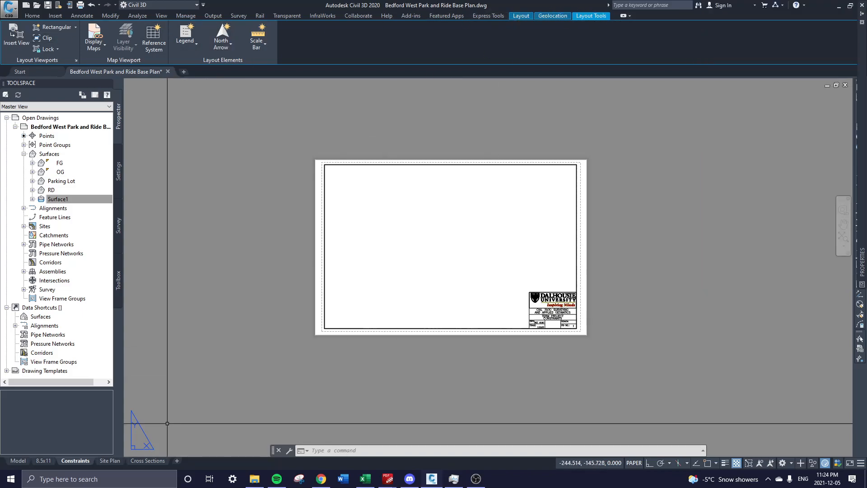
Return from model space to the Constraints sheet and browse the Geolocation and Layout ribbon tabs.
left_click(21, 461)
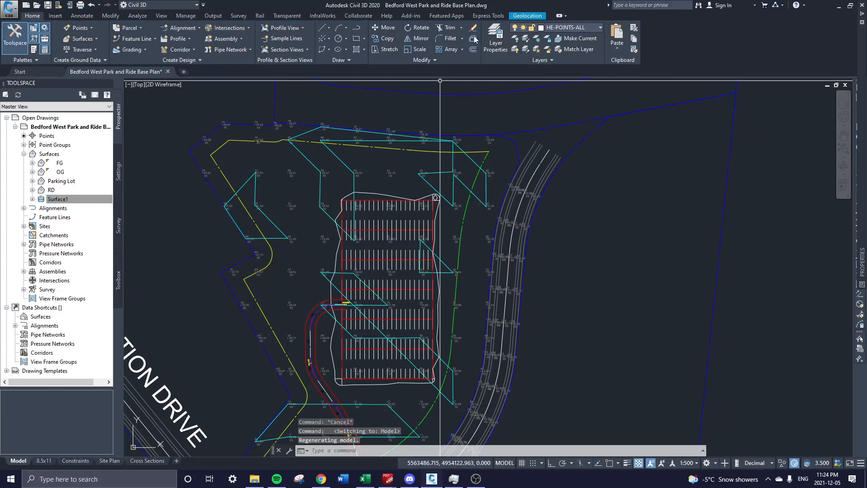
left_click(75, 461)
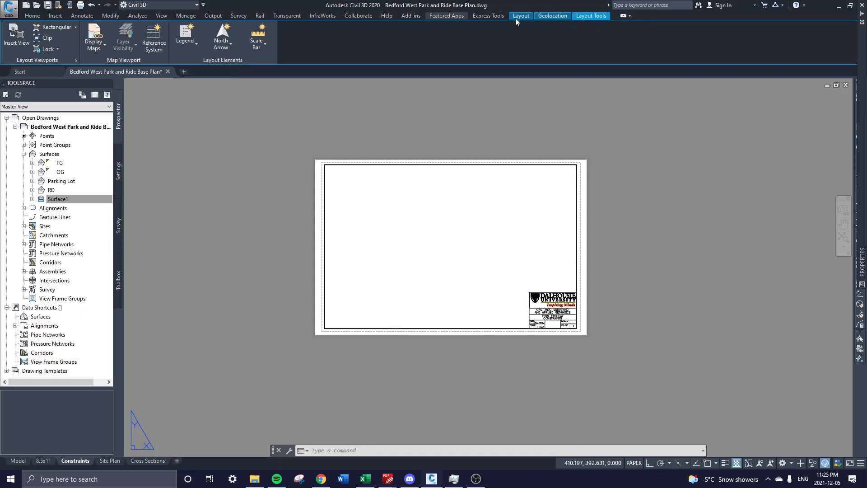
left_click(555, 17)
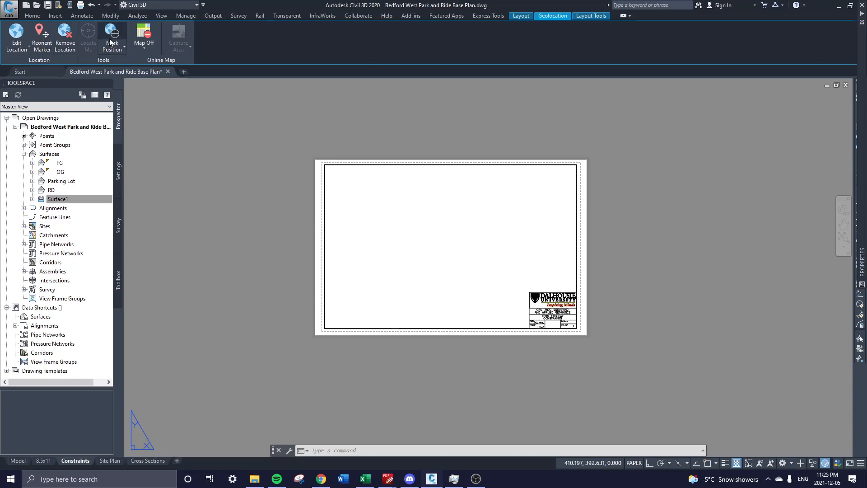
left_click(522, 18)
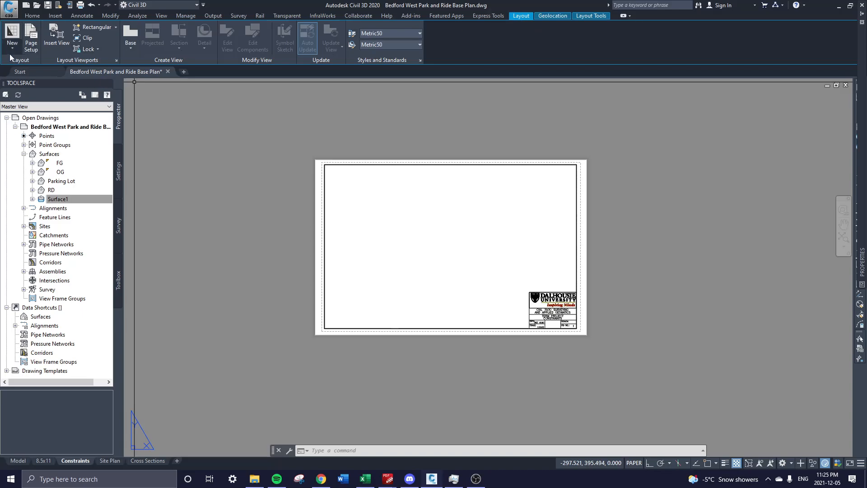
Draw a rectangular viewport from the border's top-left to lower-right corner and activate it.
left_click(601, 17)
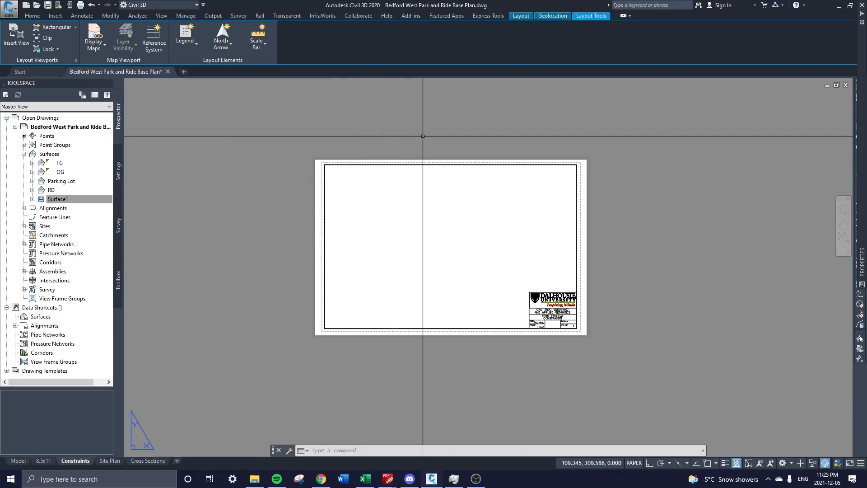
middle_click_drag(410, 134, 347, 140)
scroll(385, 284, "up", 2)
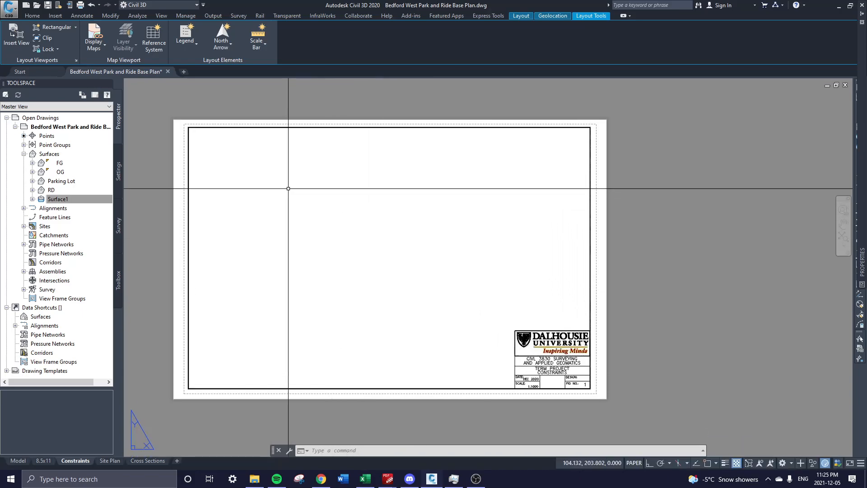
left_click(44, 28)
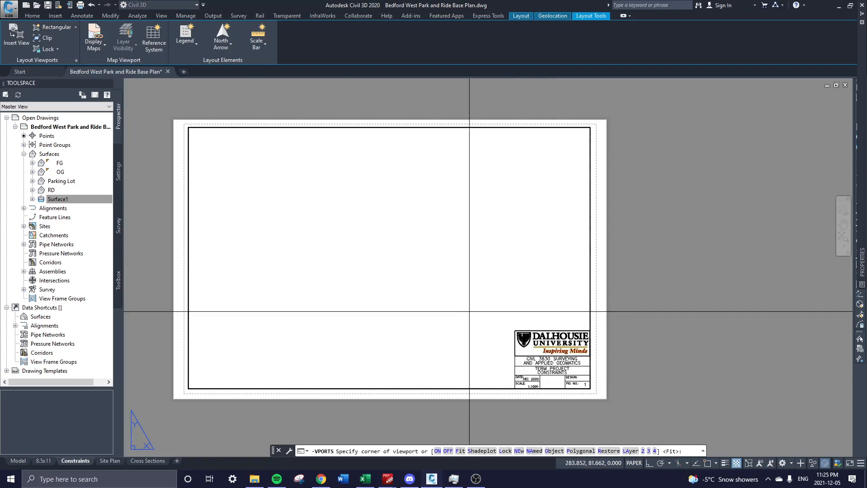
middle_click_drag(469, 310, 455, 267)
middle_click_drag(208, 130, 234, 162)
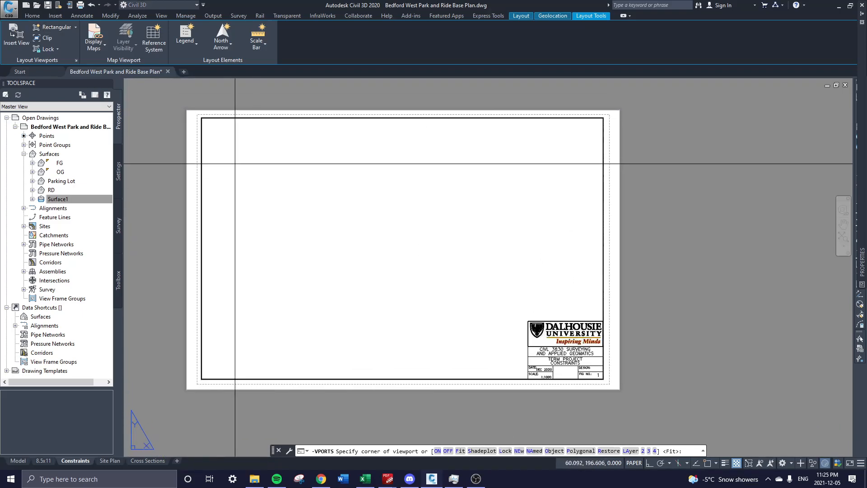
left_click(209, 123)
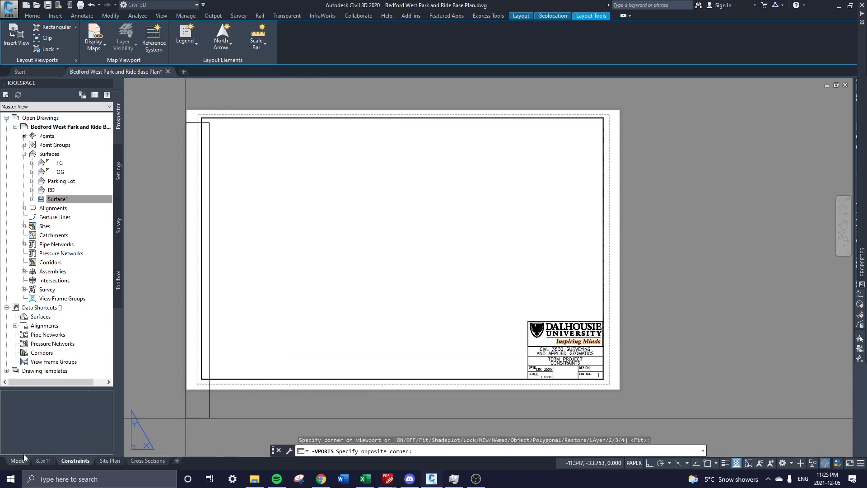
left_click(596, 312)
double_click(371, 267)
middle_click_drag(344, 230, 438, 234)
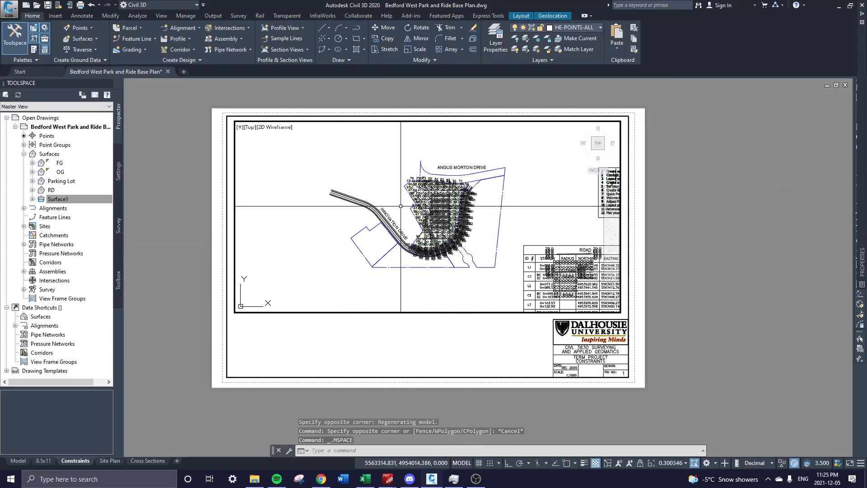
Zoom the viewport onto the parking lot and Innovation Drive, then regenerate with RE.
scroll(434, 211, "up", 5)
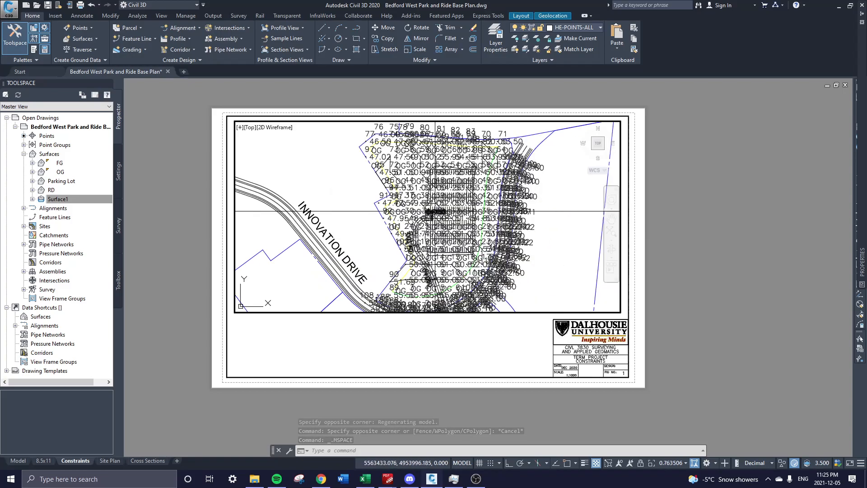
scroll(441, 223, "down", 3)
scroll(442, 226, "up", 2)
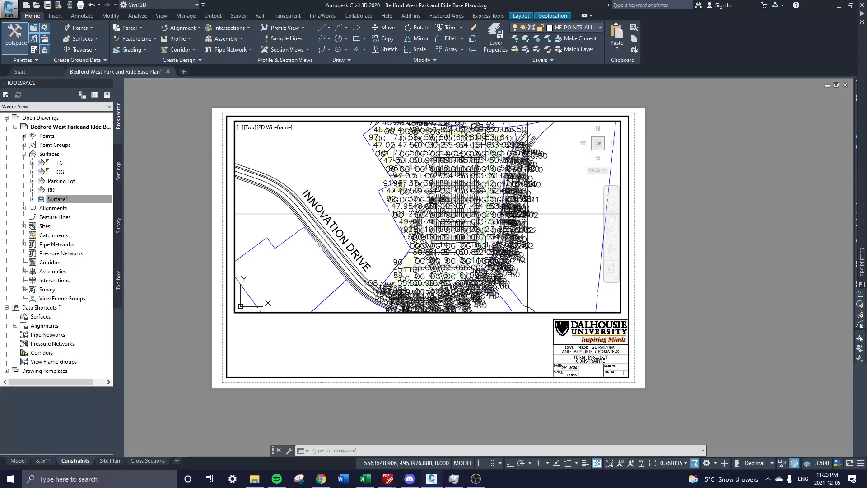
type("RE")
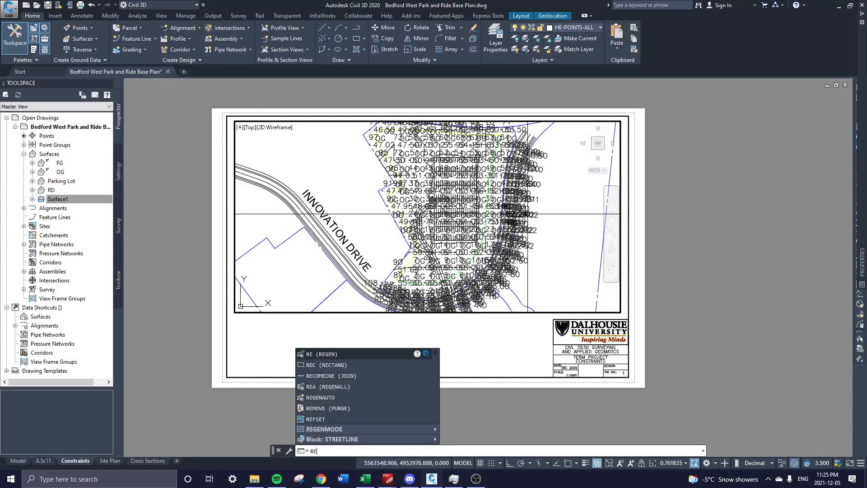
key("Return")
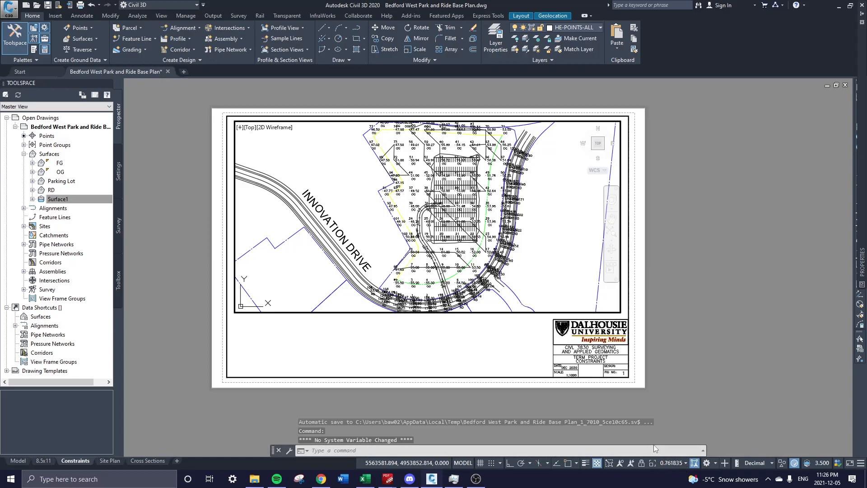
Set both the annotation scale and the viewport scale to 1:1000.
left_click(668, 464)
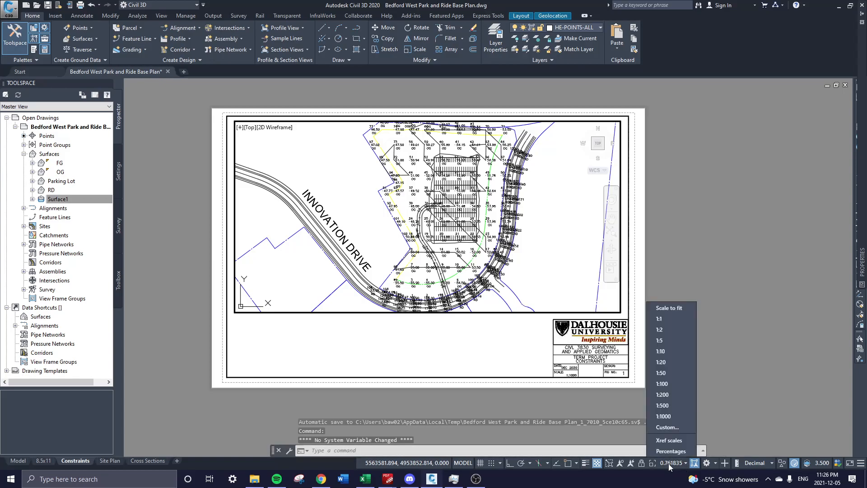
left_click(661, 419)
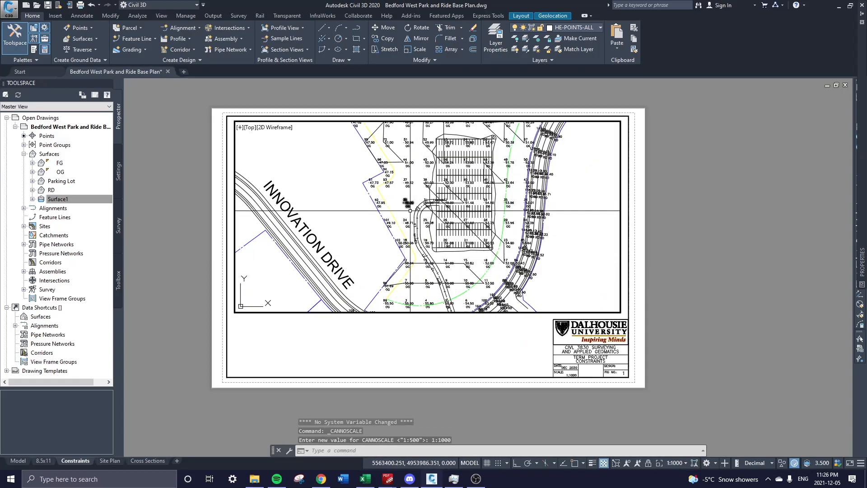
left_click(673, 464)
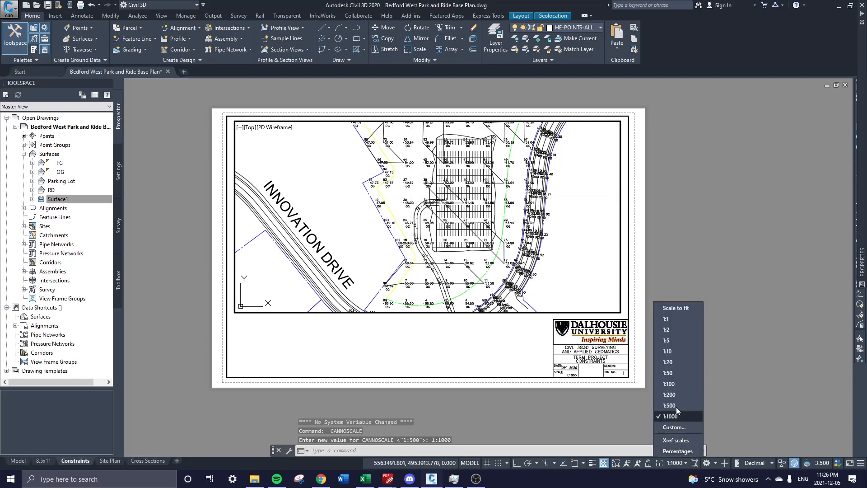
left_click(674, 362)
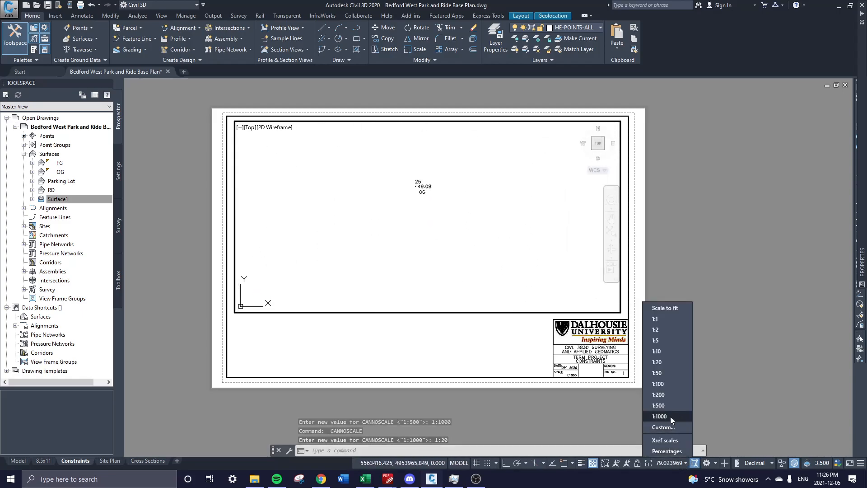
left_click(659, 416)
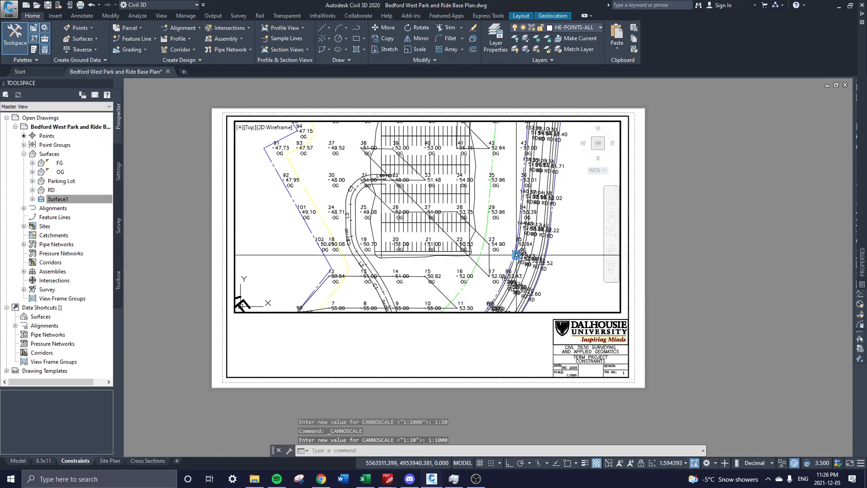
left_click(674, 464)
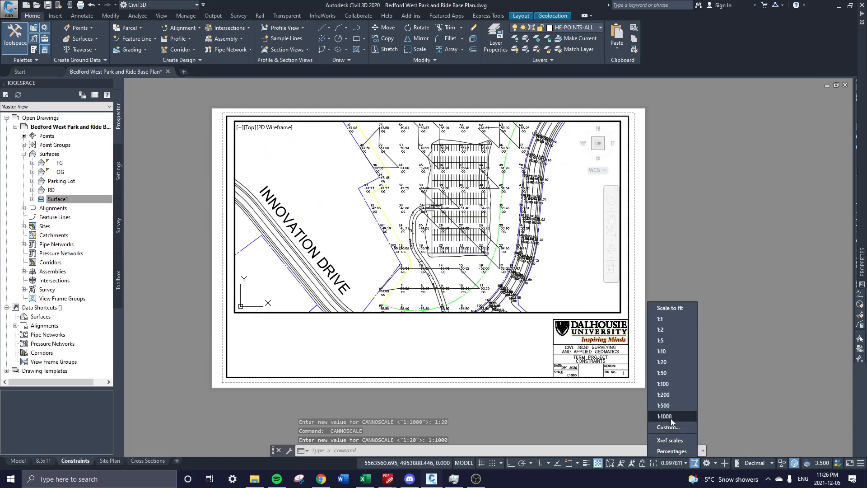
left_click(671, 419)
Recentre the parking lot in the viewport, toggling viewport lock, and reapply the 1:1000 scale.
middle_click_drag(521, 218, 511, 230)
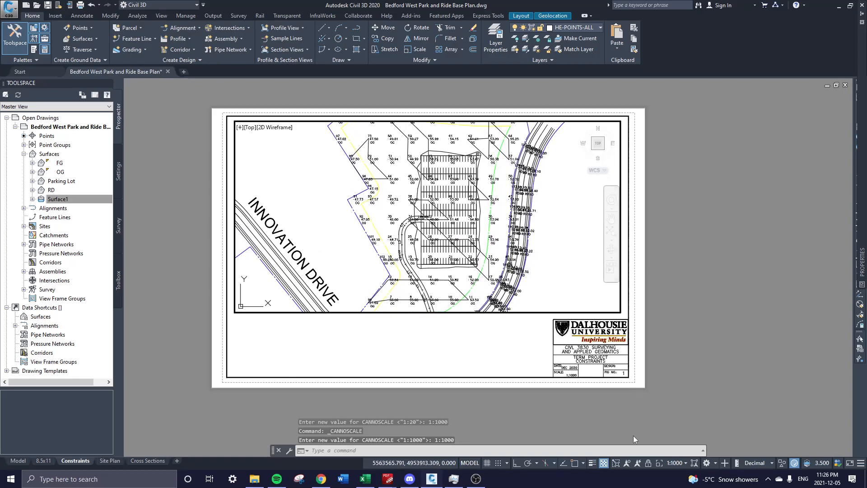
left_click(649, 462)
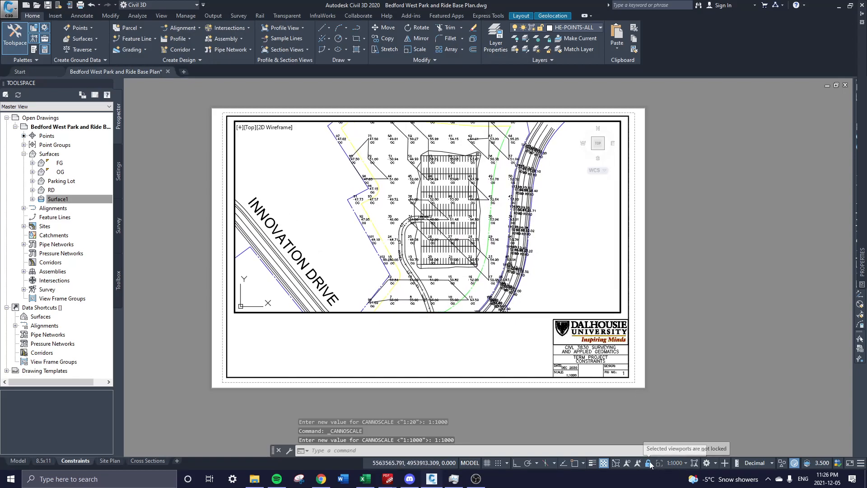
scroll(452, 264, "up", 3)
scroll(440, 226, "down", 3)
left_click(649, 463)
scroll(426, 219, "up", 4)
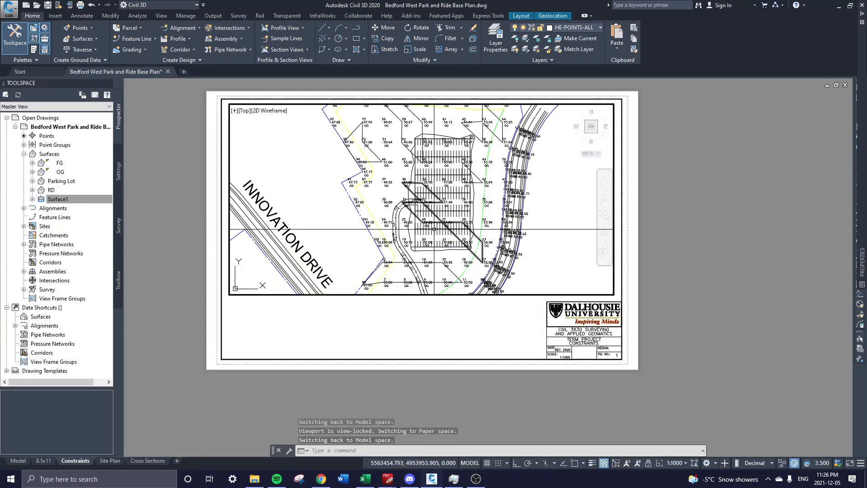
scroll(426, 219, "down", 4)
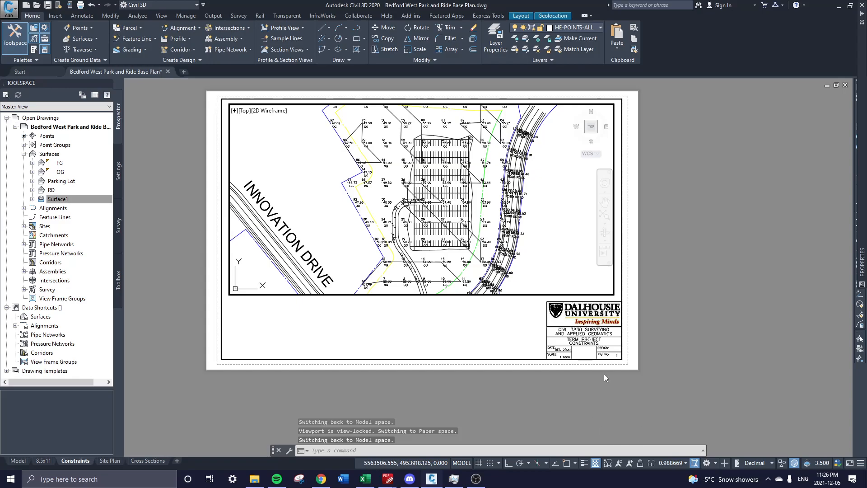
mouse_move(451, 210)
middle_mouse_down()
mouse_move(449, 201)
mouse_move(445, 208)
middle_mouse_up()
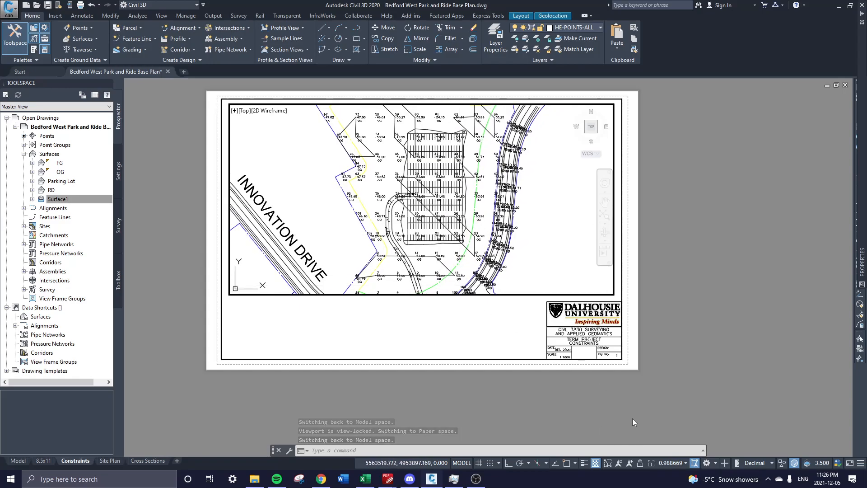
left_click(673, 463)
left_click(664, 420)
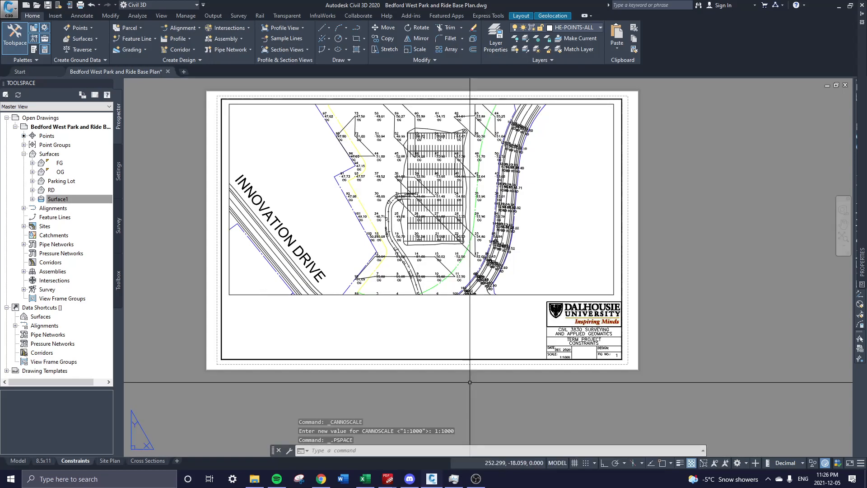
Switch back to paper space and recentre the Constraints sheet in the view.
double_click(366, 301)
key("Escape")
scroll(367, 270, "up", 5)
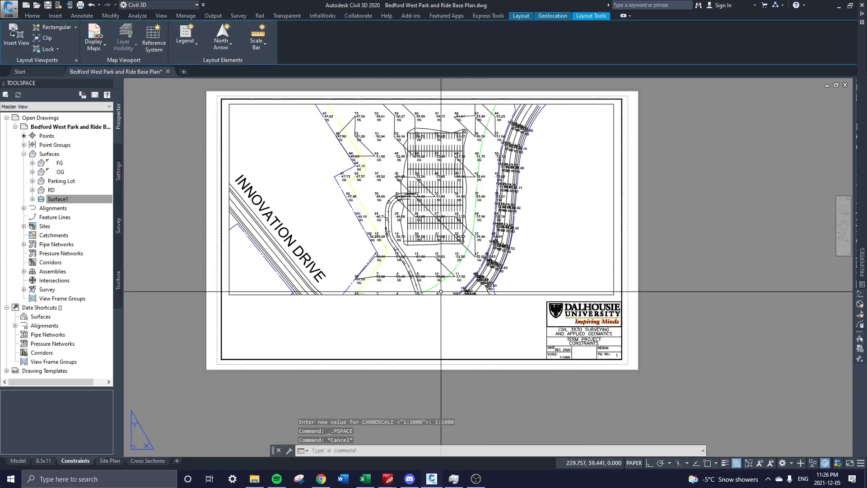
scroll(341, 195, "down", 6)
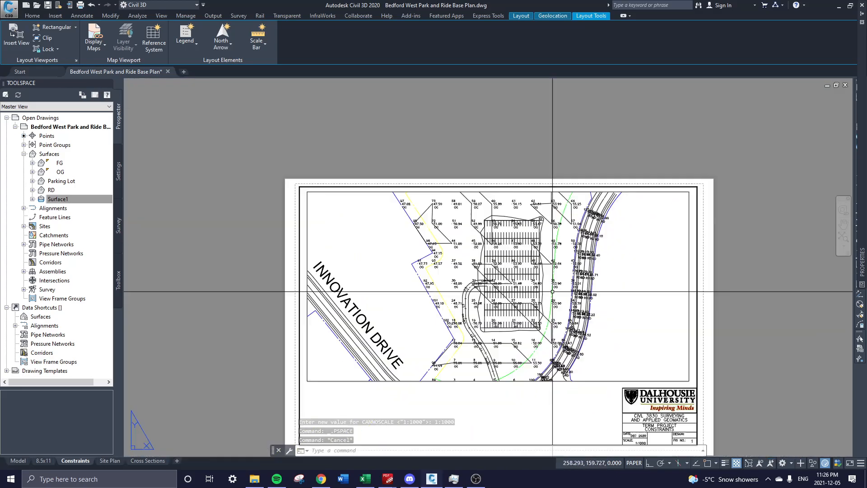
middle_click_drag(552, 291, 432, 251)
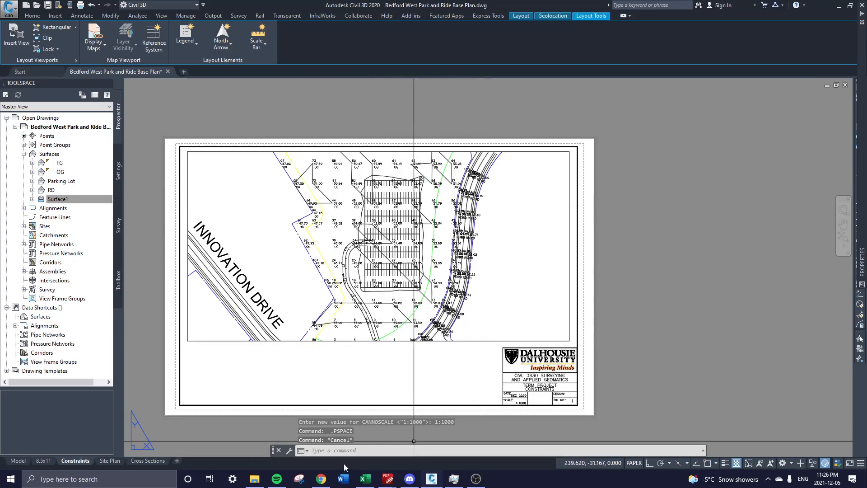
middle_click_drag(340, 192, 340, 192)
scroll(475, 335, "up", 4)
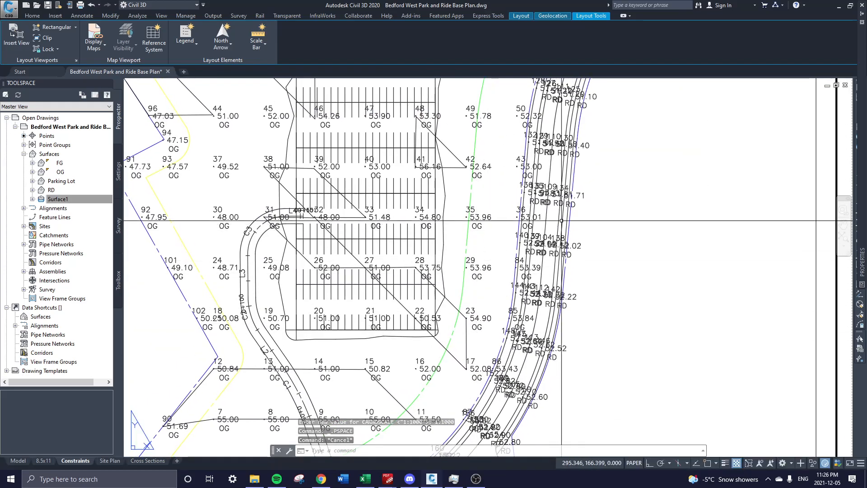
scroll(475, 335, "down", 3)
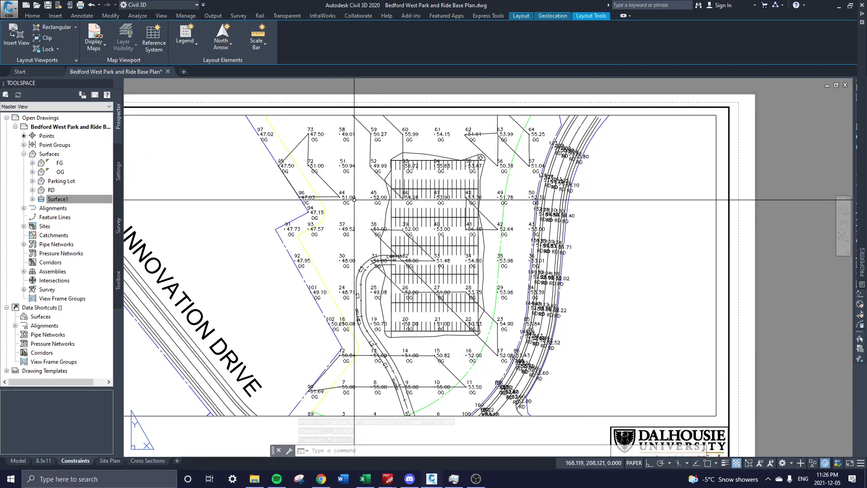
Set the RD point group's point style and point label style to <none>.
double_click(66, 145)
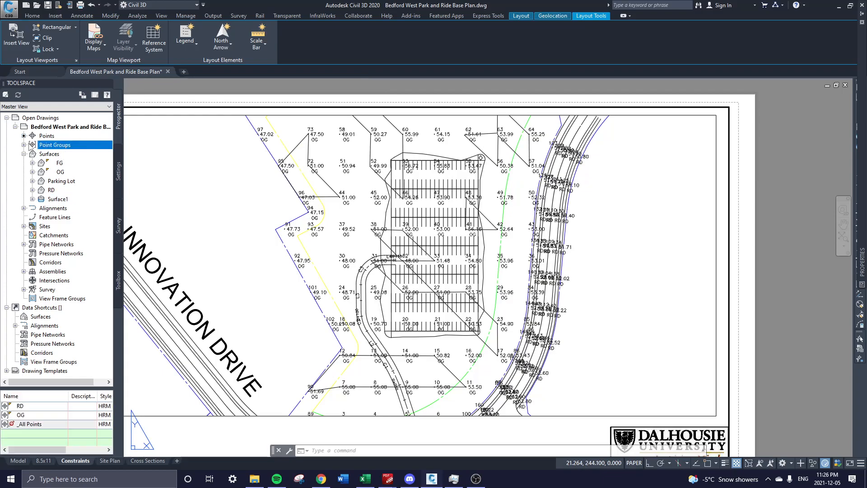
right_click(58, 155)
left_click(85, 162)
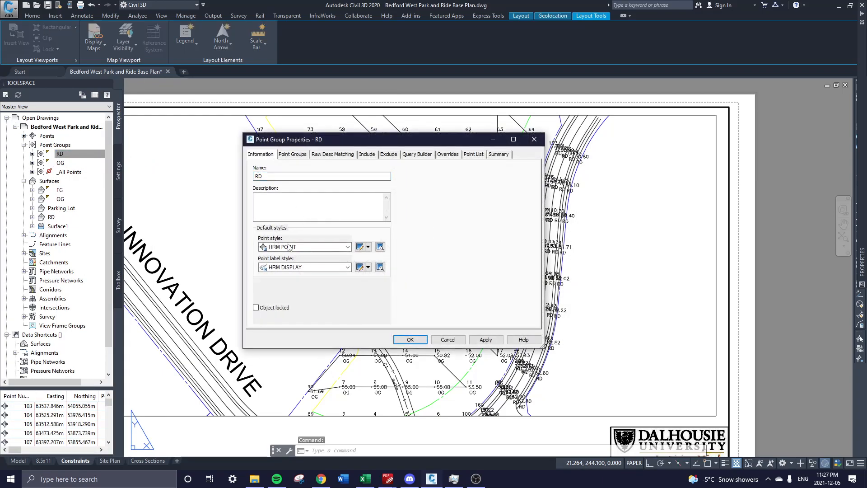
left_click(293, 247)
left_click(287, 255)
left_click(287, 268)
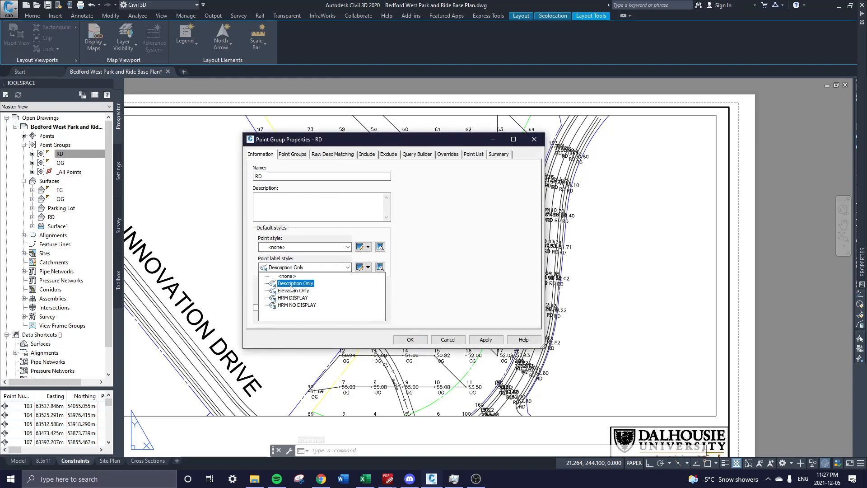
left_click(287, 279)
left_click(486, 342)
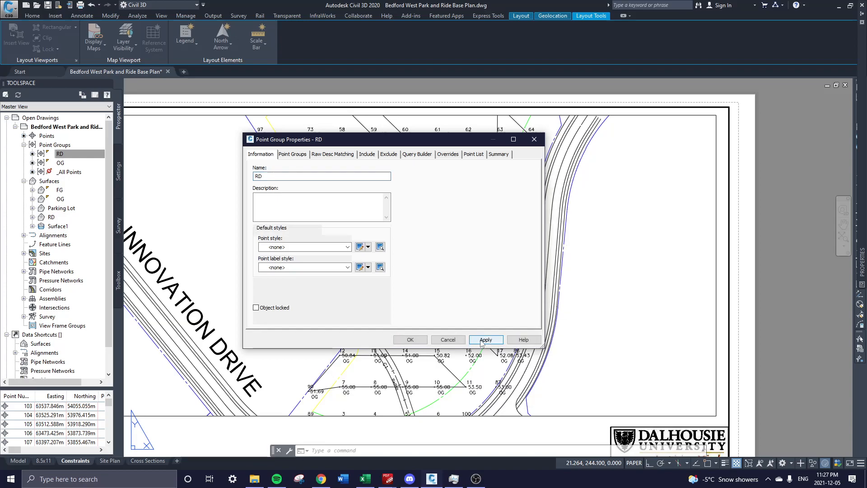
left_click(410, 340)
Set the OG point group's point style and point label style to <none>.
left_click(61, 163)
right_click(67, 164)
left_click(94, 168)
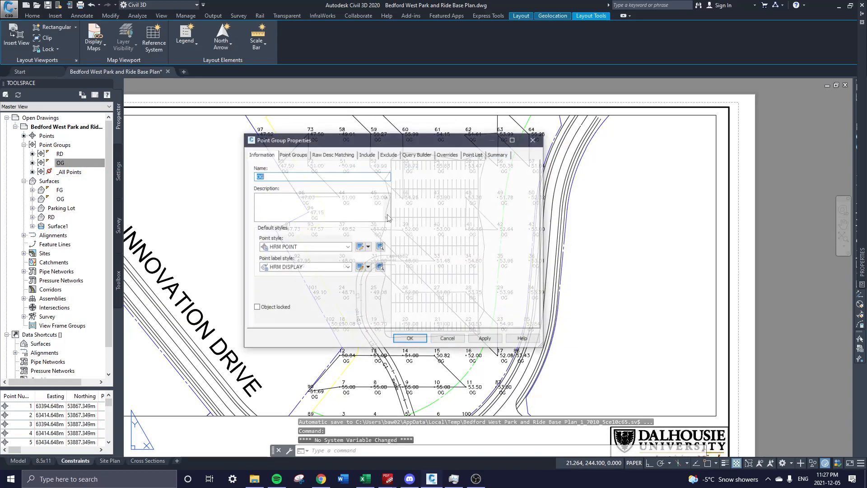
left_click(311, 247)
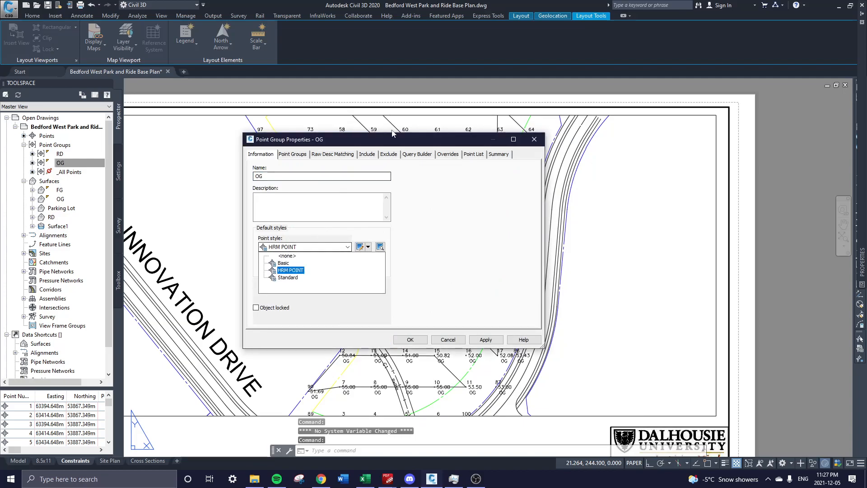
left_click(287, 256)
left_click(295, 268)
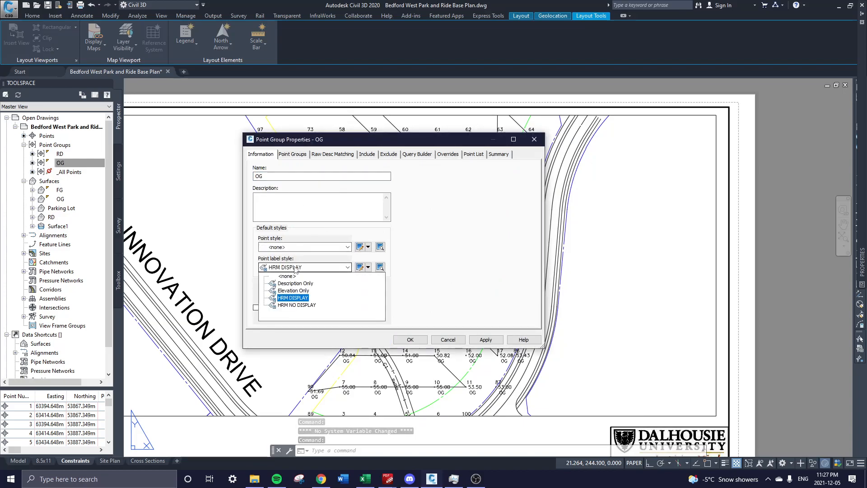
left_click(289, 277)
left_click(441, 339)
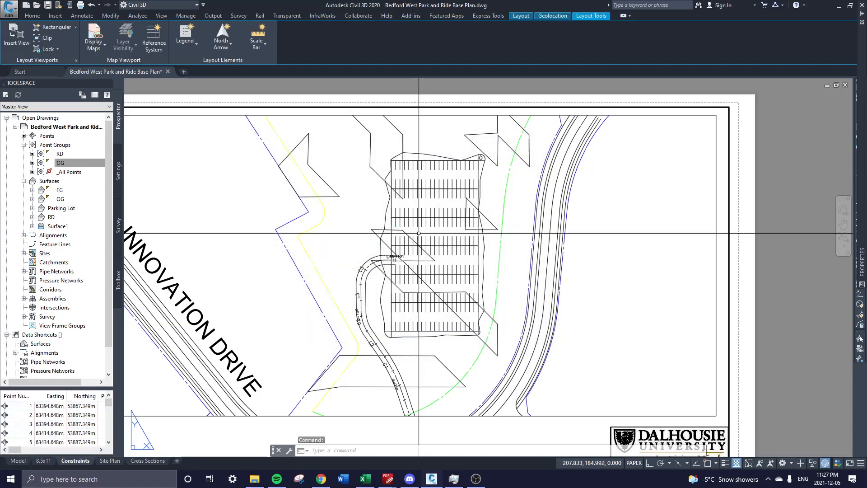
middle_click_drag(463, 331, 471, 286)
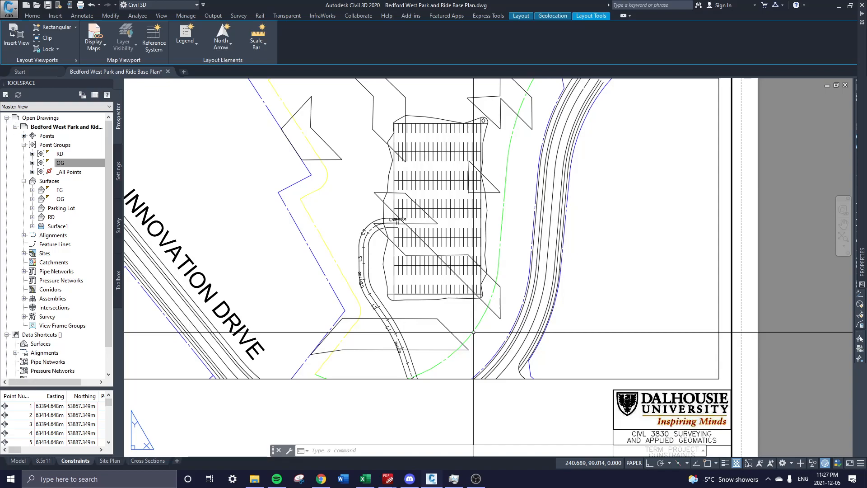
scroll(488, 302, "down", 2)
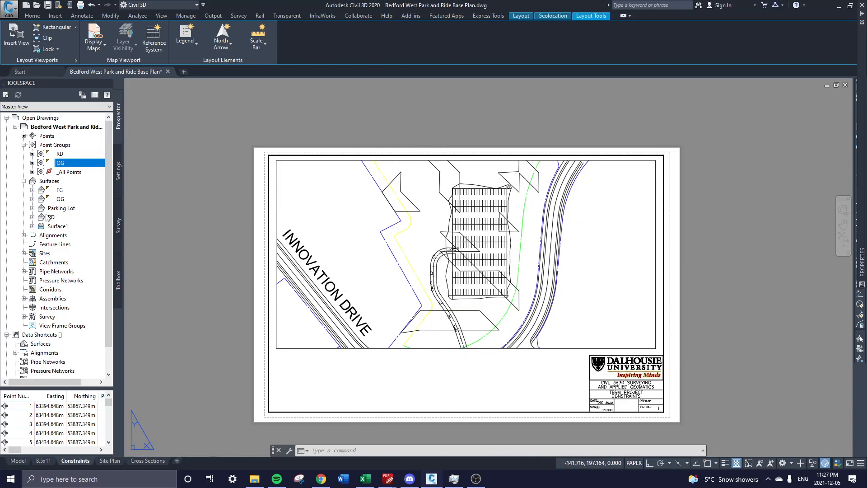
right_click(60, 199)
left_click(83, 207)
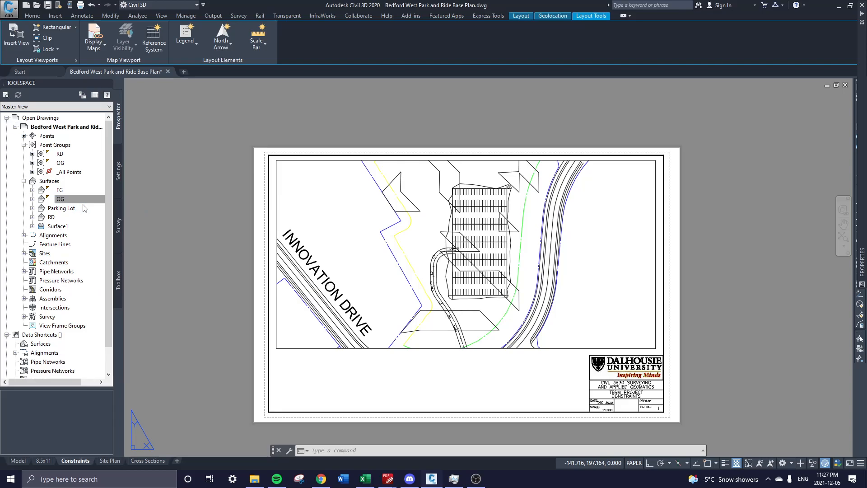
left_click(197, 214)
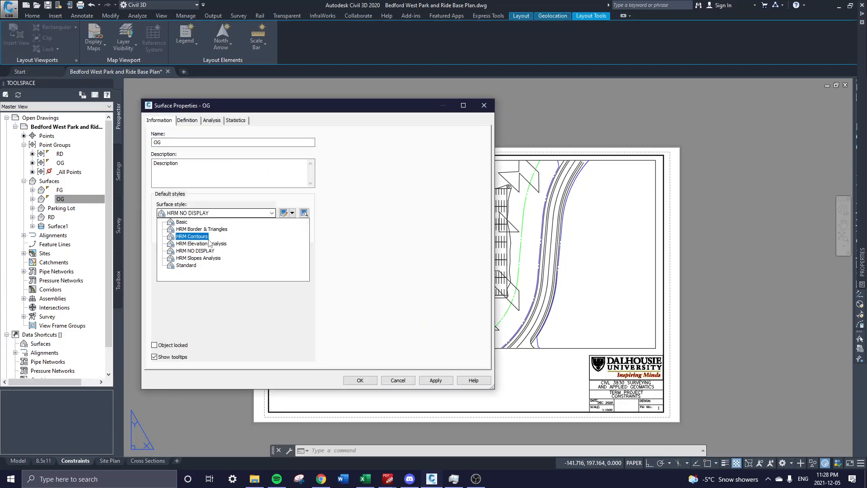
left_click(204, 239)
left_click(432, 381)
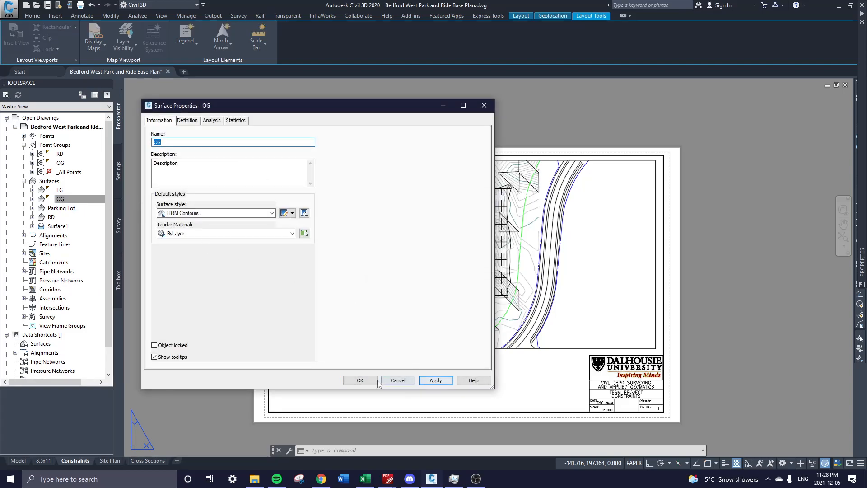
left_click(360, 380)
scroll(460, 226, "up", 2)
scroll(460, 240, "up", 2)
middle_click_drag(460, 246, 365, 238)
scroll(400, 241, "down", 2)
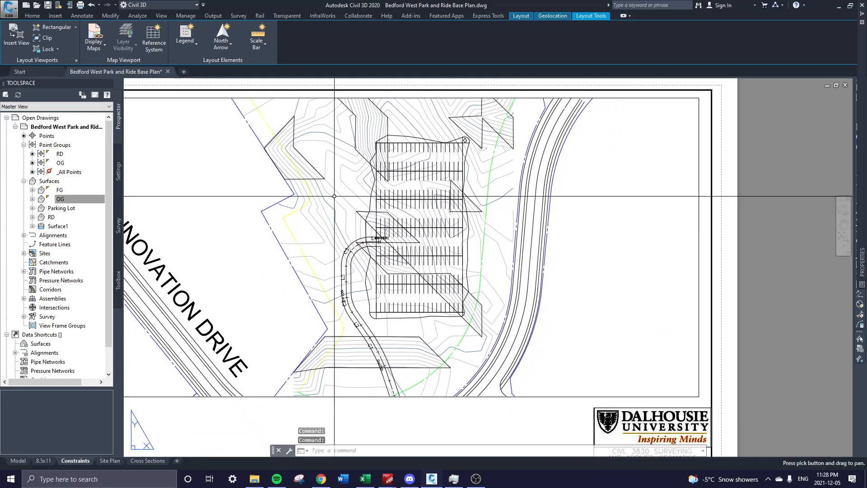
double_click(333, 196)
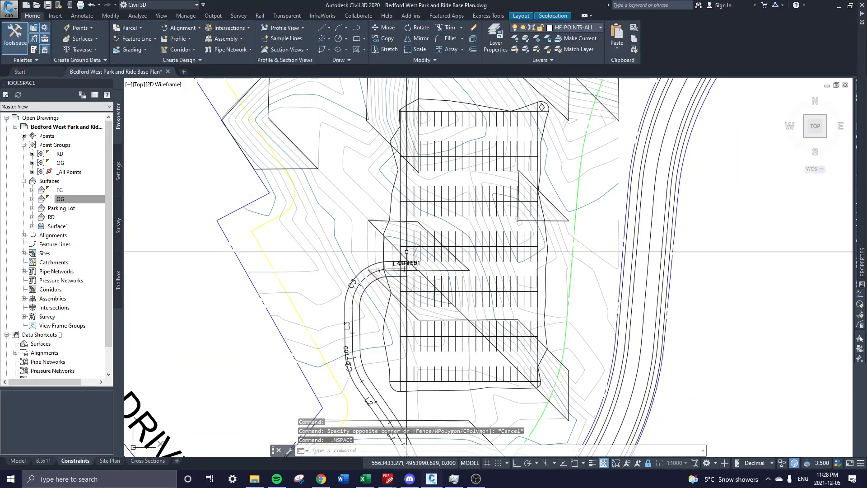
scroll(388, 267, "down", 3)
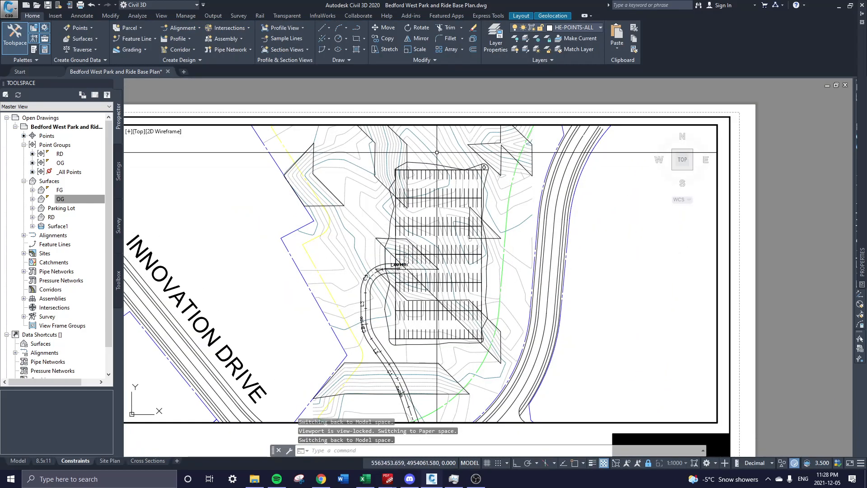
middle_click_drag(385, 253, 386, 267)
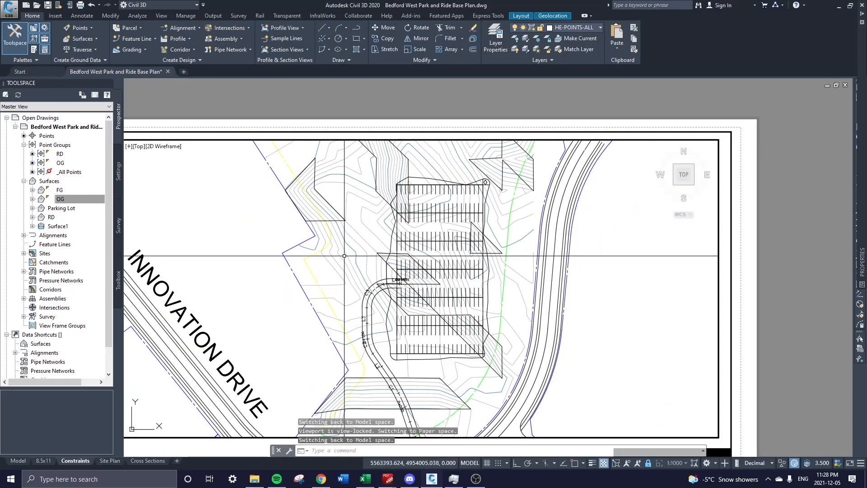
left_click(330, 263)
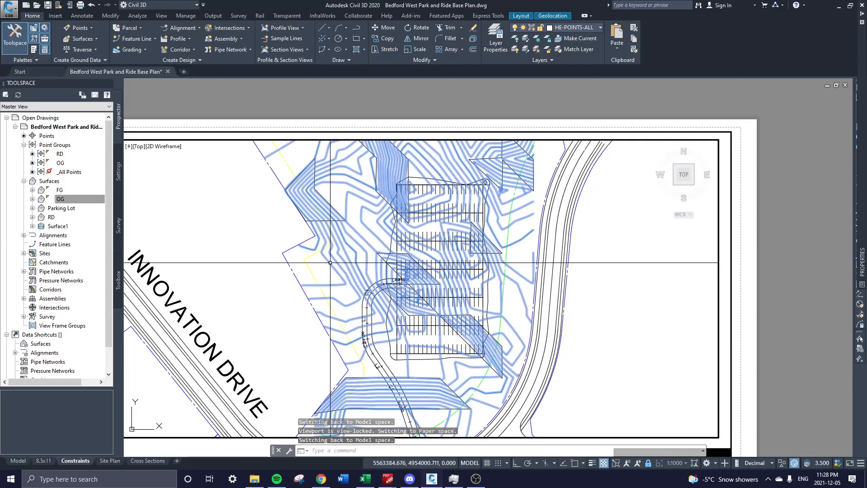
key("Escape")
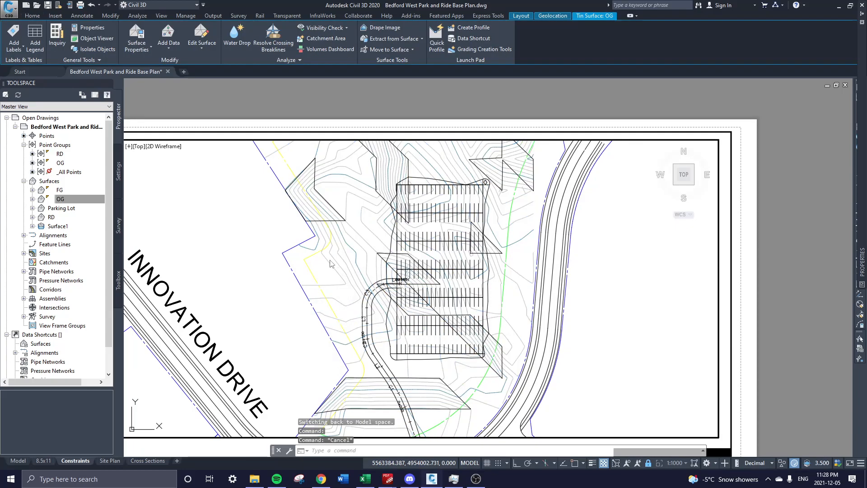
Start Contour - Multiple labelling from Annotate > Add Labels and pick the OG surface.
left_click(82, 17)
left_click(22, 53)
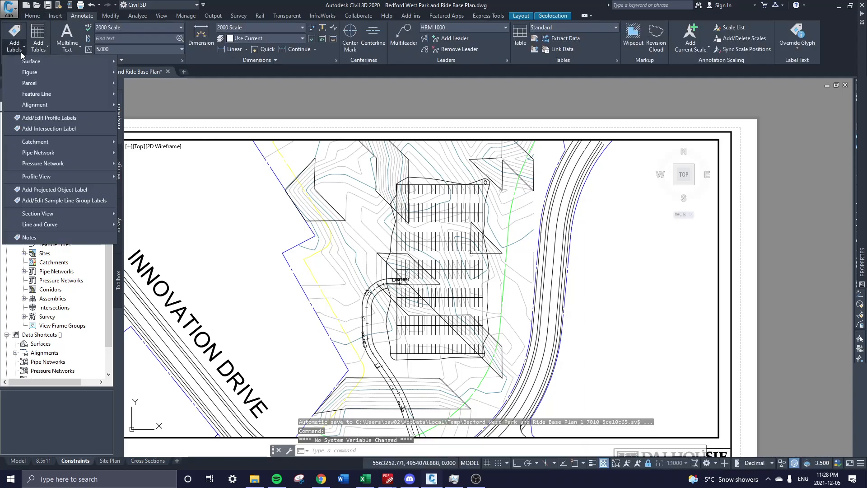
mouse_move(54, 64)
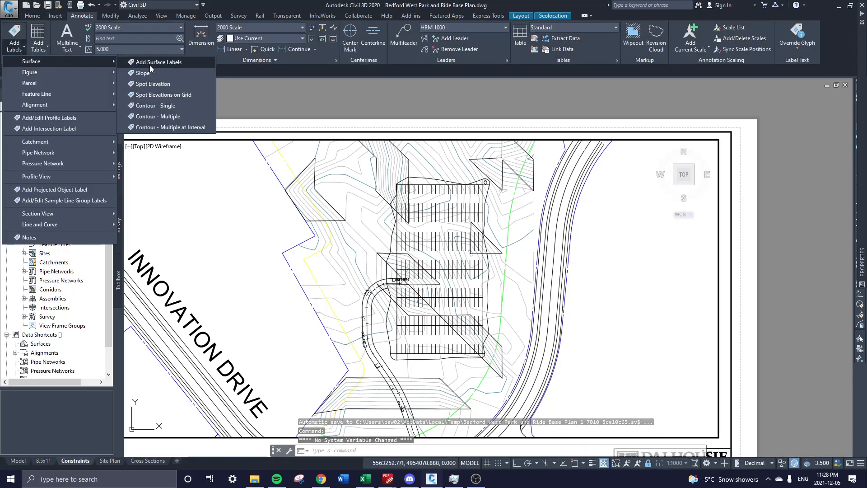
left_click(164, 121)
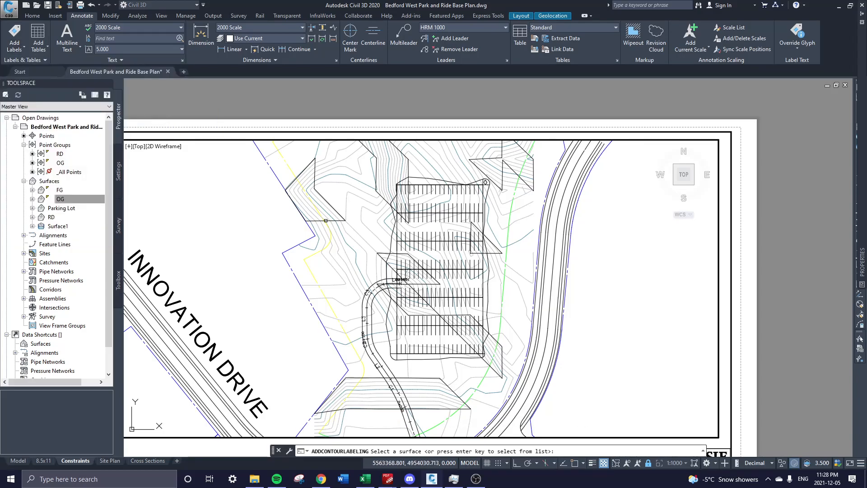
middle_click_drag(419, 431, 416, 390)
scroll(330, 221, "up", 2)
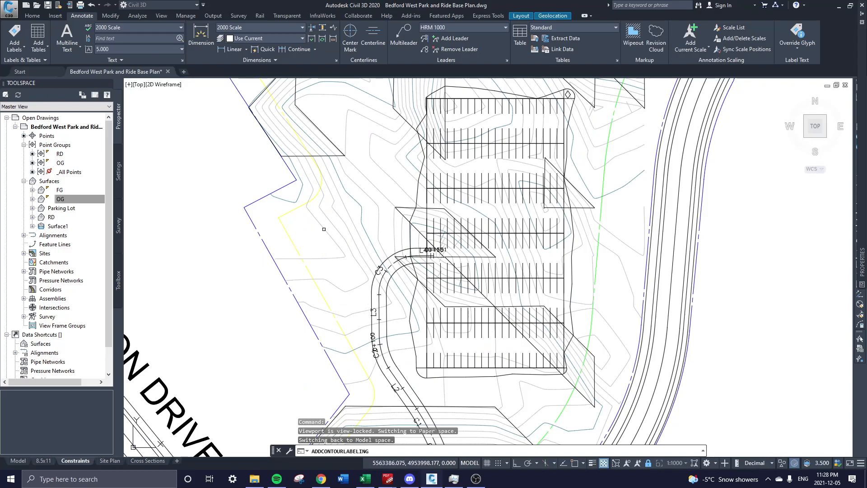
middle_click_drag(408, 227, 420, 304)
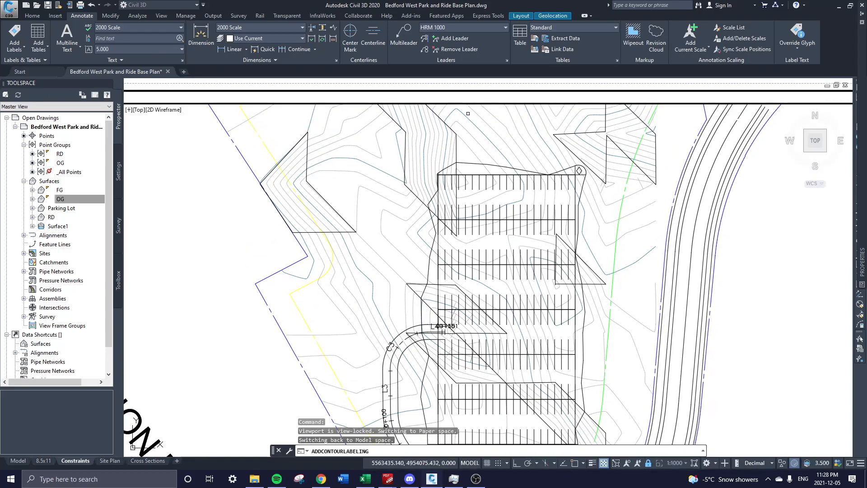
mouse_move(521, 194)
middle_mouse_down()
mouse_move(519, 169)
mouse_move(507, 167)
middle_mouse_up()
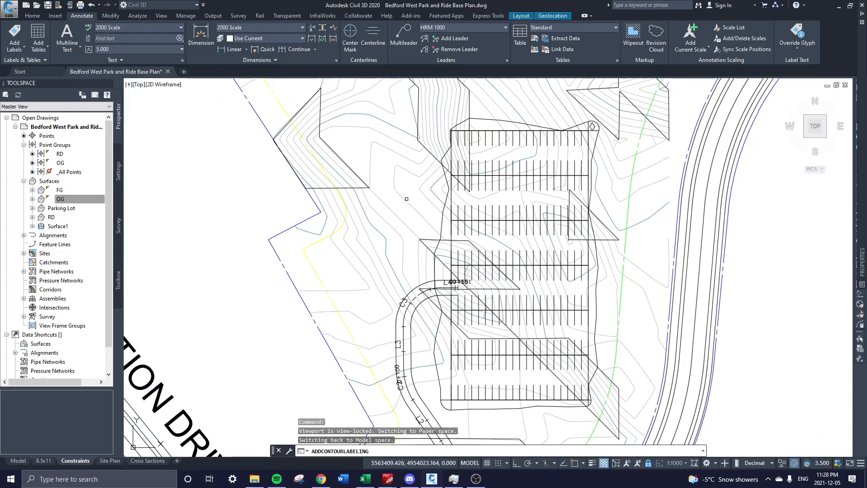
left_click(406, 199)
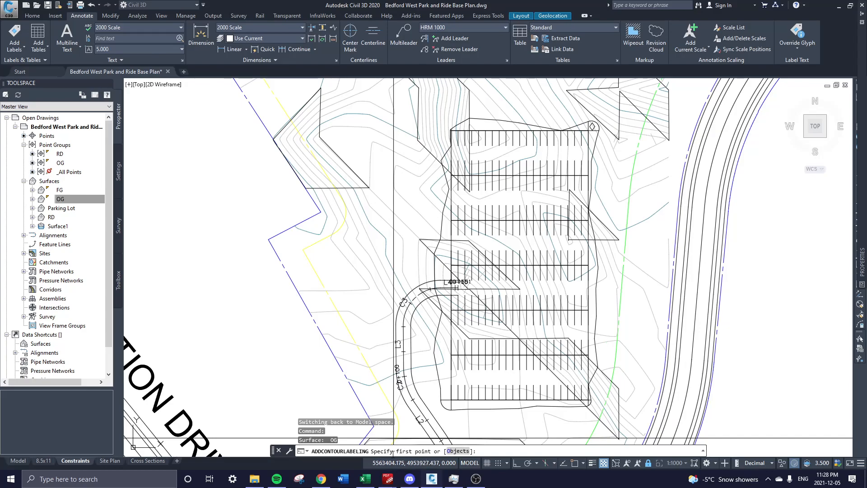
Draw a label line west of the lot, labelling OG contours 48.0 through 56.0.
left_click(337, 273)
middle_click_drag(381, 222, 359, 252)
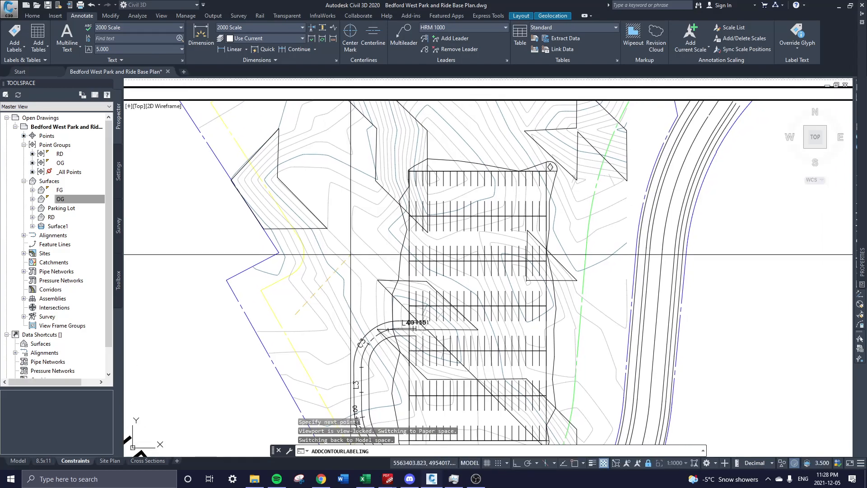
left_click(359, 251)
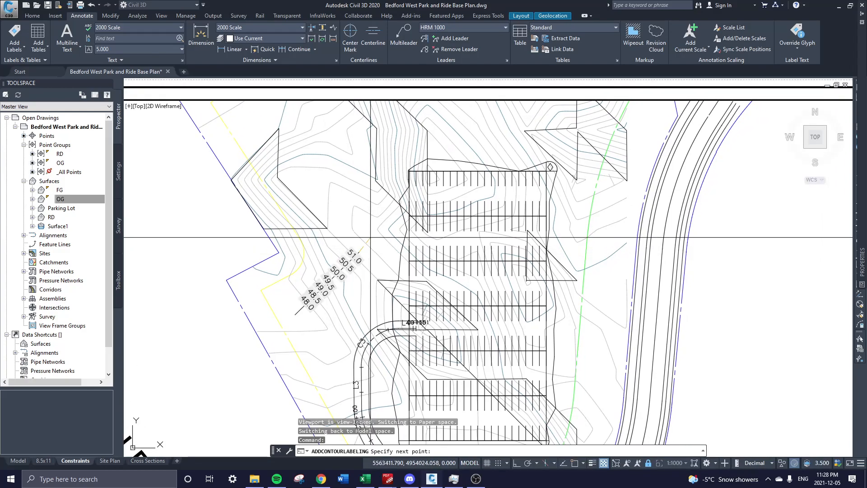
scroll(411, 239, "up", 2)
left_click(443, 243)
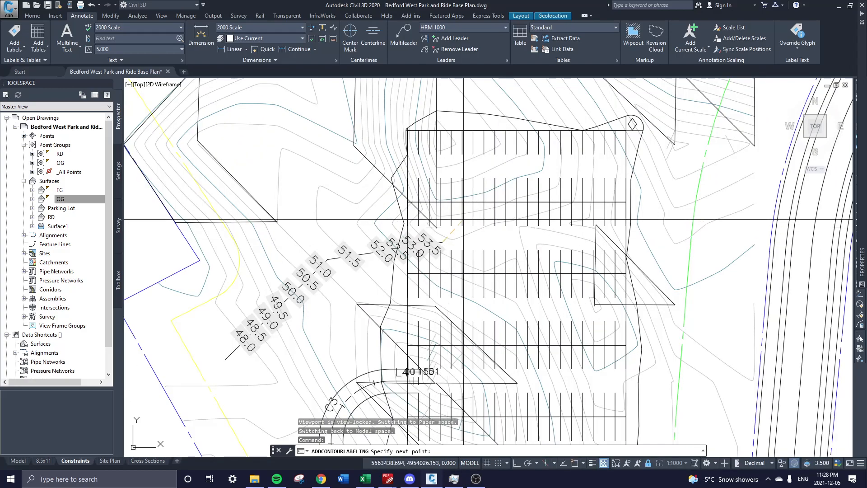
middle_click_drag(452, 194, 423, 262)
left_click(450, 211)
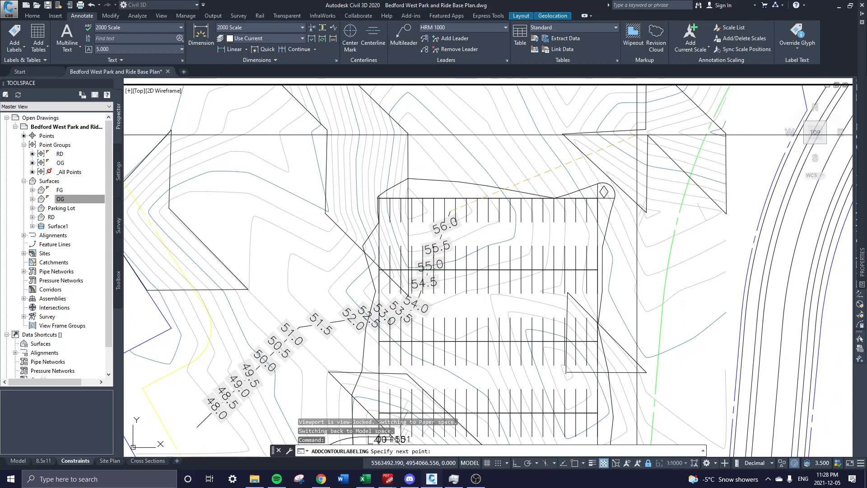
left_click(647, 133)
scroll(635, 200, "down", 4)
scroll(650, 192, "down", 1)
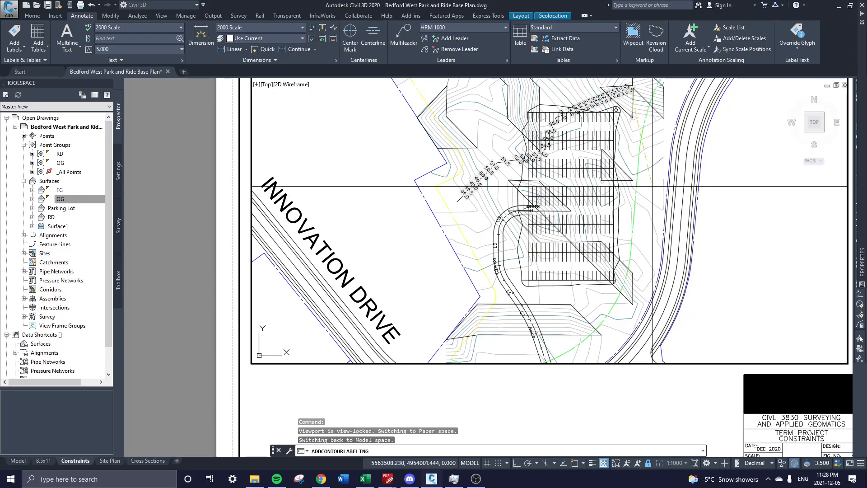
scroll(652, 192, "up", 3)
key("Escape")
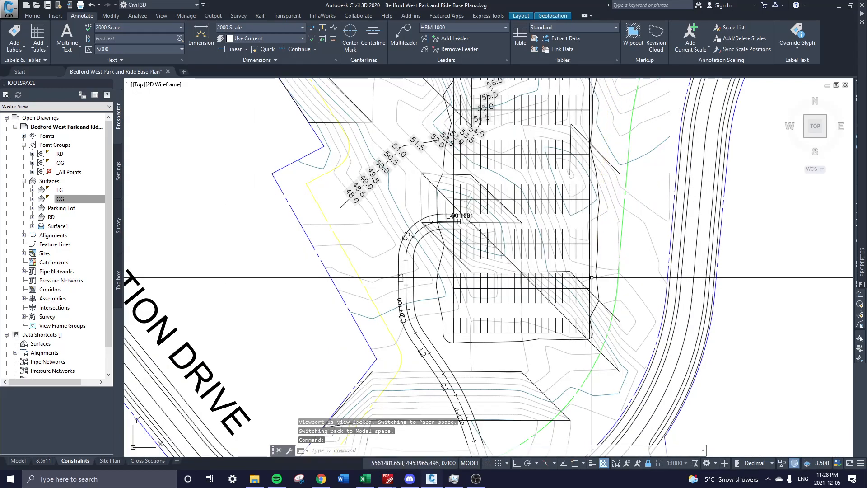
Pan to the south of the lot and restart contour labelling.
middle_click_drag(575, 190, 561, 302)
middle_click_drag(555, 272, 476, 187)
middle_click_drag(387, 284, 398, 240)
middle_click_drag(292, 207, 305, 226)
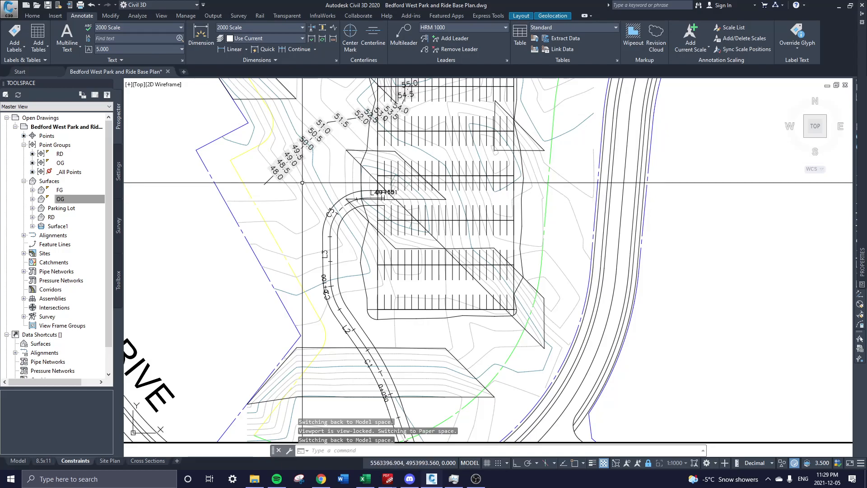
middle_click_drag(326, 168, 326, 191)
scroll(357, 253, "down", 3)
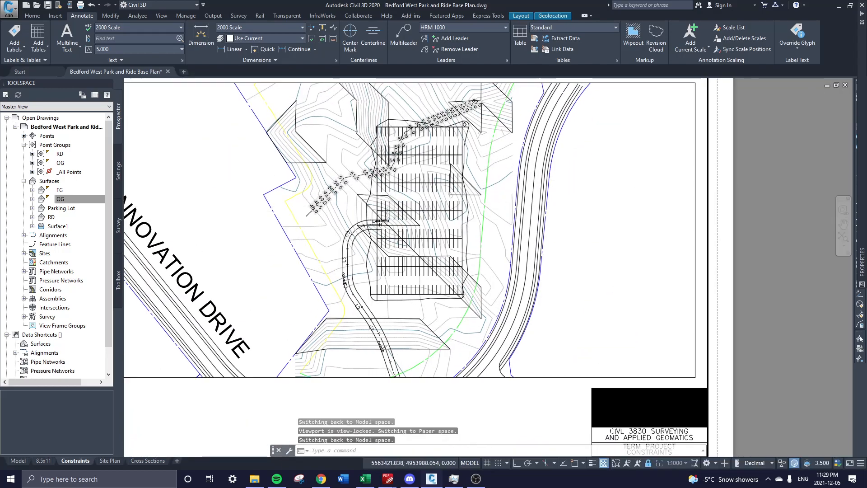
key("Return")
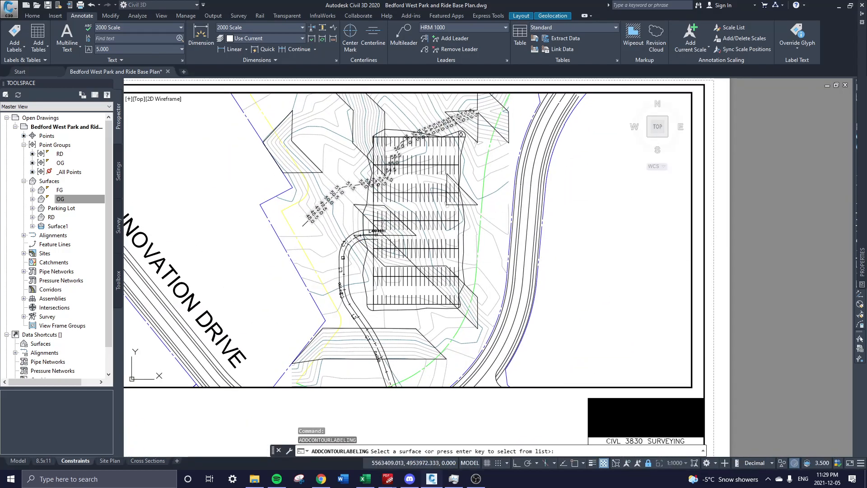
Place a second OG label line from south of the lot, labelling contours 51.0 to 55.0.
scroll(404, 316, "up", 3)
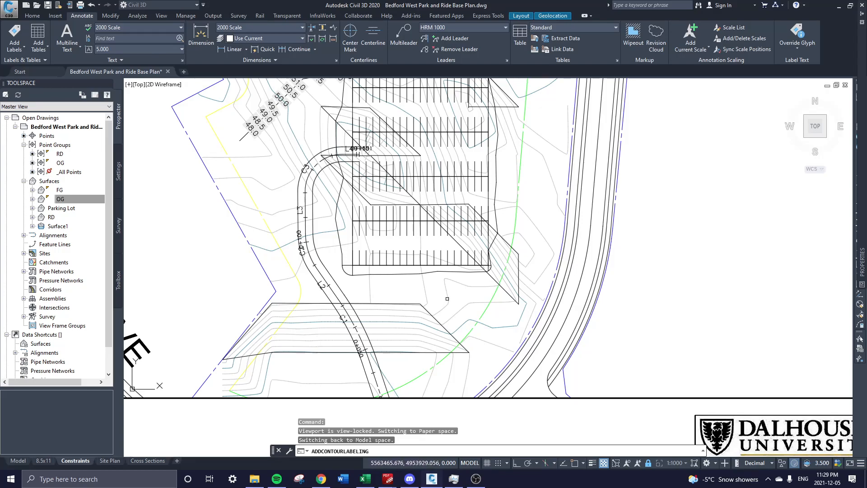
key("Return")
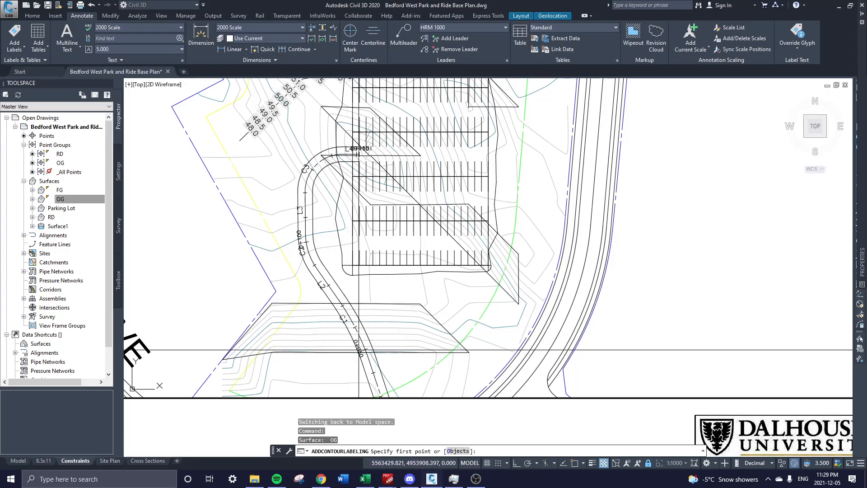
left_click(328, 374)
left_click(395, 287)
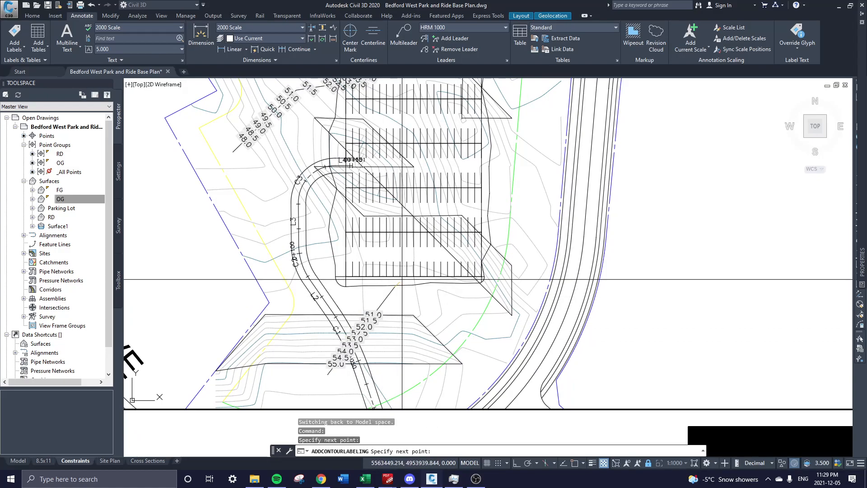
middle_click_drag(458, 232, 432, 288)
left_click(468, 245)
middle_click_drag(468, 245, 445, 261)
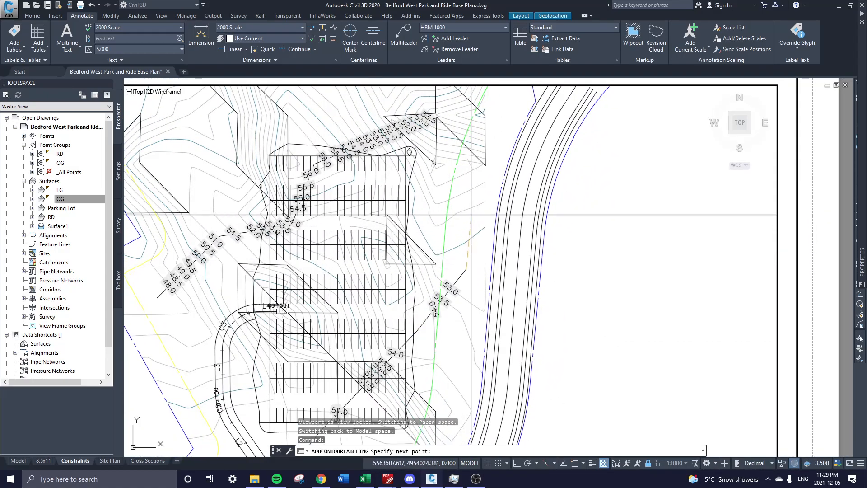
key("Return")
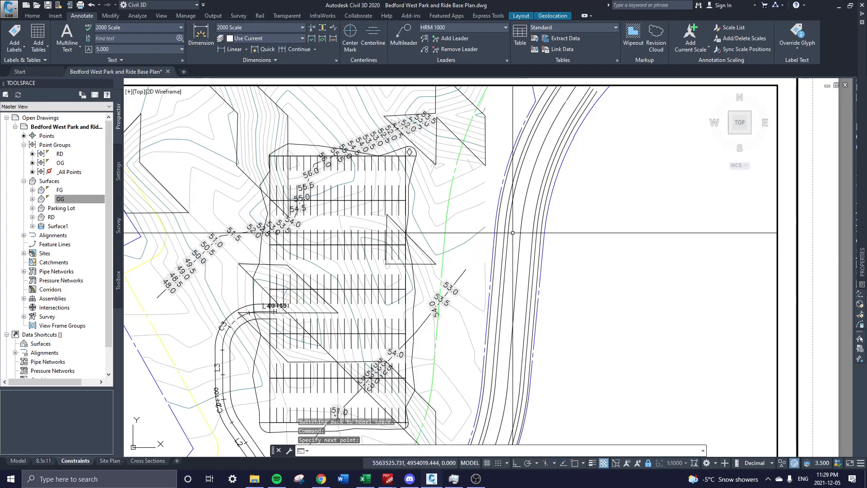
Select the new contour label line and open its properties with PR.
middle_click_drag(447, 310, 480, 270)
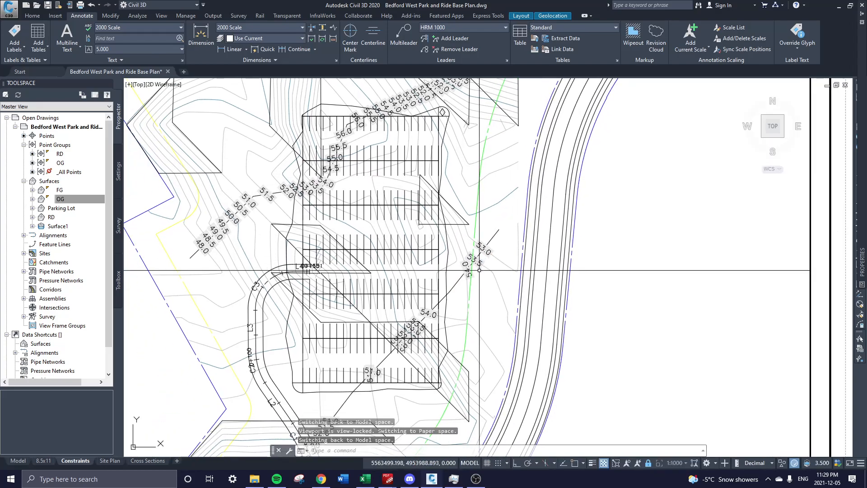
middle_click_drag(429, 340, 497, 281)
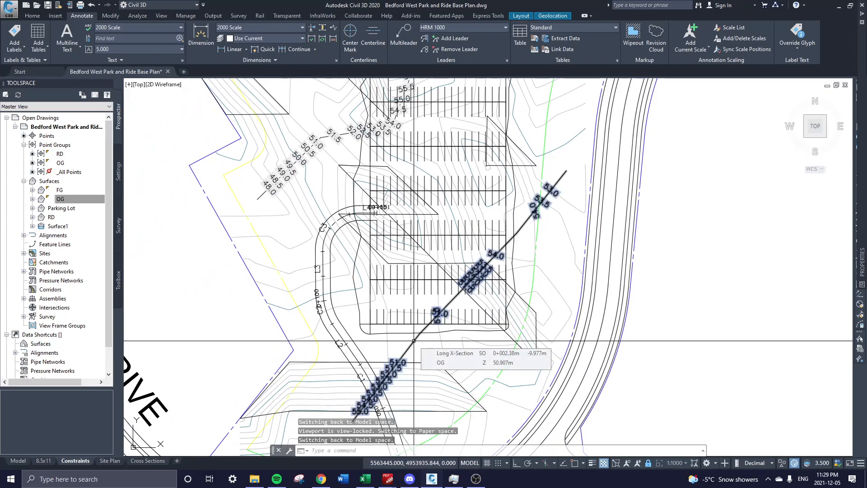
left_click(414, 341)
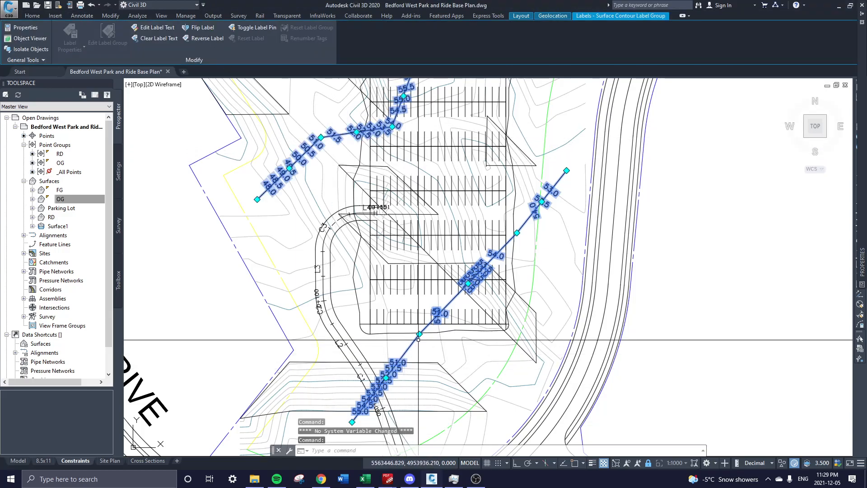
middle_click_drag(503, 209, 477, 284)
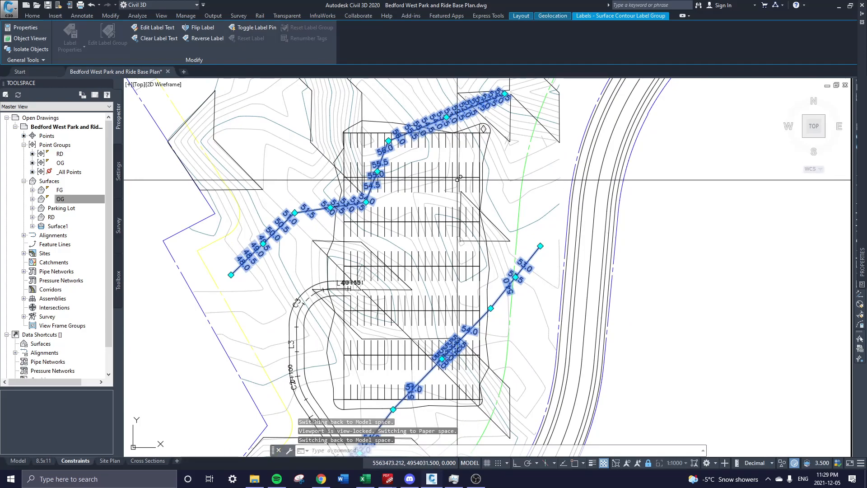
type("pr")
key("Return")
key("Return")
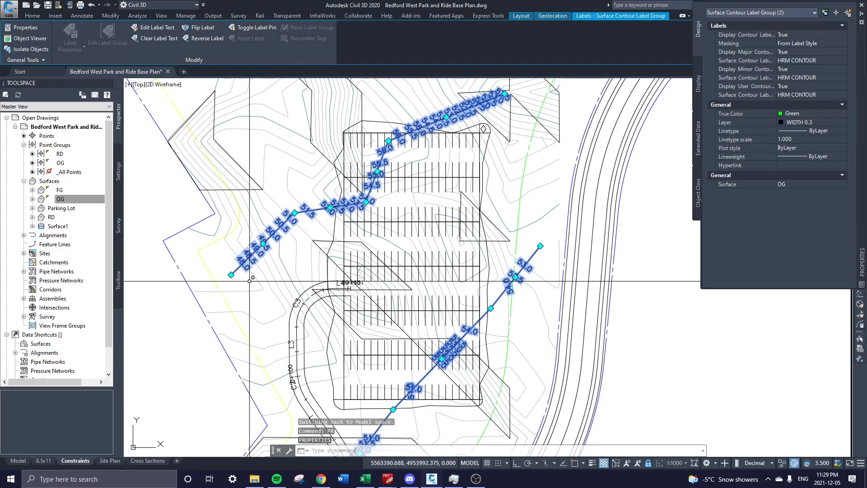
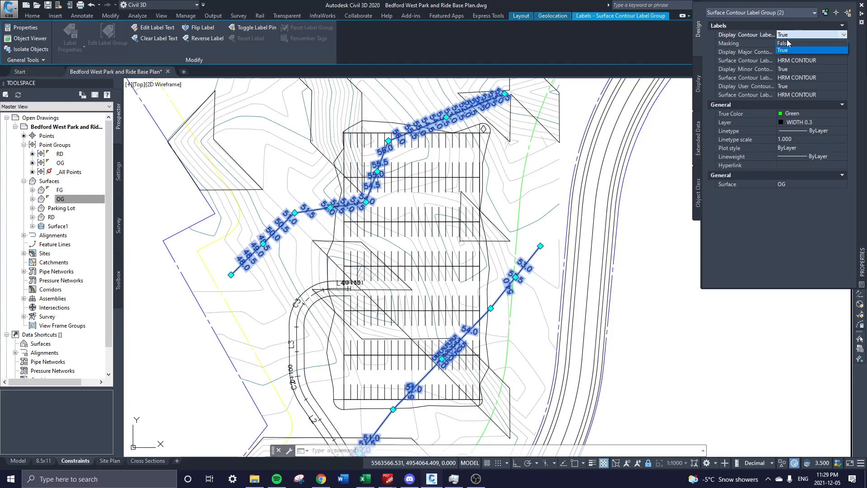
Dismiss the Properties palette and deselect the new OG contour label line.
key("ctrl+1")
key("Escape")
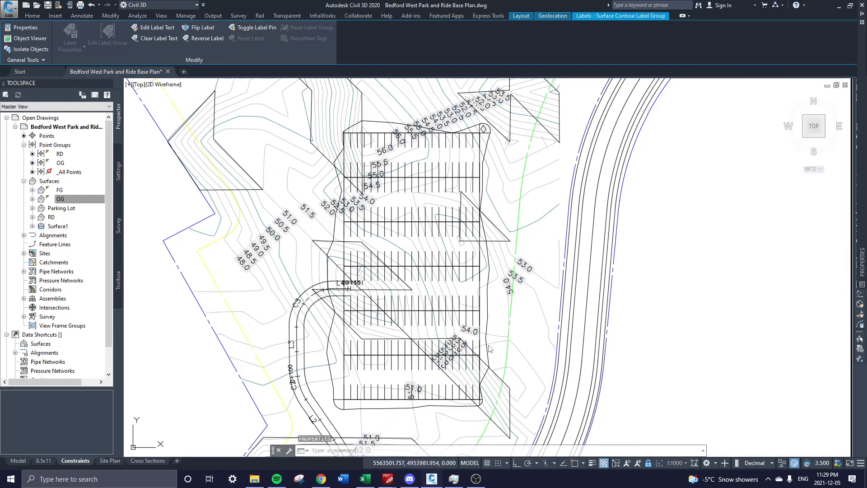
scroll(471, 165, "down", 3)
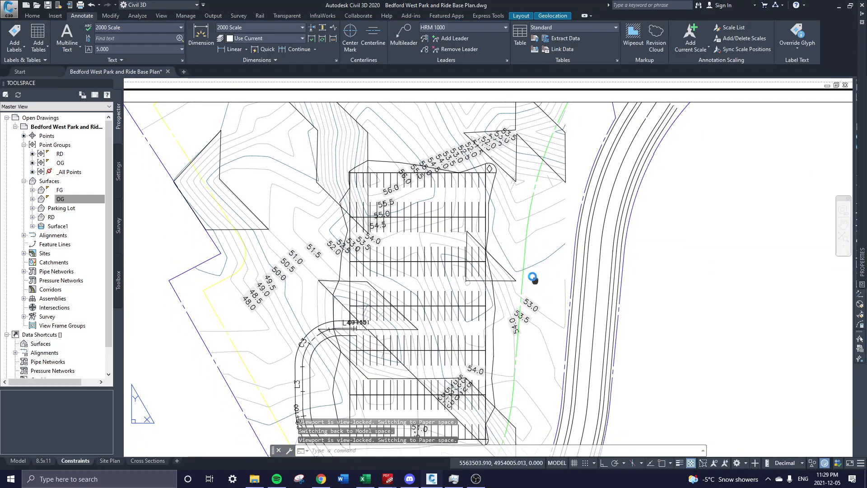
Pan around the parking lot inside the viewport, selecting and then deselecting the lot polylines.
middle_click_drag(456, 325, 425, 286)
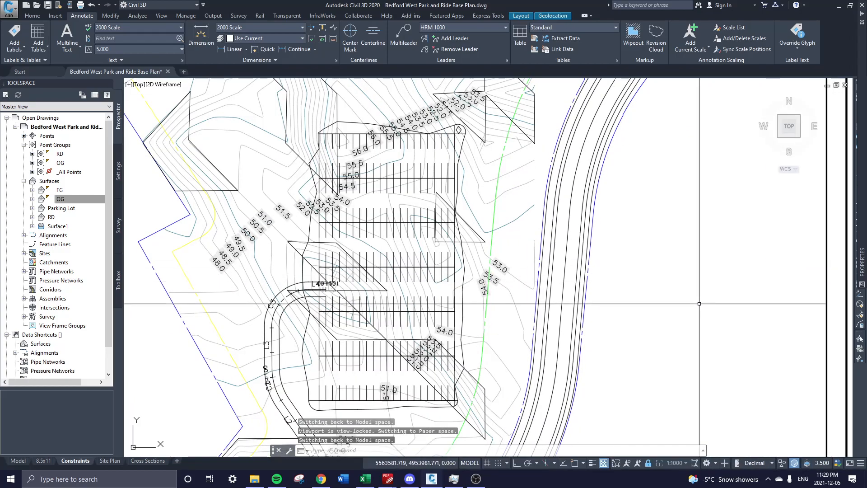
mouse_move(423, 330)
middle_mouse_down()
mouse_move(398, 231)
mouse_move(398, 253)
middle_mouse_up()
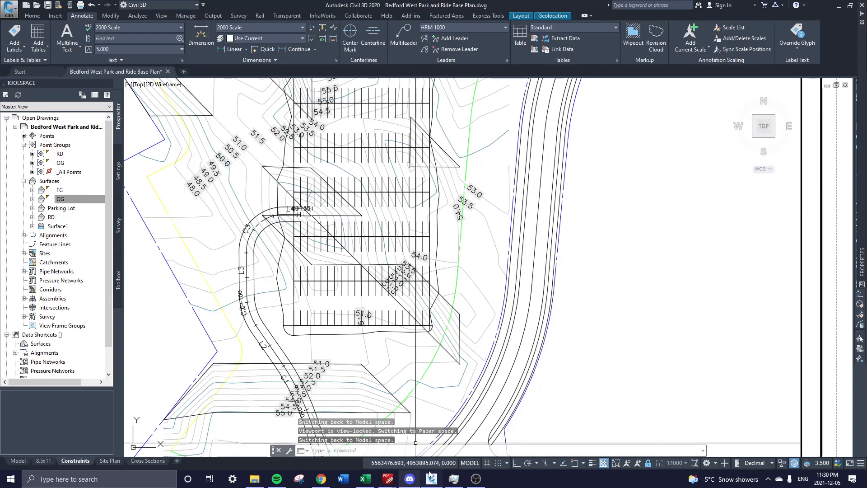
scroll(424, 176, "down", 2)
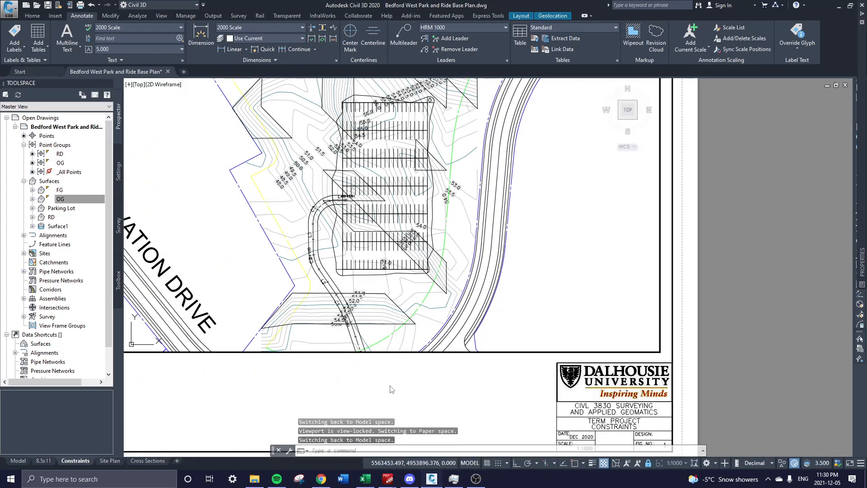
double_click(385, 382)
scroll(406, 303, "up", 3)
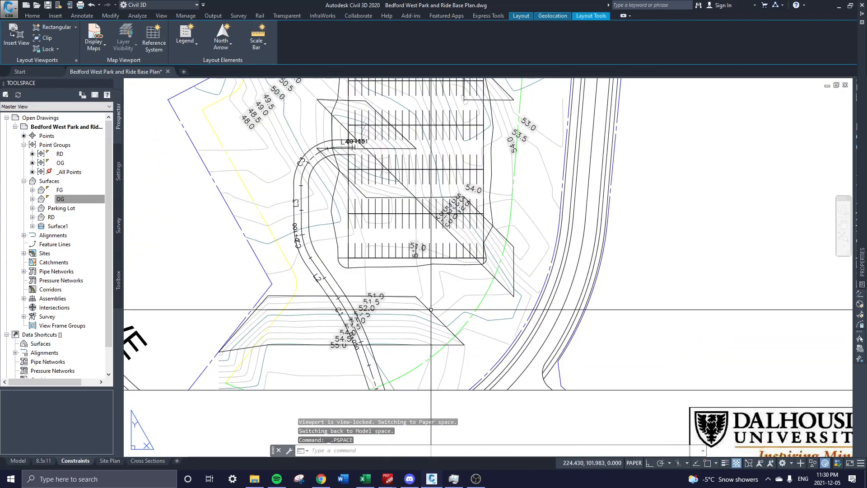
double_click(428, 308)
left_click(427, 309)
middle_click_drag(434, 260, 468, 316)
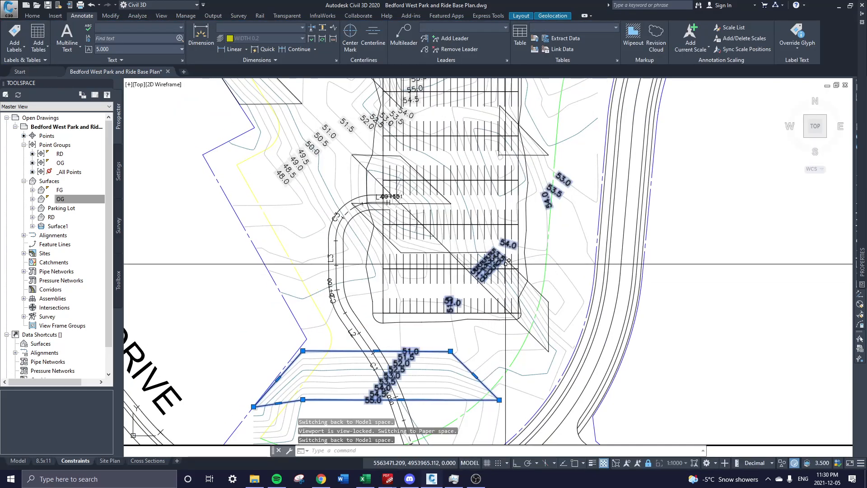
left_click(519, 271)
middle_click_drag(520, 271, 526, 342)
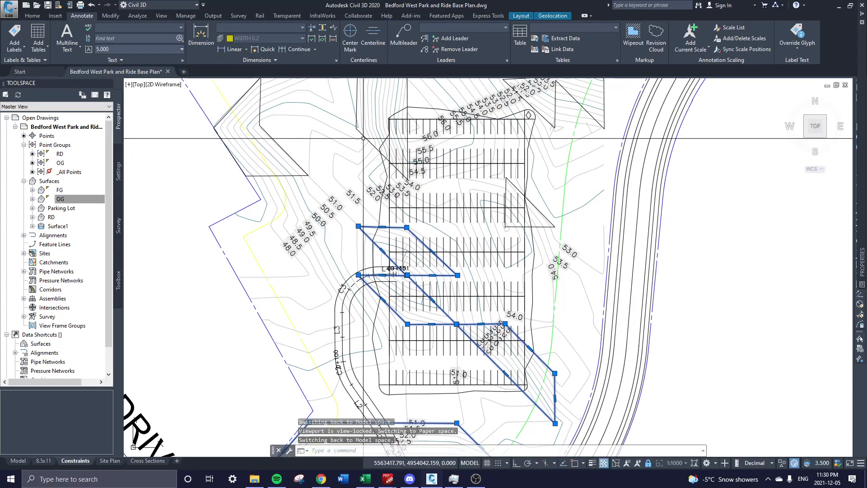
middle_click_drag(442, 164, 456, 235)
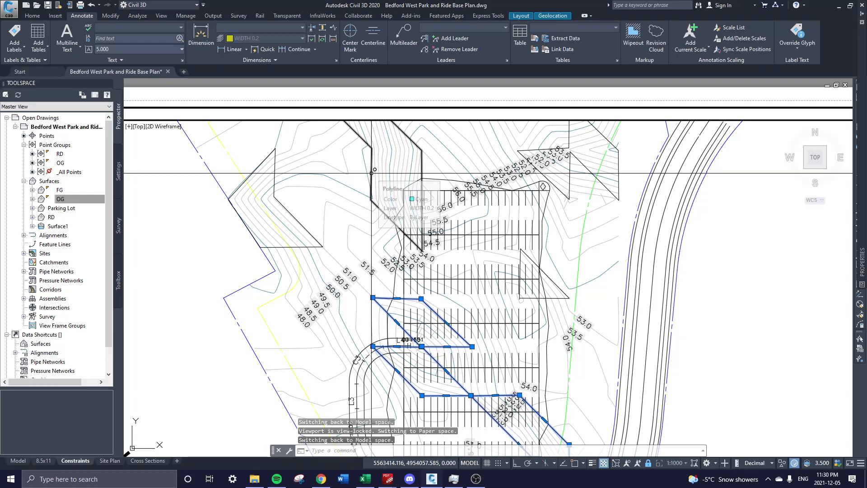
key("Escape")
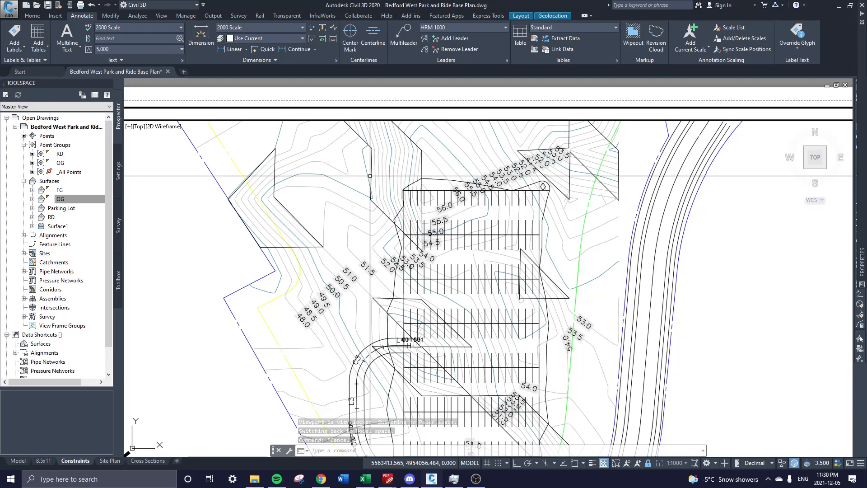
Return to paper space and frame the whole sheet with its title block and viewport border.
middle_click_drag(378, 190, 375, 276)
double_click(355, 173)
middle_click_drag(355, 173, 345, 92)
middle_click_drag(470, 278, 432, 135)
middle_click_drag(458, 356, 476, 234)
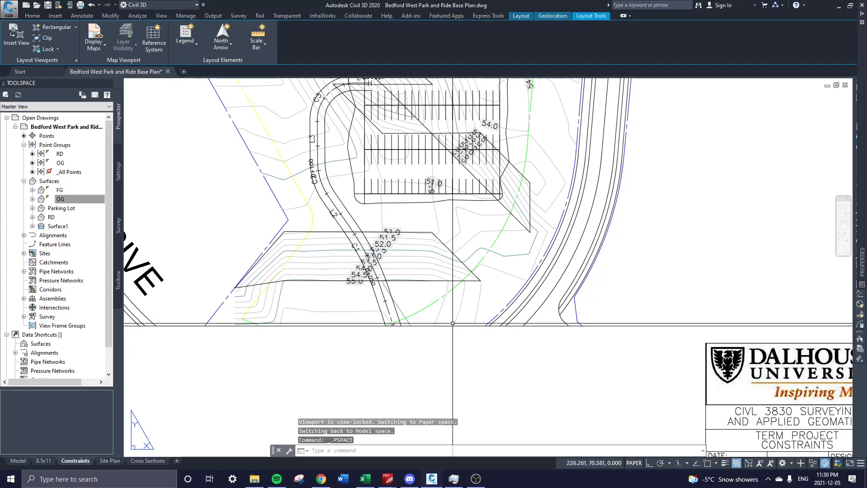
middle_click_drag(515, 337, 437, 346)
scroll(397, 354, "down", 2)
middle_click_drag(370, 348, 380, 331)
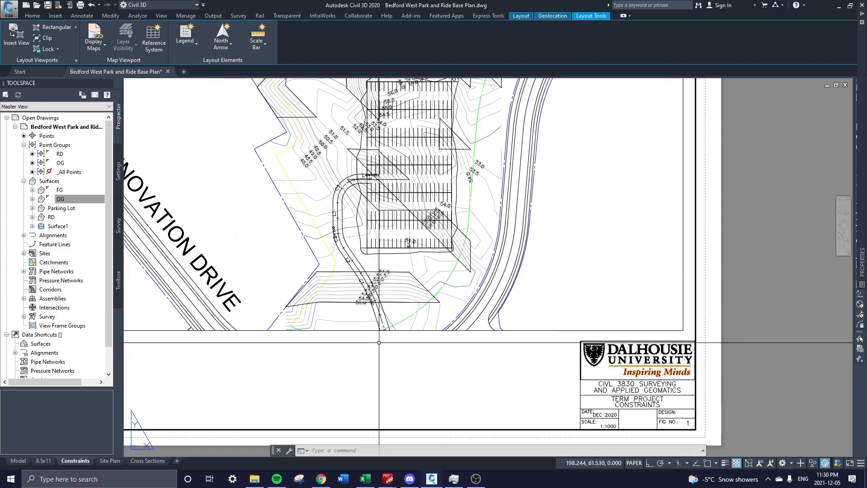
middle_click_drag(467, 269, 458, 304)
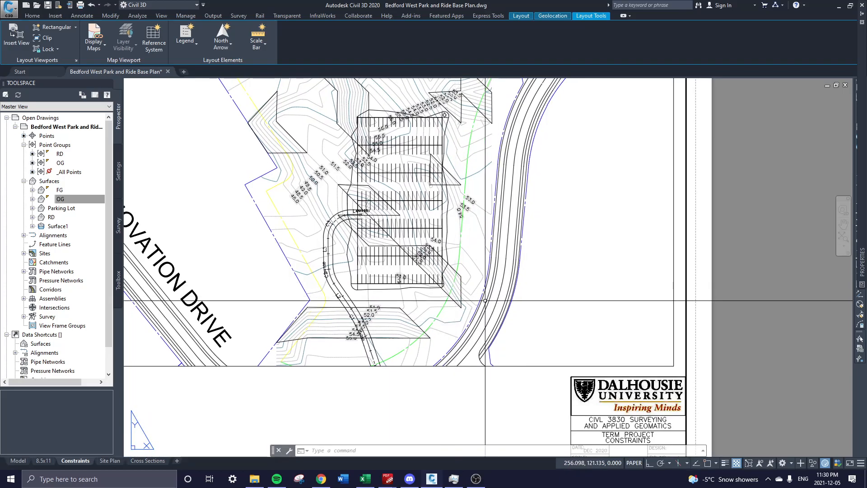
left_click(83, 17)
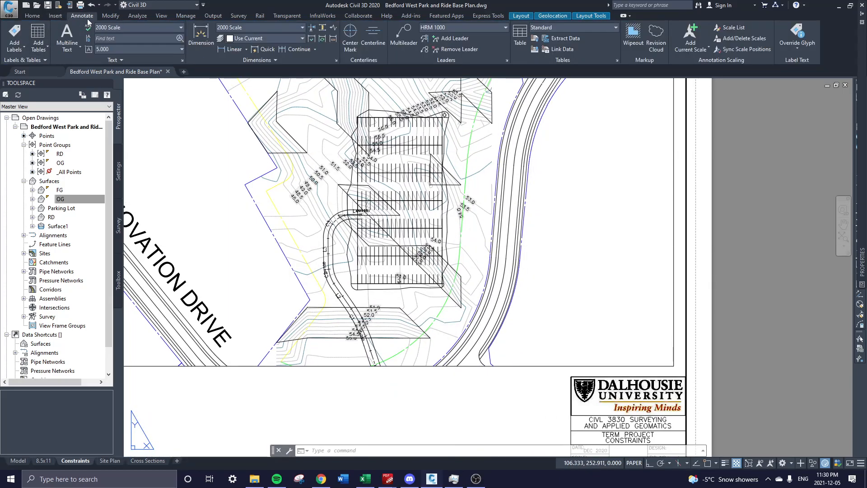
Start a multileader on the plan, then cancel it.
left_click(401, 34)
scroll(476, 205, "up", 4)
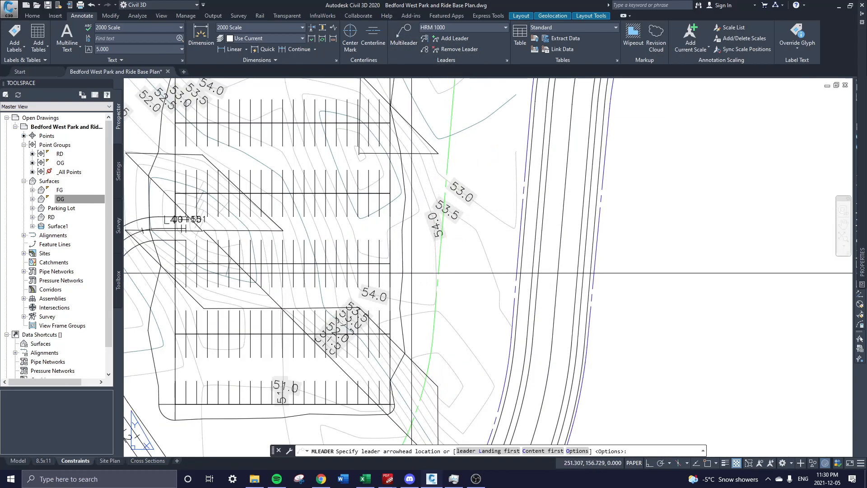
left_click(403, 270)
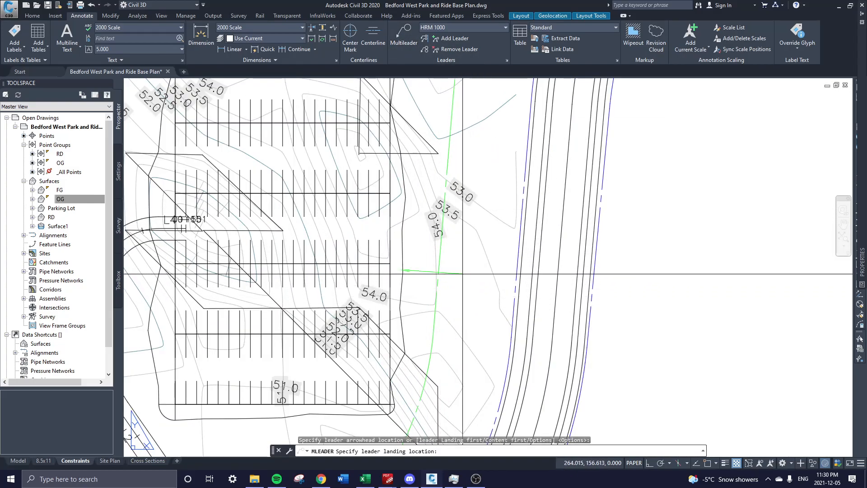
key("Escape")
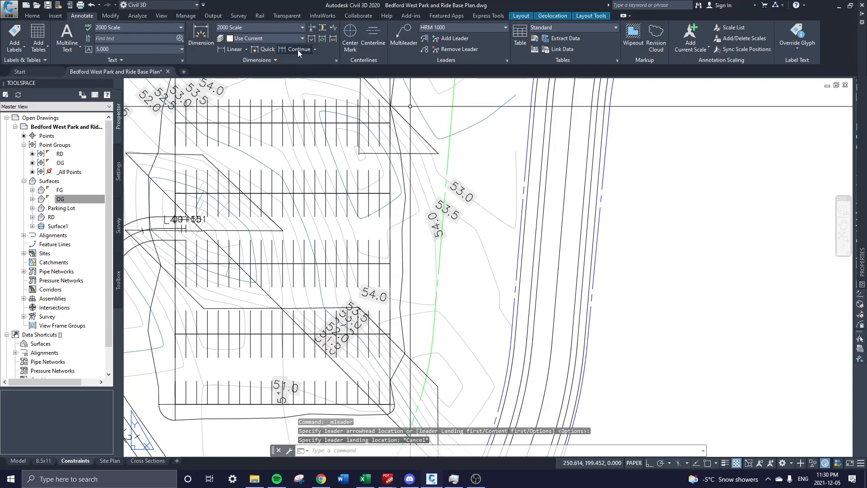
With nothing selected, make WIDTH 0.2 the current layer via Properties (PR).
type("pr")
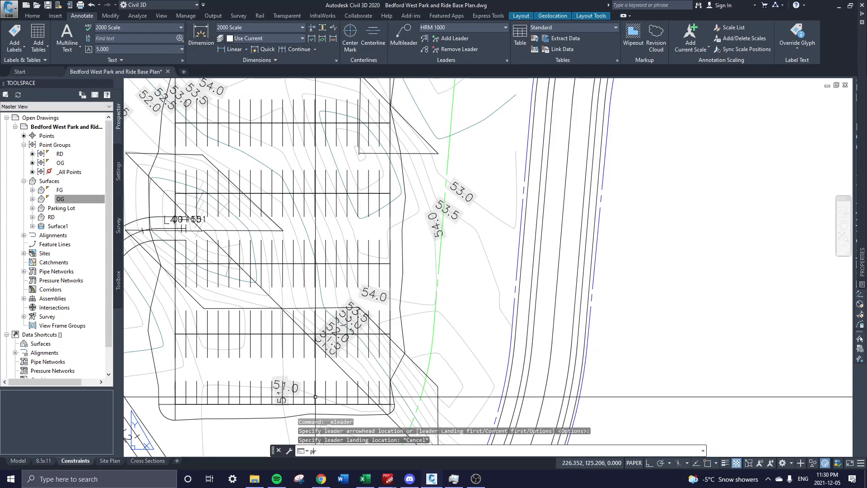
key("Return")
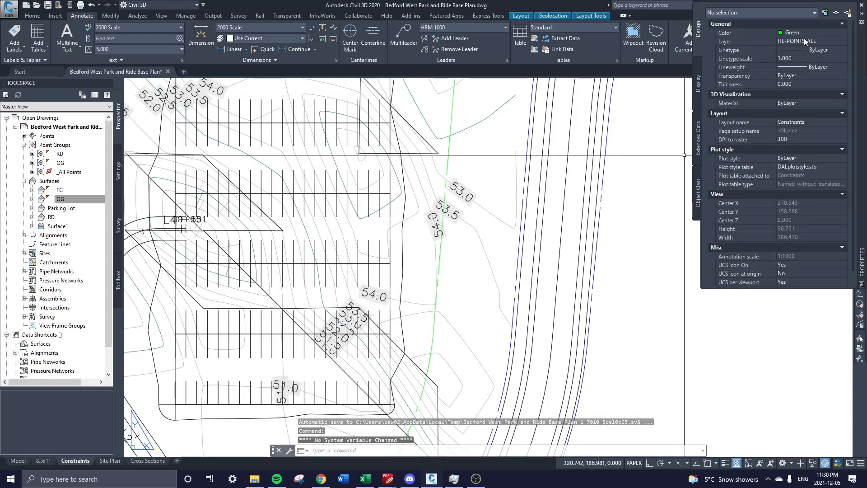
left_click(805, 41)
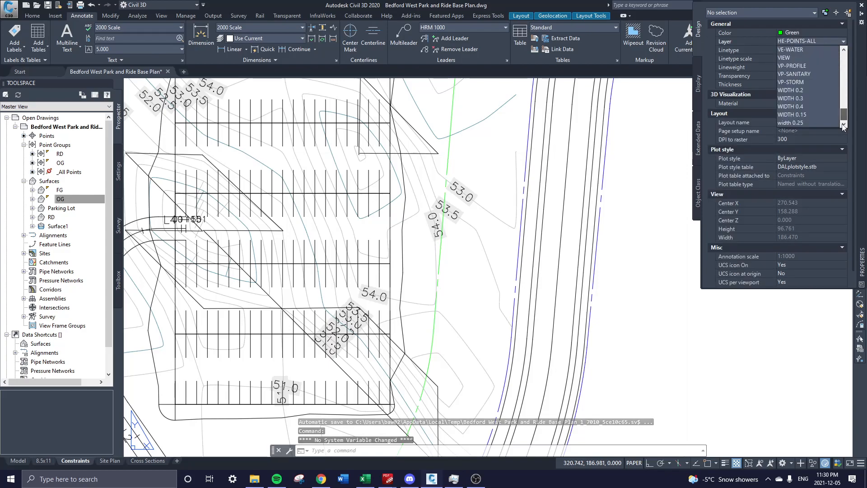
left_click(806, 92)
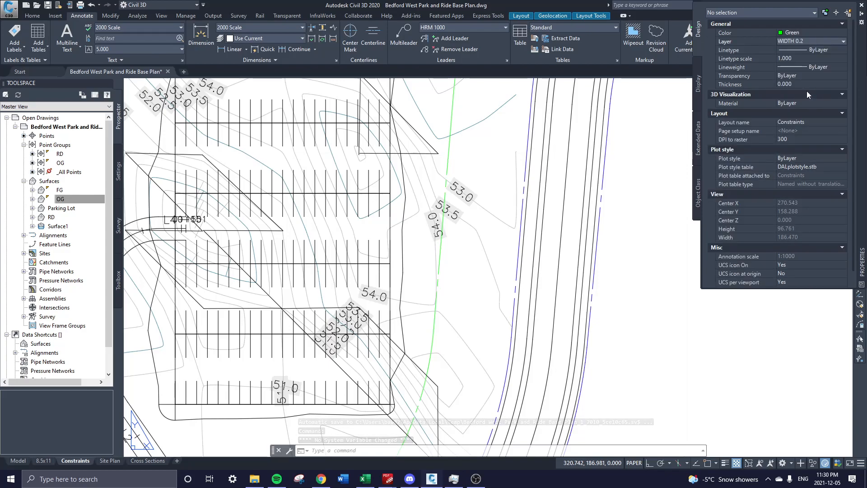
middle_click_drag(489, 344, 468, 289)
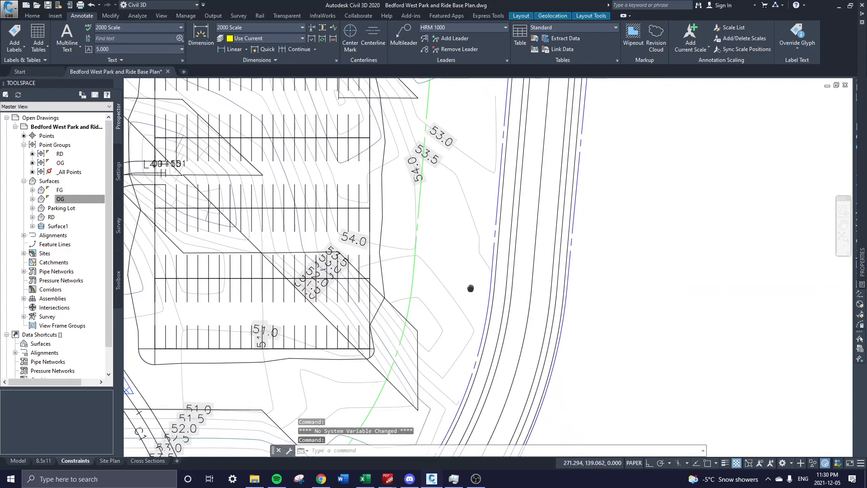
Add a multileader pointing at the curved access road, with its landing left of the road.
left_click(408, 39)
middle_click_drag(422, 233, 400, 290)
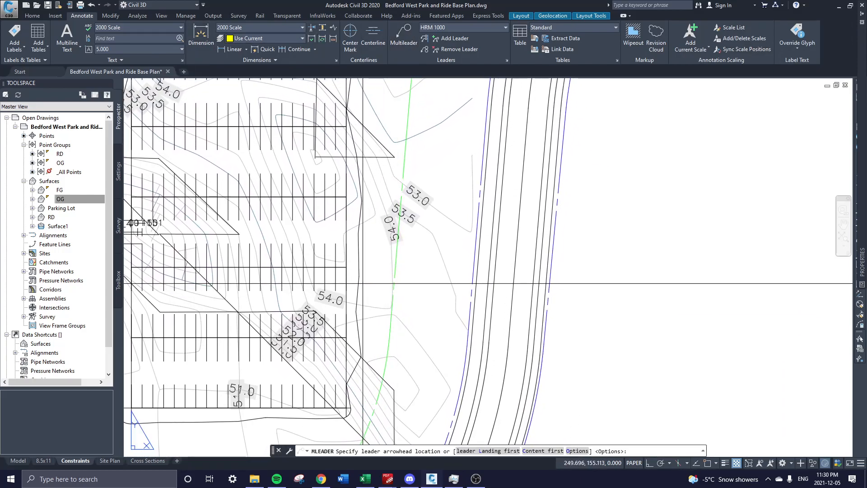
scroll(573, 154, "down", 4)
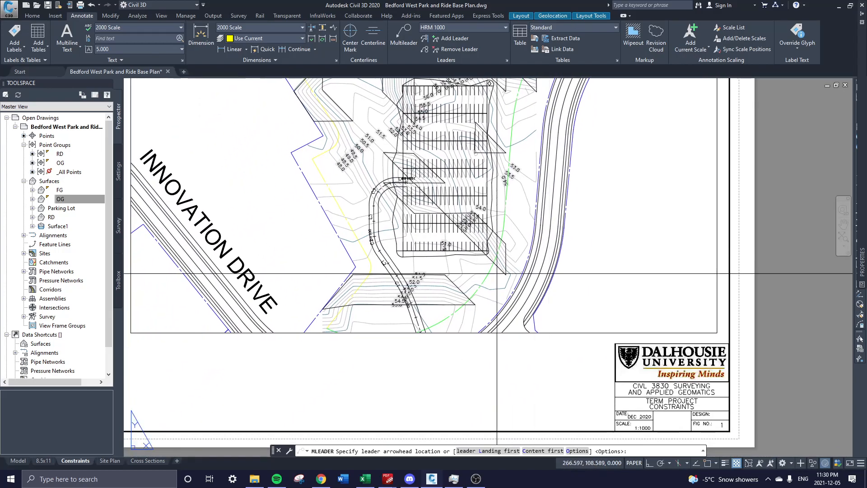
middle_click_drag(506, 102, 496, 220)
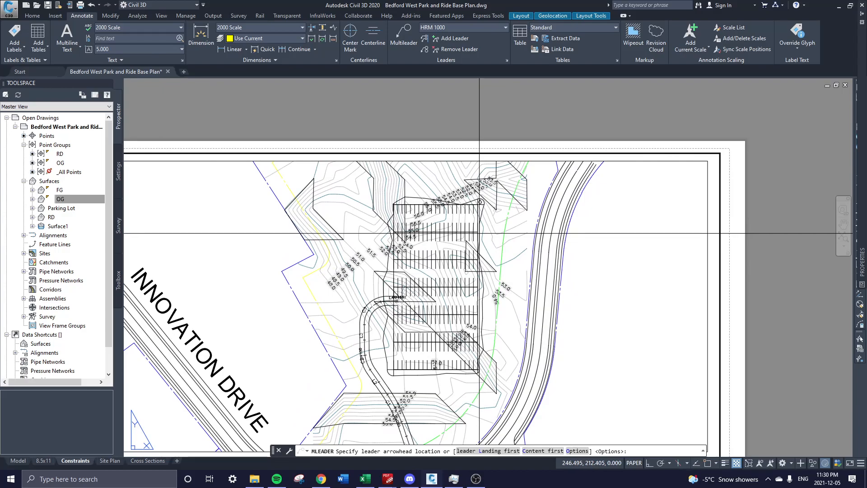
scroll(479, 233, "up", 2)
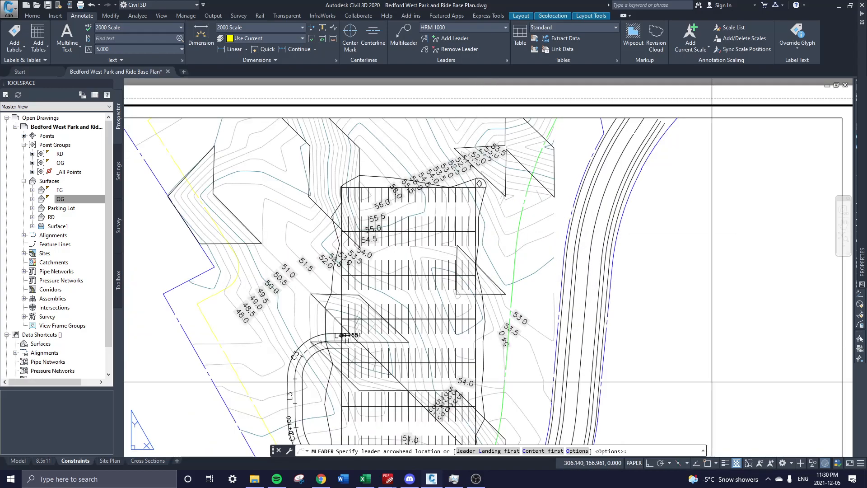
mouse_move(520, 327)
middle_mouse_down()
mouse_move(509, 273)
mouse_move(527, 154)
middle_mouse_up()
left_click(296, 237)
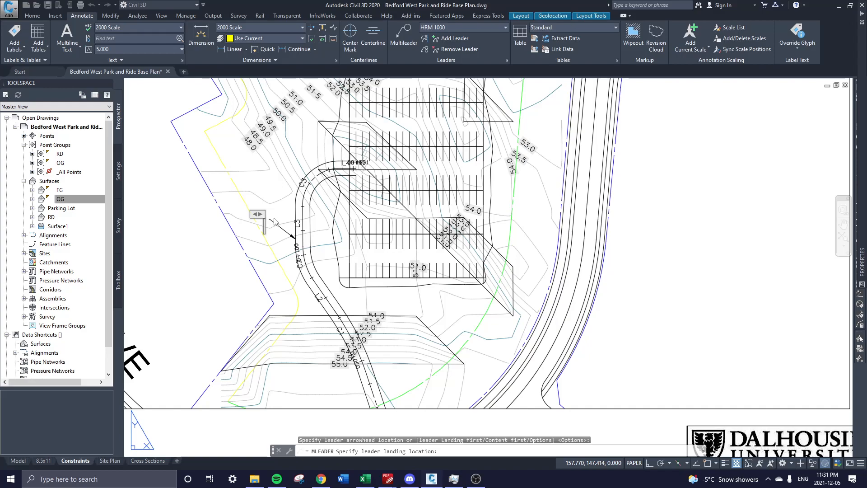
left_click(275, 221)
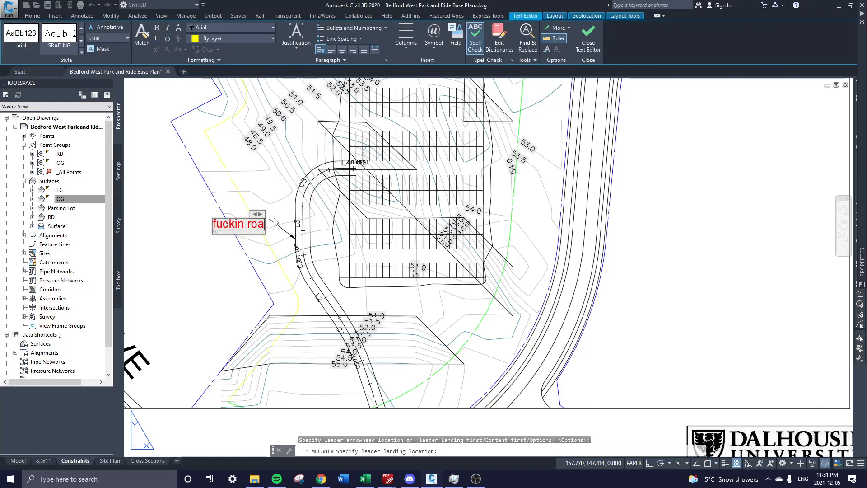
left_click(291, 238)
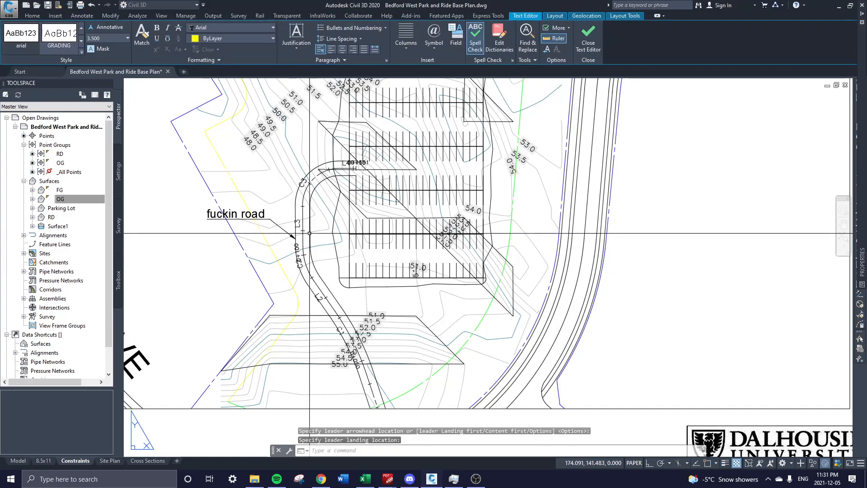
Add a leader note reading 'too steep 4 me' pointing at the steep slope.
left_click(401, 31)
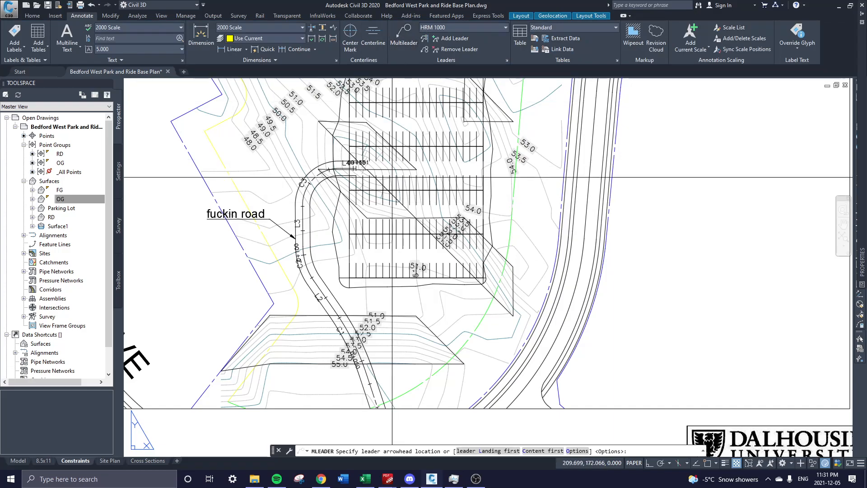
middle_click_drag(400, 347, 382, 300)
left_click(388, 297)
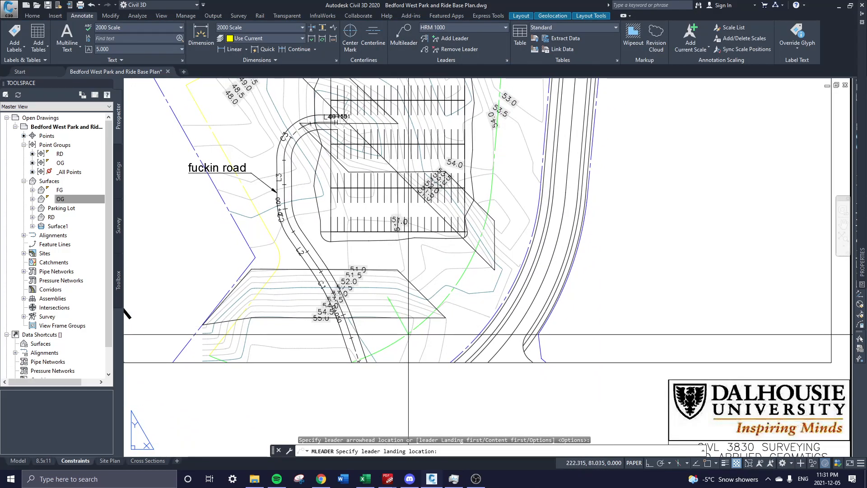
left_click(412, 330)
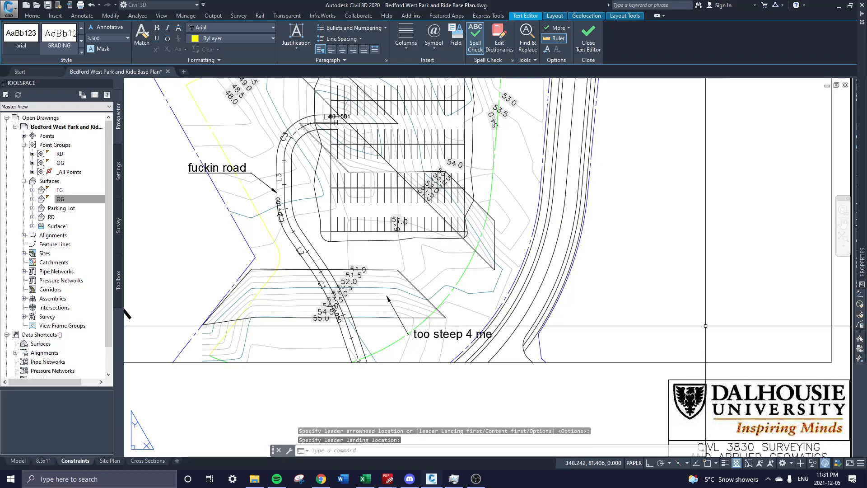
middle_click_drag(849, 161, 712, 285)
Pan and zoom out to review both leader notes on the sheet.
middle_click_drag(392, 189, 564, 102)
scroll(448, 260, "down", 2)
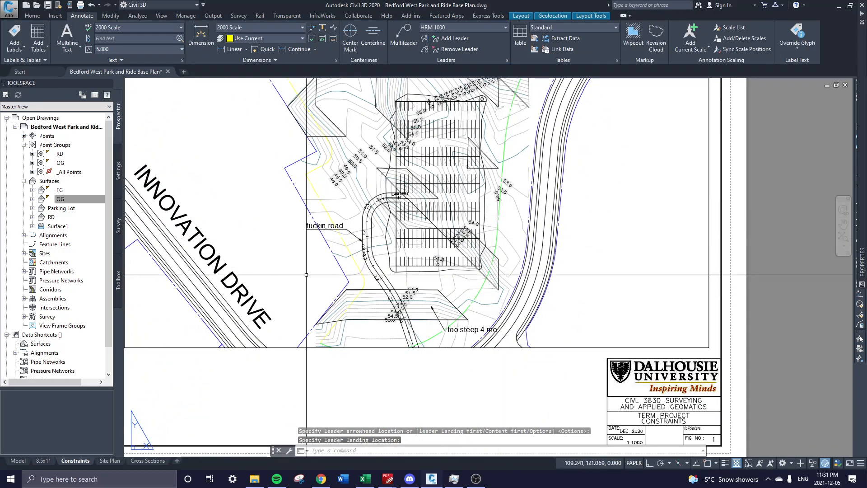
middle_click_drag(227, 276, 299, 294)
middle_click_drag(396, 156, 350, 224)
middle_click_drag(402, 286, 401, 242)
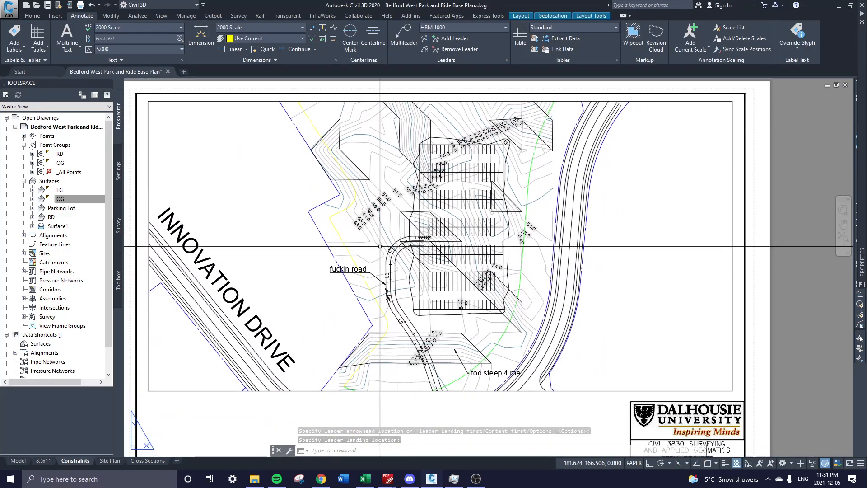
scroll(341, 244, "up", 2)
middle_click_drag(390, 283, 391, 272)
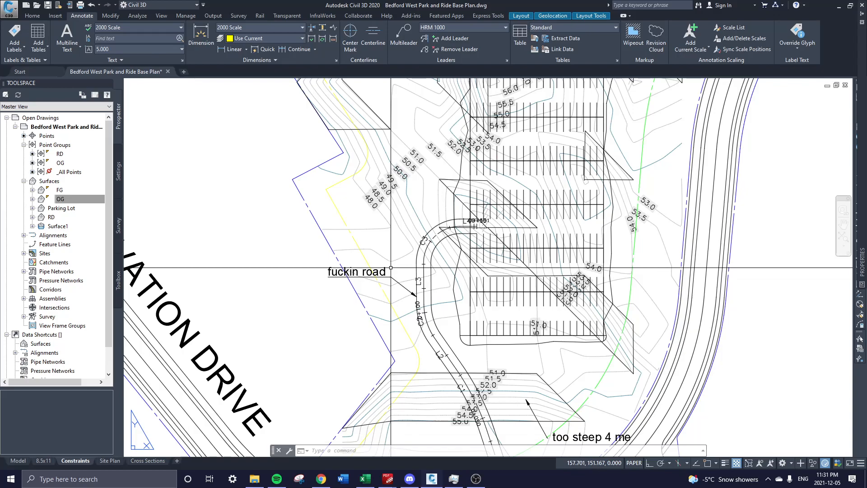
scroll(391, 268, "up", 3)
scroll(404, 278, "down", 3)
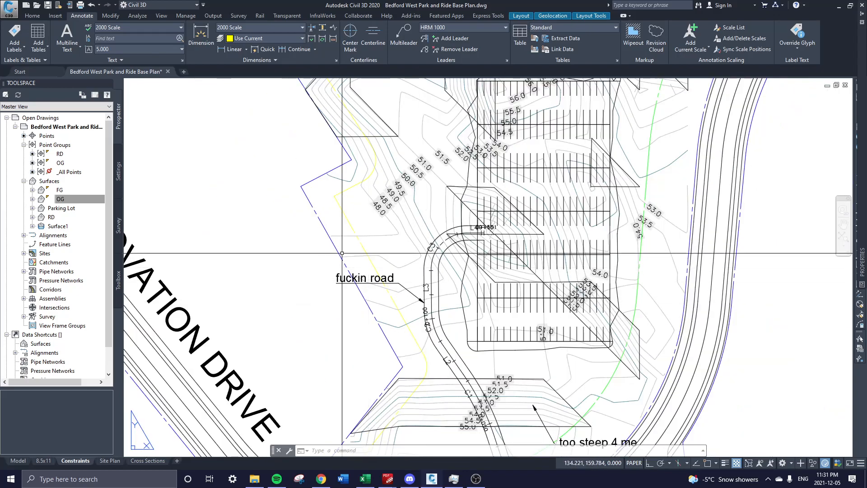
mouse_move(257, 283)
middle_mouse_down()
mouse_move(256, 257)
mouse_move(283, 239)
mouse_move(300, 275)
middle_mouse_up()
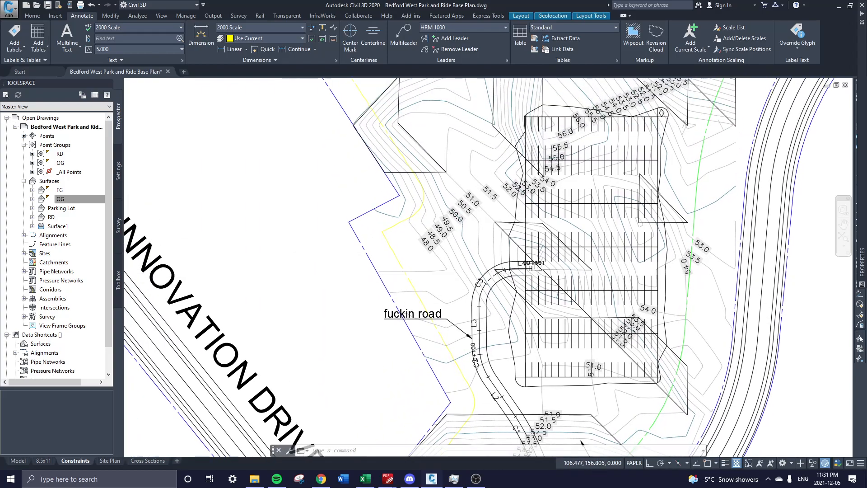
scroll(317, 280, "down", 5)
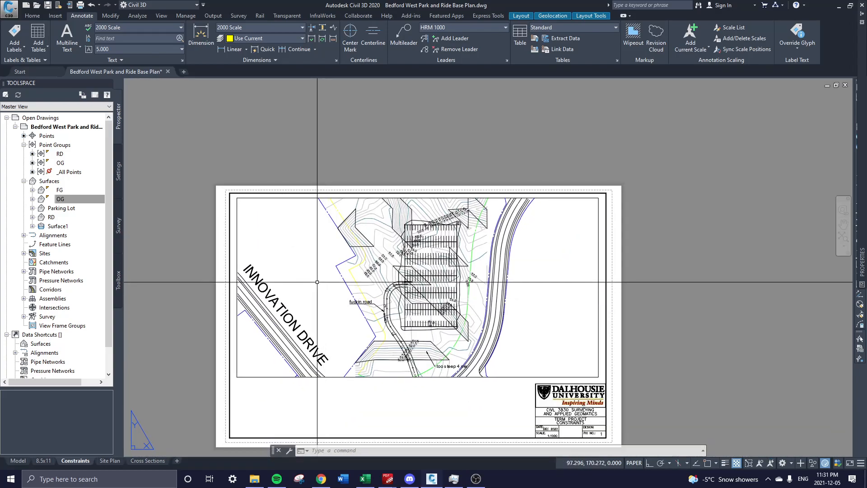
Start copying the 1:1000 scale text, then cancel the copy.
scroll(565, 350, "up", 6)
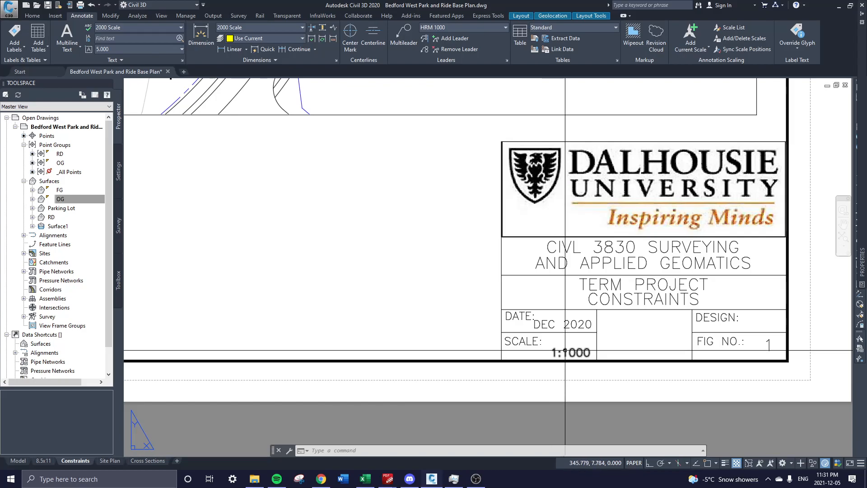
type("co")
key("Return")
left_click(559, 356)
middle_click_drag(312, 192, 390, 377)
middle_click_drag(308, 159, 369, 292)
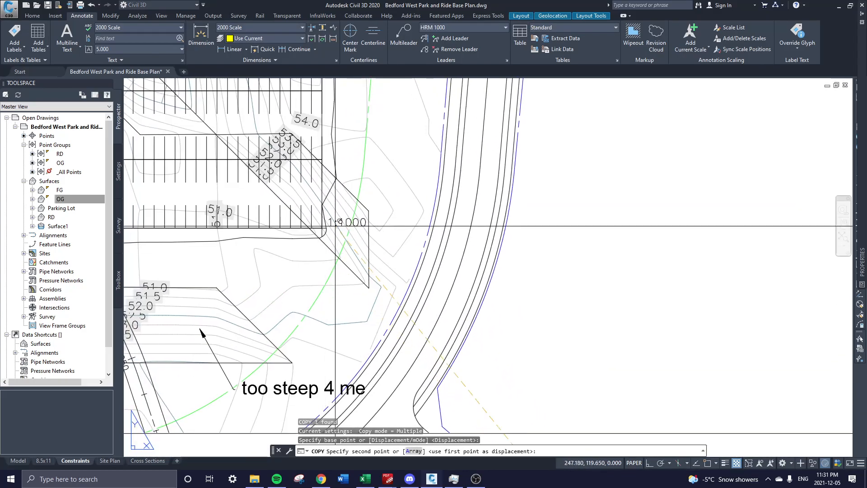
scroll(508, 154, "down", 5)
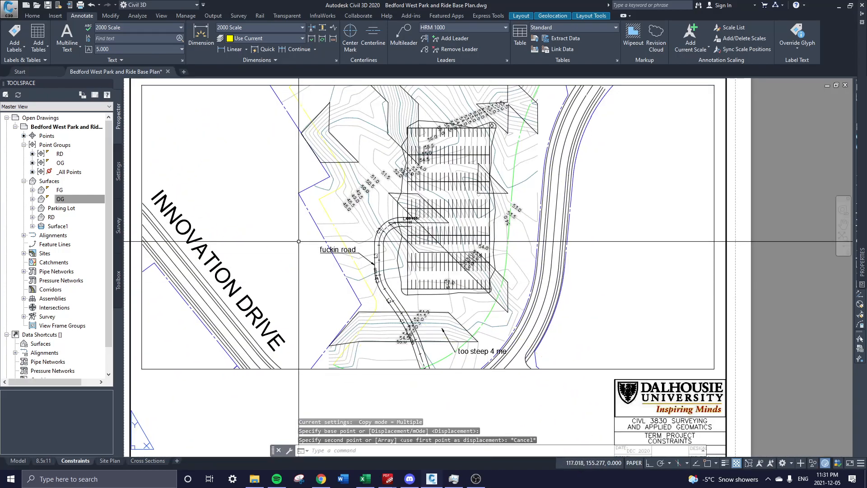
key("Escape")
scroll(416, 324, "up", 2)
Write a one-line MText note 'property boundary' west of the parking lot.
type("mt")
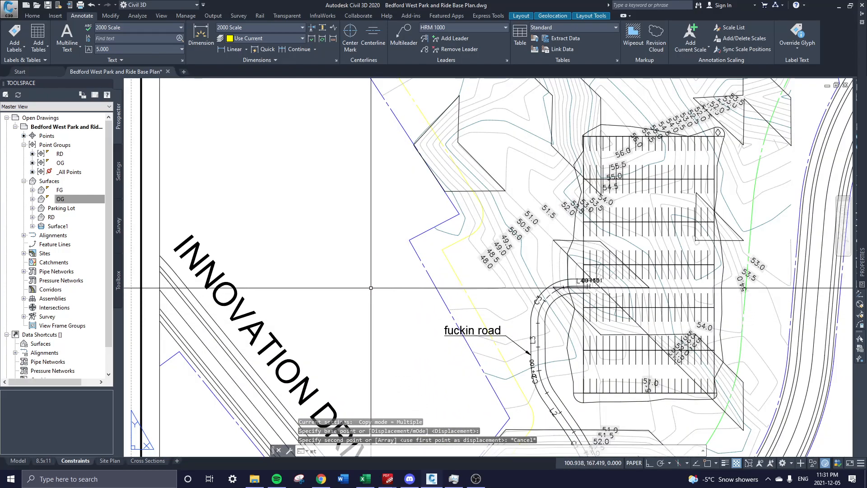
key("Return")
left_click(297, 192)
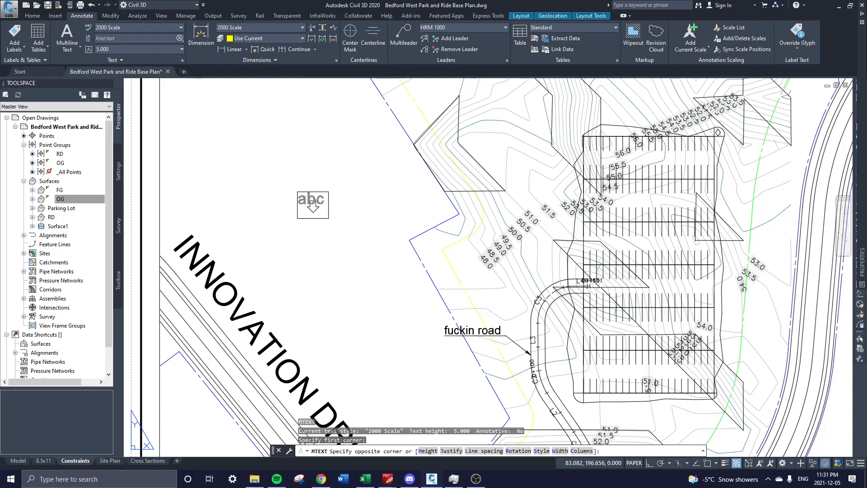
left_click(329, 218)
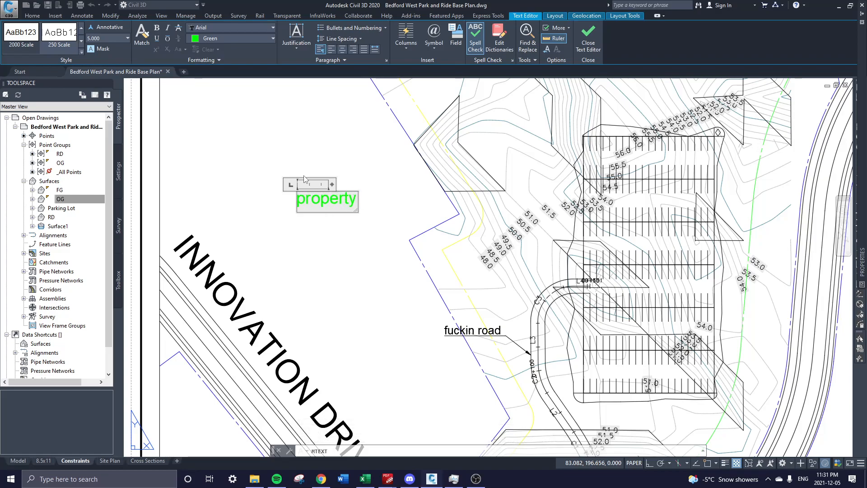
key("Return")
type("boundary")
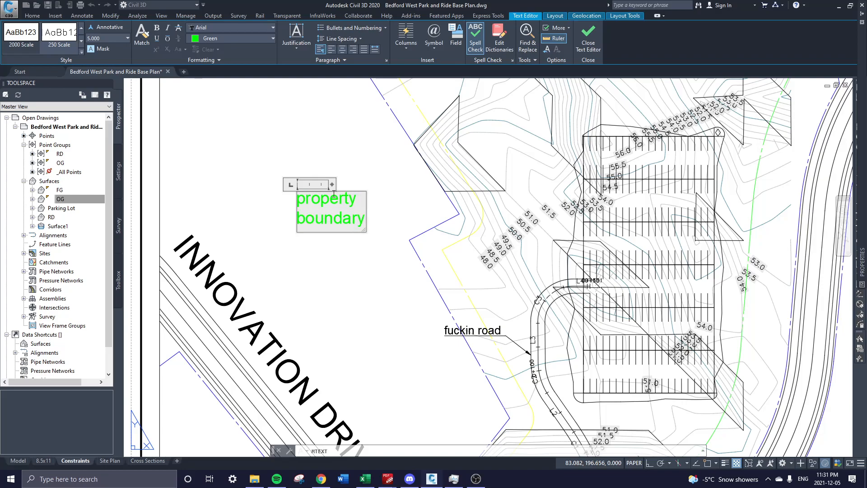
left_click_drag(333, 184, 479, 188)
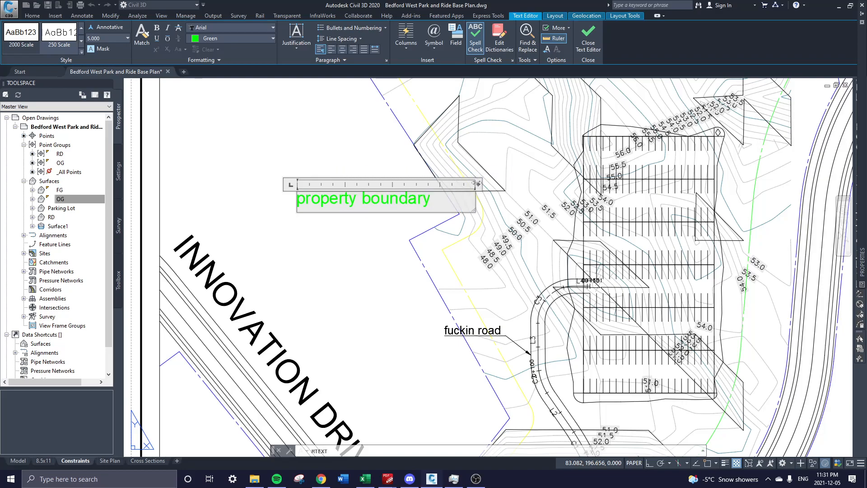
double_click(479, 184)
left_click(470, 178)
middle_click_drag(326, 219, 312, 273)
double_click(297, 252)
Move the property boundary note beside the property line and rotate it to follow the line.
left_click(283, 245)
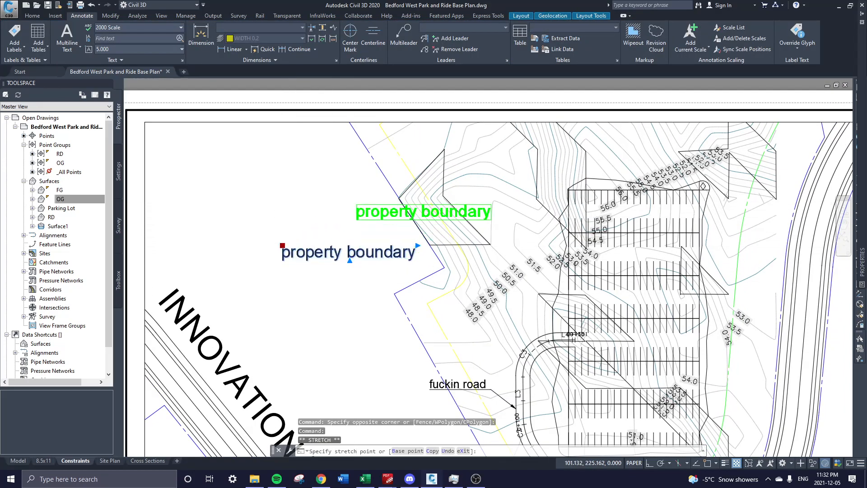
scroll(357, 203, "up", 2)
left_click(365, 133)
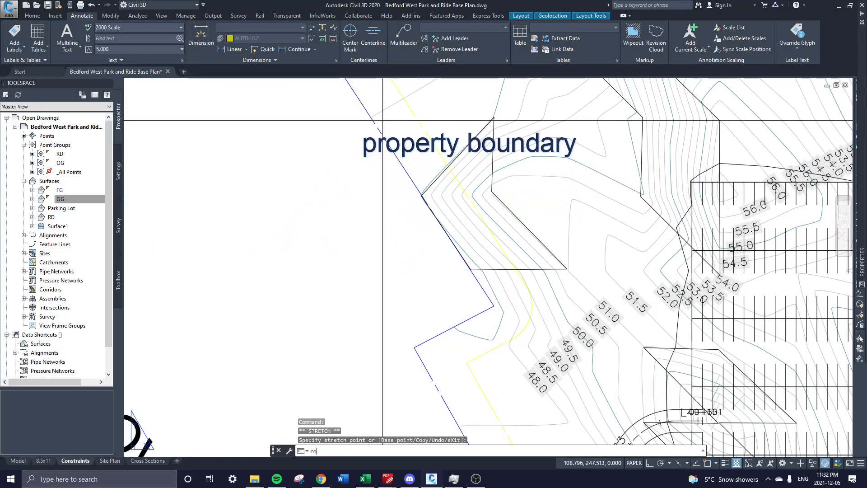
type("ro")
key("Return")
left_click(366, 135)
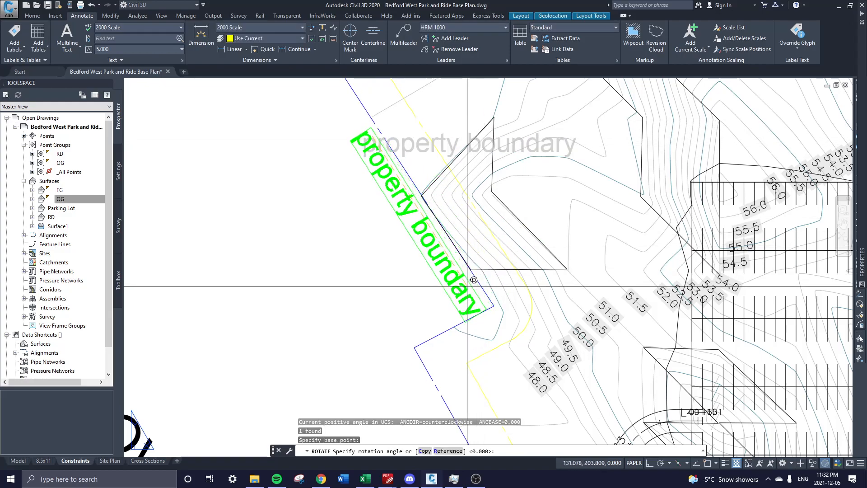
left_click(473, 284)
middle_click_drag(395, 192, 385, 212)
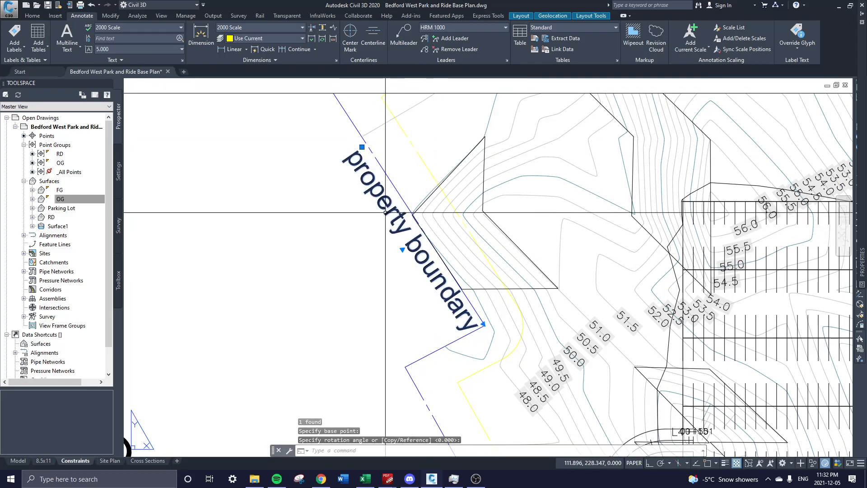
Set the note's text height to 2.000 in Properties.
type("pr")
key("Return")
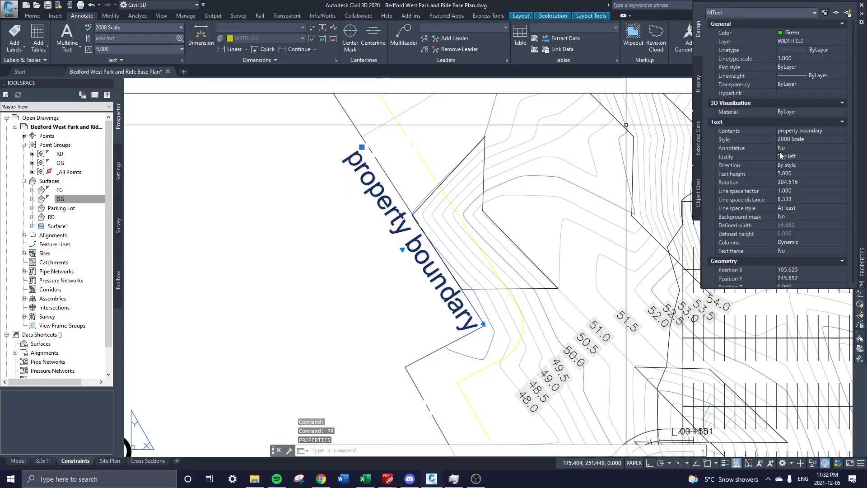
scroll(796, 174, "down", 1)
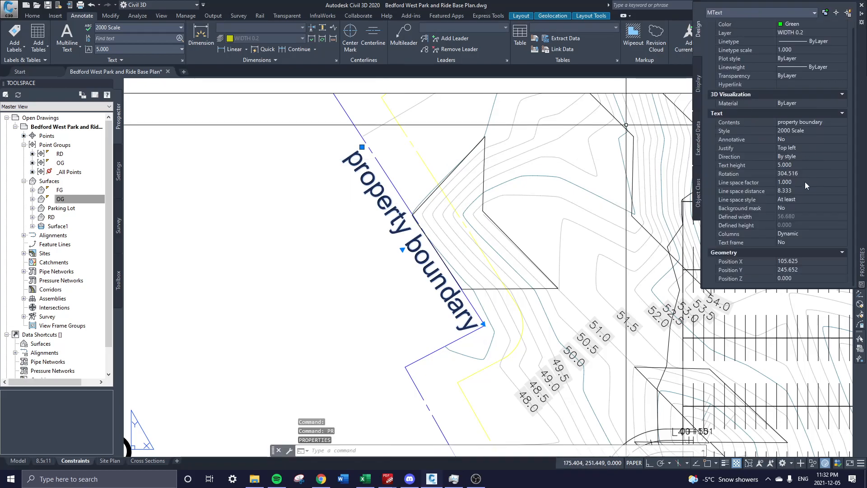
left_click(787, 165)
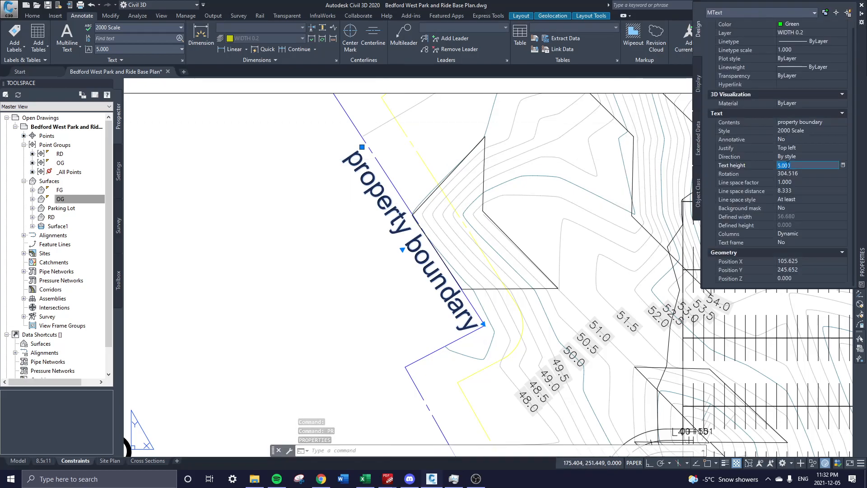
type("2.000")
key("Return")
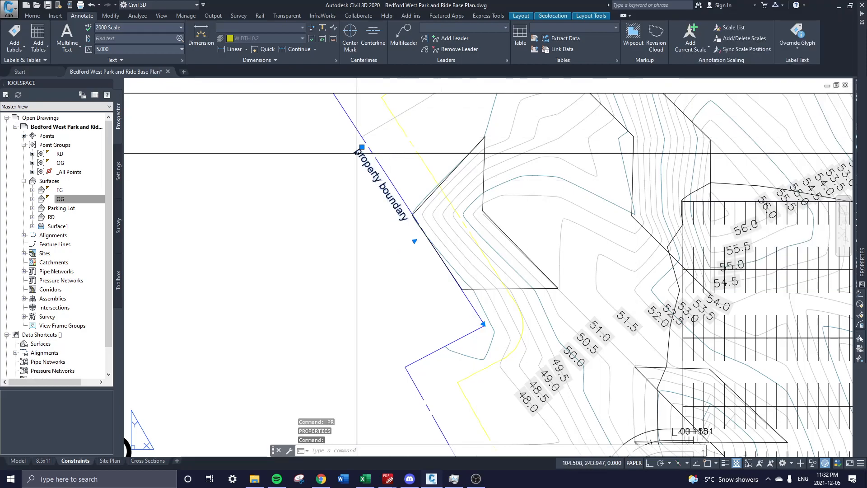
scroll(393, 206, "down", 4)
scroll(379, 184, "up", 4)
scroll(177, 367, "down", 6)
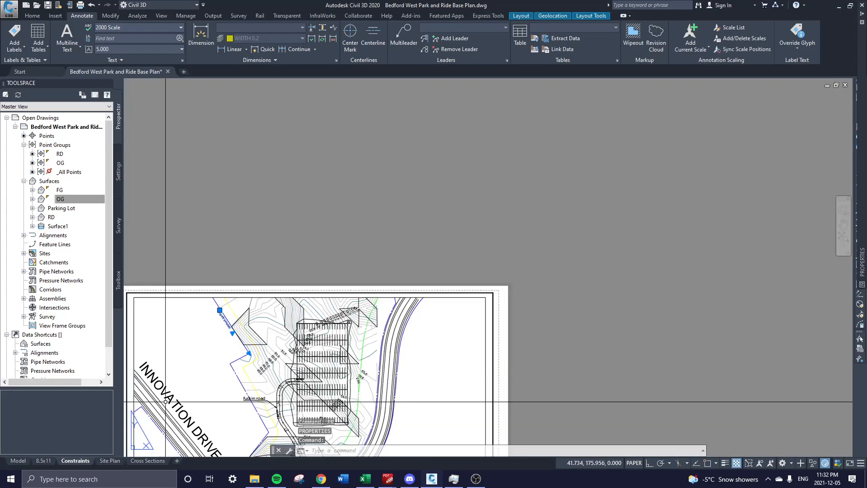
scroll(204, 238, "up", 6)
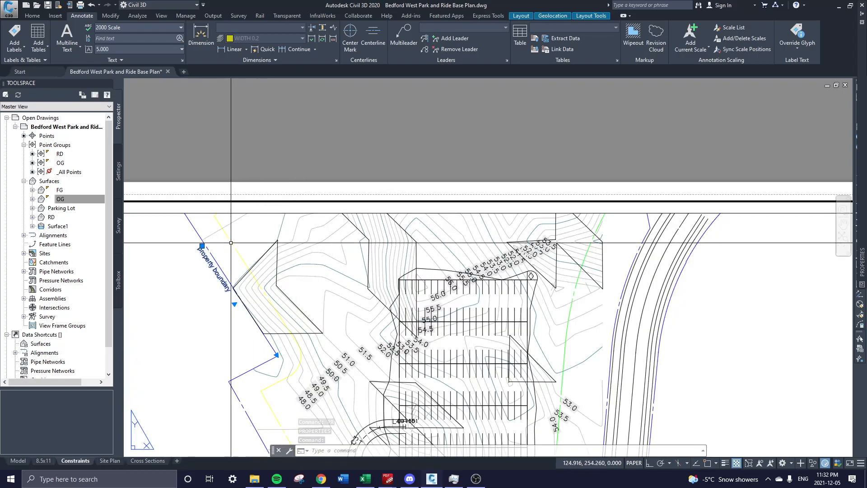
scroll(204, 238, "up", 2)
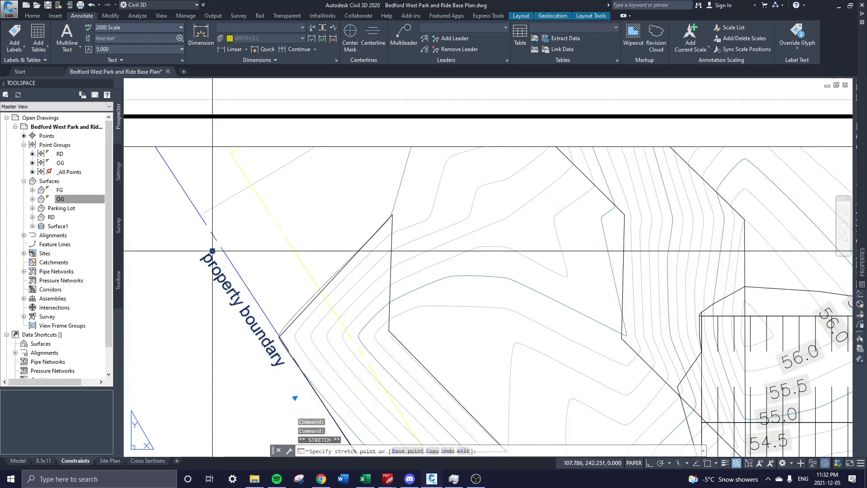
Reselect the note and start a COPY of it, then cancel.
left_click(204, 239)
type("co")
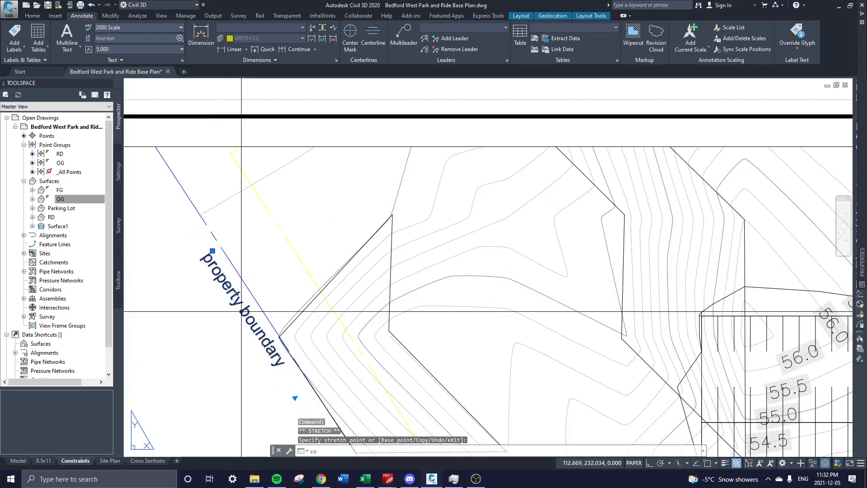
key("Return")
key("Escape")
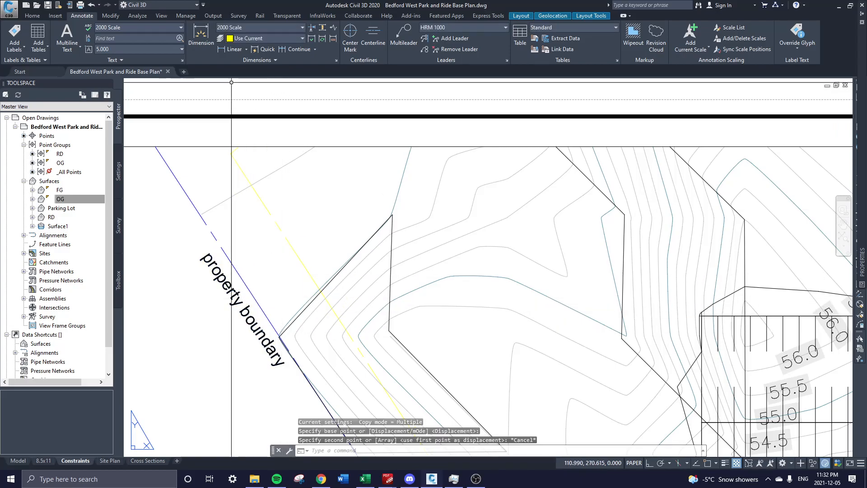
left_click(246, 50)
Place an aligned 10.00 dimension from the property boundary to the setback triangle's edge.
left_click(250, 83)
mouse_move(353, 331)
middle_mouse_down()
mouse_move(351, 225)
mouse_move(362, 319)
middle_mouse_up()
key("Escape")
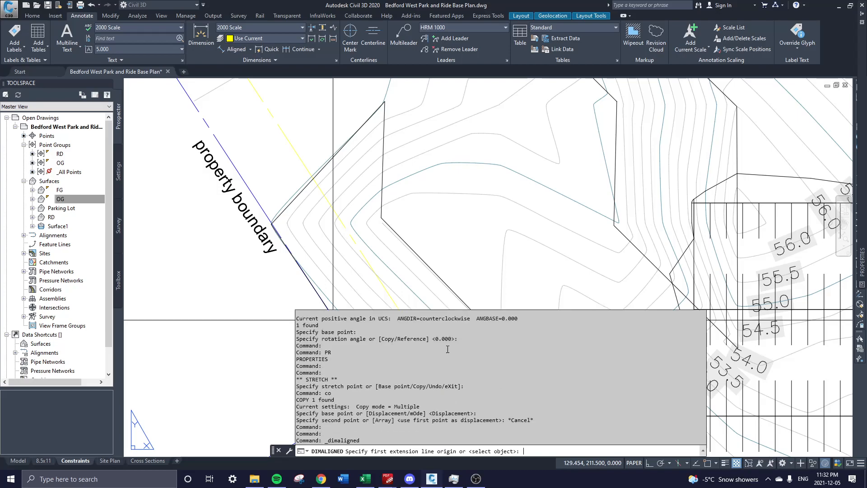
left_click(235, 49)
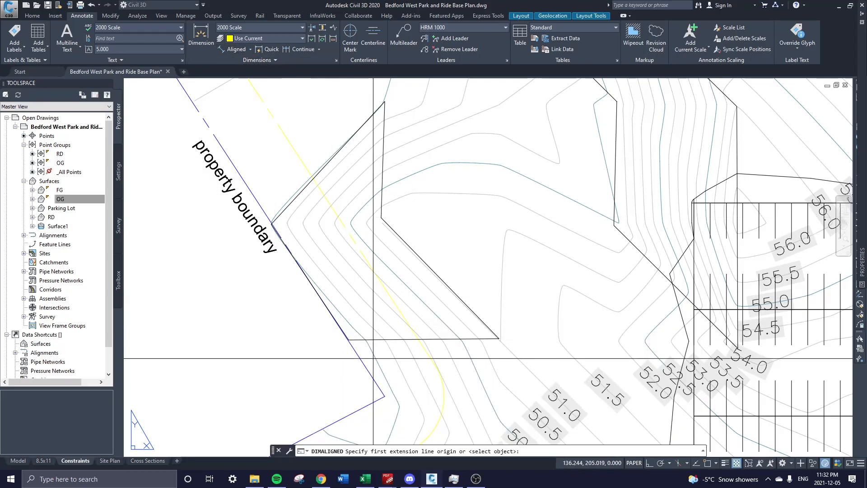
left_click(708, 464)
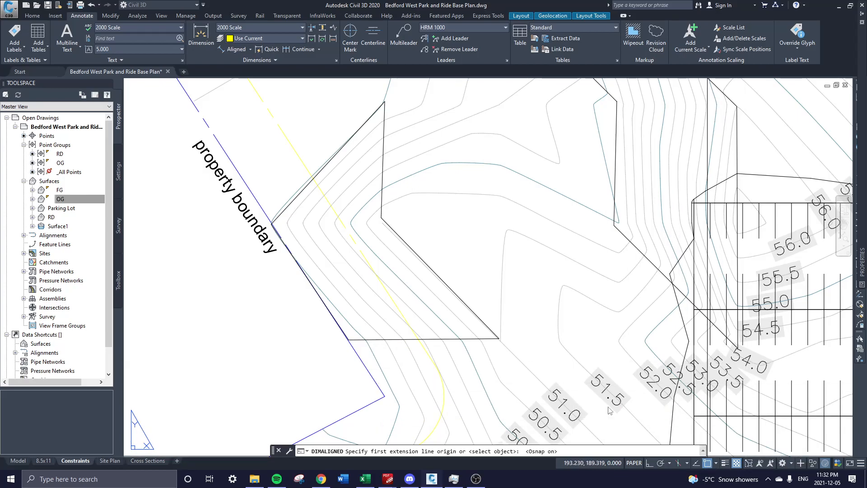
key("F3")
left_click(348, 340)
scroll(417, 335, "up", 2)
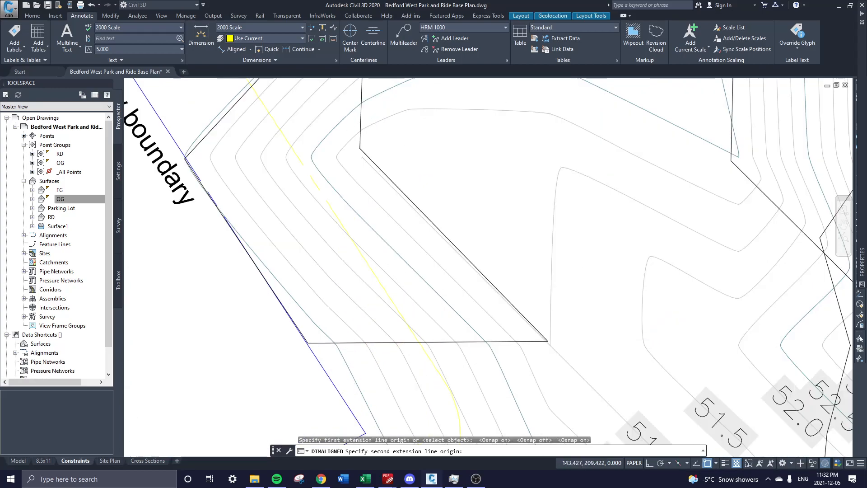
left_click(417, 348)
scroll(409, 354, "down", 2)
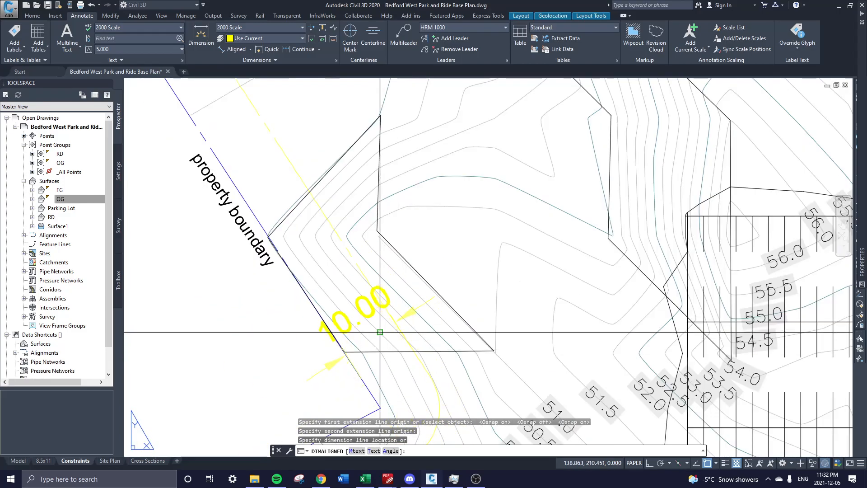
left_click(373, 281)
scroll(374, 281, "down", 3)
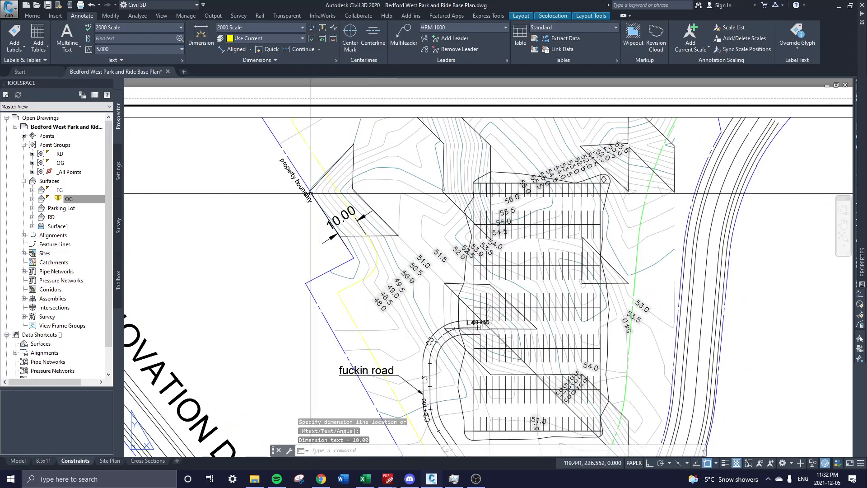
scroll(343, 240, "up", 2)
middle_click_drag(343, 240, 375, 301)
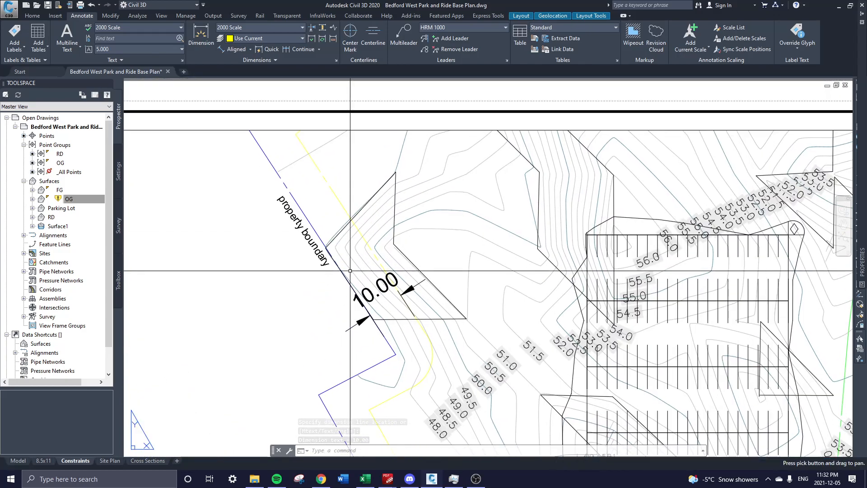
Copy the property boundary label to sit beside the yellow offset line.
type("co")
key("Return")
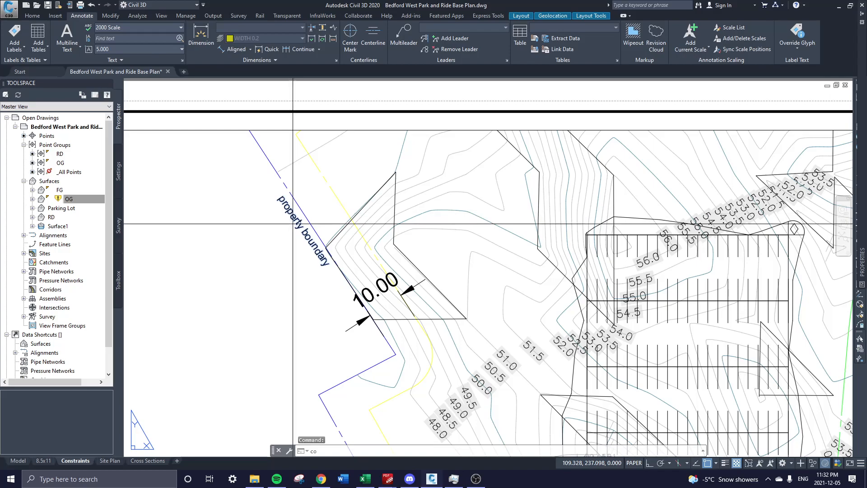
left_click(293, 224)
scroll(338, 199, "up", 2)
left_click(339, 184)
key("Escape")
Enter the viewport's model space, cancel stray selections, and switch back to paper space.
left_click(338, 180)
double_click(338, 180)
key("Escape")
left_click(337, 171)
key("Escape")
scroll(424, 281, "down", 3)
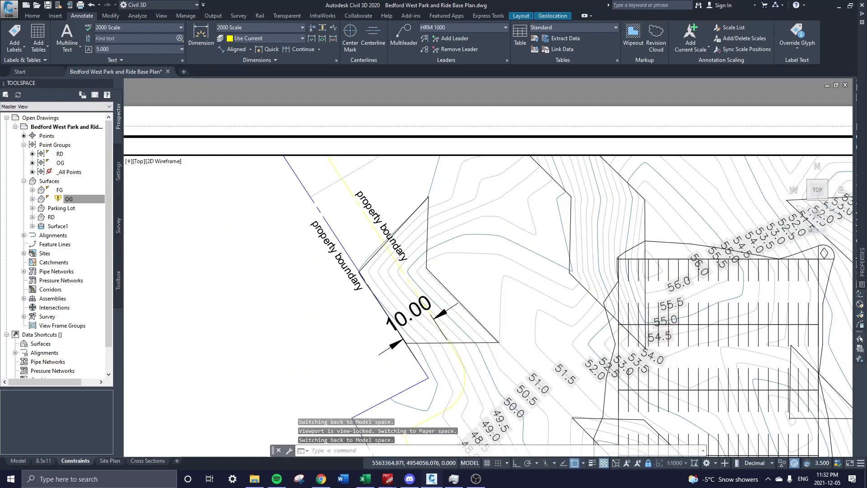
left_click(473, 463)
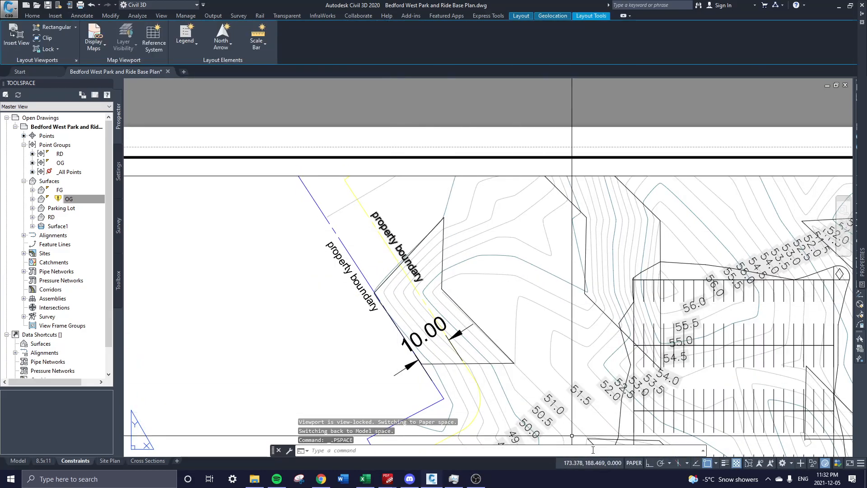
Reactivate the viewport, select and deselect the green curve, then return to paper space.
double_click(491, 294)
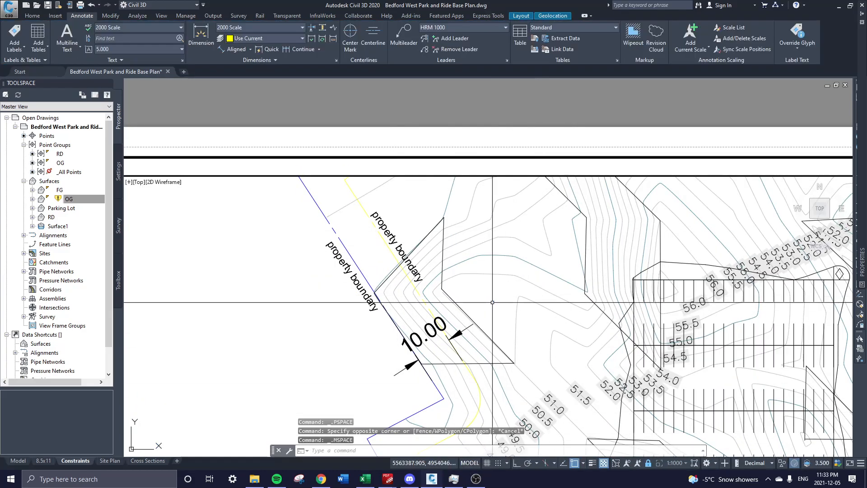
double_click(461, 167)
scroll(483, 254, "down", 3)
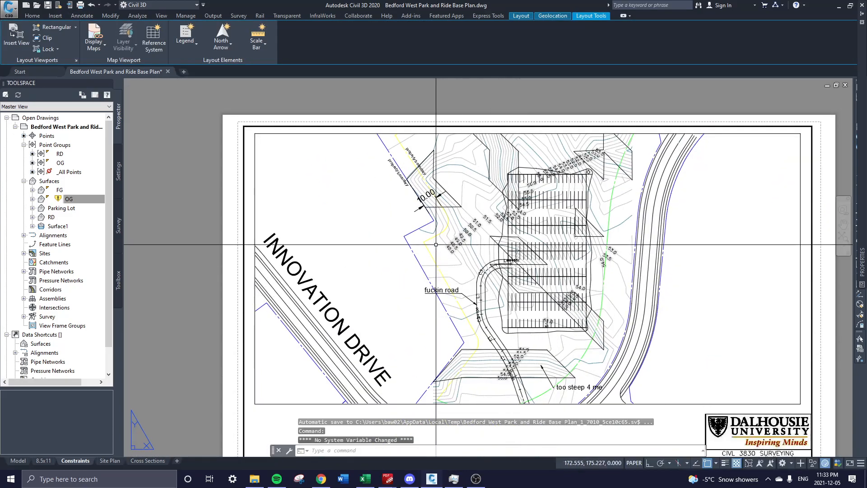
double_click(357, 244)
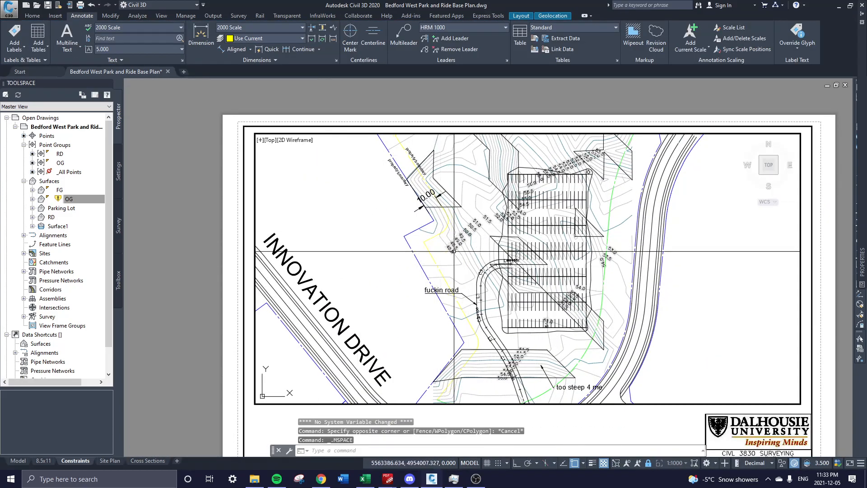
left_click(613, 197)
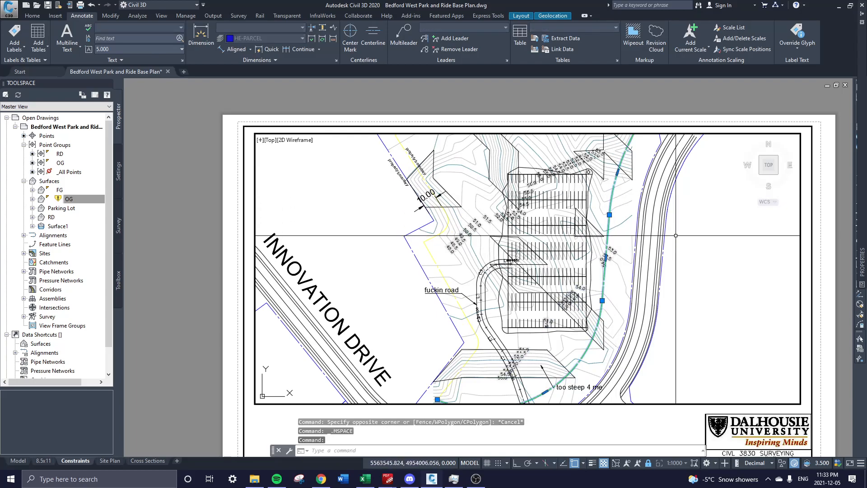
key("Escape")
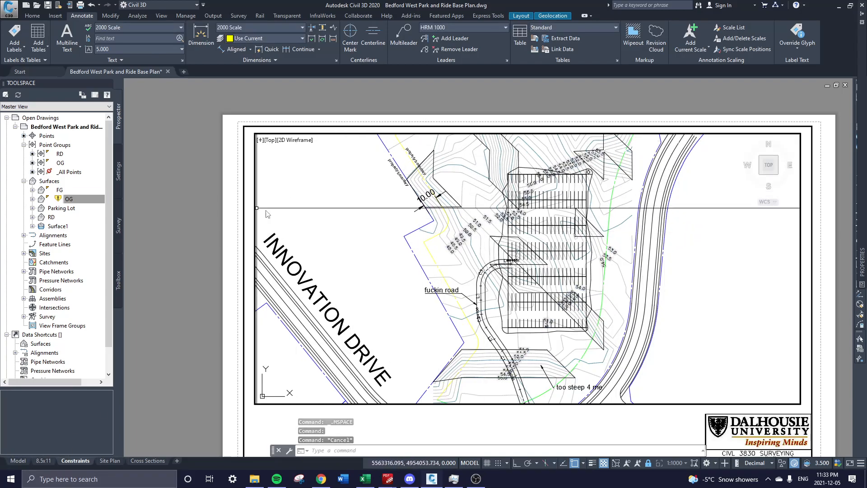
double_click(205, 226)
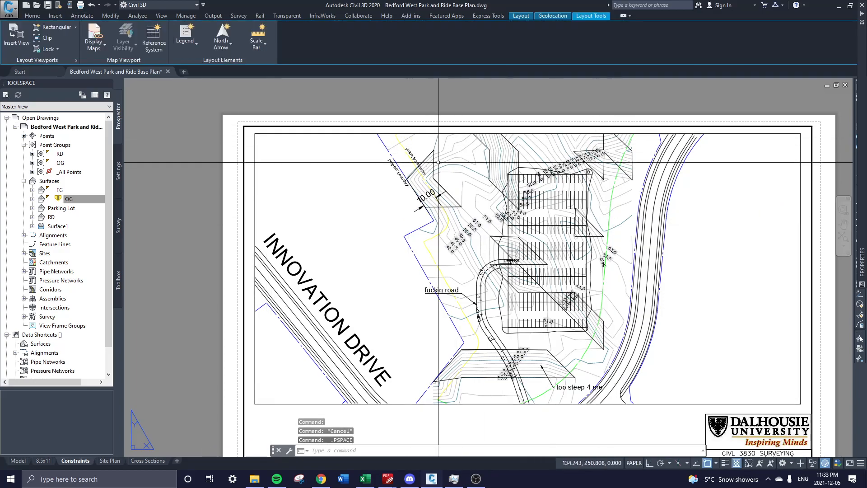
scroll(429, 145, "up", 5)
Edit the copied label, replacing 'boundary' with 'buffer' so it reads 'property buffer'.
scroll(394, 197, "up", 2)
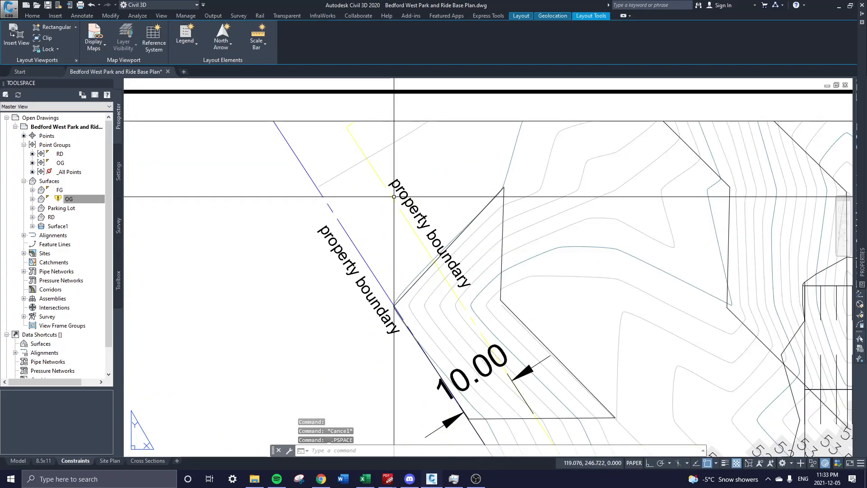
double_click(418, 222)
double_click(459, 192)
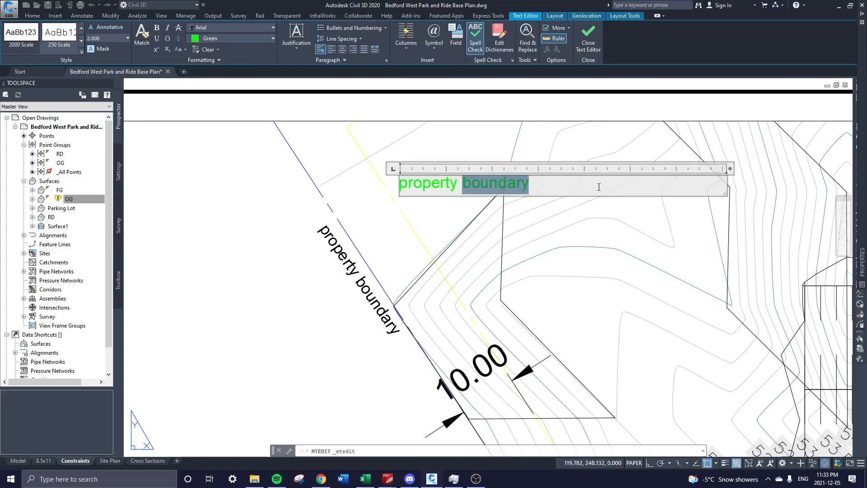
left_click(599, 260)
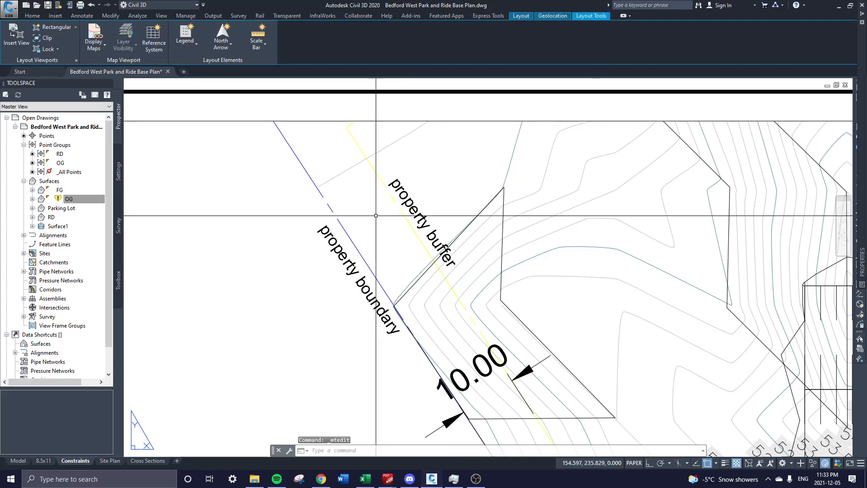
Copy the 'property buffer' label to a spot beside the green line east of the lot.
left_click(408, 189)
left_click(403, 188)
type("co")
key("Return")
left_click(404, 200)
scroll(484, 250, "down", 6)
scroll(563, 270, "up", 5)
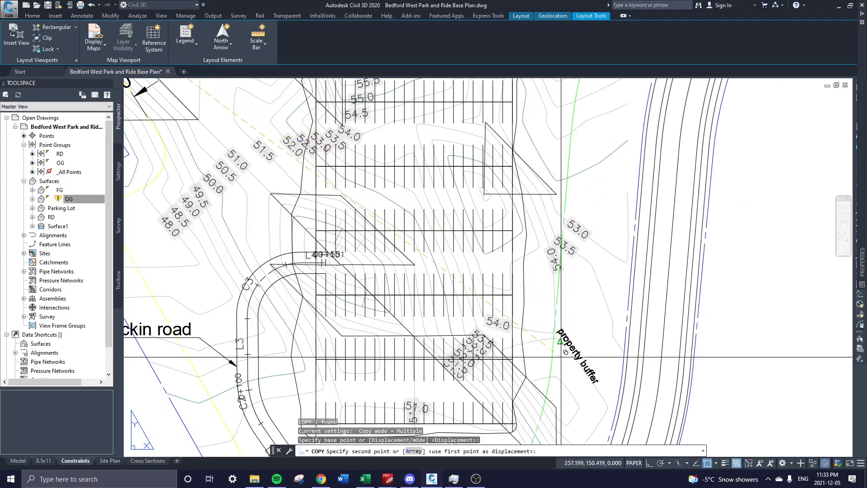
scroll(519, 371, "up", 4)
left_click(517, 379)
key("Escape")
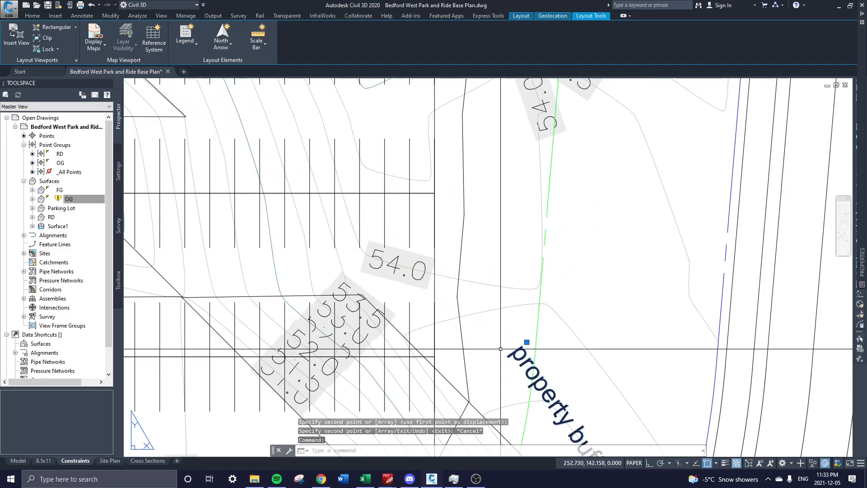
Rotate the copied label about its start point to run along the green line.
type("ro")
key("Return")
left_click(510, 347)
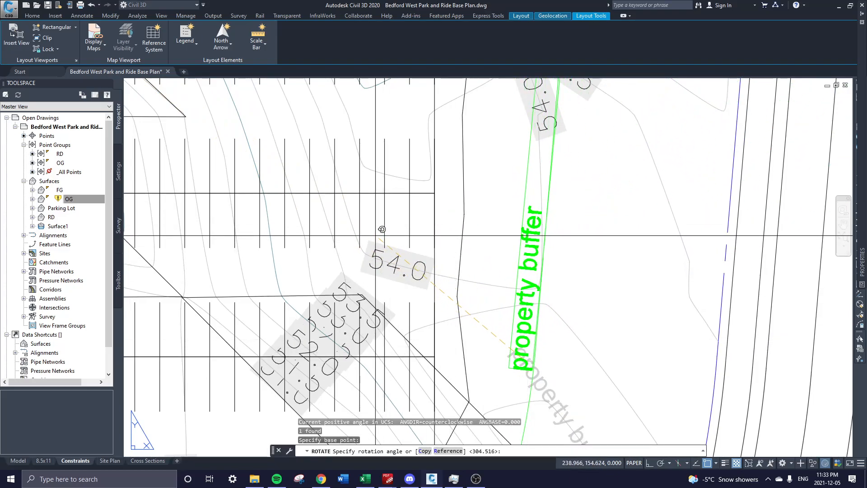
left_click(367, 238)
scroll(545, 308, "down", 4)
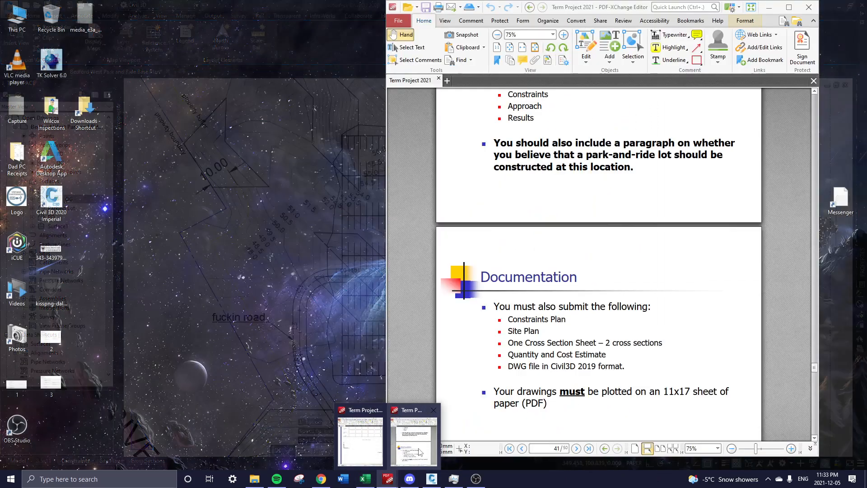
Show page 34, the Park and Ride Lot Dimensions drawing, of the Term Project 2021 PDF at 100%.
left_click(416, 420)
scroll(583, 307, "up", 5)
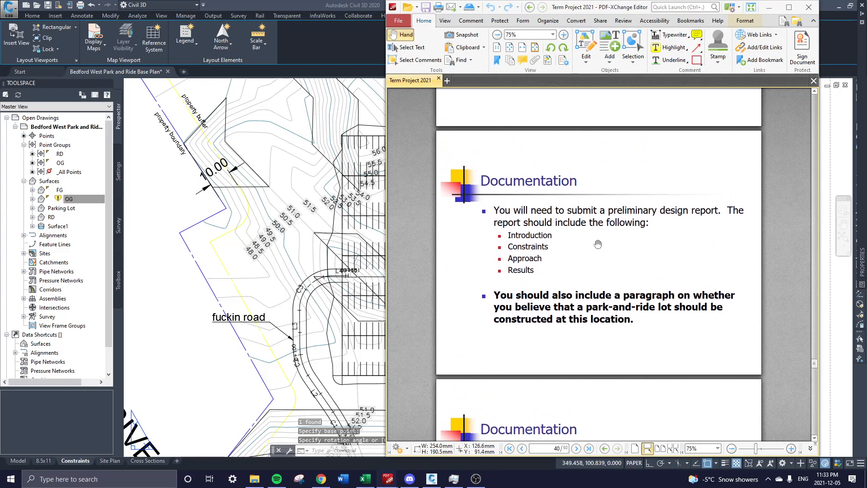
scroll(607, 169, "up", 14)
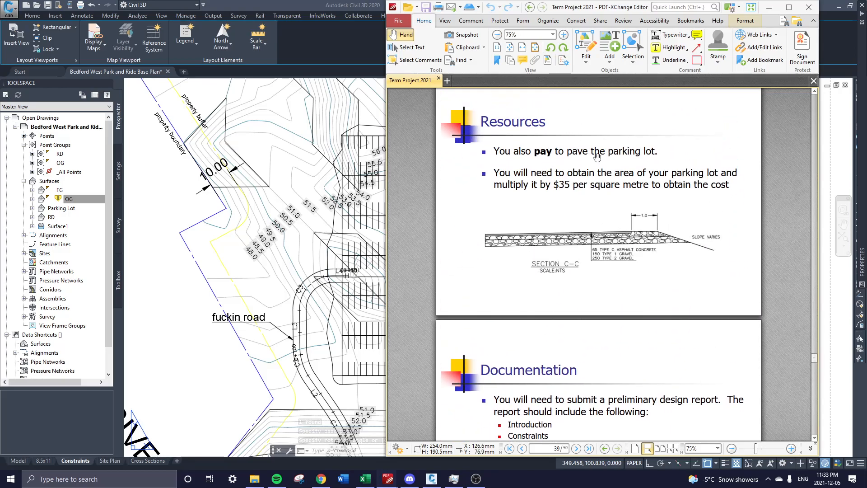
scroll(627, 209, "up", 11)
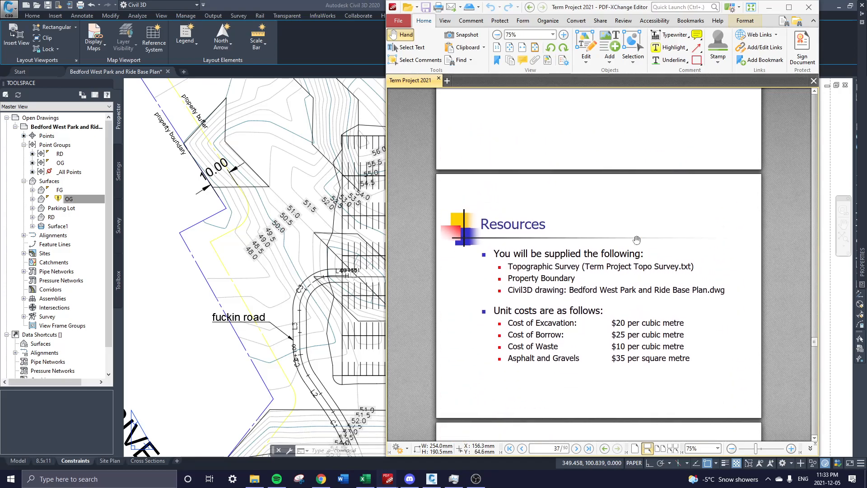
scroll(604, 292, "up", 6)
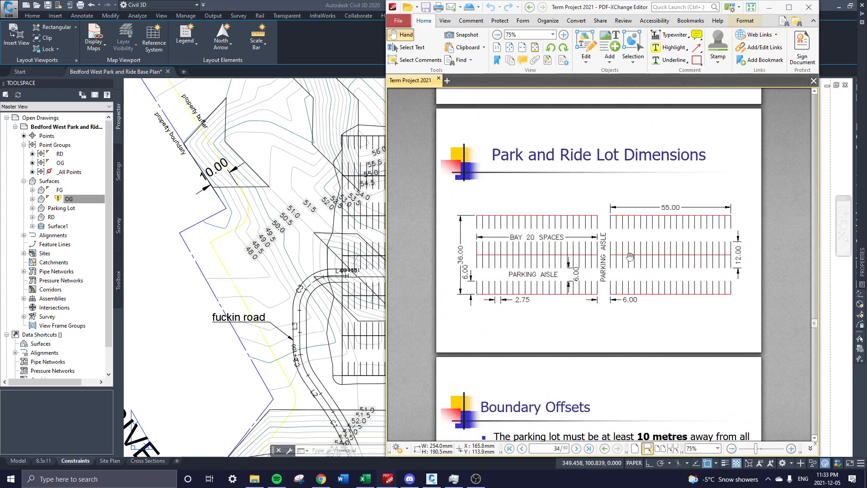
left_click(768, 7)
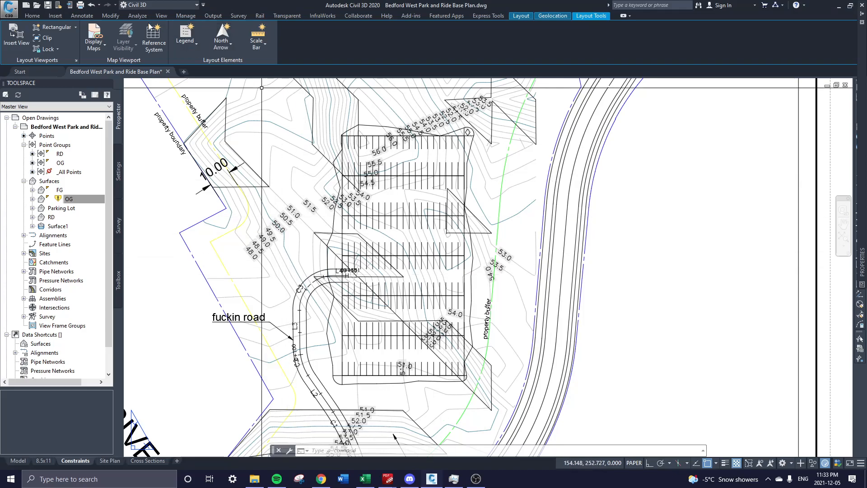
left_click(388, 479)
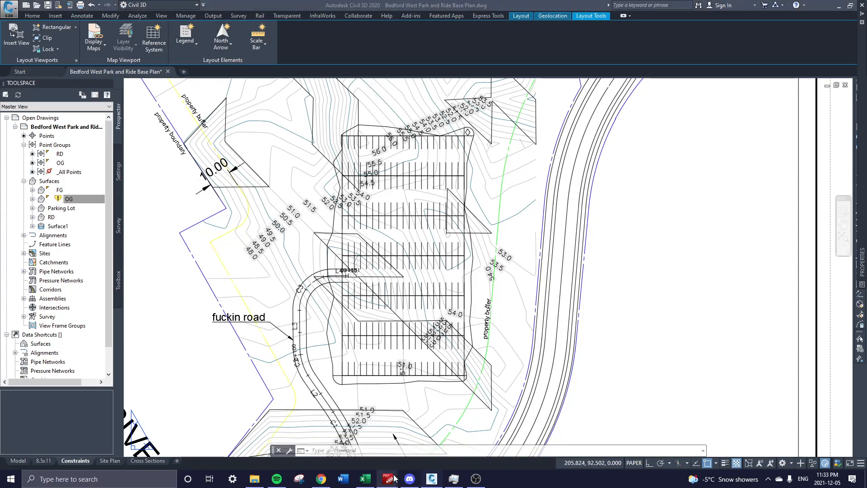
left_click(422, 441)
scroll(638, 262, "down", 1)
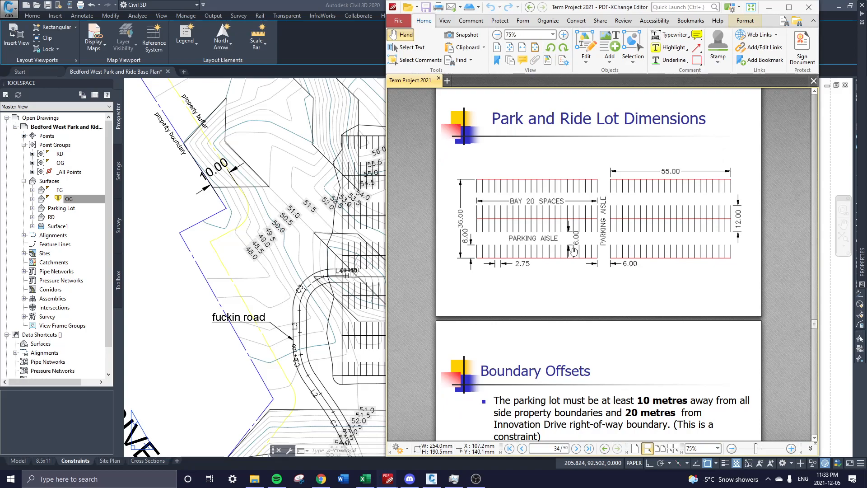
scroll(573, 251, "up", 1, "ctrl")
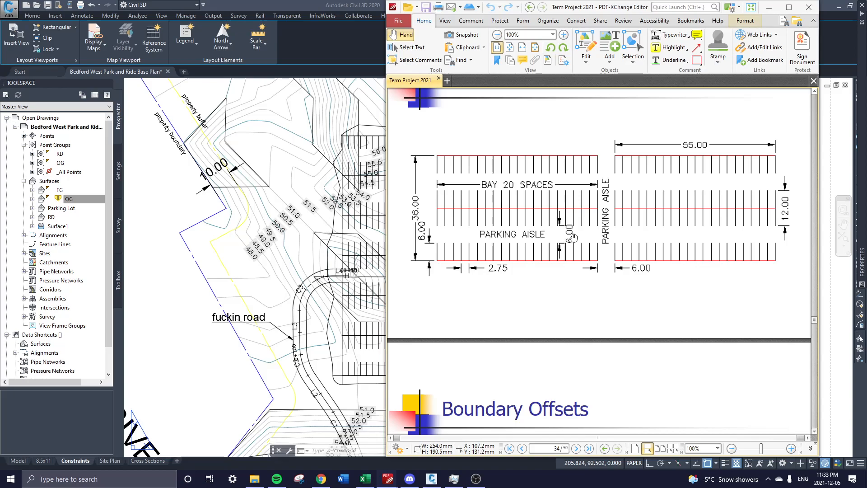
Bring Civil 3D in front of the PDF and zoom around the parking lot's road label.
left_click(382, 327)
scroll(350, 300, "up", 7)
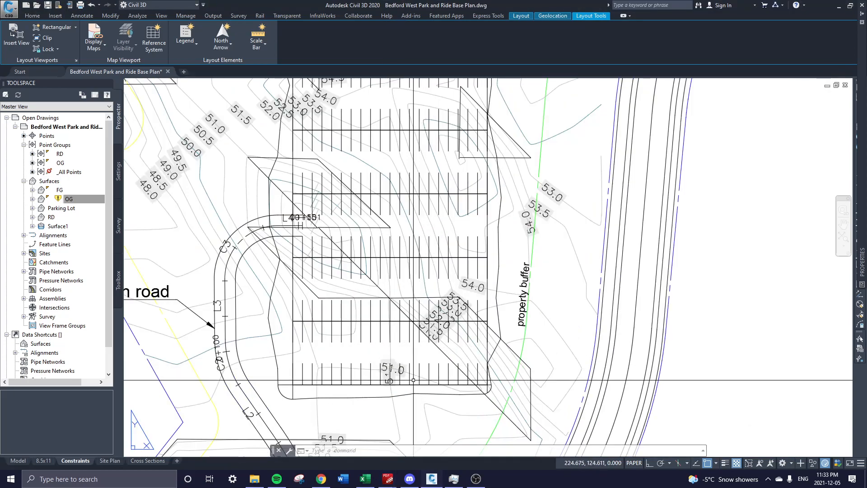
scroll(350, 300, "down", 4)
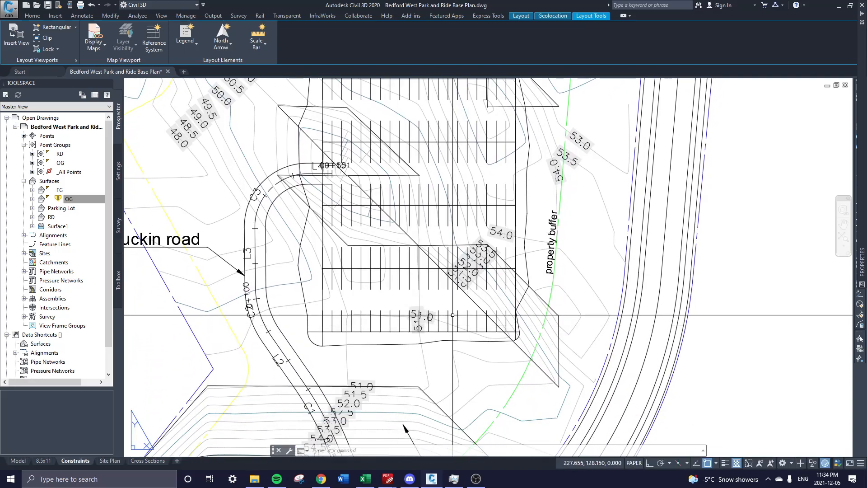
middle_click_drag(405, 429, 419, 449)
scroll(443, 343, "up", 2)
scroll(446, 287, "down", 4)
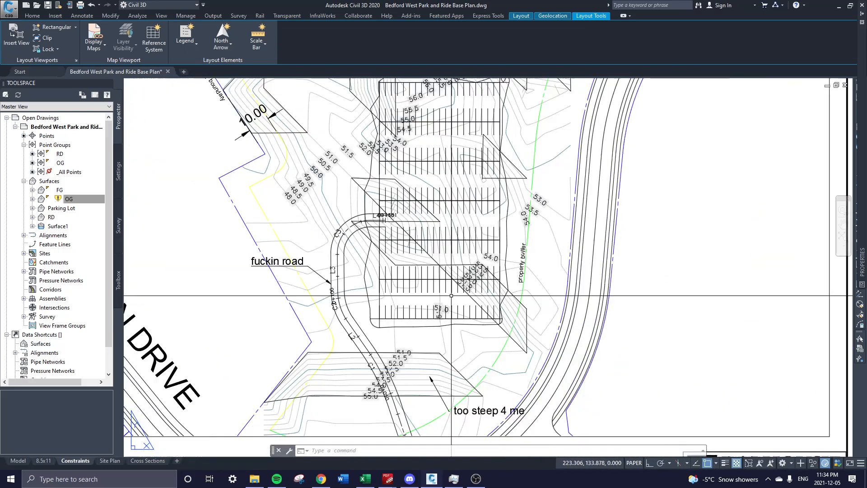
scroll(802, 405, "down", 3)
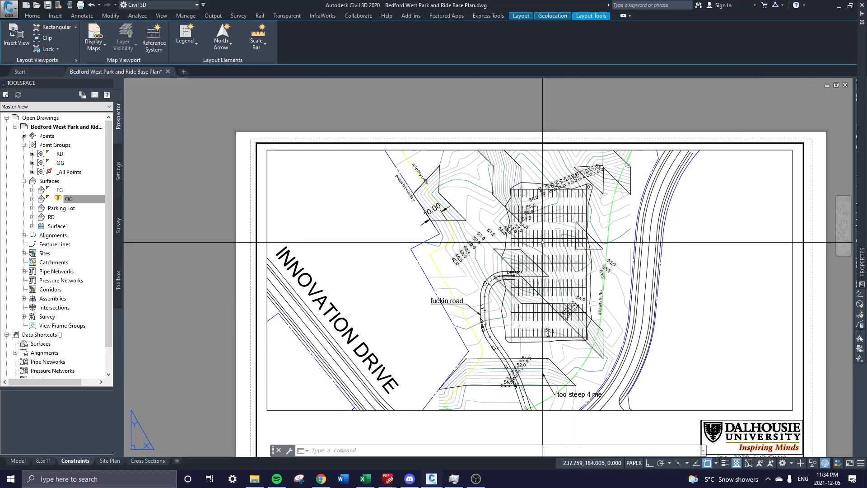
scroll(492, 253, "up", 1)
scroll(489, 252, "down", 1)
scroll(489, 252, "up", 1)
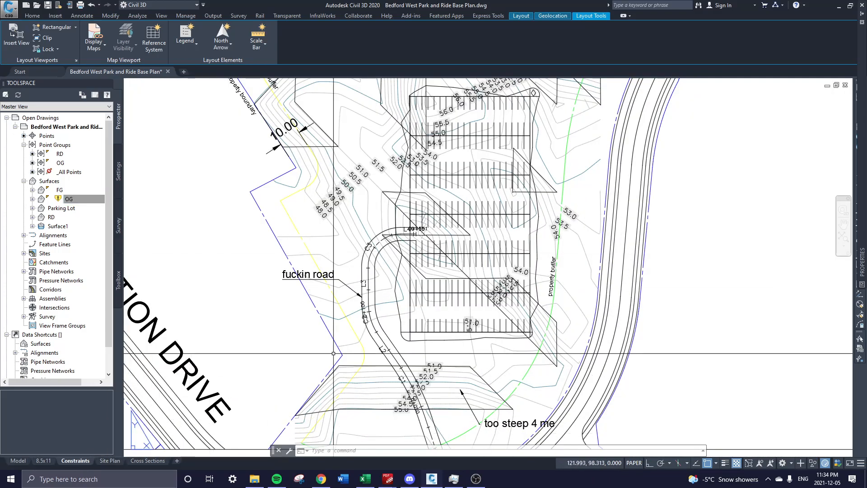
scroll(625, 217, "down", 2)
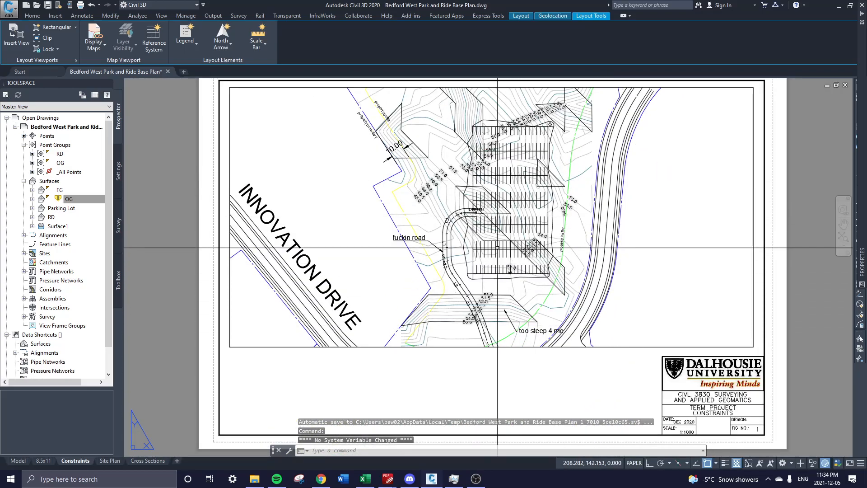
scroll(565, 361, "up", 2)
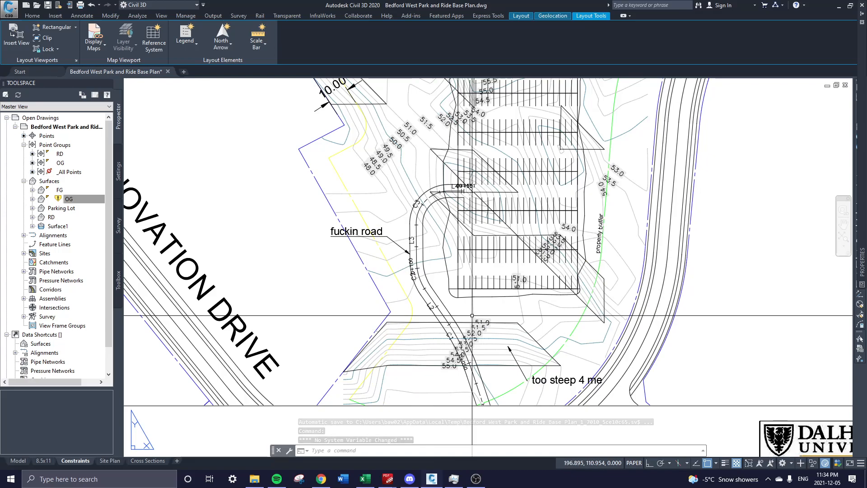
Pan the Constraints sheet to frame the 'property buffer' label along the east offset line.
middle_click_drag(565, 360, 559, 361)
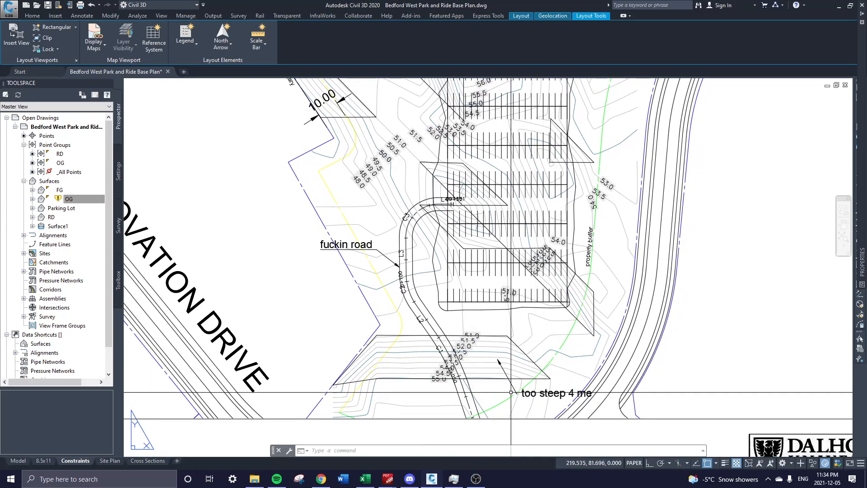
scroll(409, 452, "down", 2)
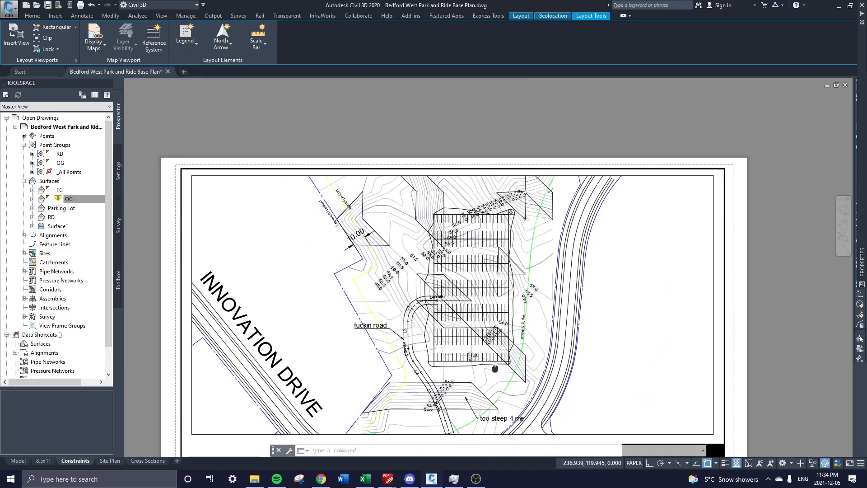
middle_click_drag(560, 352, 560, 228)
middle_click_drag(548, 191, 549, 252)
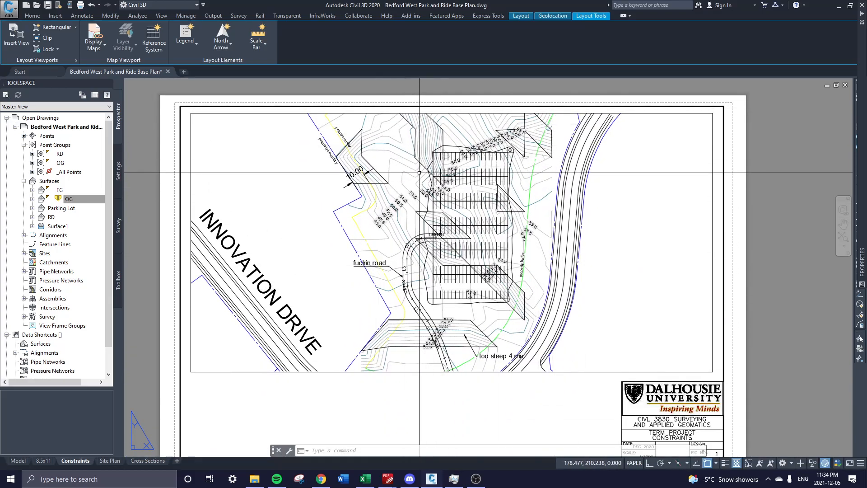
left_click(67, 462)
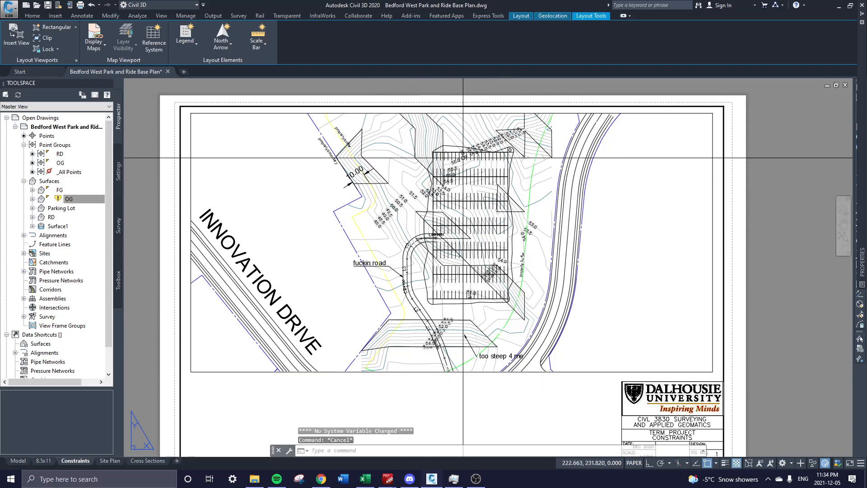
scroll(493, 202, "up", 2)
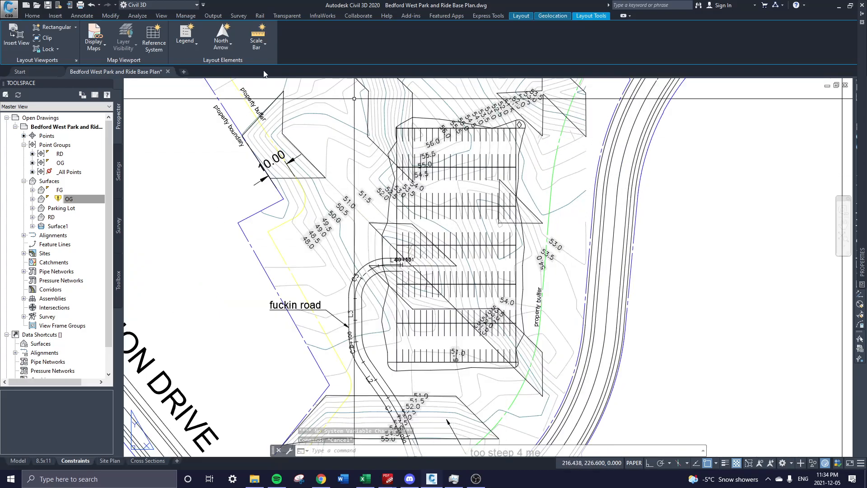
Try Layer Freeze from the Home tab on the paper sheet, then cancel it.
left_click(32, 16)
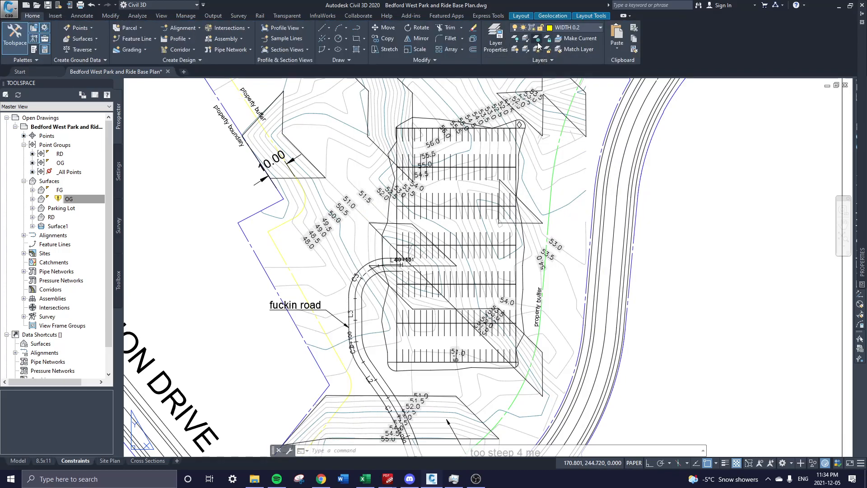
left_click(537, 40)
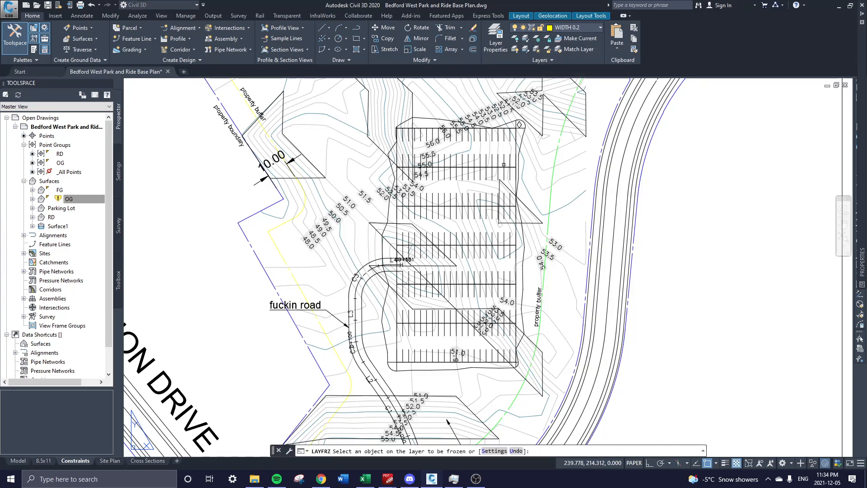
left_click(499, 162)
scroll(503, 233, "up", 4)
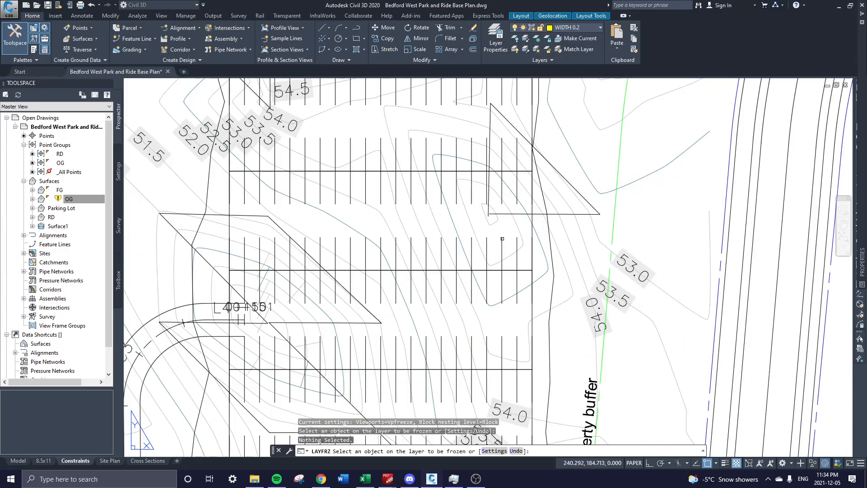
key("Escape")
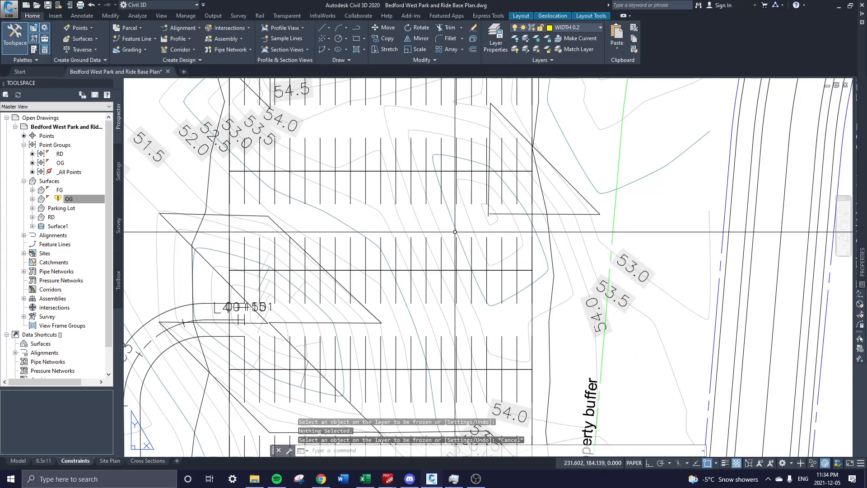
scroll(587, 208, "down", 6)
Inside the viewport, freeze the HP-Text and HP-CORRIDOR-FLINE layers by picking a parking stall.
double_click(554, 180)
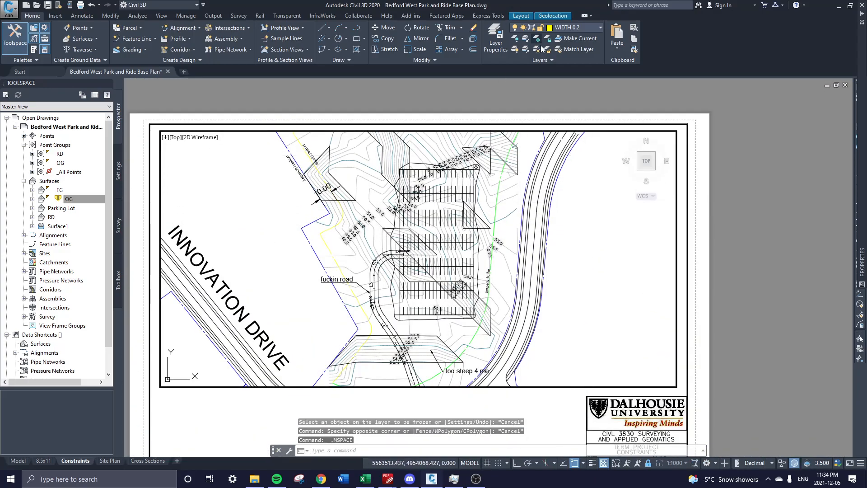
left_click(537, 40)
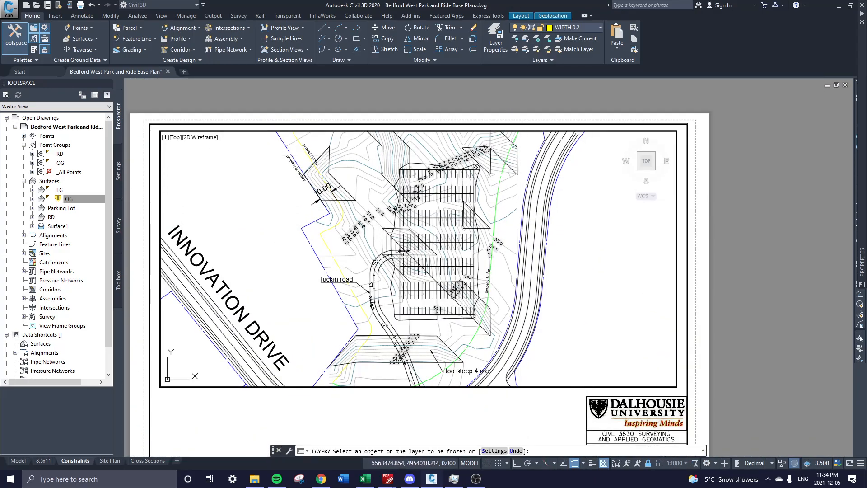
left_click(464, 197)
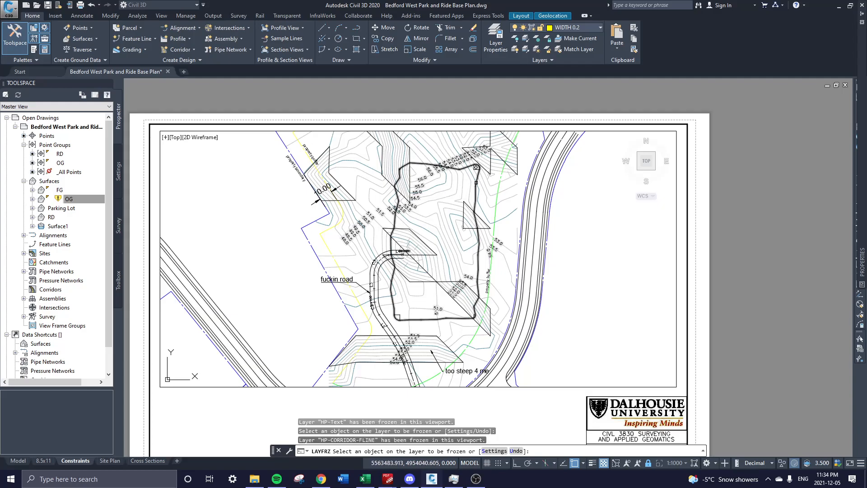
scroll(419, 259, "up", 2)
key("Escape")
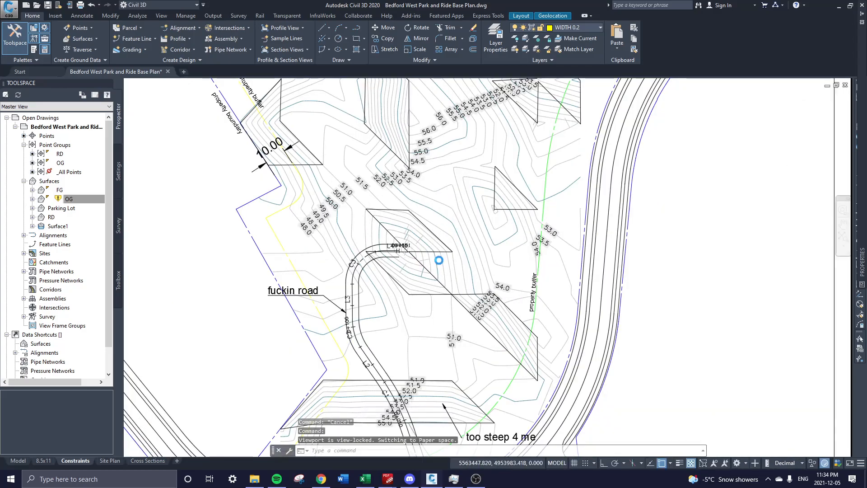
scroll(440, 260, "down", 4)
scroll(454, 267, "up", 2)
double_click(455, 407)
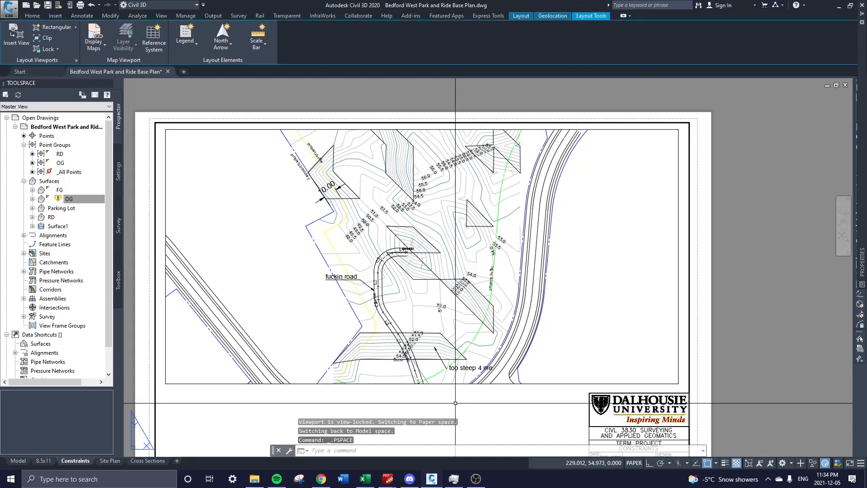
left_click(18, 460)
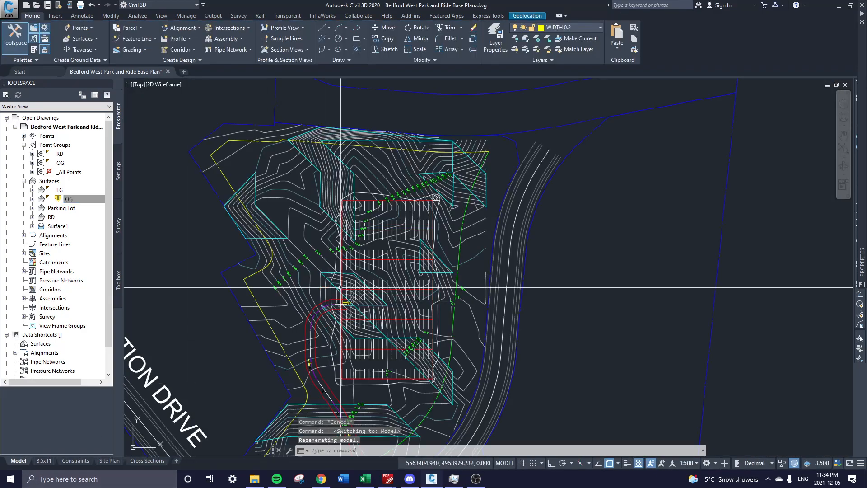
left_click(75, 461)
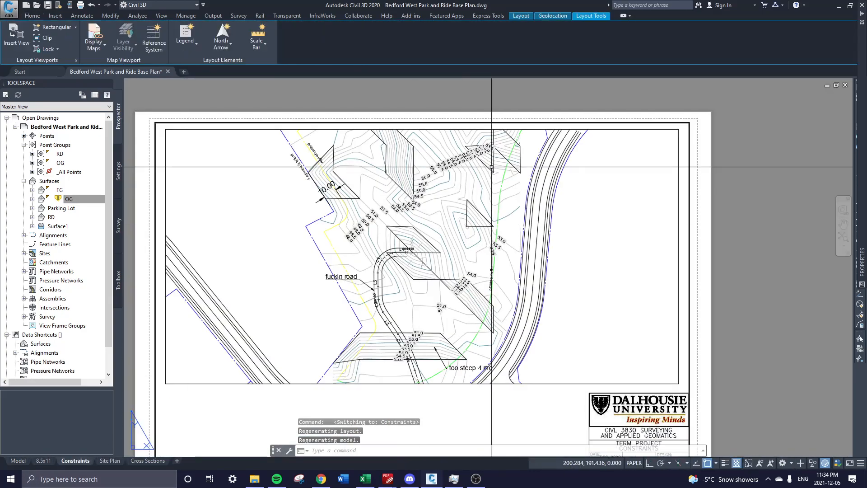
scroll(446, 114, "up", 3)
double_click(427, 281)
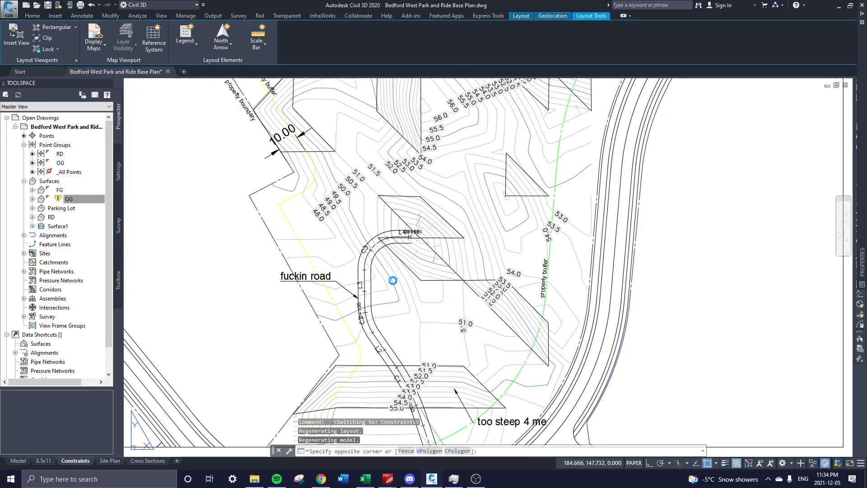
left_click(537, 40)
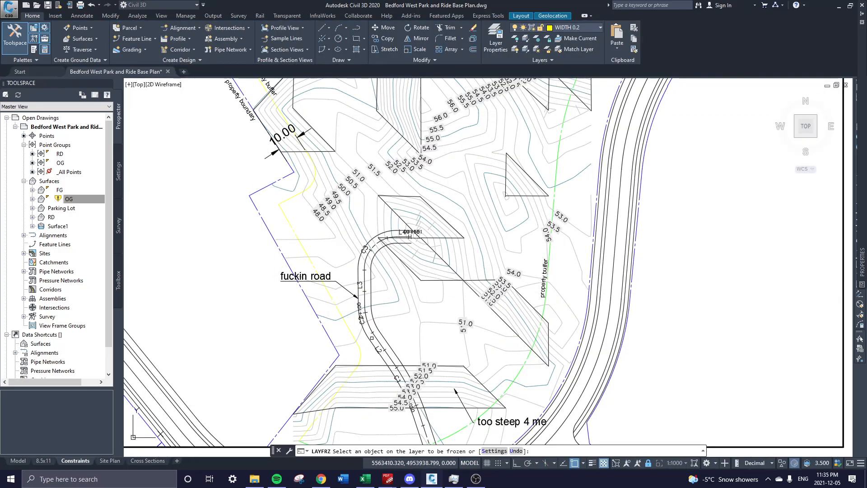
left_click(383, 333)
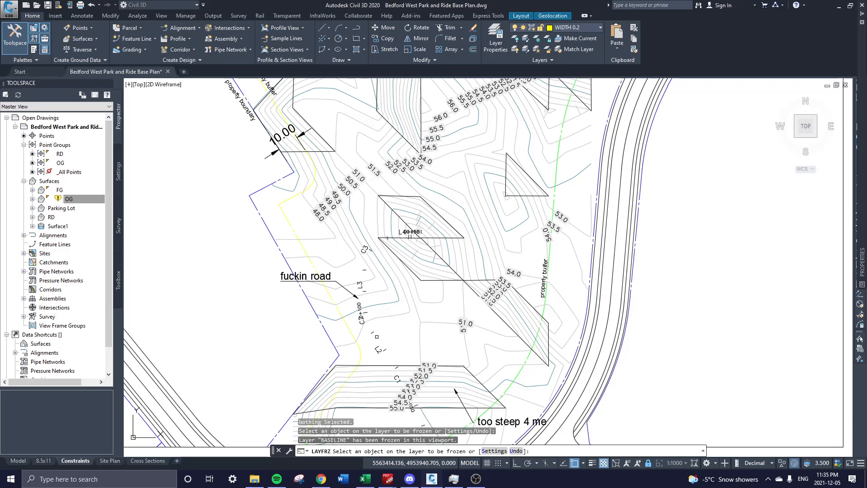
left_click(375, 336)
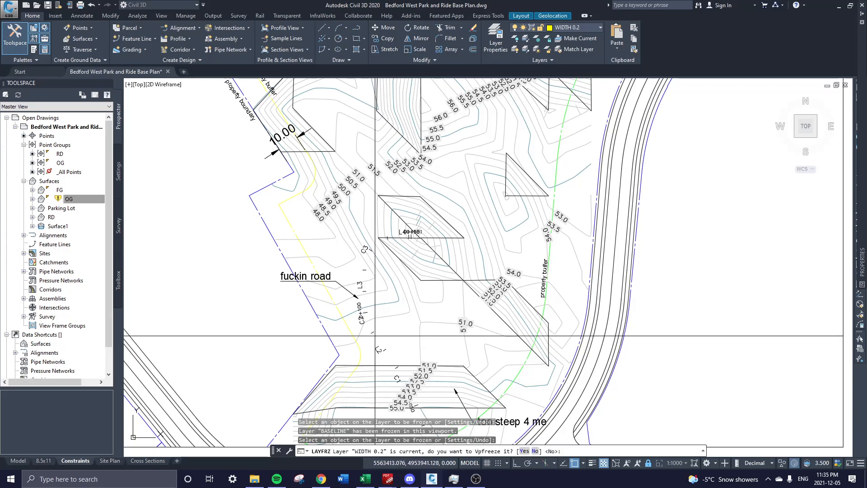
key("Return")
scroll(356, 211, "down", 6)
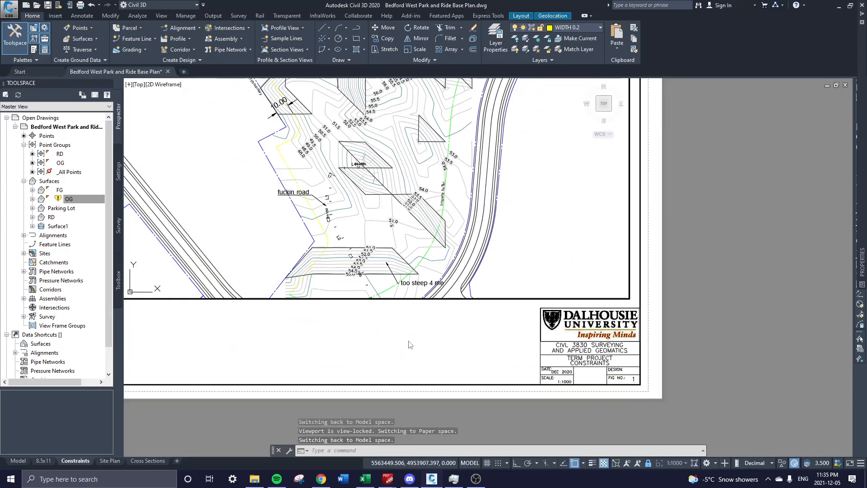
scroll(441, 258, "down", 3)
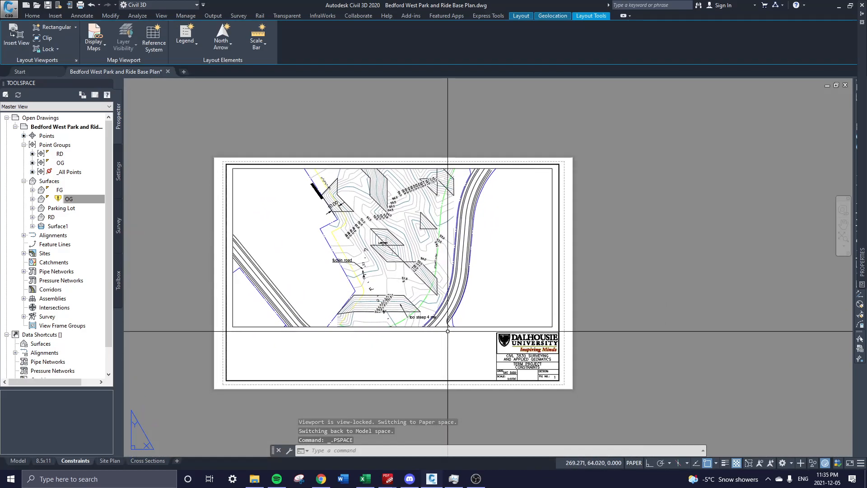
scroll(471, 371, "up", 3)
scroll(471, 371, "up", 1)
scroll(472, 357, "down", 4)
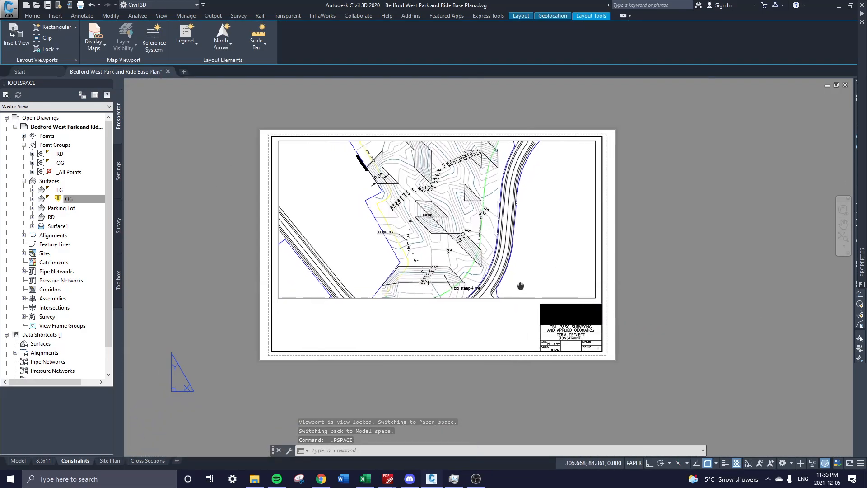
scroll(523, 286, "up", 3)
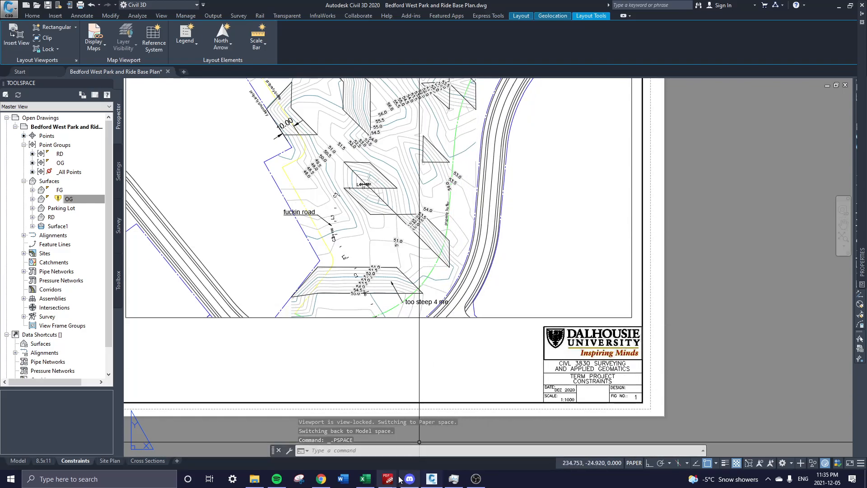
Scroll the term project PDF to the page 26 Quaker Town Park and Ride aerial, then return to Civil 3D.
mouse_move(400, 479)
left_click(409, 448)
scroll(614, 354, "up", 5)
scroll(614, 354, "up", 8)
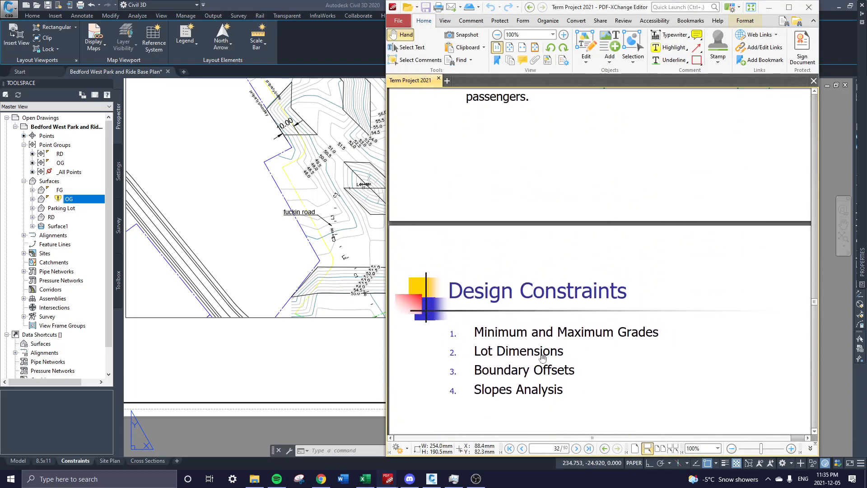
scroll(541, 364, "up", 5)
scroll(481, 195, "down", 3)
scroll(488, 208, "up", 5)
scroll(496, 223, "up", 10)
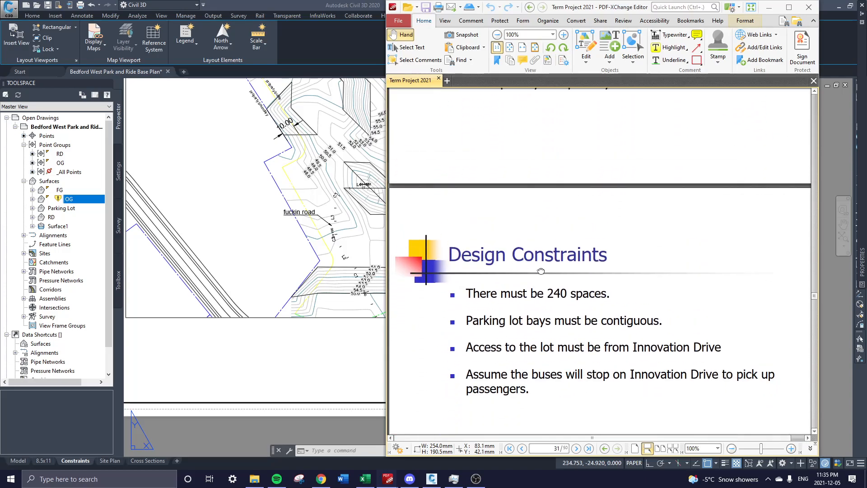
scroll(600, 210, "up", 8)
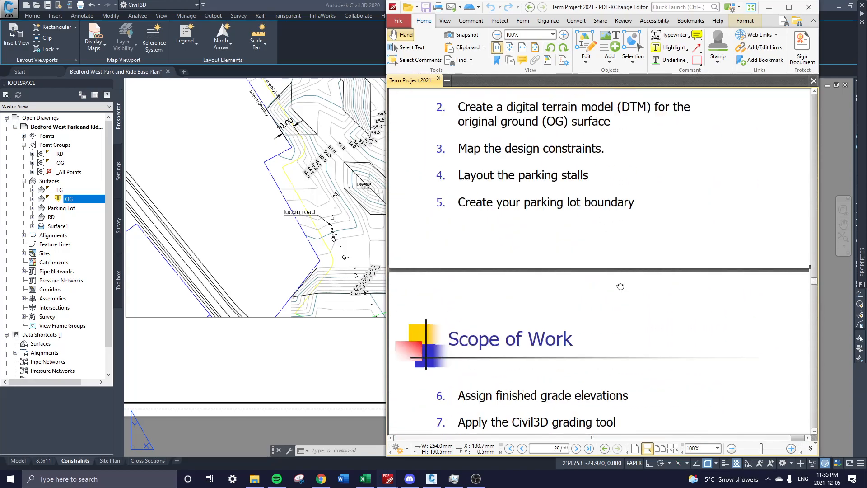
scroll(593, 251, "up", 6)
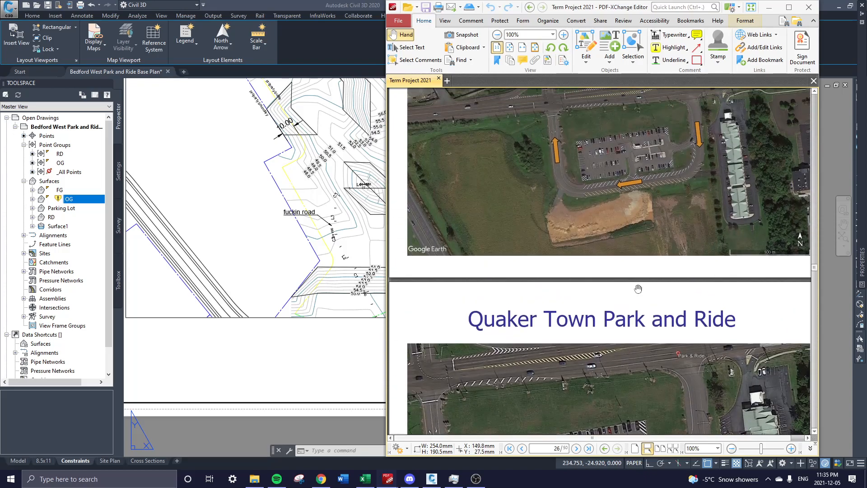
scroll(611, 222, "down", 6)
scroll(612, 221, "up", 6)
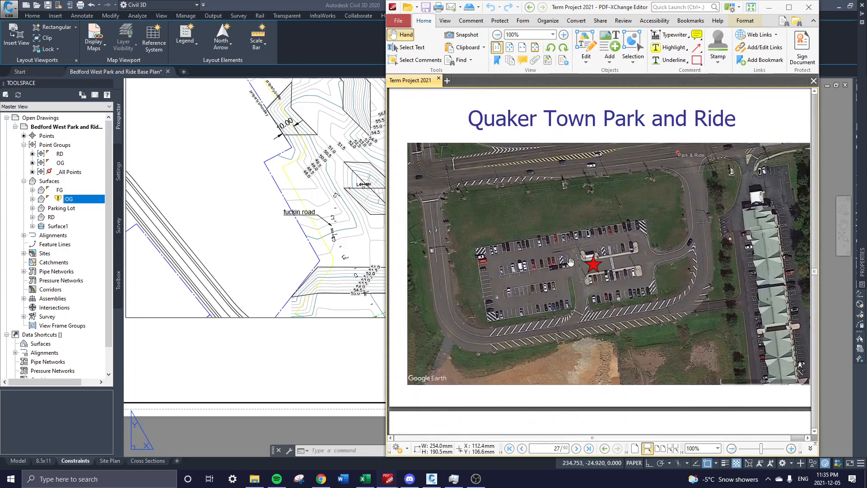
scroll(550, 300, "up", 1)
scroll(558, 328, "up", 6)
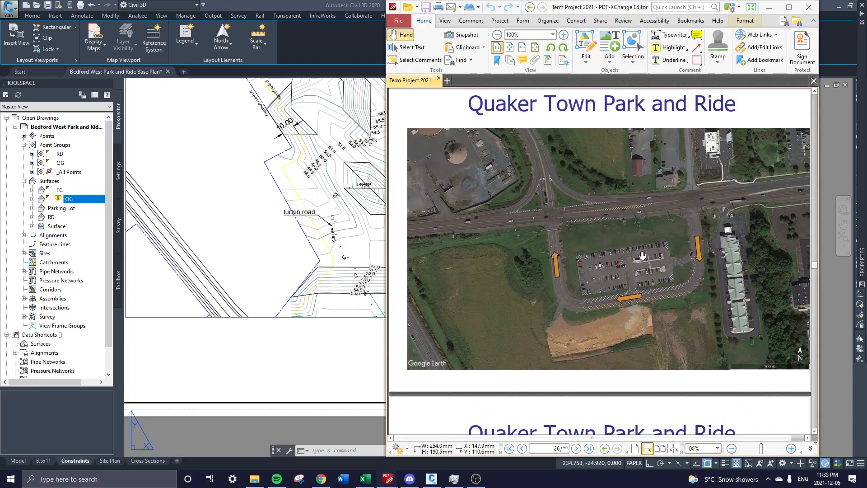
scroll(642, 256, "up", 1)
scroll(646, 262, "down", 1)
scroll(653, 272, "up", 1, "ctrl")
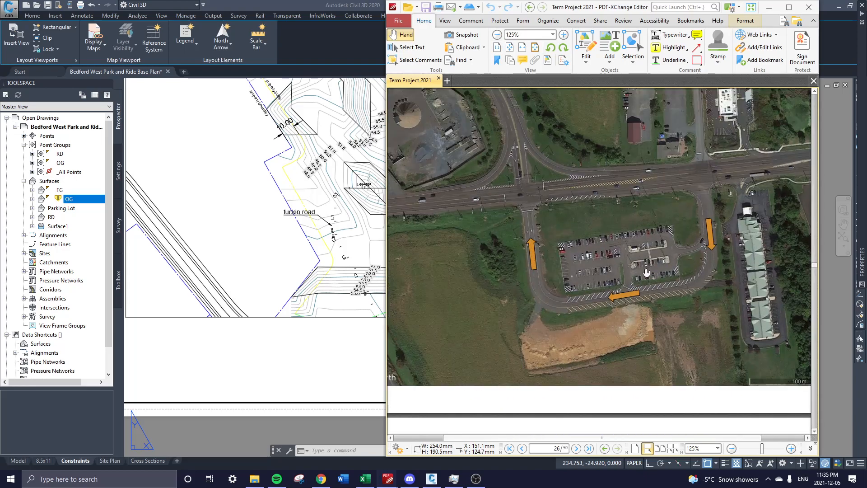
left_click(366, 241)
middle_click_drag(337, 185, 296, 301)
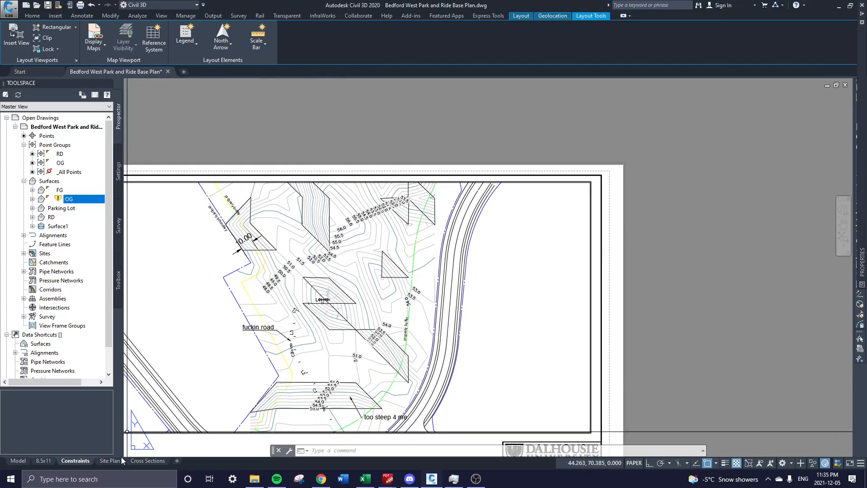
Switch Civil 3D to the empty Site Plan layout sheet and recentre it.
left_click(271, 163)
key("Escape")
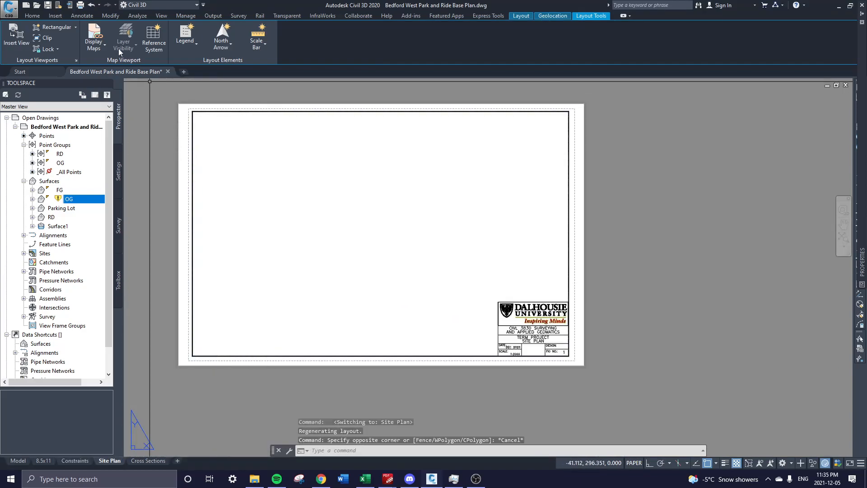
middle_click_drag(403, 206, 434, 236)
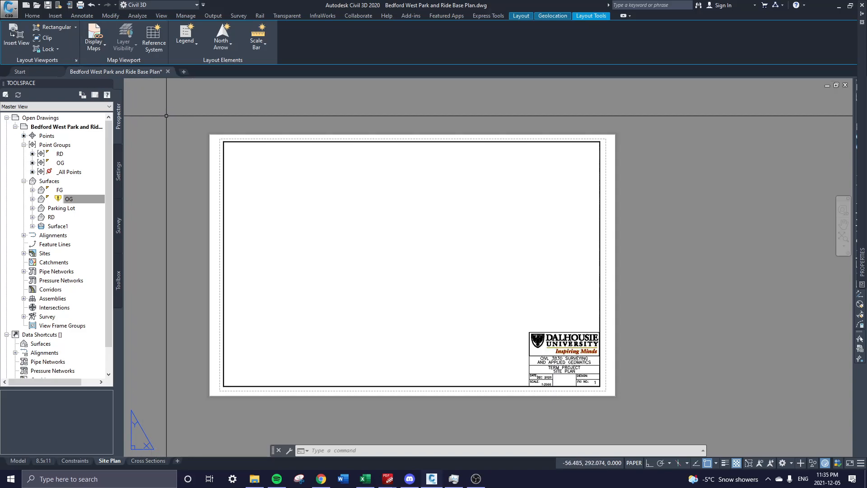
Bring the term project PDF forward and zoom in closely on the page 26 parking-lot aerial.
left_click(328, 482)
mouse_move(388, 480)
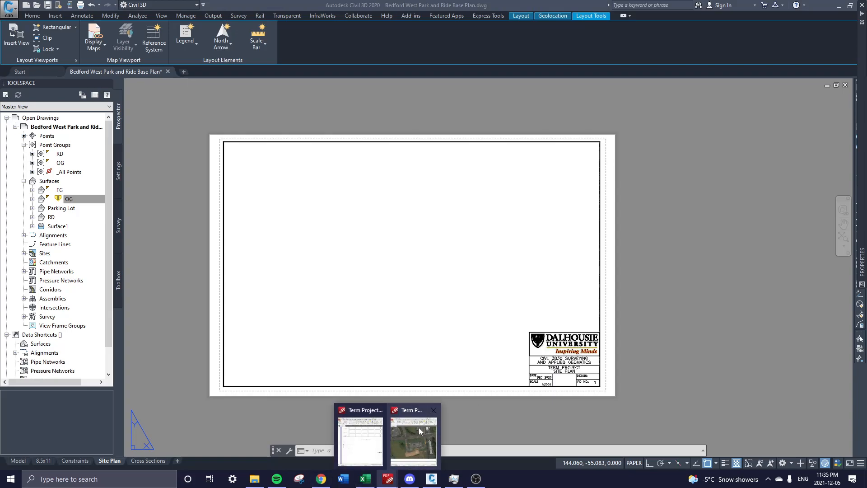
left_click(363, 436)
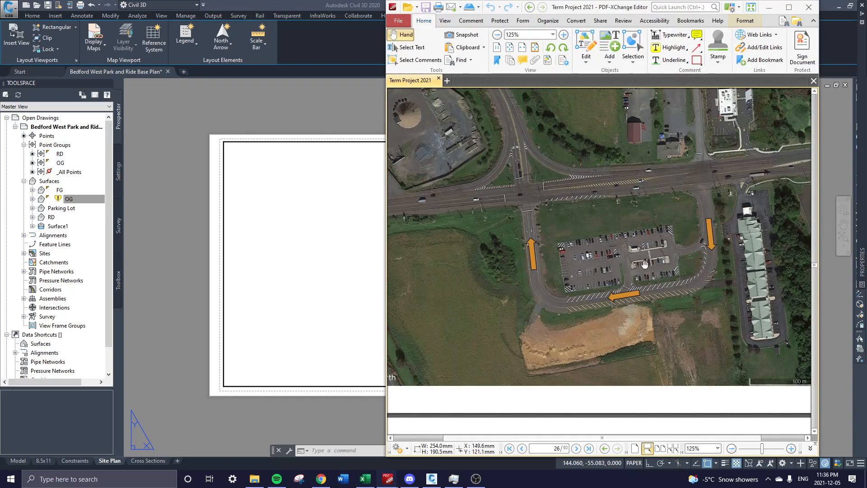
scroll(654, 261, "up", 4, "ctrl")
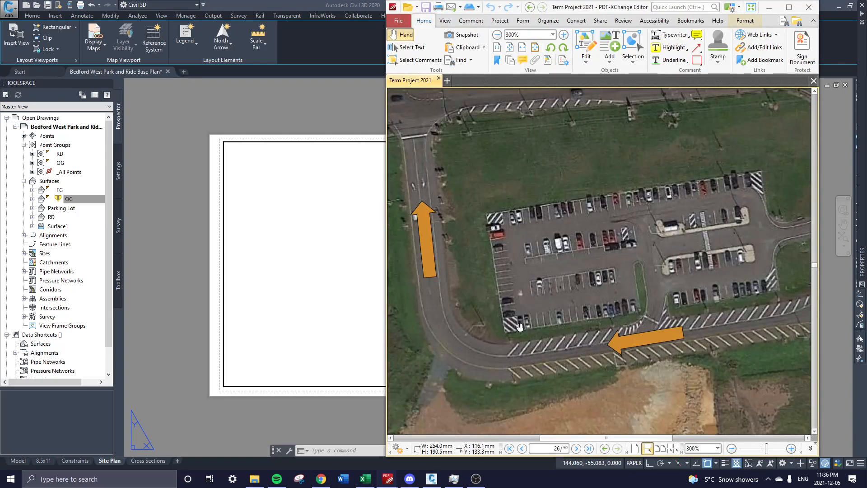
left_click_drag(644, 309, 624, 319)
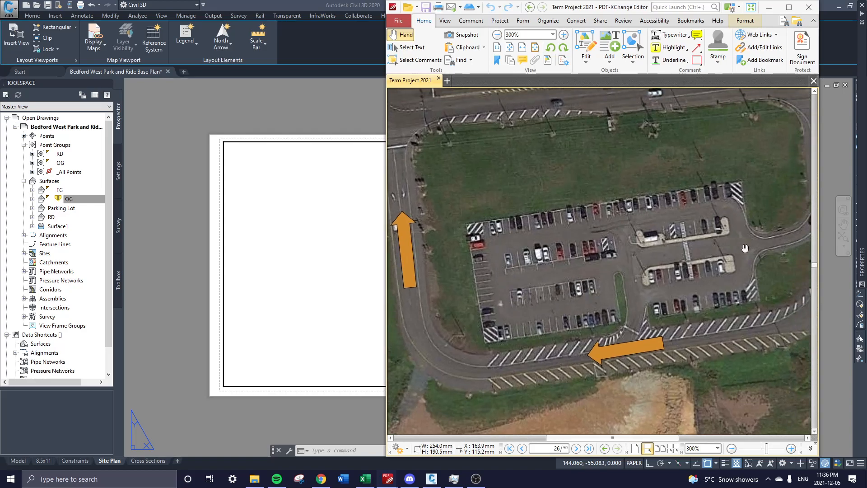
Look over the graded lot and parking stalls in model space, then go back to the Site Plan sheet.
scroll(654, 285, "down", 3, "ctrl")
left_click(248, 291)
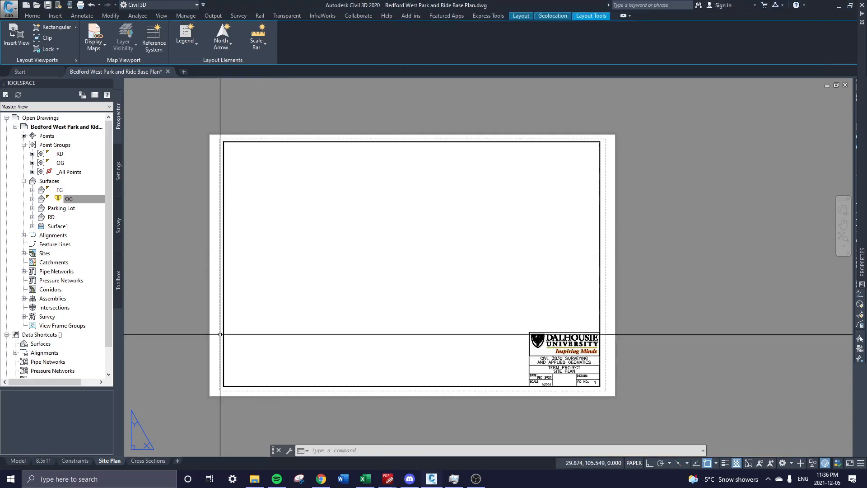
left_click(19, 460)
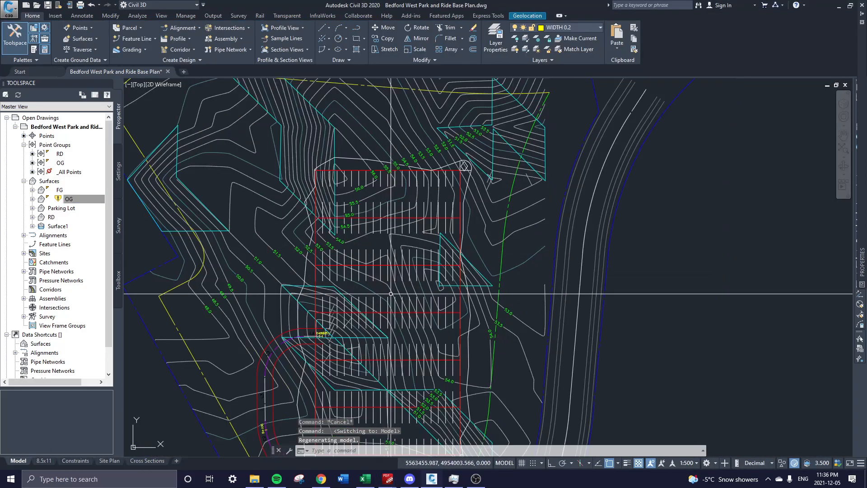
scroll(337, 280, "down", 2)
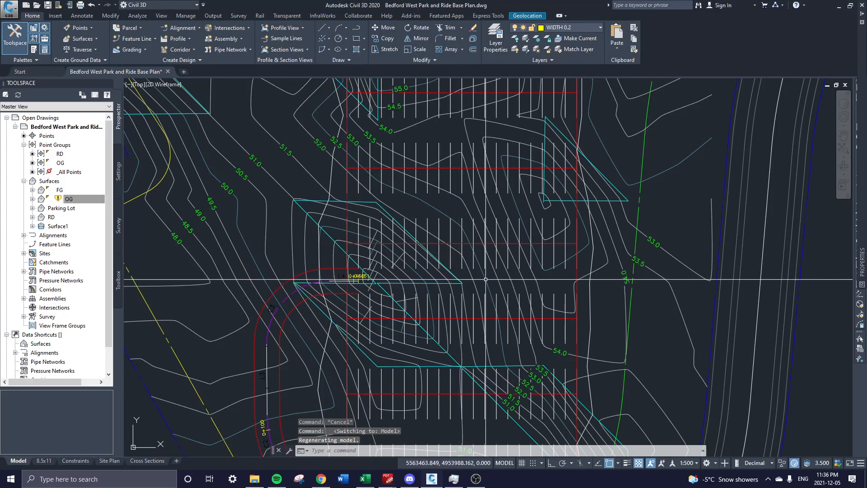
scroll(571, 272, "down", 4)
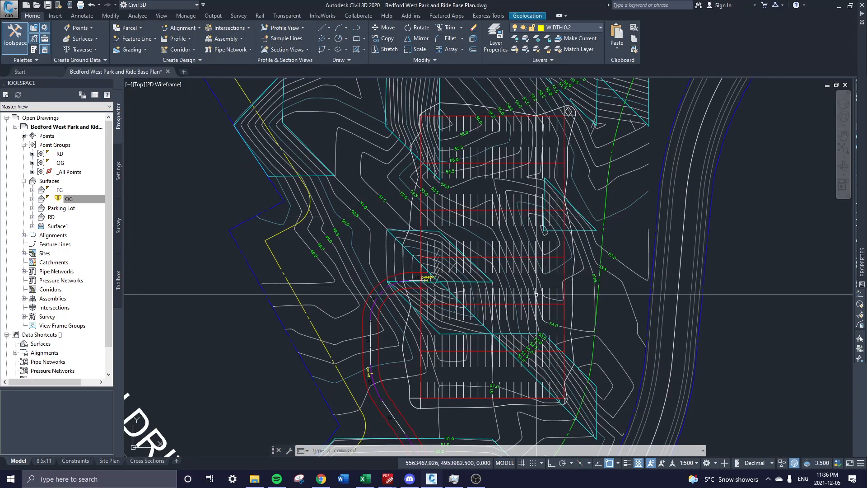
middle_click_drag(442, 295, 443, 269)
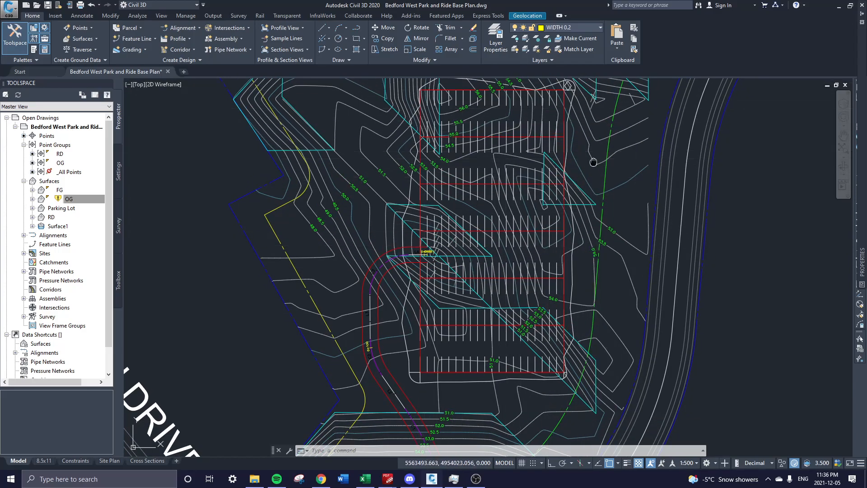
middle_click_drag(594, 161, 587, 178)
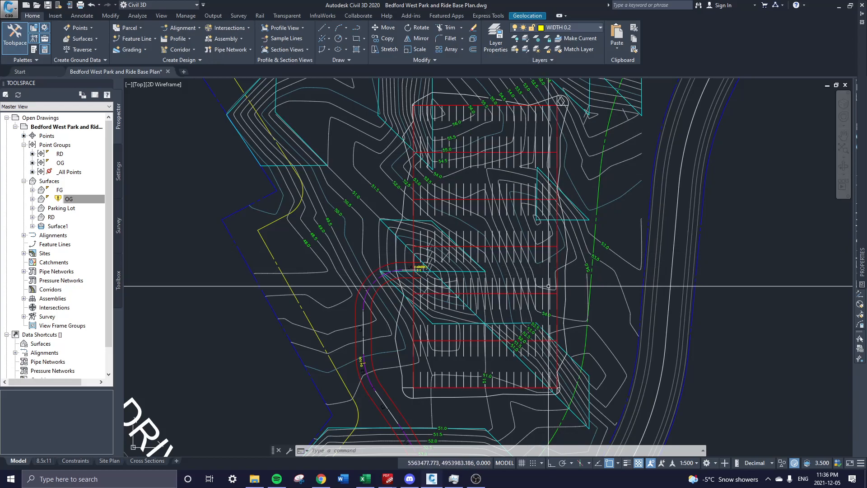
middle_click_drag(531, 319, 531, 293)
middle_click_drag(490, 162, 491, 196)
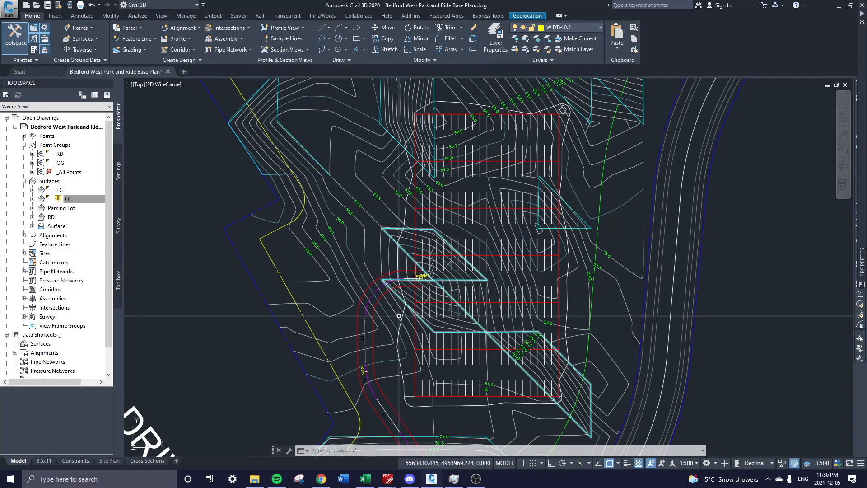
left_click(109, 461)
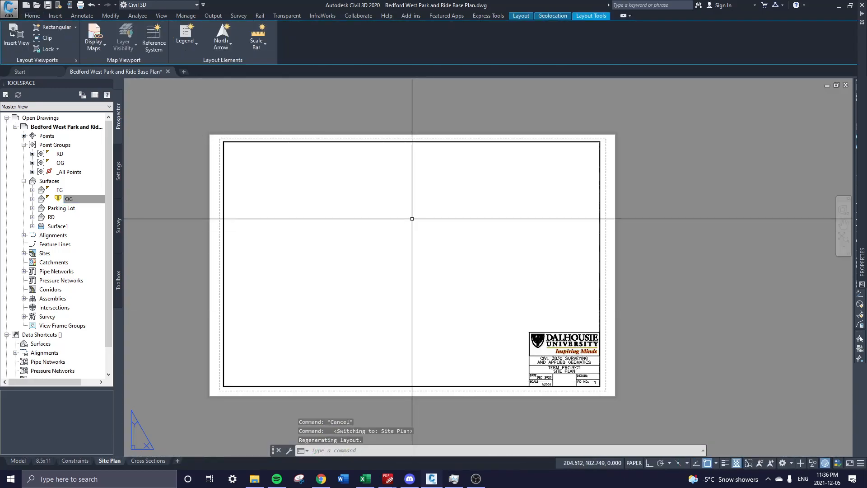
Draw a rectangular viewport on the Site Plan sheet and frame the parking lot and Innovation Drive in it.
left_click(59, 29)
left_click(233, 149)
left_click(586, 326)
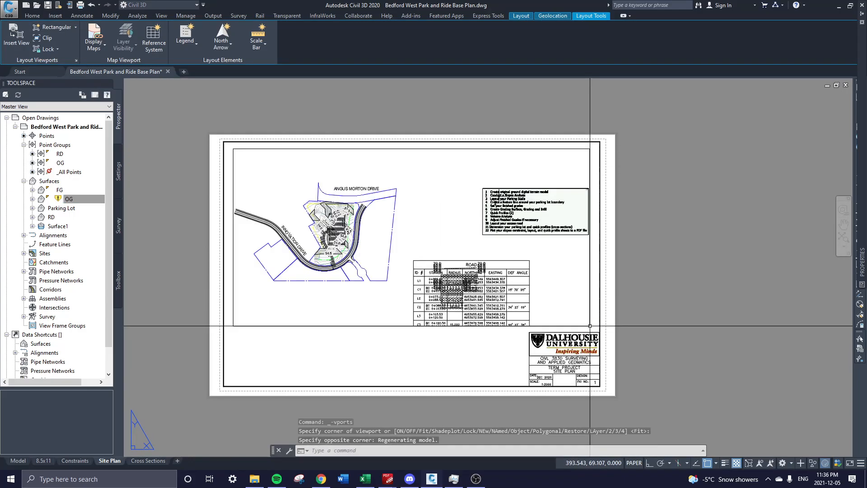
double_click(381, 269)
scroll(427, 211, "up", 6)
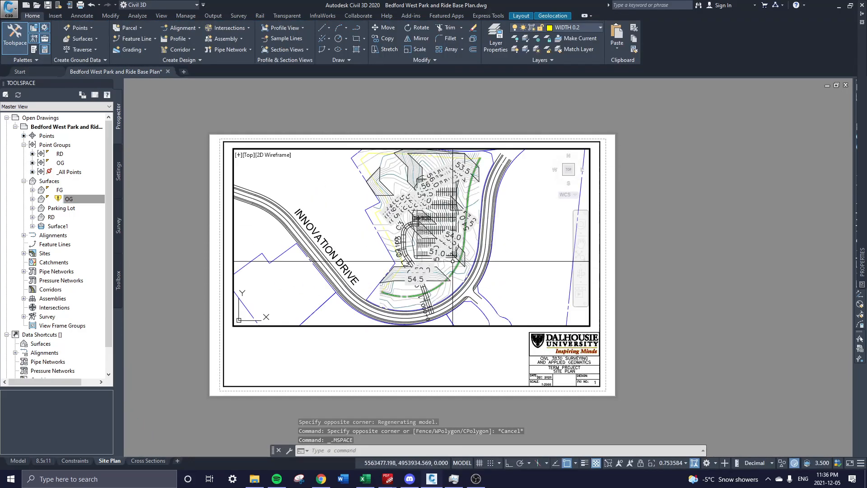
middle_click_drag(427, 211, 396, 238)
middle_click_drag(452, 266, 519, 246)
type("RE")
key("Return")
Exit the viewport, compare against the parking lot in model space, and return to the Site Plan sheet.
double_click(473, 375)
scroll(475, 260, "up", 2)
middle_click_drag(473, 248, 456, 276)
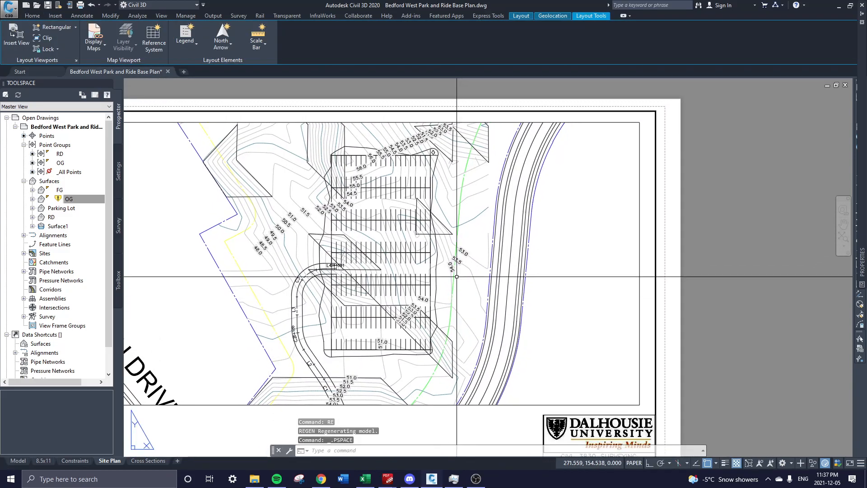
left_click(18, 461)
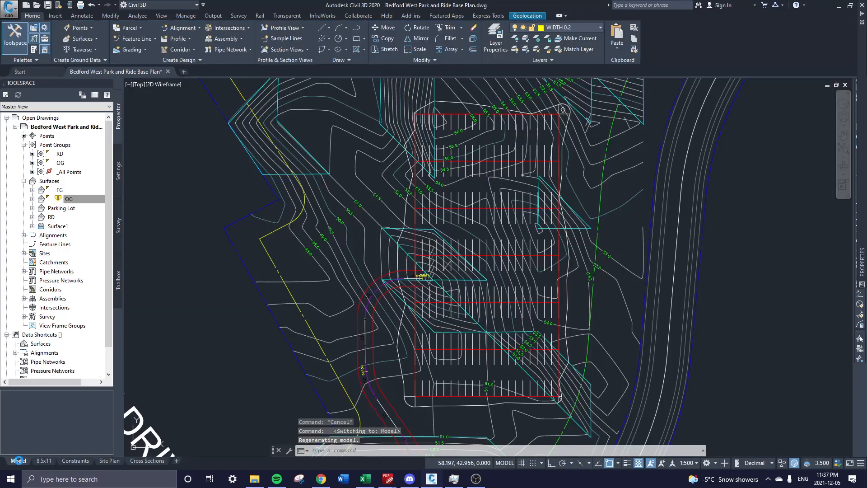
scroll(619, 315, "down", 1)
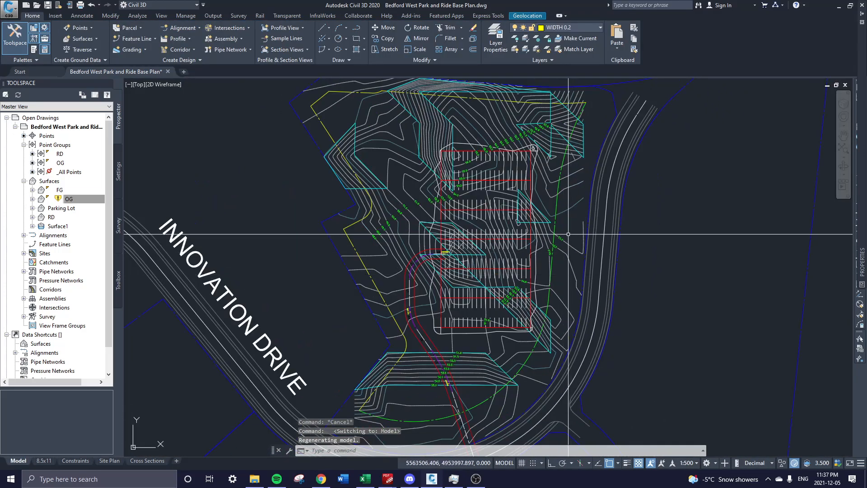
scroll(539, 206, "down", 3)
scroll(539, 207, "up", 2)
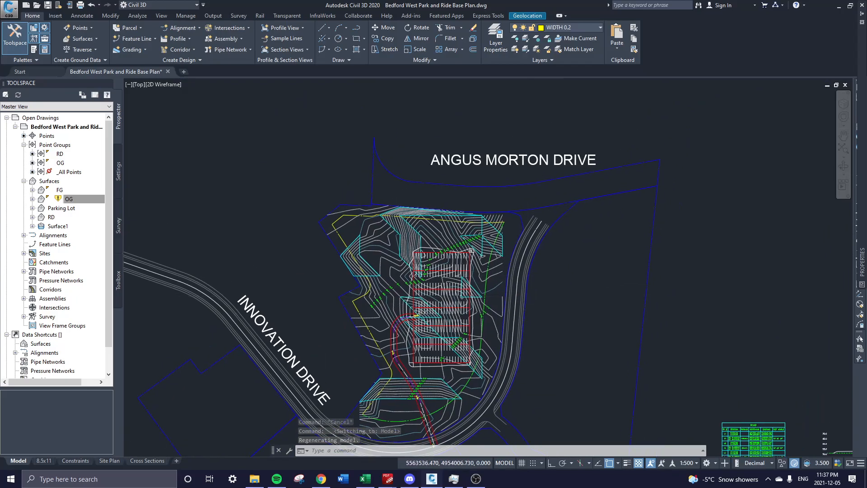
middle_click_drag(467, 253, 464, 227)
scroll(467, 242, "up", 2)
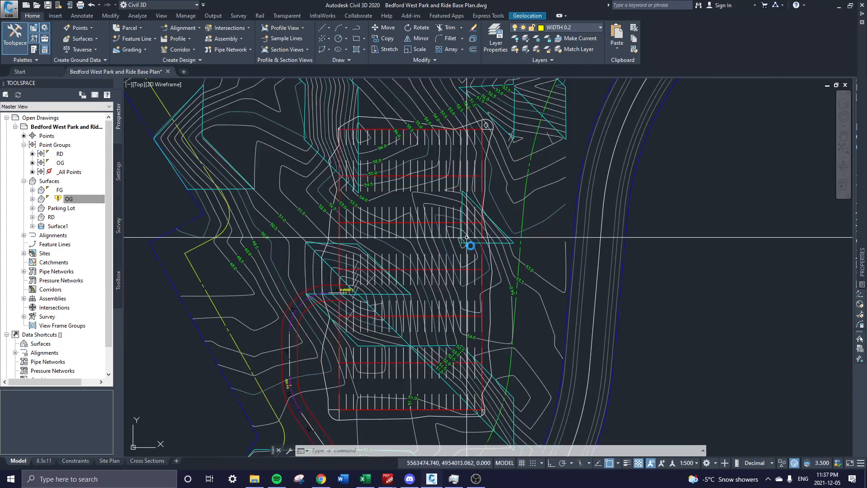
left_click(114, 461)
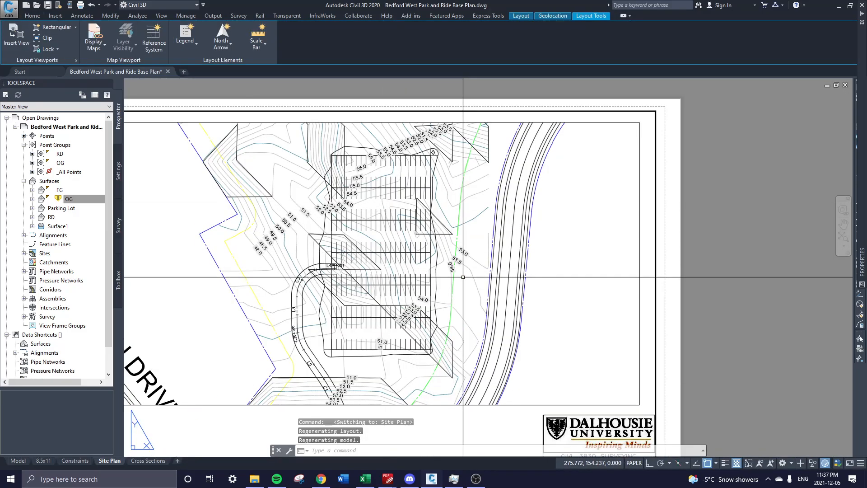
Inside the Site Plan viewport, start a UCS with its origin at the green-line intersection.
middle_click_drag(466, 270, 579, 321)
scroll(616, 263, "up", 2)
scroll(479, 299, "down", 2)
scroll(564, 276, "up", 2)
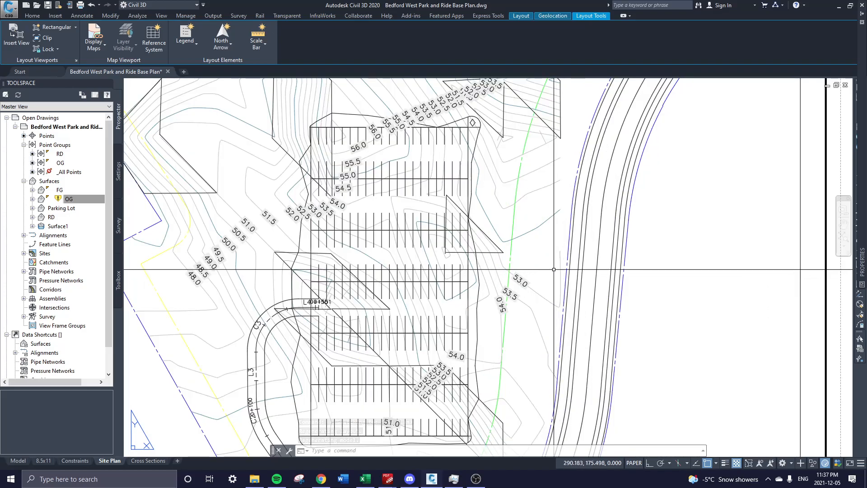
double_click(554, 269)
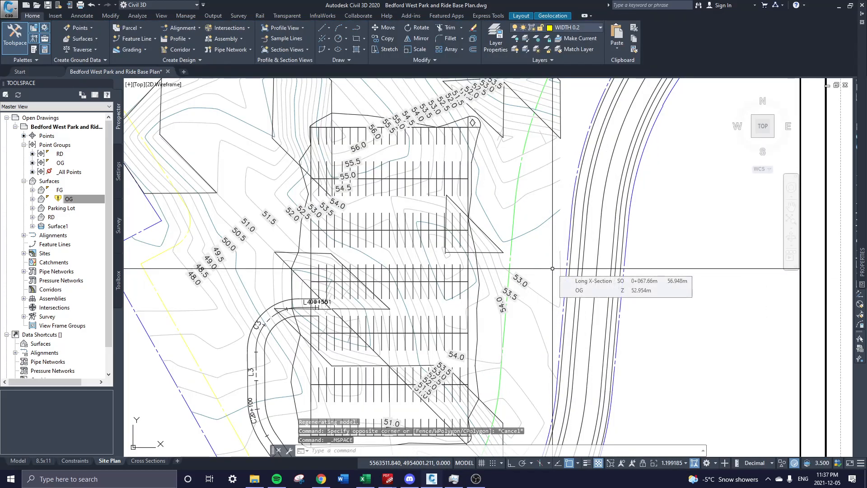
type("ucs")
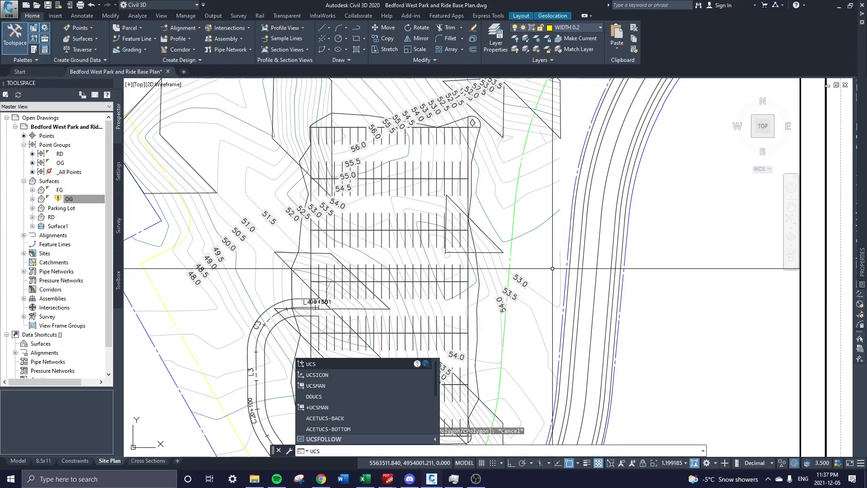
key("Return")
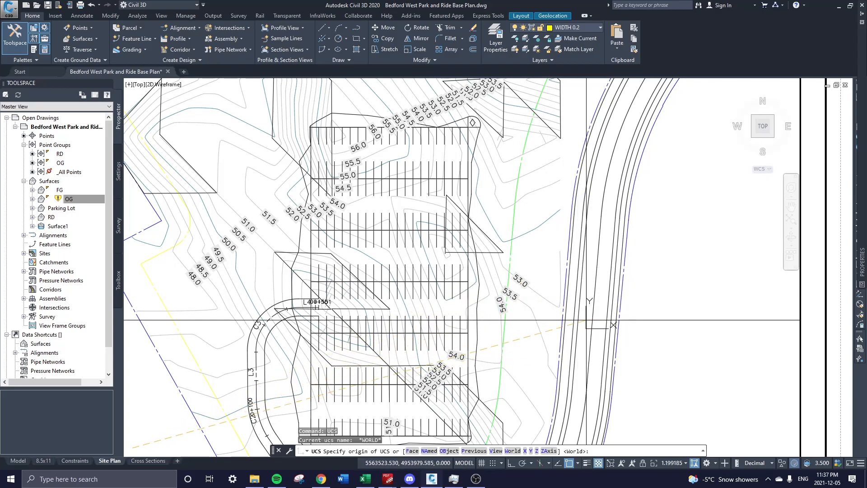
middle_click_drag(614, 326, 638, 252)
scroll(507, 200, "up", 2)
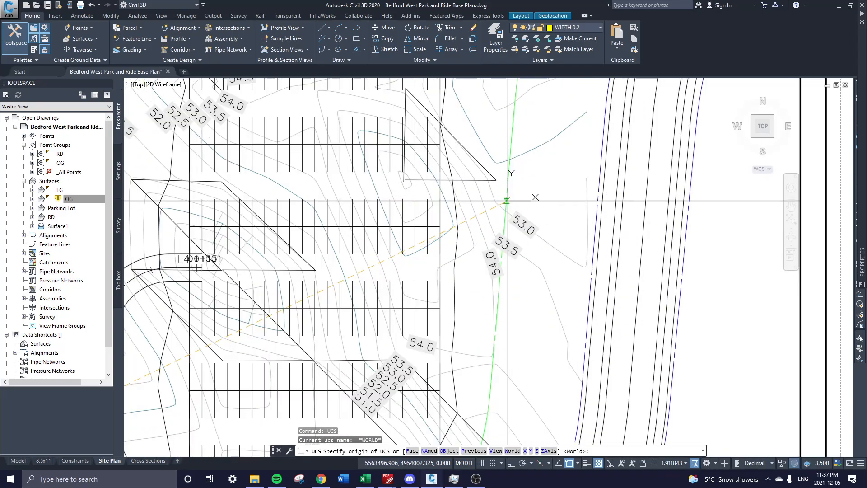
left_click(507, 200)
Pick the X-axis direction point and accept the new rotated UCS.
middle_click_drag(512, 123, 511, 160)
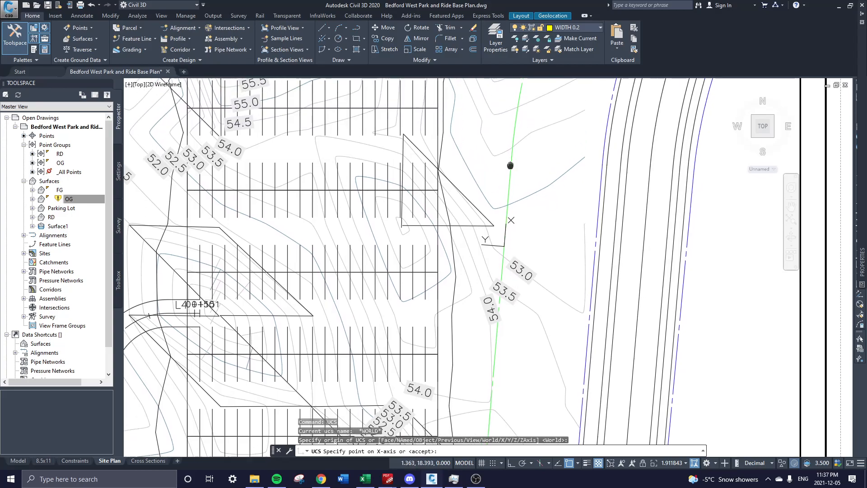
scroll(507, 198, "down", 2)
scroll(588, 233, "up", 2)
scroll(536, 251, "up", 2)
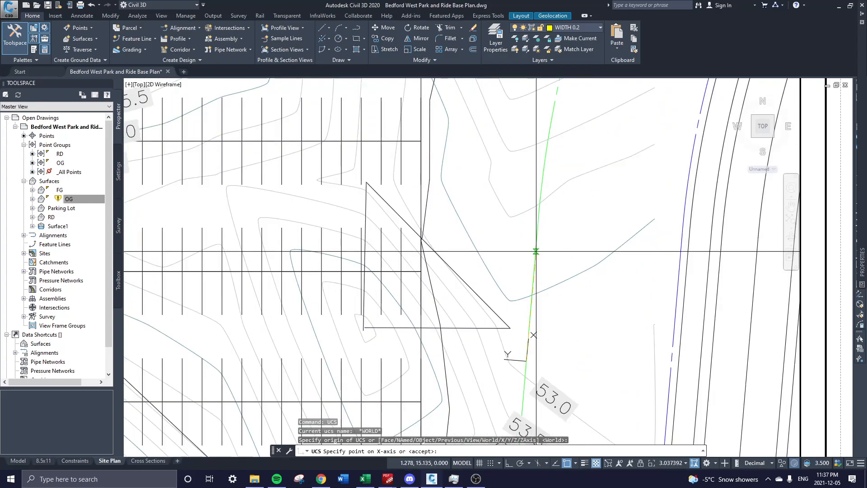
left_click(536, 245)
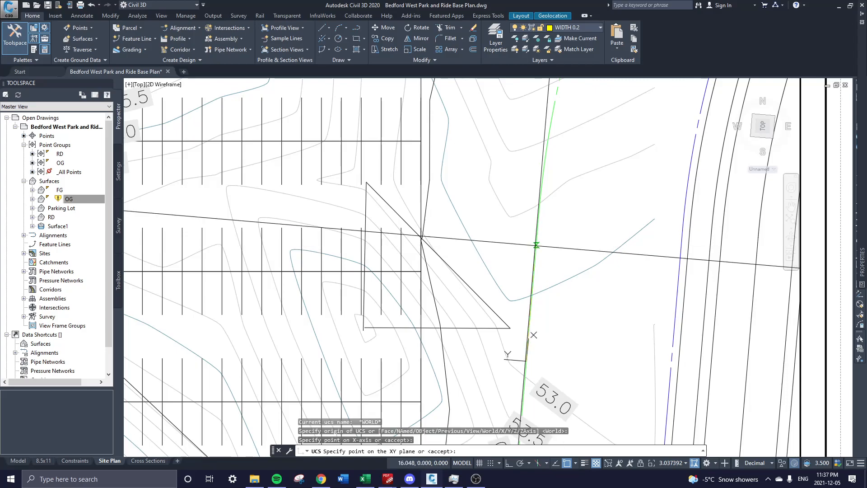
scroll(476, 354, "up", 4)
scroll(499, 358, "down", 2)
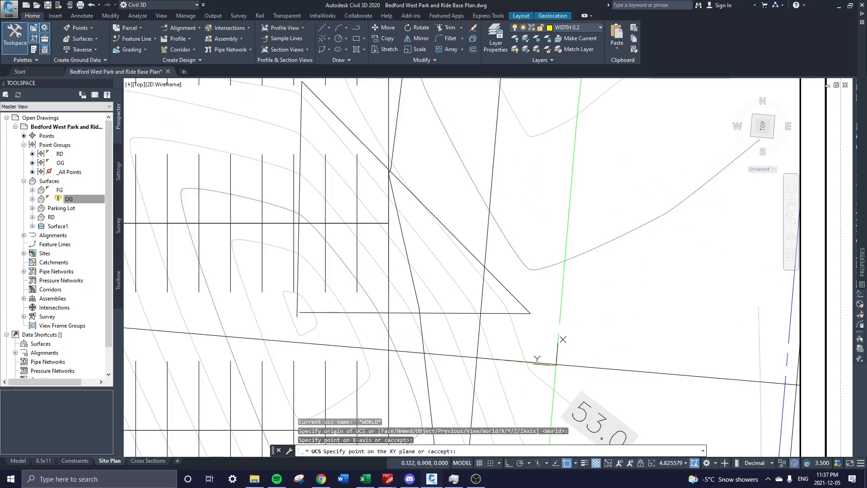
key("Return")
scroll(555, 306, "down", 4)
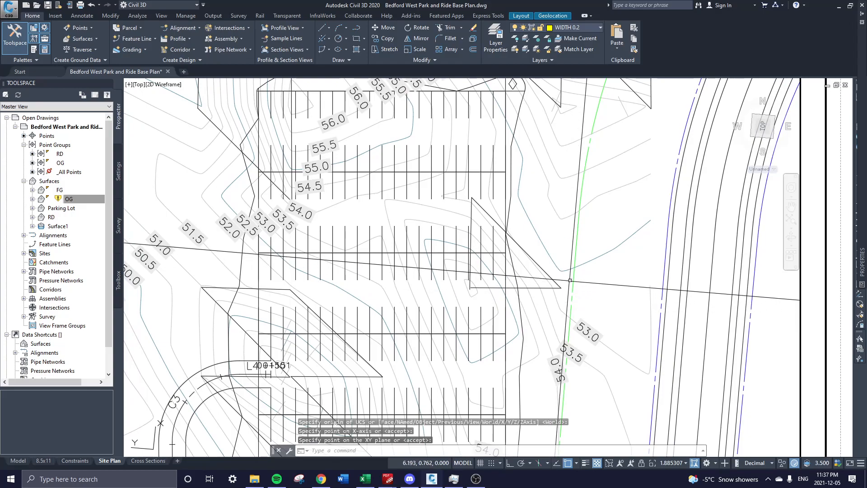
scroll(560, 316, "up", 2)
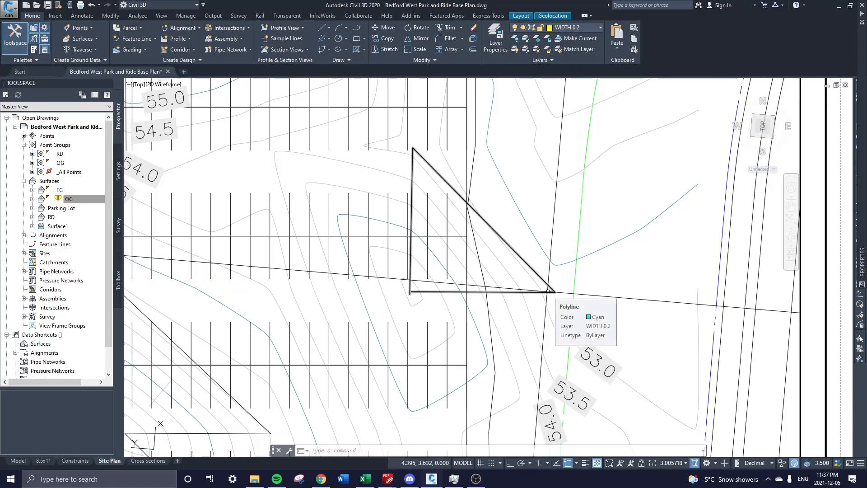
Set the viewport to the Current UCS plan view with PLAN, then return to paper space.
scroll(549, 292, "down", 2)
scroll(471, 238, "down", 4)
scroll(524, 285, "down", 7)
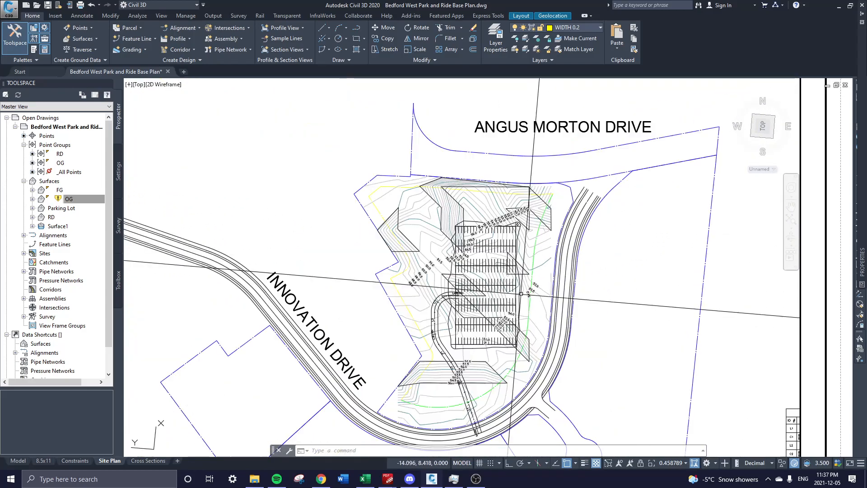
scroll(527, 298, "up", 7)
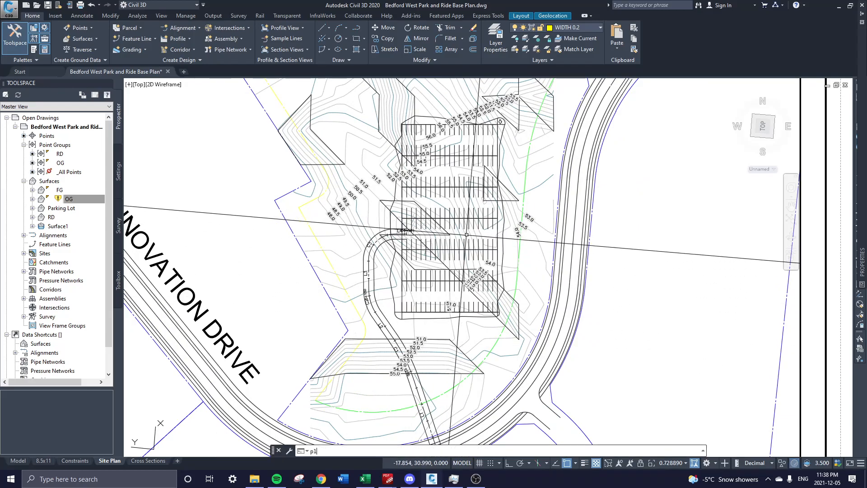
key("Return")
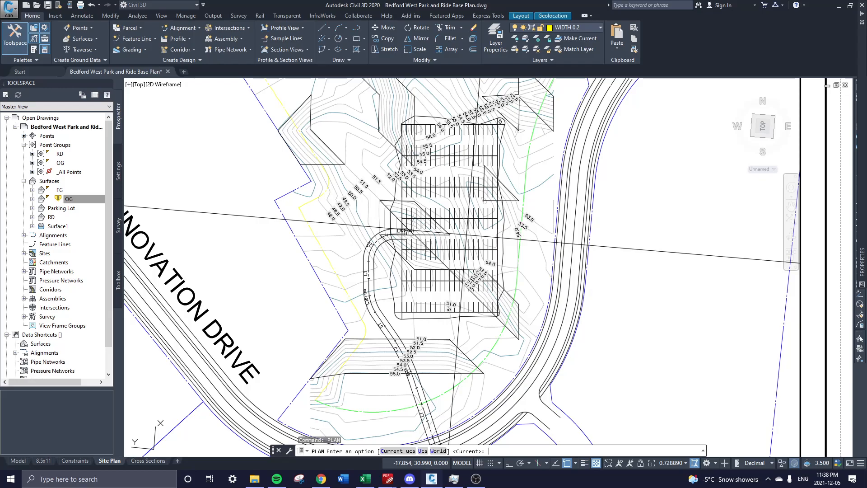
type("c")
key("Return")
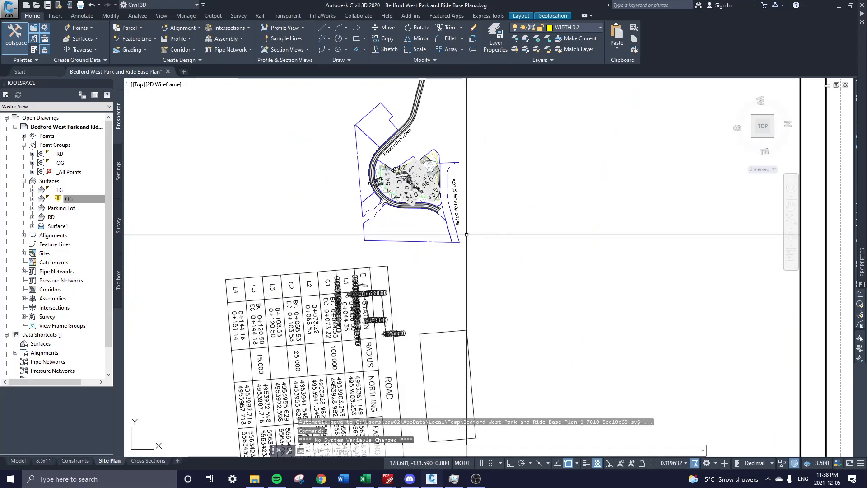
double_click(814, 281)
scroll(497, 290, "down", 3)
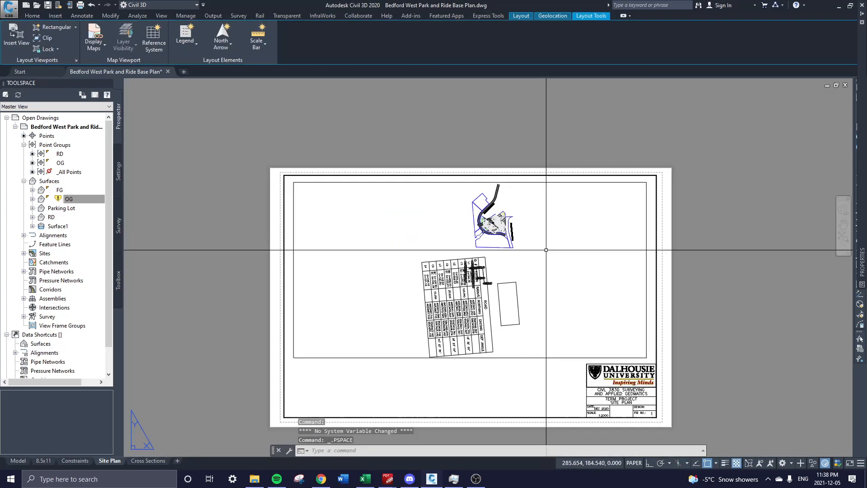
scroll(470, 299, "up", 5)
scroll(470, 298, "down", 3)
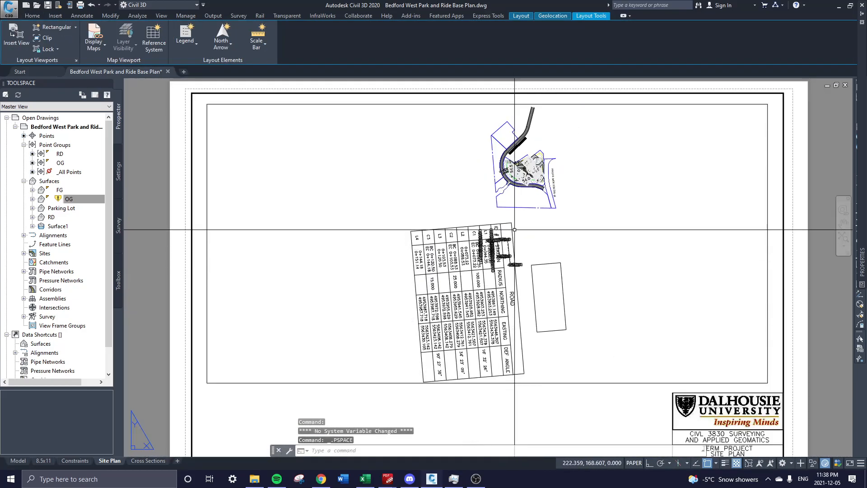
scroll(494, 282, "up", 3)
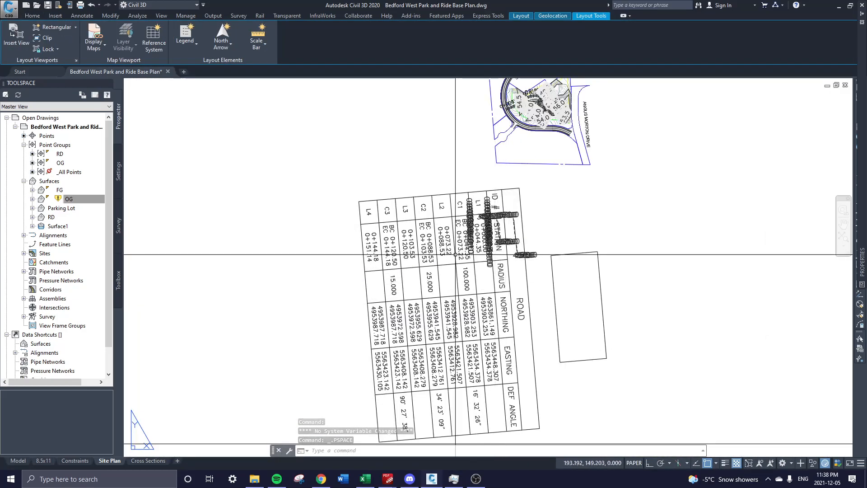
middle_click_drag(546, 242, 537, 328)
scroll(503, 325, "up", 2)
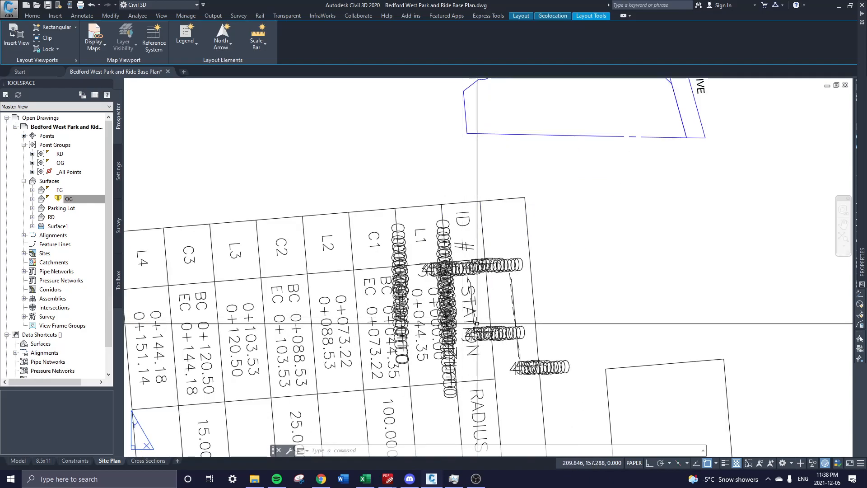
scroll(512, 288, "down", 3)
middle_click_drag(513, 301, 507, 277)
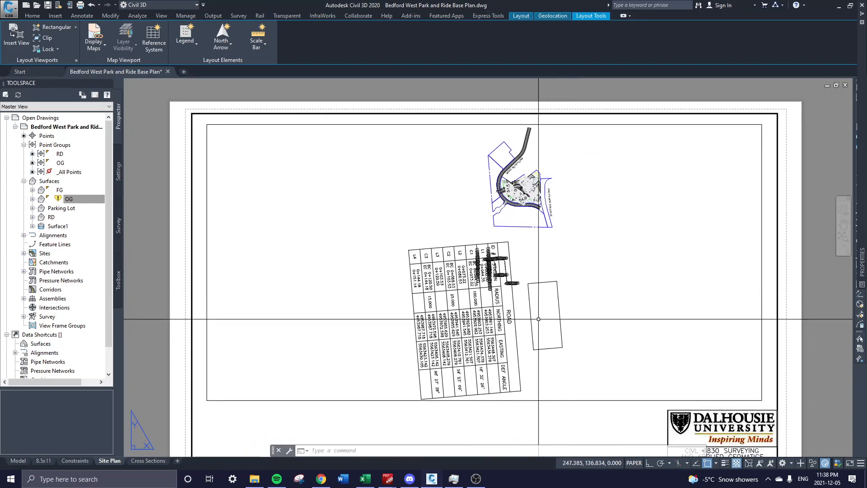
left_click(18, 461)
scroll(577, 308, "down", 2)
middle_click_drag(709, 316, 585, 219)
middle_click_drag(757, 330, 665, 301)
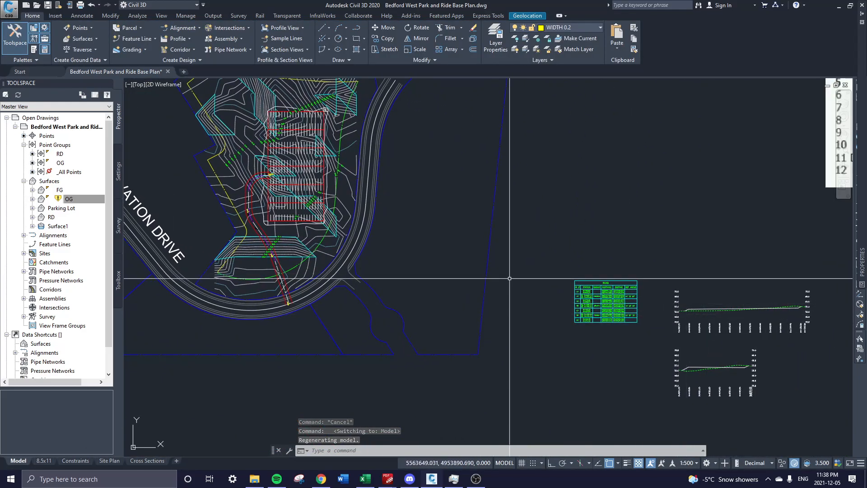
middle_click_drag(451, 248, 594, 319)
scroll(509, 256, "up", 2)
middle_click_drag(449, 252, 468, 281)
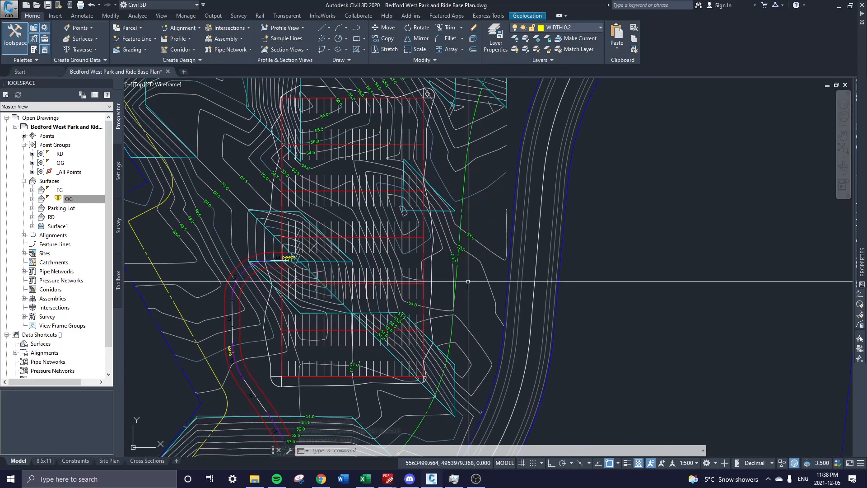
scroll(510, 294, "down", 2)
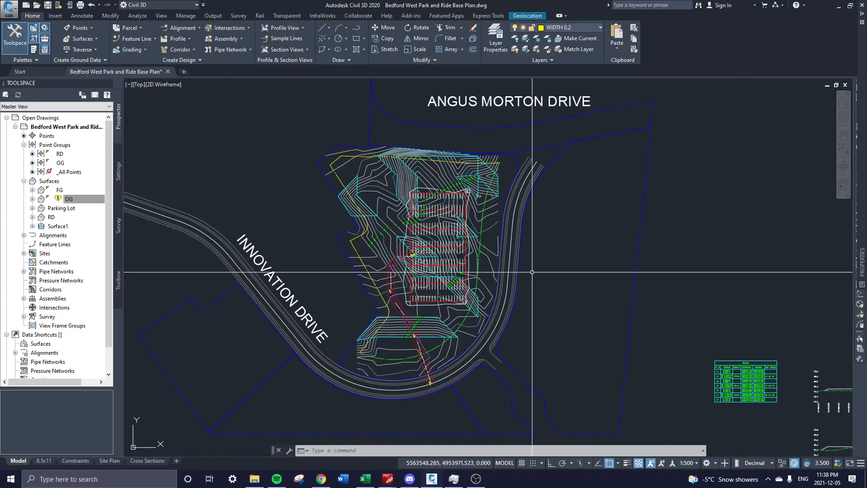
middle_click_drag(790, 399, 639, 294)
mouse_move(707, 266)
middle_mouse_down()
mouse_move(642, 285)
mouse_move(643, 302)
middle_mouse_up()
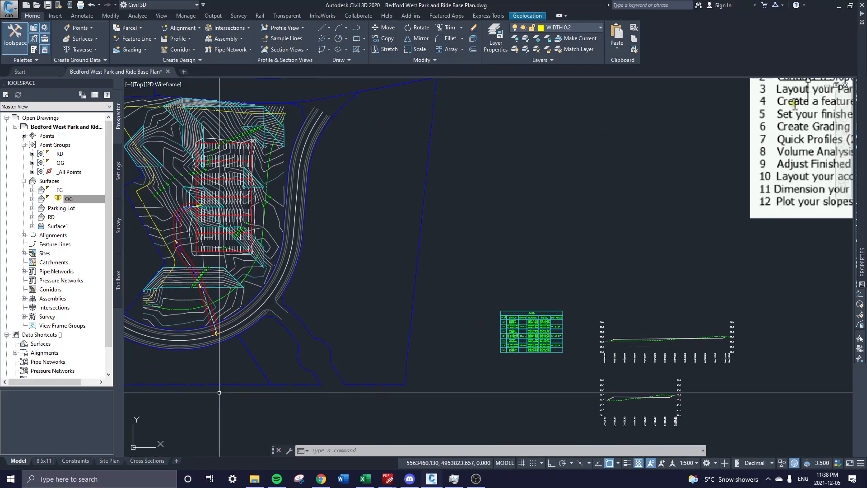
Activate the Site Plan viewport, pan and zoom onto the parking lot, and regenerate with RE.
left_click(109, 463)
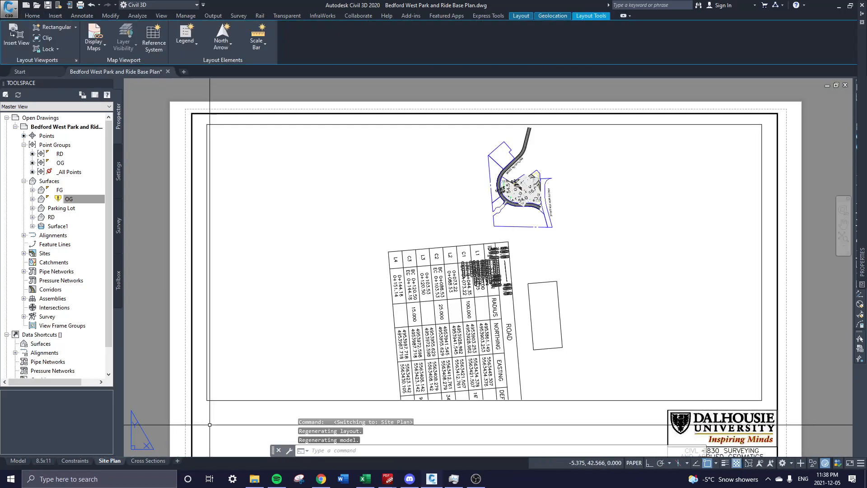
double_click(520, 163)
middle_click_drag(503, 246, 504, 217)
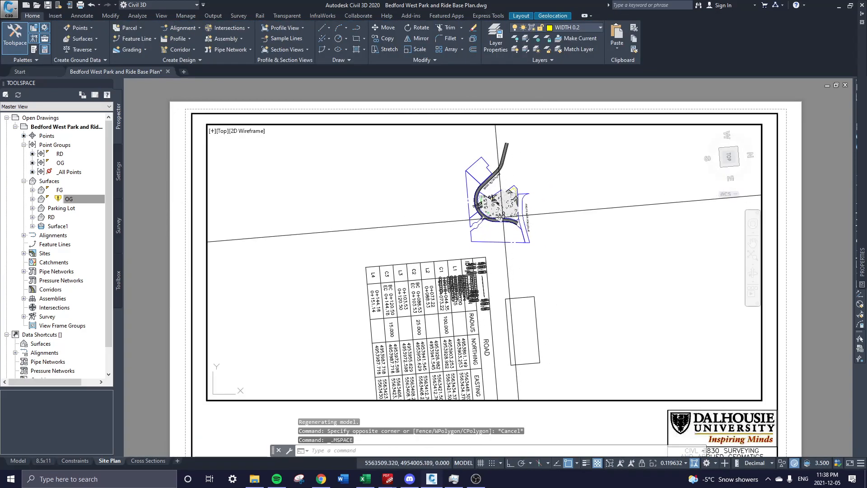
scroll(494, 219, "up", 10)
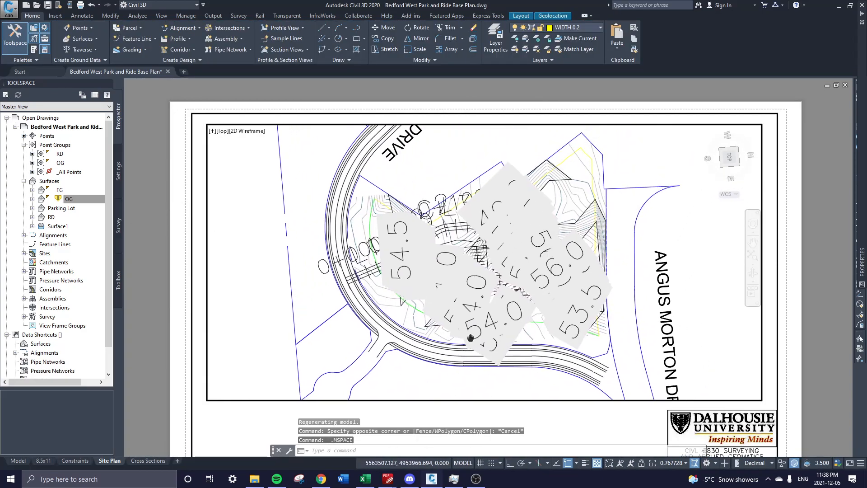
middle_click_drag(499, 300, 493, 327)
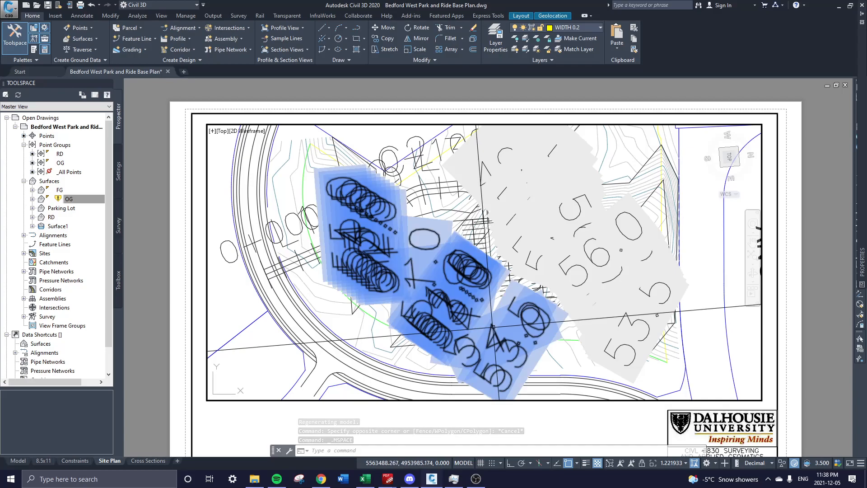
type("RE")
key("Return")
middle_click_drag(558, 309, 528, 315)
scroll(528, 315, "up", 2)
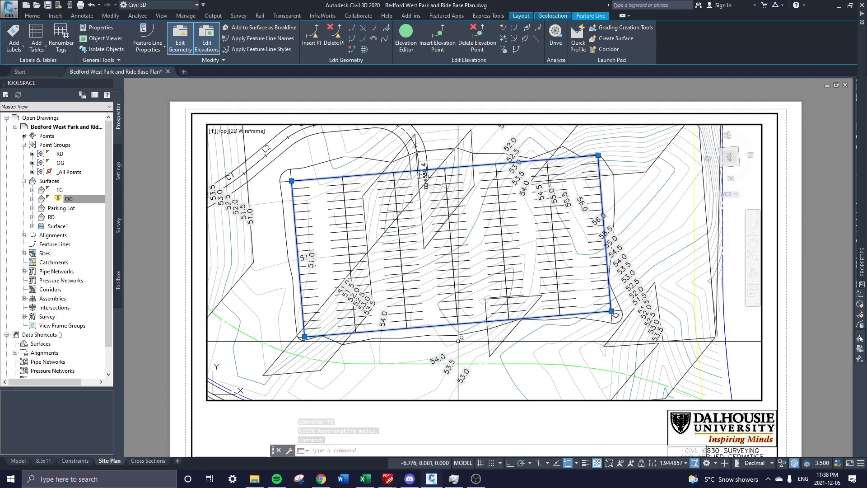
key("Escape")
type("ucs")
key("Return")
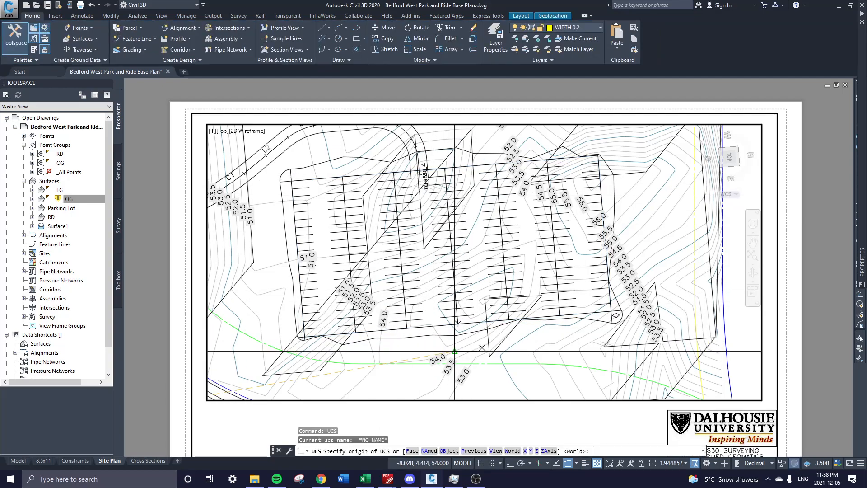
scroll(448, 350, "up", 3)
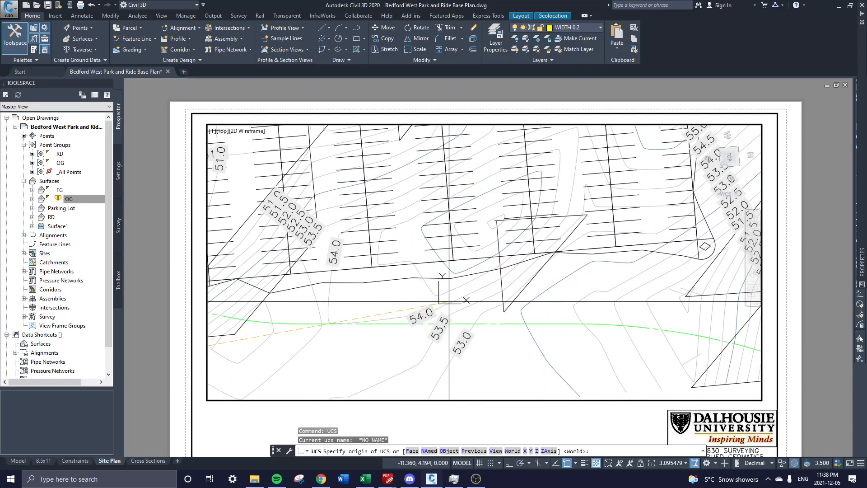
left_click(462, 298)
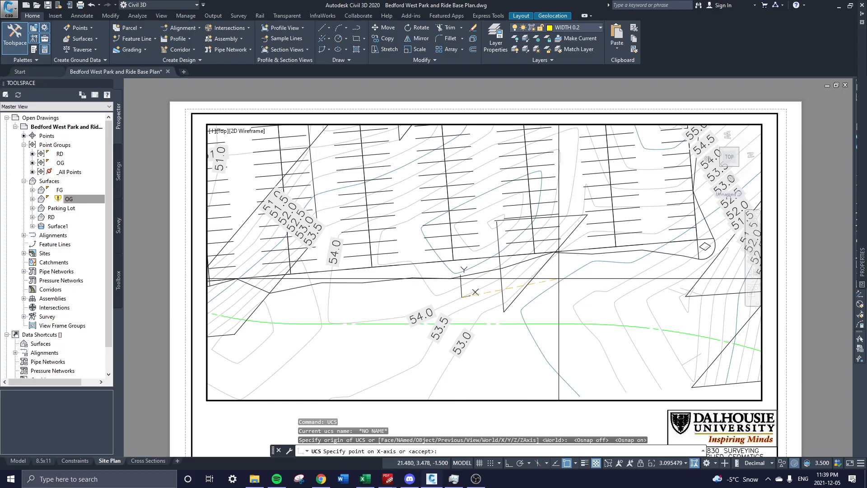
scroll(525, 284, "up", 2)
left_click(554, 278)
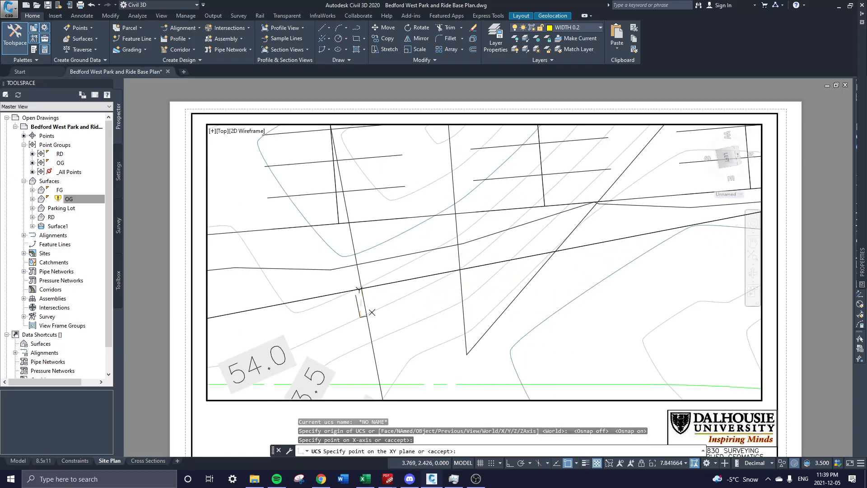
scroll(364, 314, "up", 1)
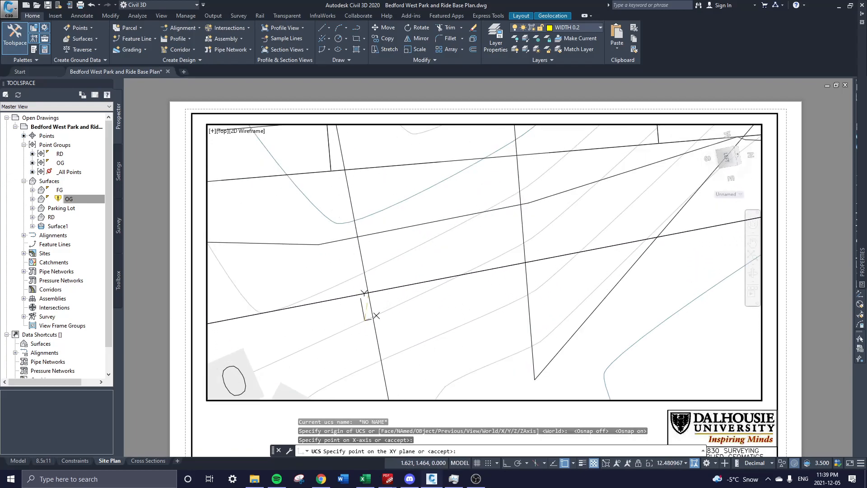
left_click(383, 301)
scroll(383, 301, "down", 3)
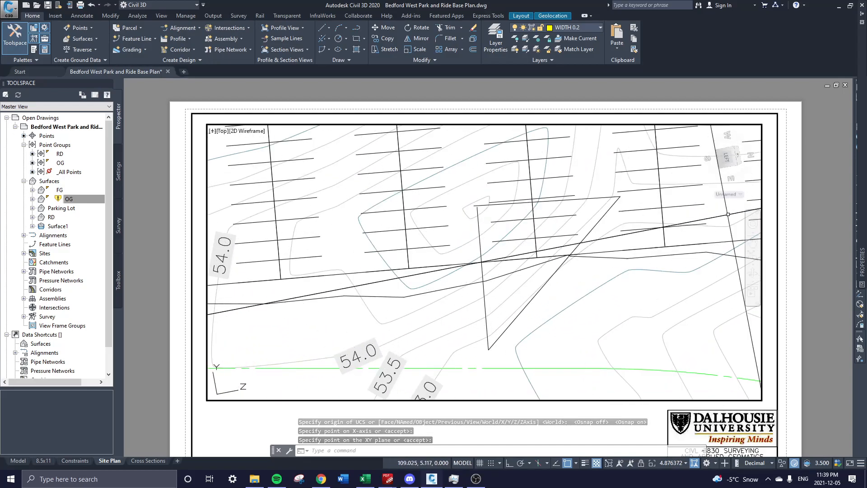
left_click(721, 167)
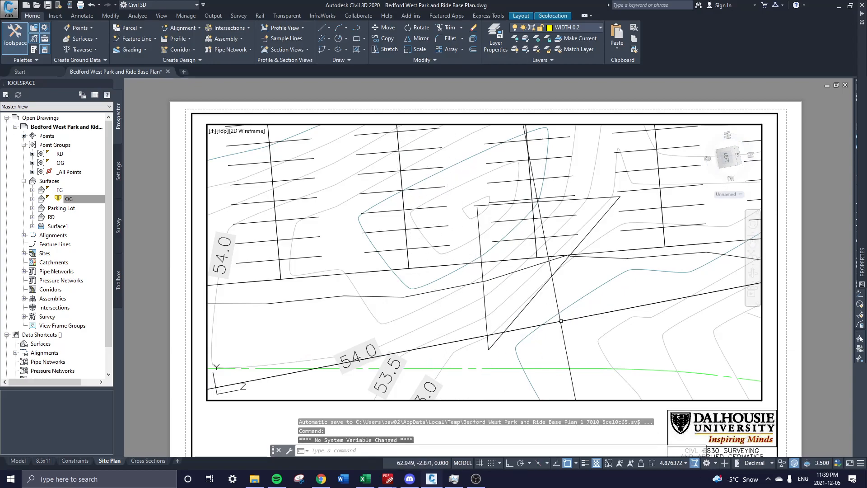
key("ctrl+z")
key("ctrl+z")
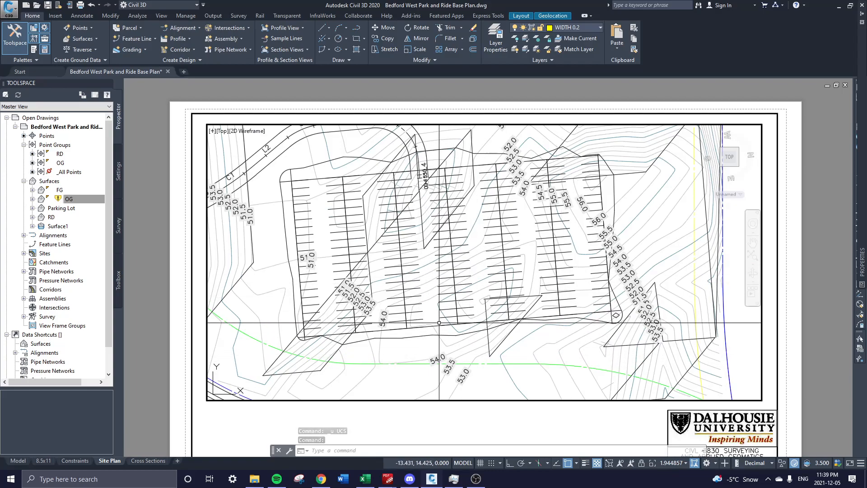
left_click(437, 322)
Send the parking-lot feature line to the back with Display Order > Send to Back.
key("Escape")
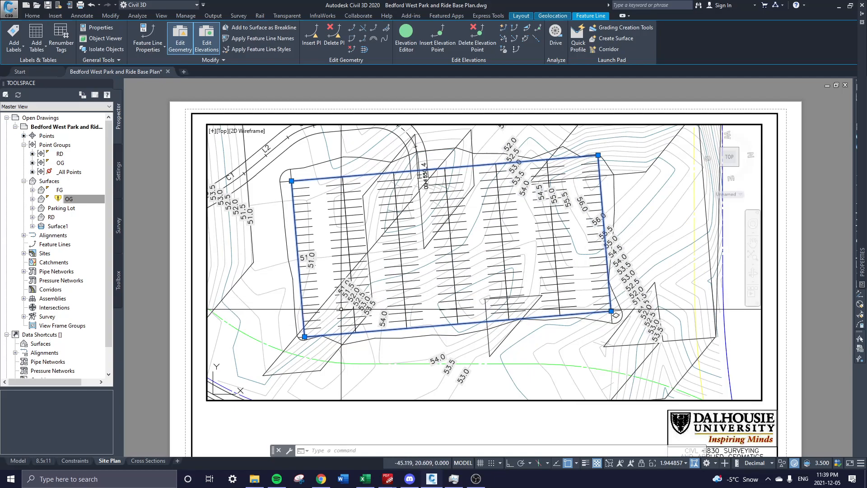
right_click(452, 299)
mouse_move(505, 134)
left_click(573, 143)
Select and deselect the surface and the parking-lot feature line, then zoom in.
left_click(428, 323)
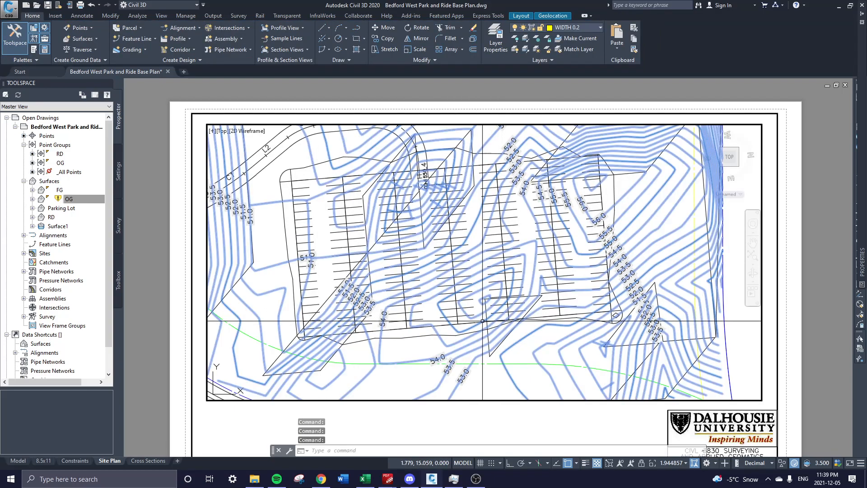
key("Escape")
left_click(439, 324)
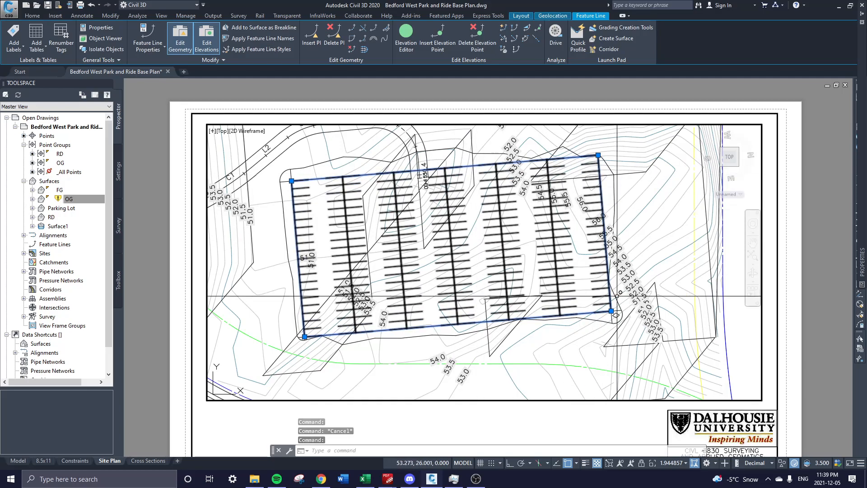
key("Escape")
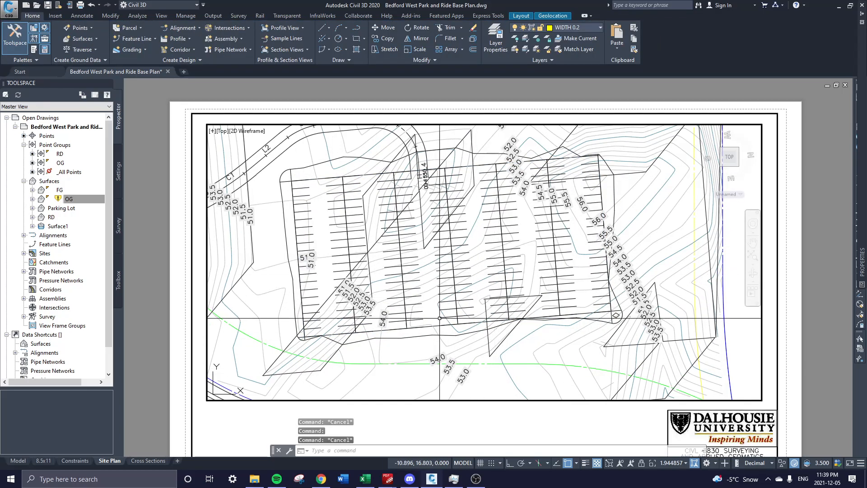
scroll(437, 303, "up", 2)
scroll(361, 284, "up", 1)
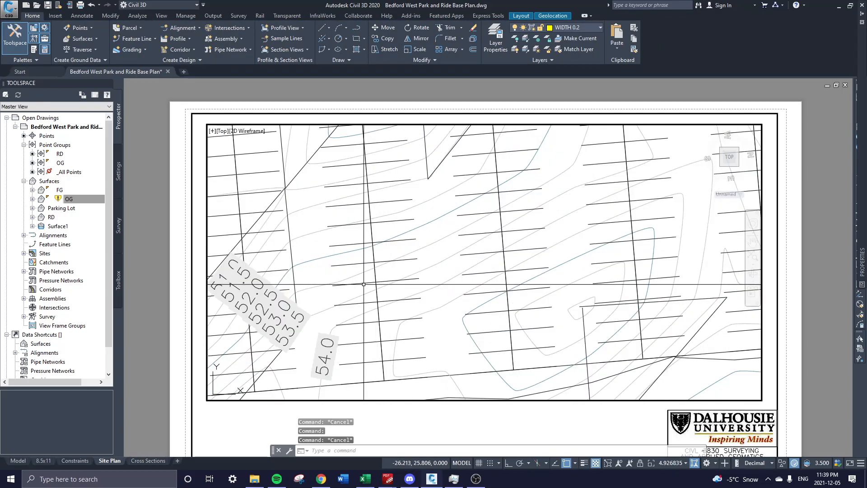
Define a new UCS with origin, X-axis and XY points along a parking stripe.
type("ucs")
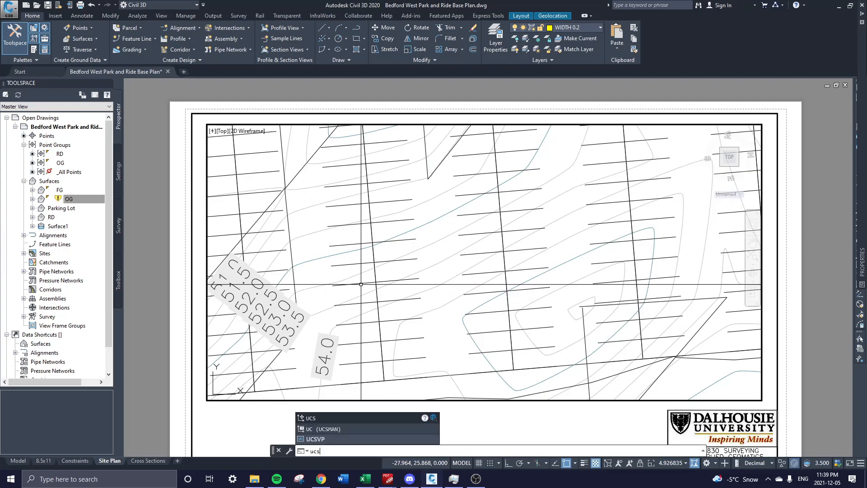
key("Return")
scroll(359, 280, "up", 2)
left_click(352, 269)
left_click(455, 261)
scroll(356, 227, "up", 2)
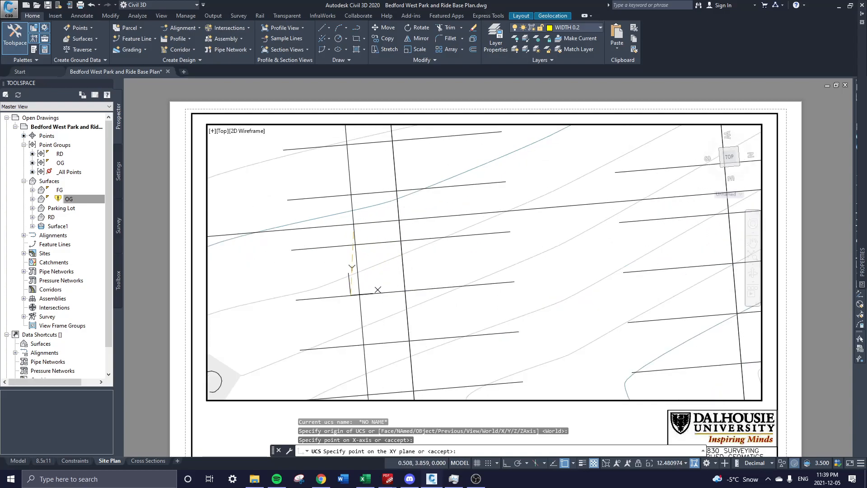
left_click(355, 227)
Set the viewport to the Current UCS plan view and regenerate the drawing.
type("plan")
key("Return")
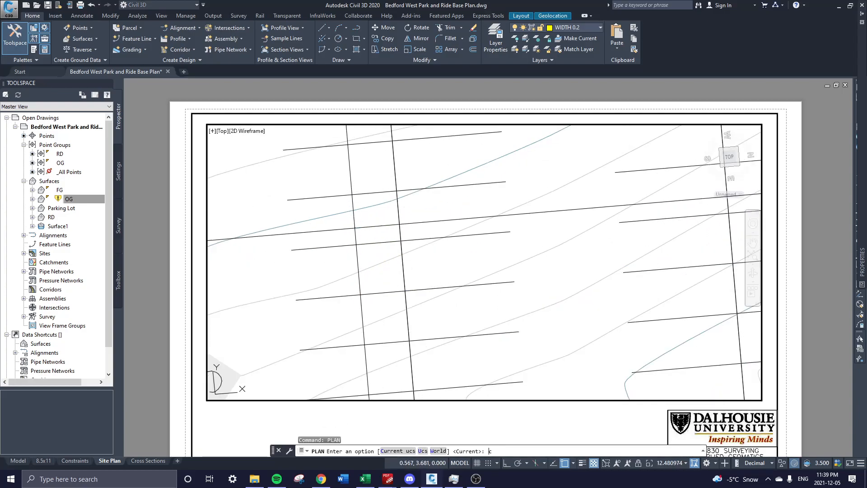
type("c")
key("Return")
scroll(452, 267, "up", 2)
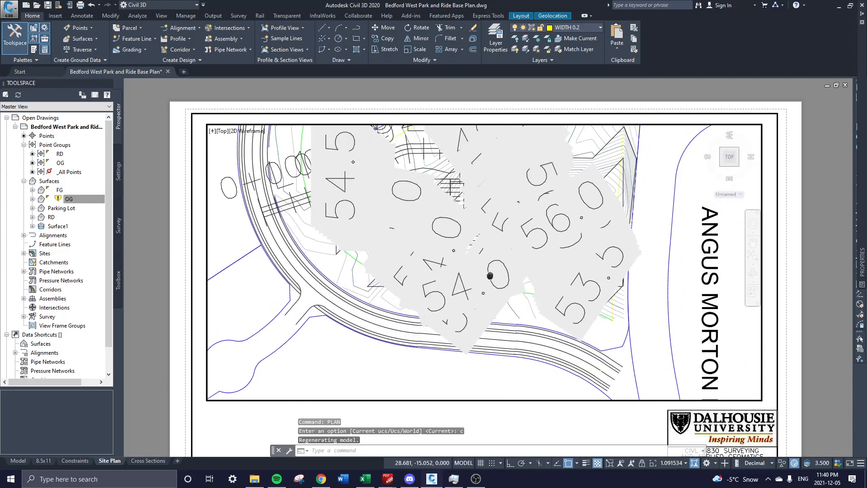
type("re")
key("Return")
Pan the viewport view to recentre the graded parking lot.
scroll(473, 261, "up", 2)
middle_click_drag(473, 260, 463, 290)
scroll(464, 291, "down", 2)
mouse_move(303, 312)
middle_mouse_down()
mouse_move(311, 338)
mouse_move(352, 348)
middle_mouse_up()
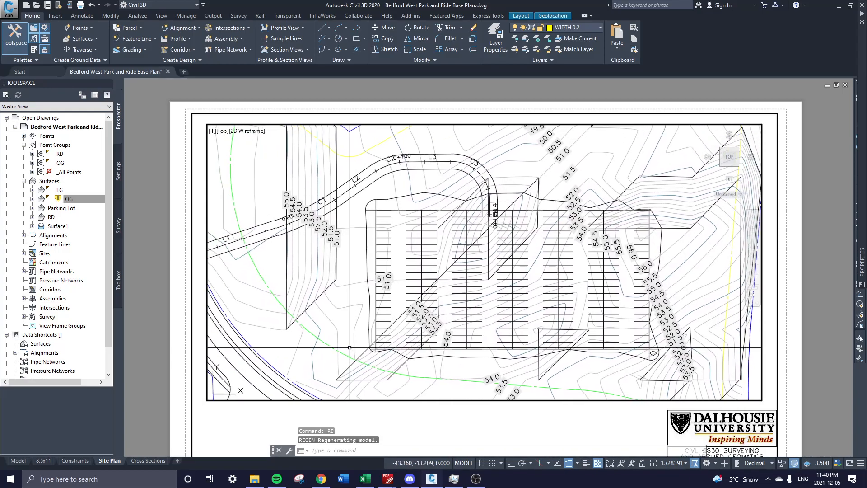
middle_click_drag(515, 329, 489, 328)
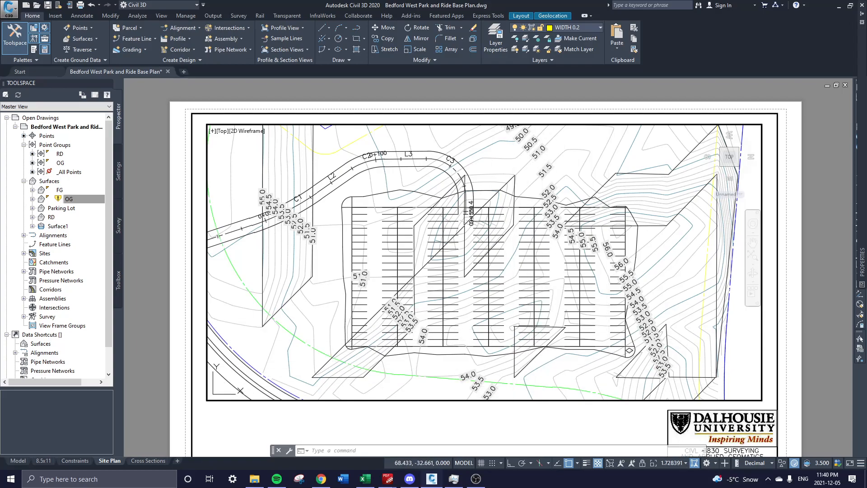
middle_click_drag(670, 399, 604, 331)
Return to paper space and reframe the sheet to show the title block and viewport.
double_click(591, 425)
middle_click_drag(620, 426, 567, 252)
scroll(646, 320, "up", 3)
scroll(646, 321, "up", 2)
scroll(640, 318, "down", 2)
middle_click_drag(641, 319, 781, 420)
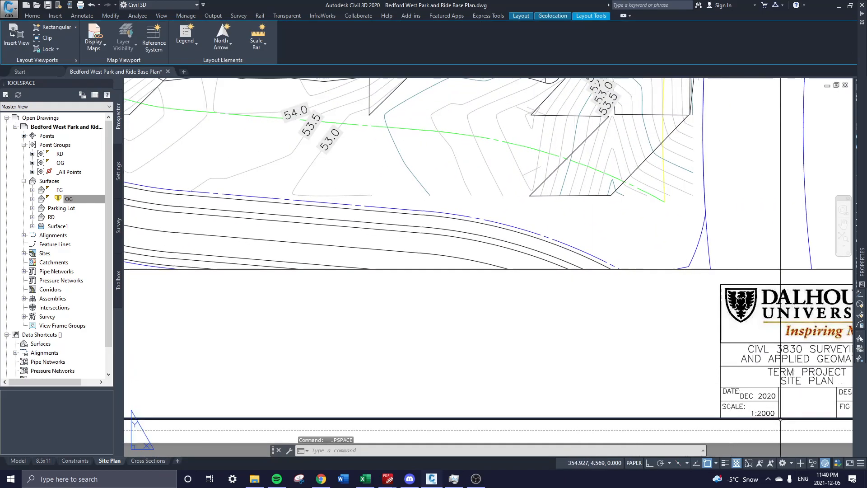
Activate the viewport and open Edit Drawing Scales via Custom... in the viewport scale list.
scroll(418, 313, "down", 3)
left_click(498, 260)
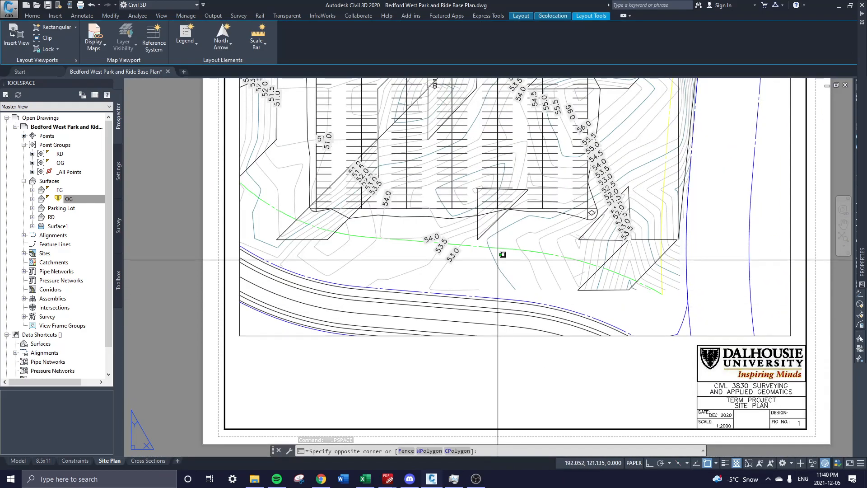
left_click(634, 463)
left_click(673, 464)
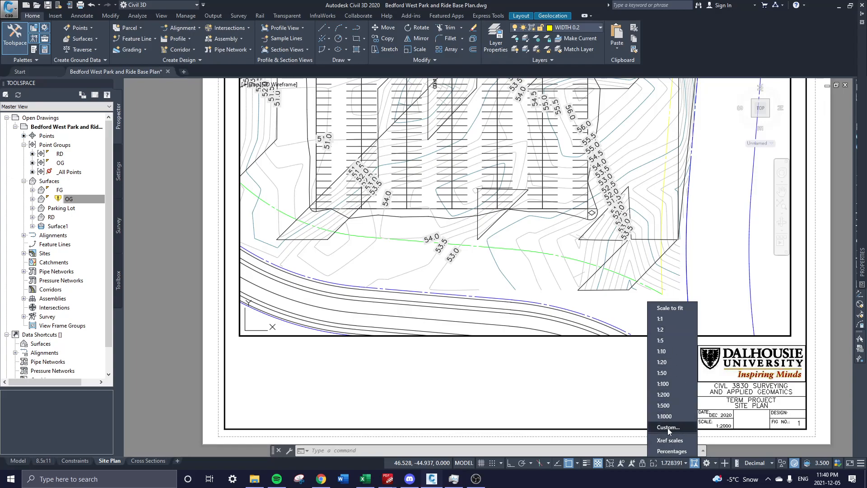
left_click(668, 427)
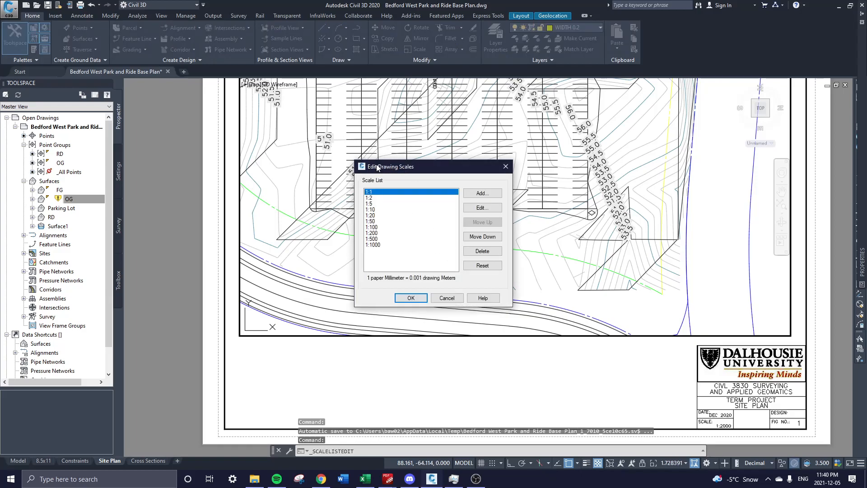
Review the 1:500 and 1:1000 scales in the list, then start adding a new scale.
left_click(375, 239)
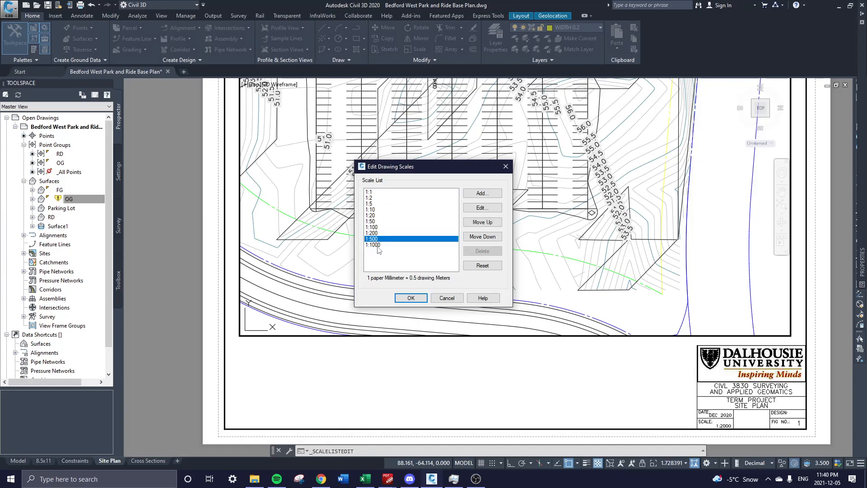
left_click(375, 245)
left_click(376, 239)
left_click(377, 245)
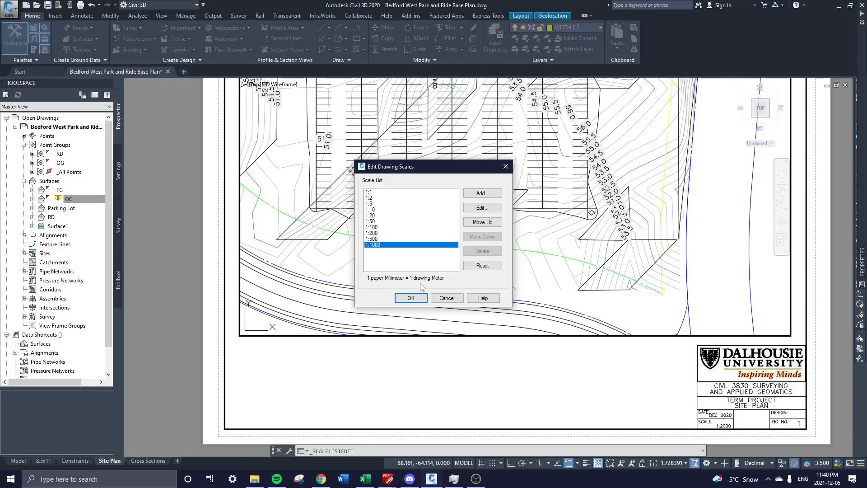
left_click(484, 193)
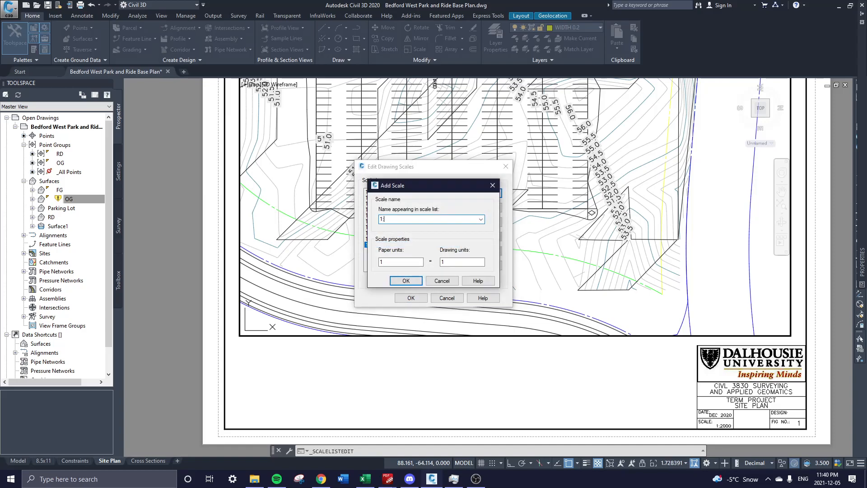
Create a 1:2000 scale with 1 paper unit equal to 2 drawing units and save the list.
mouse_move(453, 264)
left_mouse_down()
mouse_move(431, 270)
mouse_move(404, 260)
left_mouse_up()
left_click(406, 281)
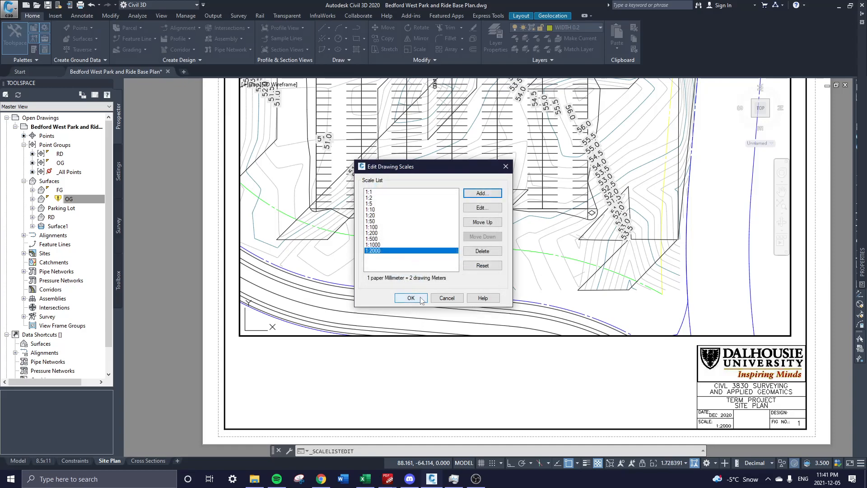
left_click(411, 298)
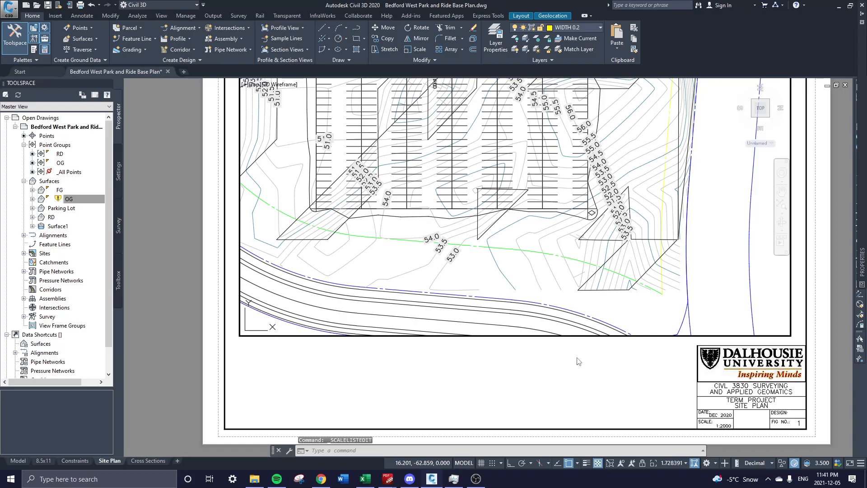
double_click(664, 390)
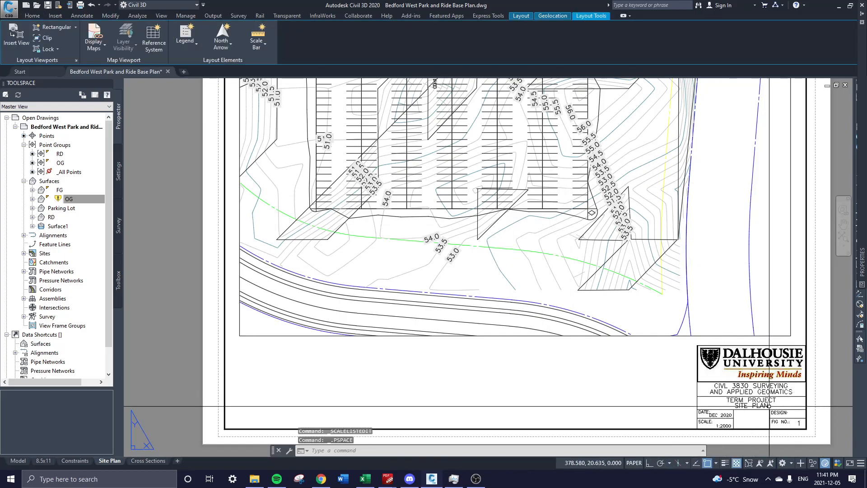
scroll(766, 416, "down", 3)
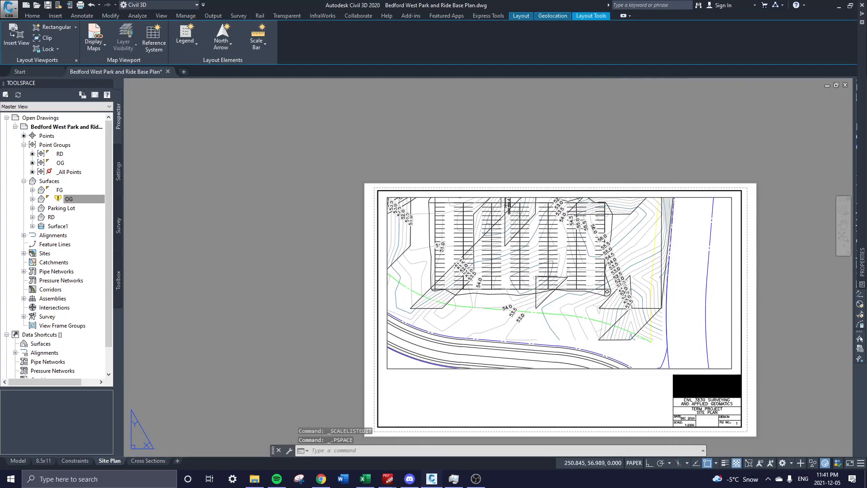
middle_click_drag(449, 327, 441, 315)
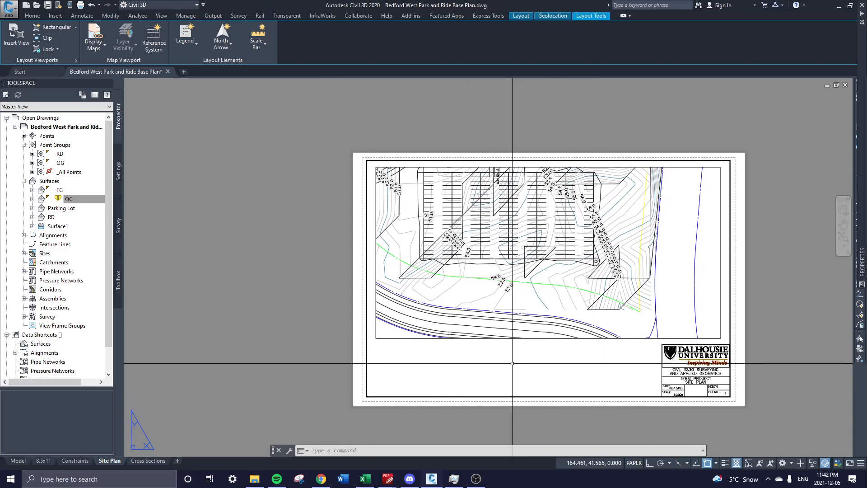
scroll(542, 340, "up", 2)
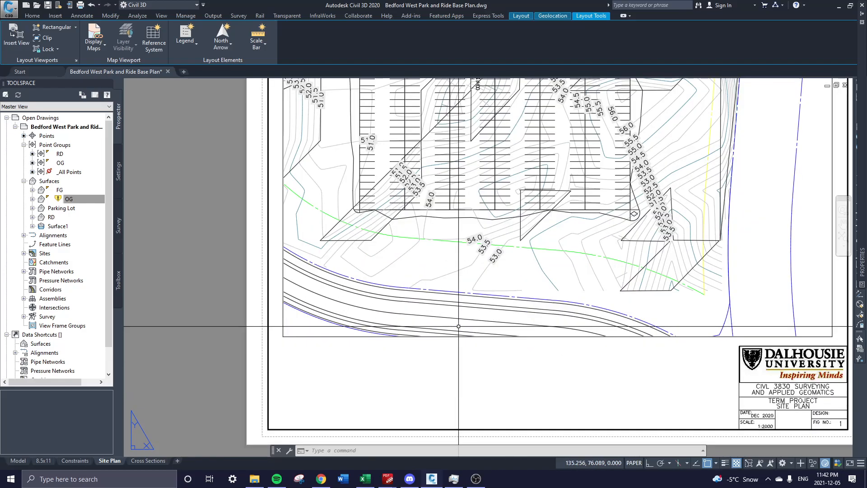
left_click(554, 336)
left_click(545, 325)
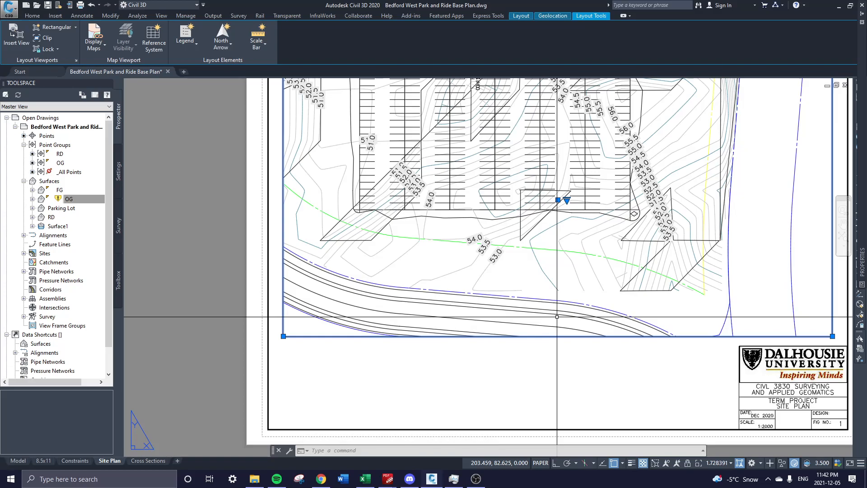
scroll(538, 317, "down", 2)
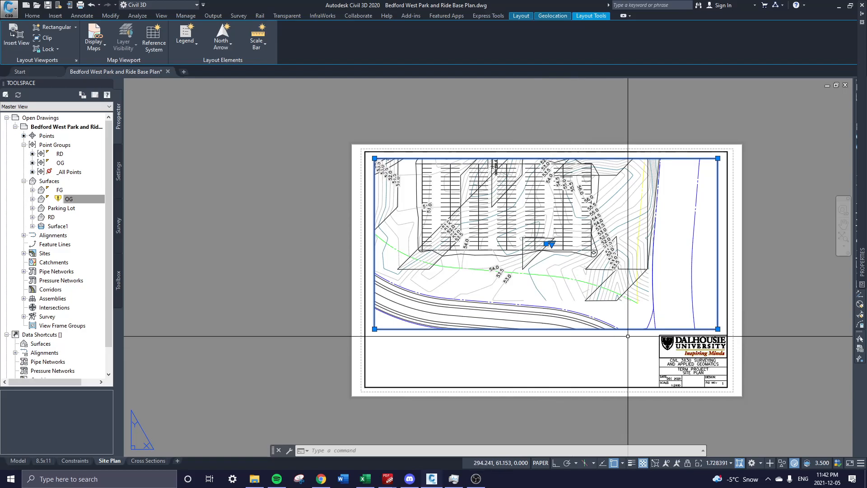
scroll(529, 353, "up", 3)
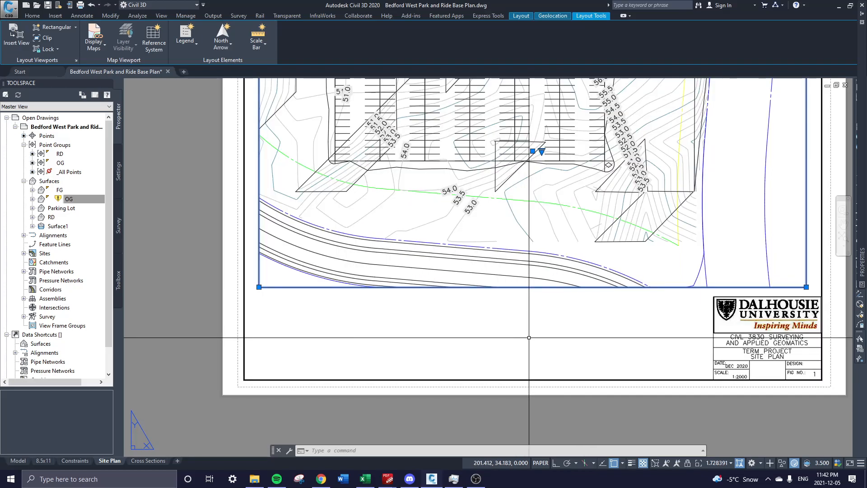
middle_click_drag(595, 315, 566, 343)
middle_click_drag(496, 210, 499, 251)
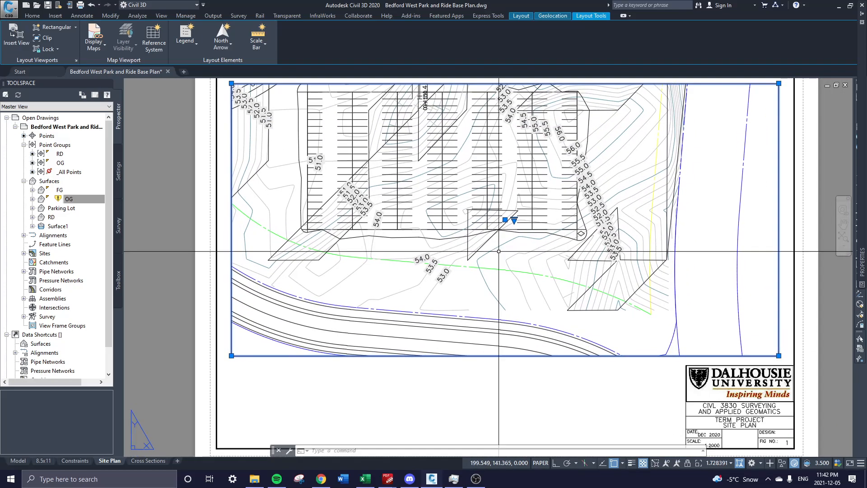
middle_click_drag(602, 391, 586, 383)
scroll(592, 379, "down", 3)
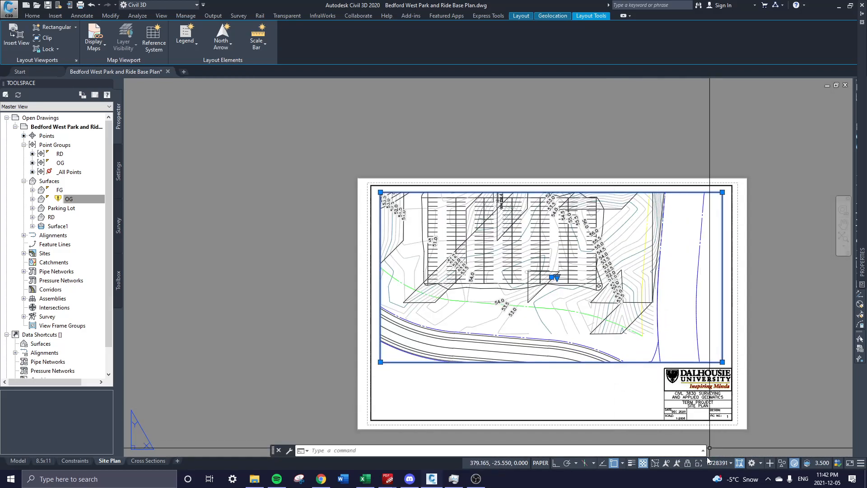
Set the viewport scale through 1:2000 and 1:1000 to a final 1:500.
left_click(721, 463)
left_click(711, 421)
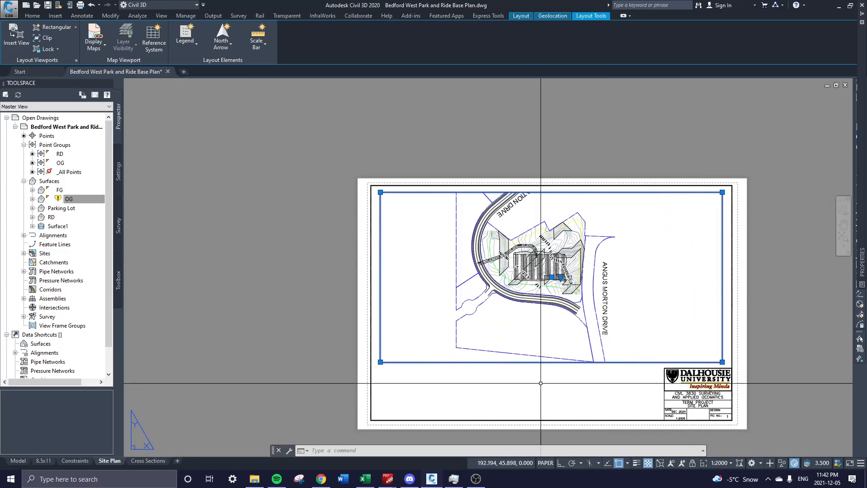
mouse_move(562, 285)
middle_mouse_down()
mouse_move(569, 332)
mouse_move(569, 273)
middle_mouse_up()
left_click(720, 463)
left_click(715, 405)
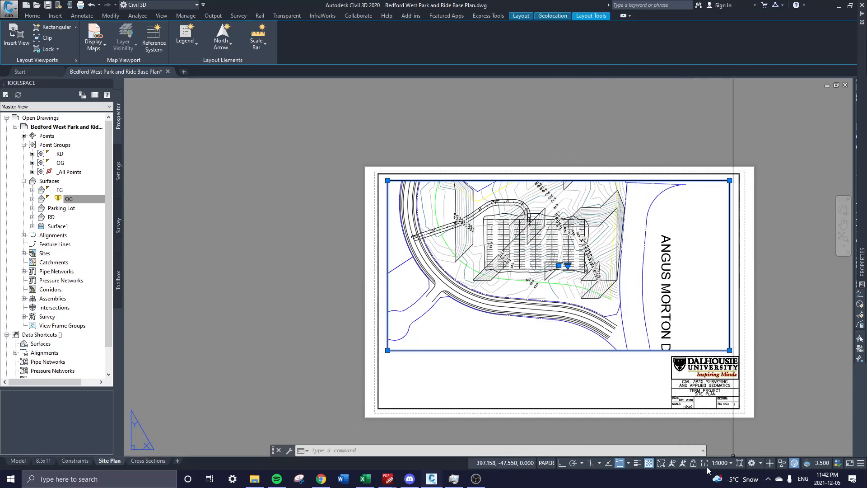
left_click(694, 464)
left_click(722, 463)
left_click(718, 394)
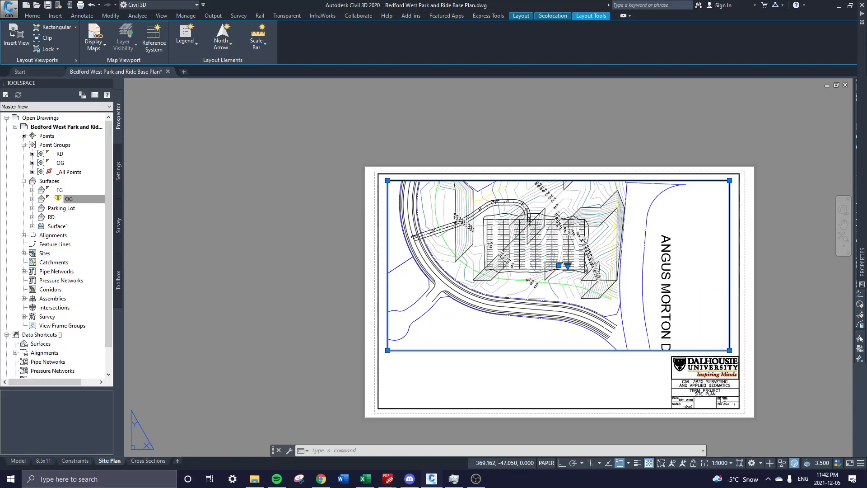
Select the viewport with a crossing window, then clear the selection.
left_click(629, 382)
key("Escape")
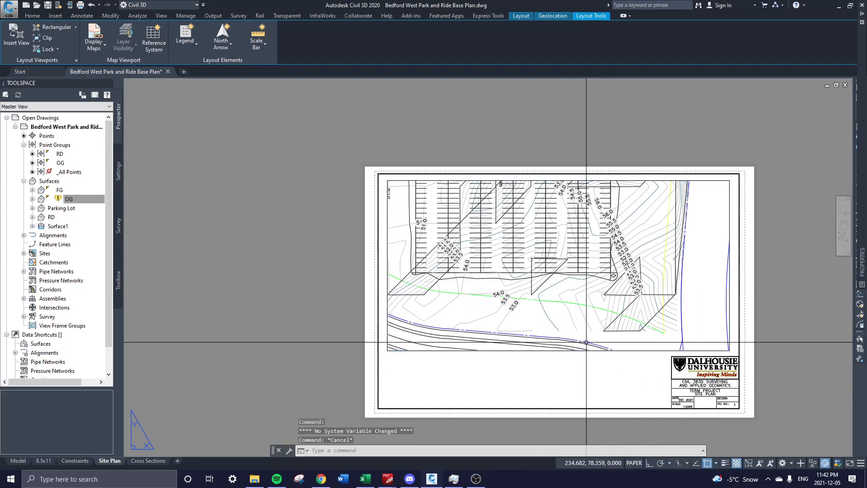
left_click_drag(624, 363, 616, 345)
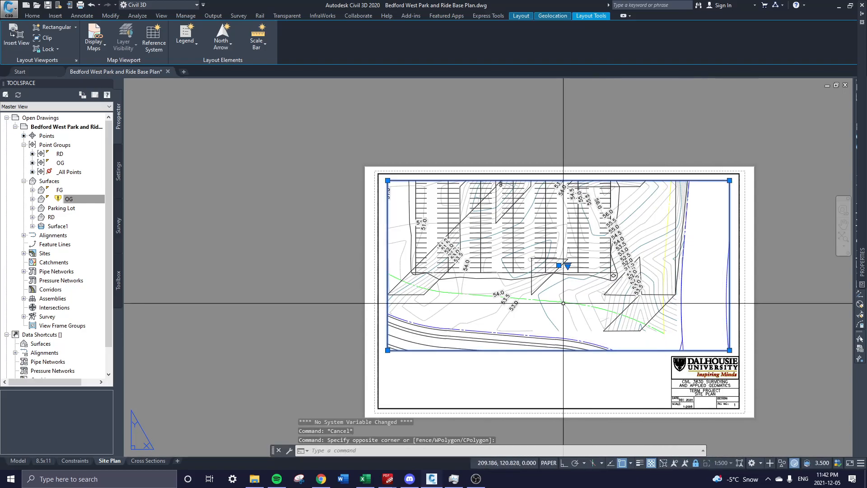
middle_click_drag(506, 229, 525, 206)
key("Escape")
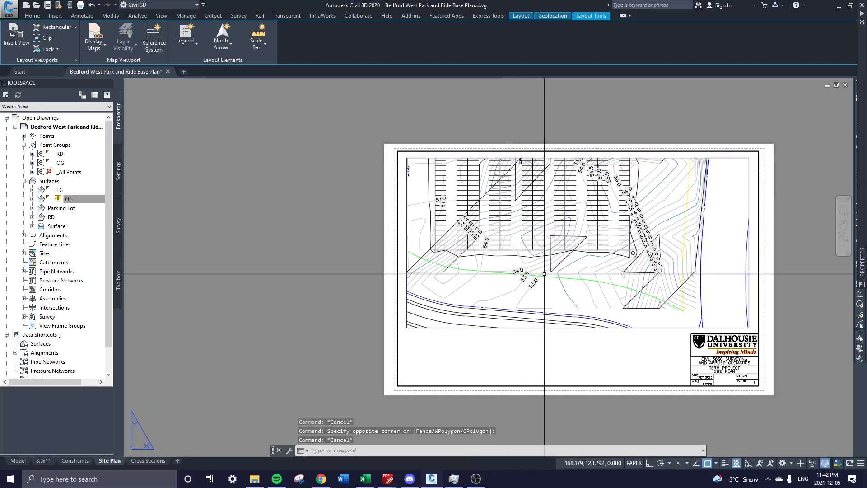
Activate the viewport, unlock its display and recentre the parking lot inside it.
double_click(545, 273)
middle_click_drag(567, 235, 544, 216)
key("Escape")
double_click(609, 327)
double_click(597, 269)
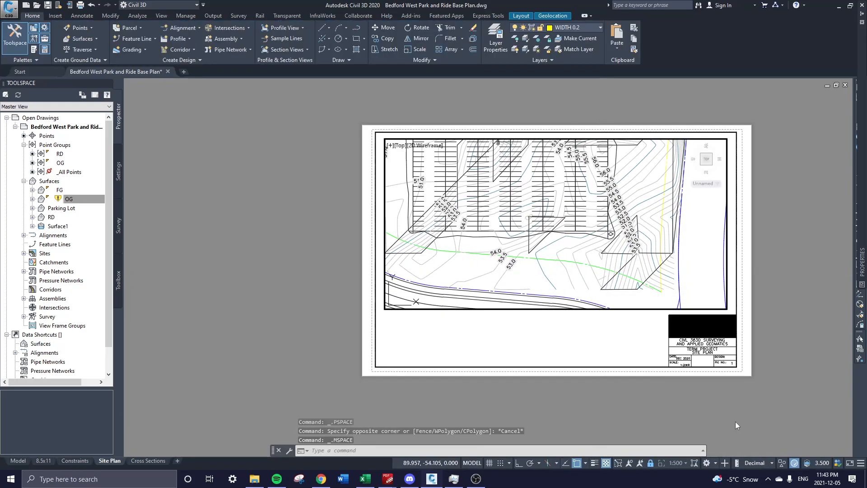
left_click(652, 464)
mouse_move(561, 255)
middle_mouse_down()
mouse_move(598, 292)
mouse_move(595, 300)
middle_mouse_up()
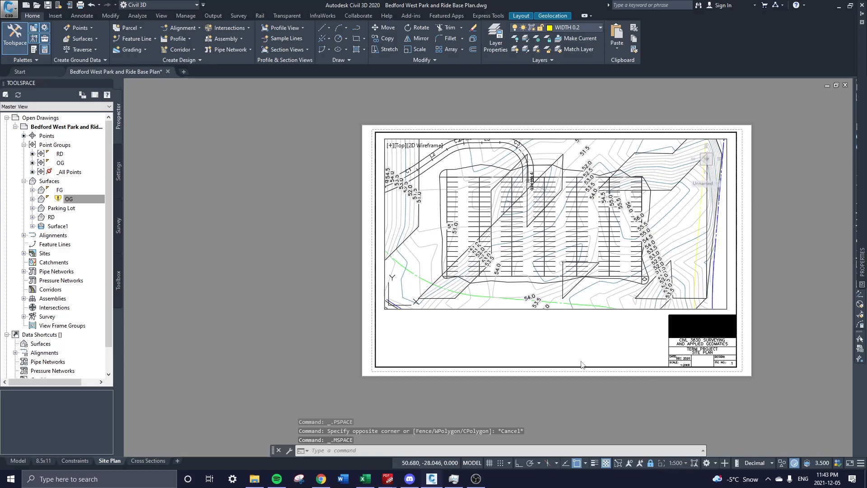
Back in paper space, drag the viewport's top-left grip inward to shrink it.
double_click(566, 328)
left_click(564, 327)
left_click(560, 306)
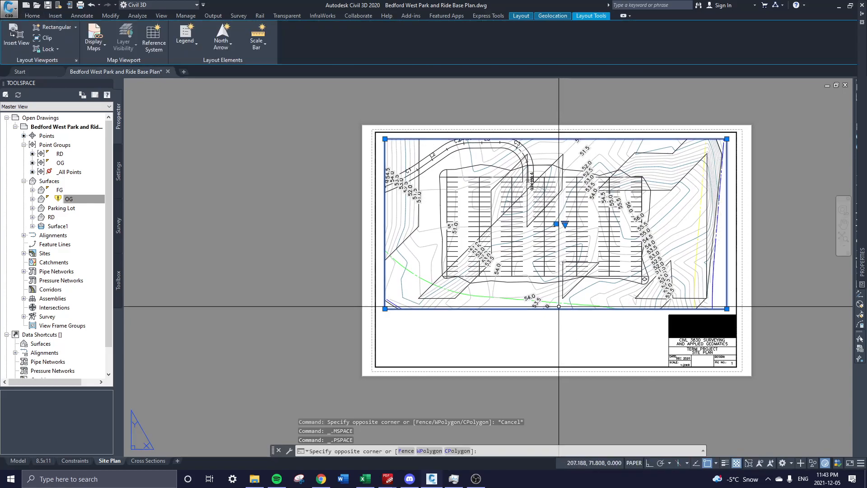
left_click(385, 138)
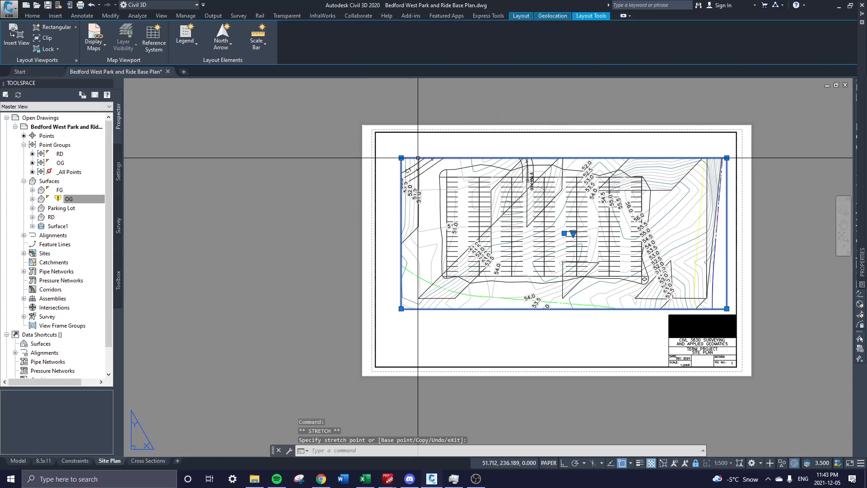
left_click(402, 158)
left_click(402, 158)
key("Escape")
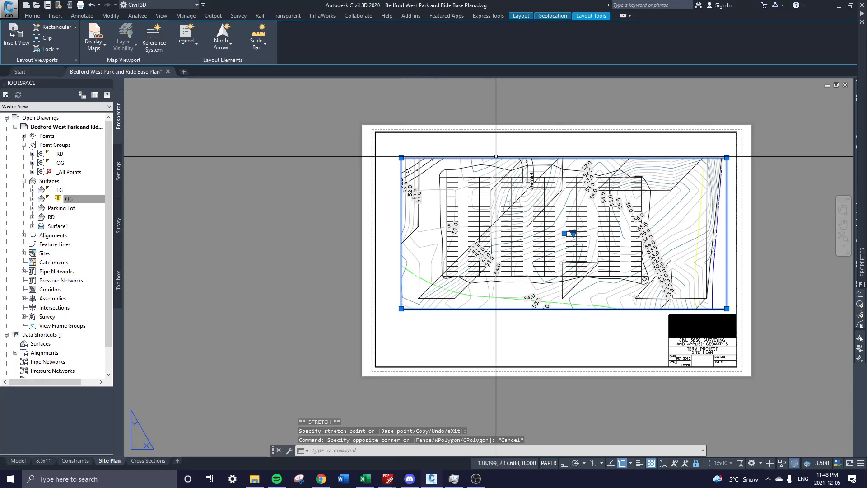
Start moving the viewport with M, then undo the move.
type("m")
key("Return")
left_click(501, 207)
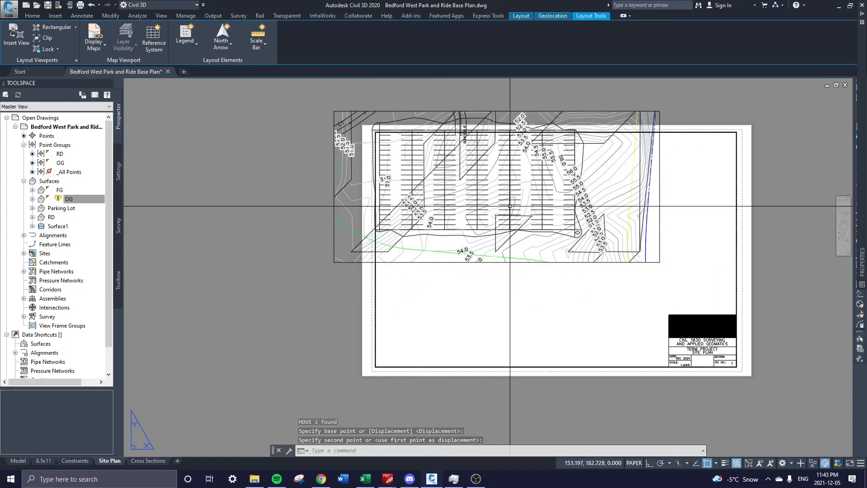
key("ctrl+z")
key("Escape")
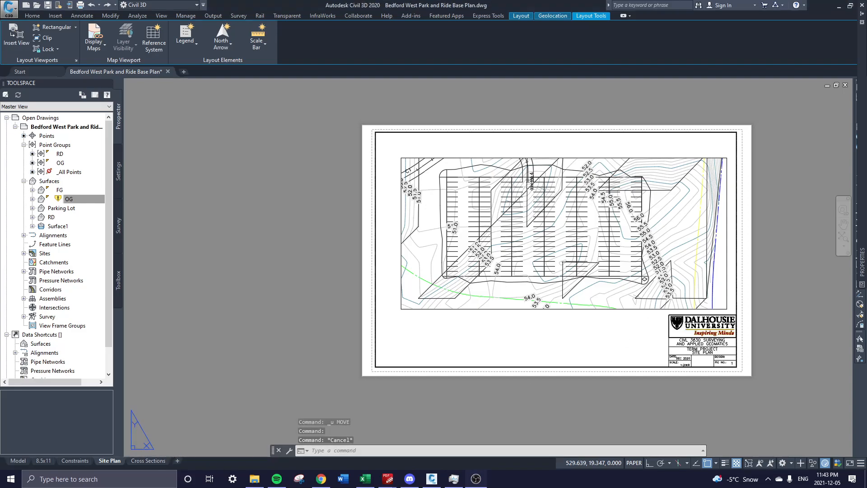
scroll(594, 347, "up", 2)
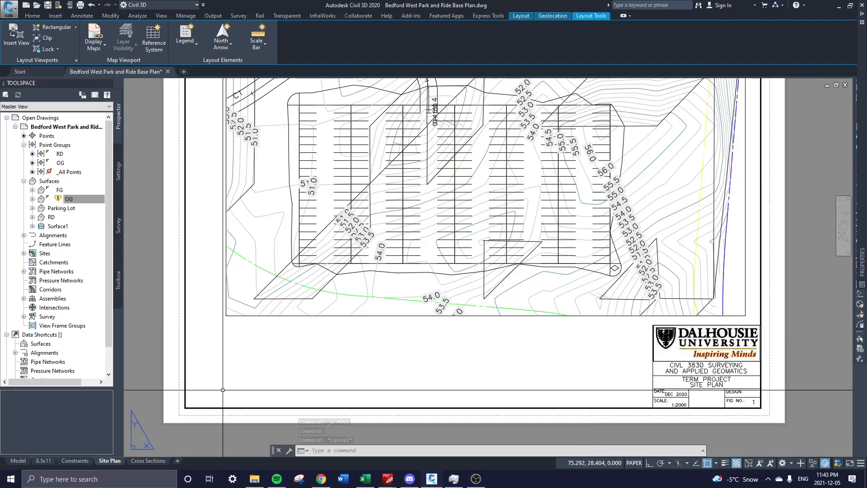
left_click(18, 461)
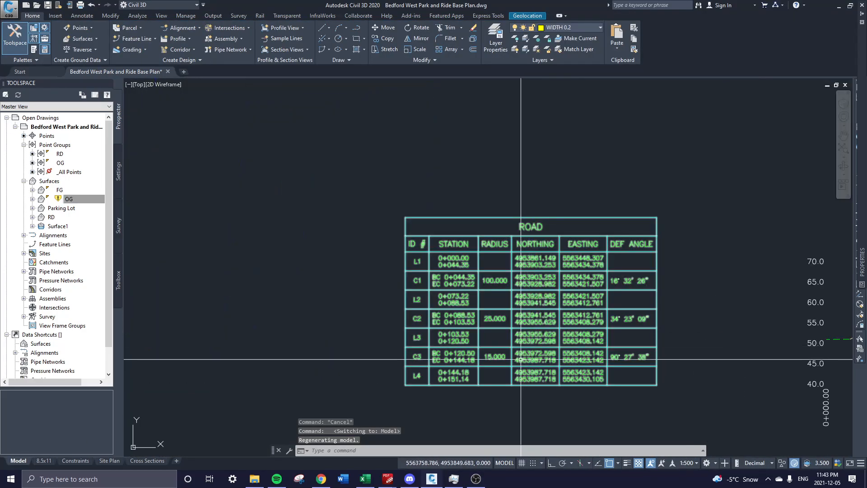
middle_click_drag(721, 368, 538, 263)
scroll(539, 263, "down", 2)
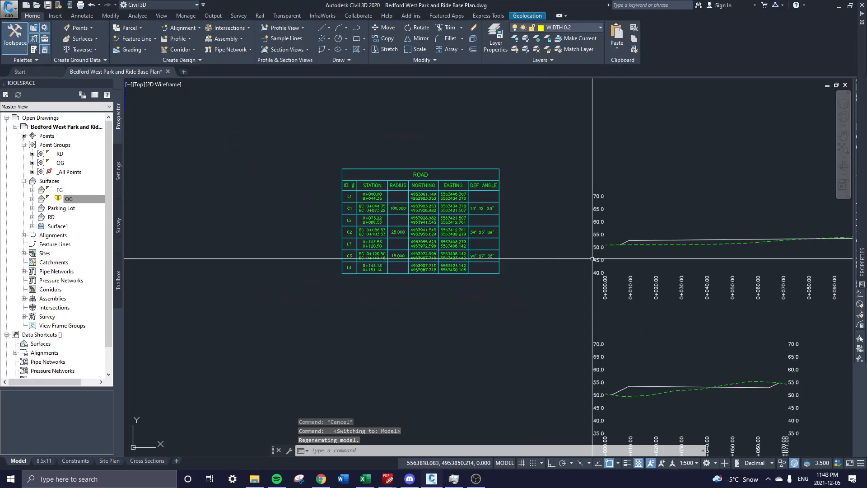
middle_click_drag(613, 273, 451, 169)
middle_click_drag(613, 225, 573, 256)
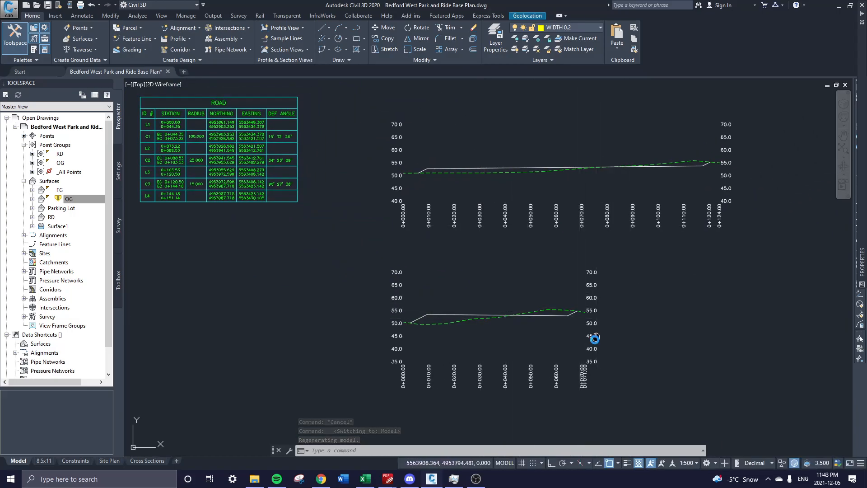
scroll(475, 345, "up", 2)
middle_click_drag(576, 285, 552, 281)
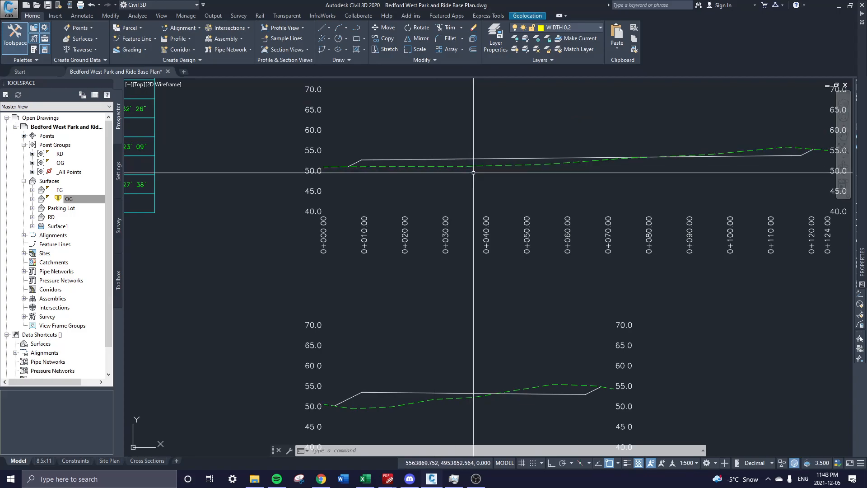
middle_click_drag(384, 386, 393, 306)
scroll(392, 306, "up", 2)
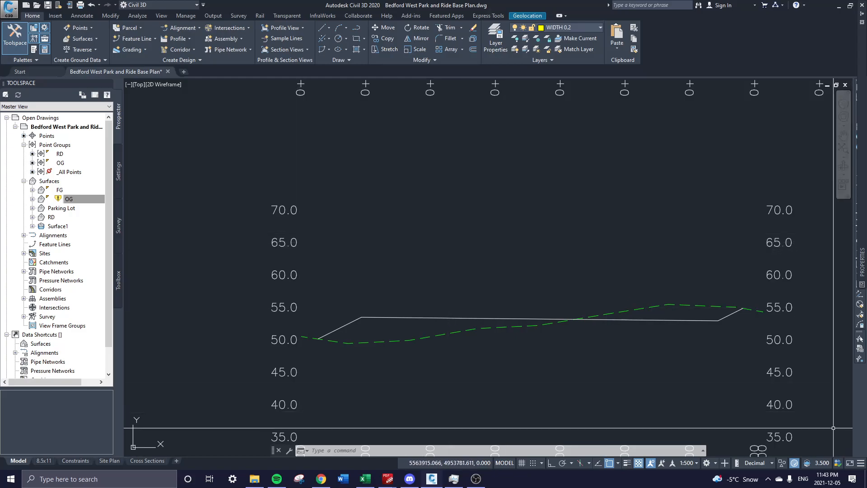
left_click(366, 479)
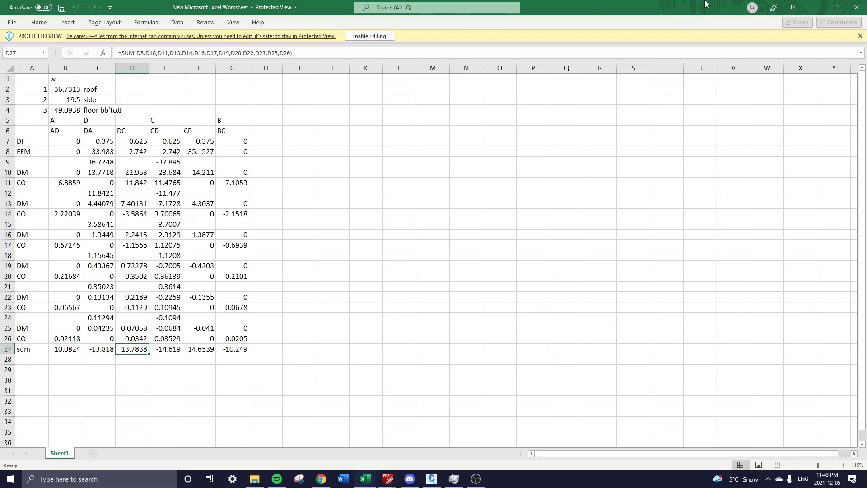
left_click(815, 7)
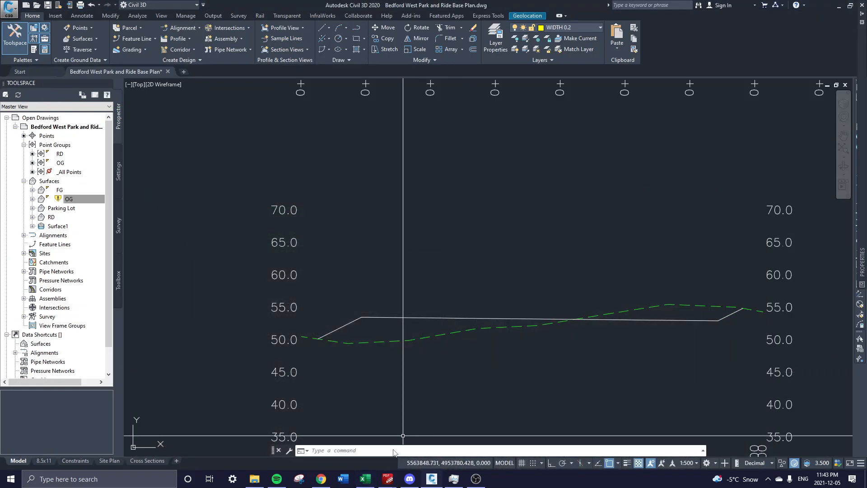
scroll(554, 312, "down", 4)
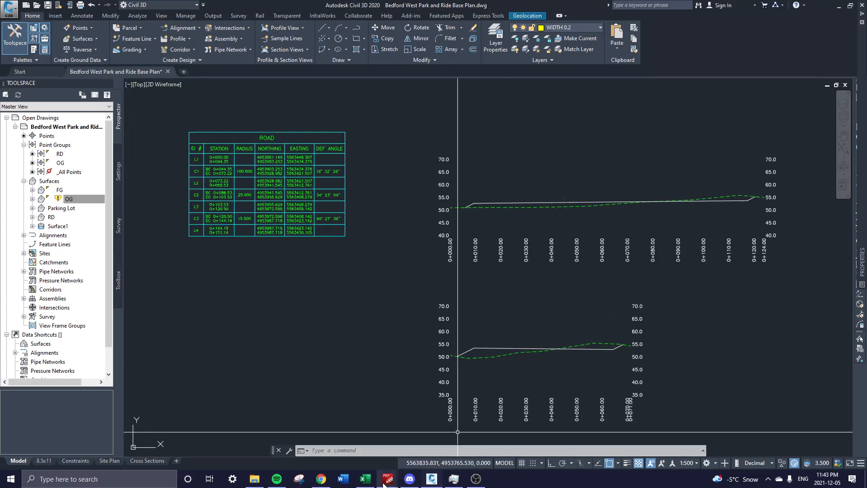
mouse_move(387, 479)
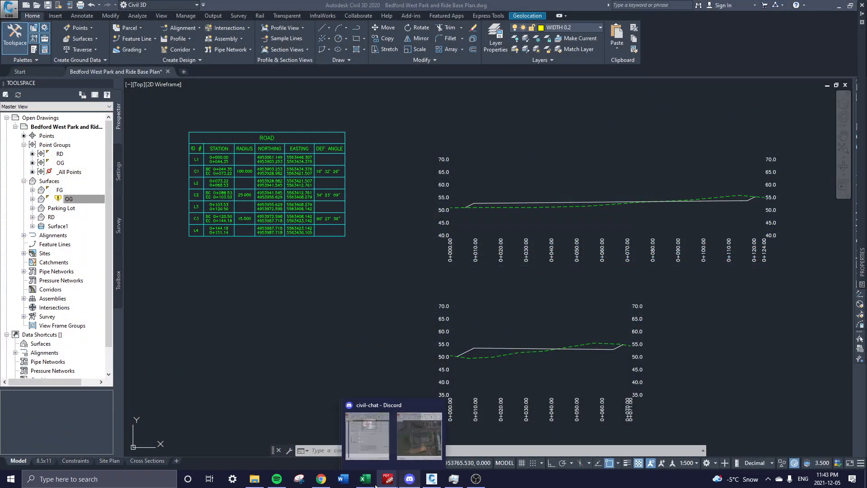
Bring the term project PDF forward and read from Scope of Work through Parking Lot Design.
left_click(413, 429)
scroll(639, 278, "down", 6)
scroll(639, 278, "down", 3, "ctrl")
scroll(633, 271, "down", 8)
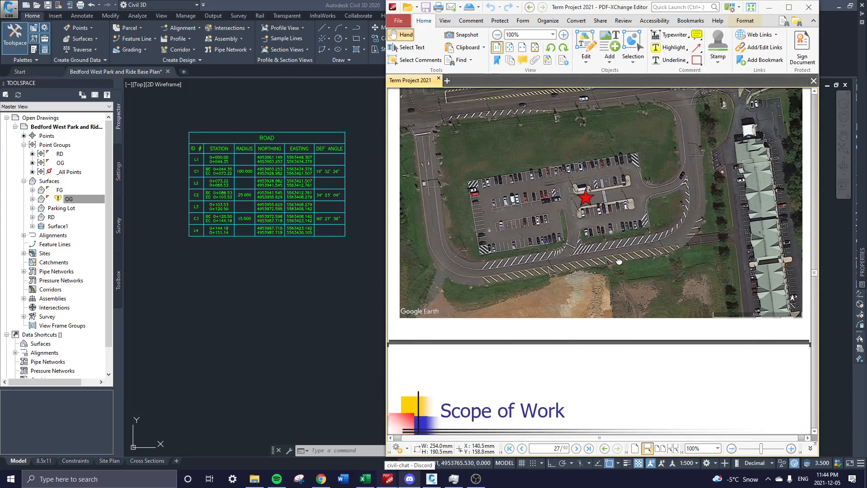
scroll(624, 259, "down", 2)
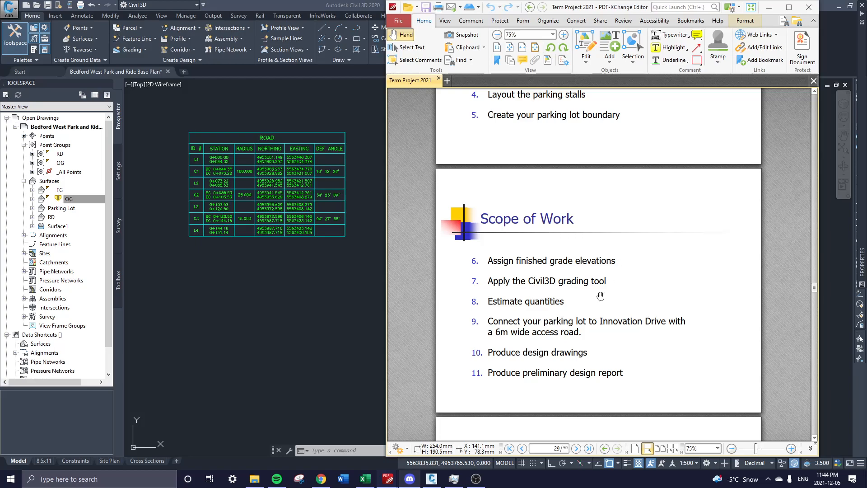
scroll(614, 235, "down", 3)
scroll(639, 281, "down", 1)
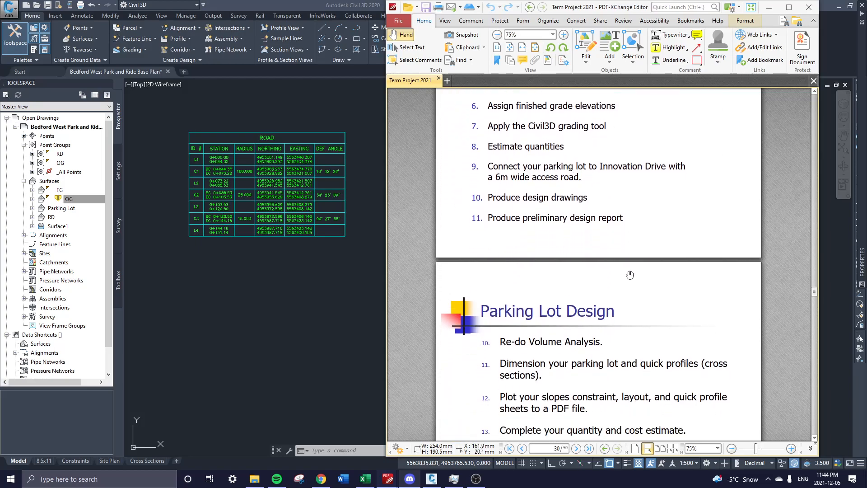
scroll(548, 250, "up", 1)
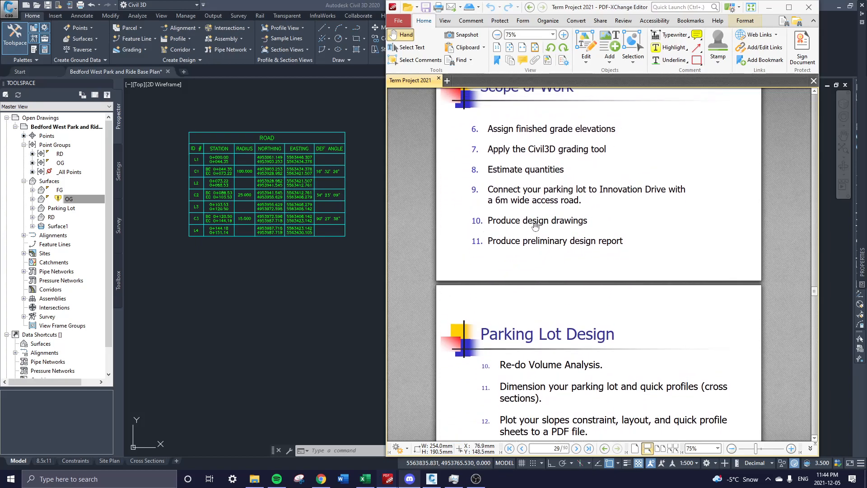
scroll(462, 233, "up", 1)
scroll(562, 293, "down", 1)
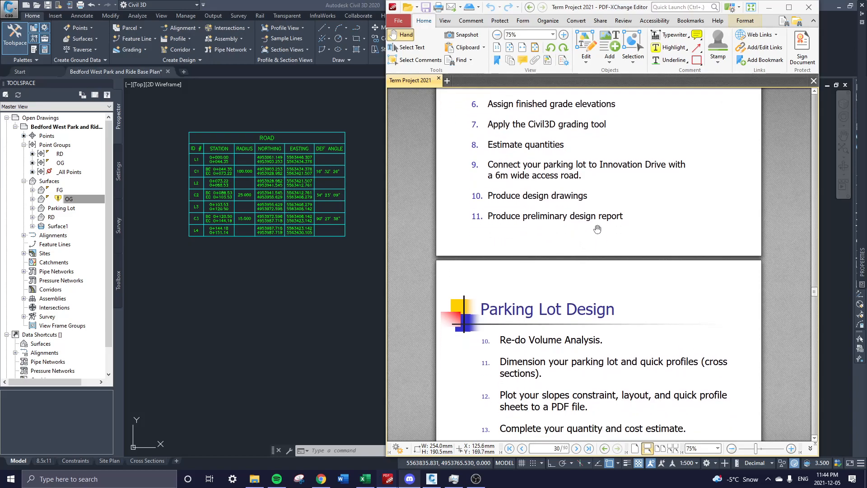
scroll(585, 219, "down", 1)
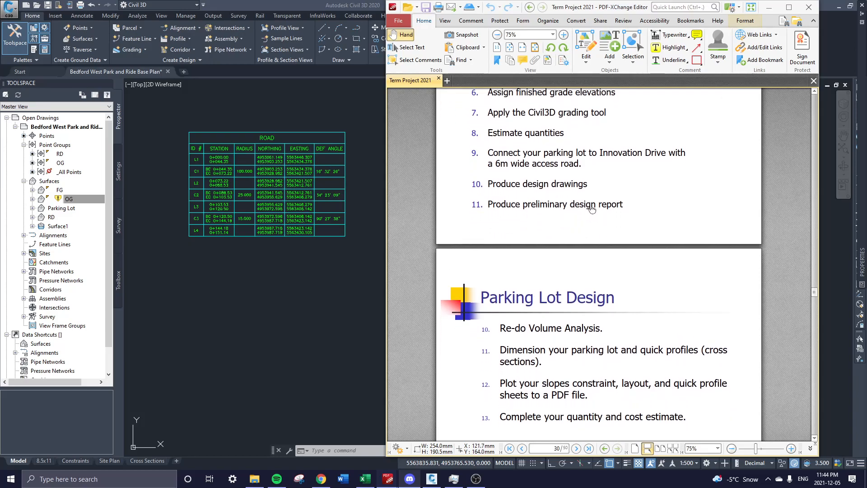
left_click_drag(604, 393, 604, 297)
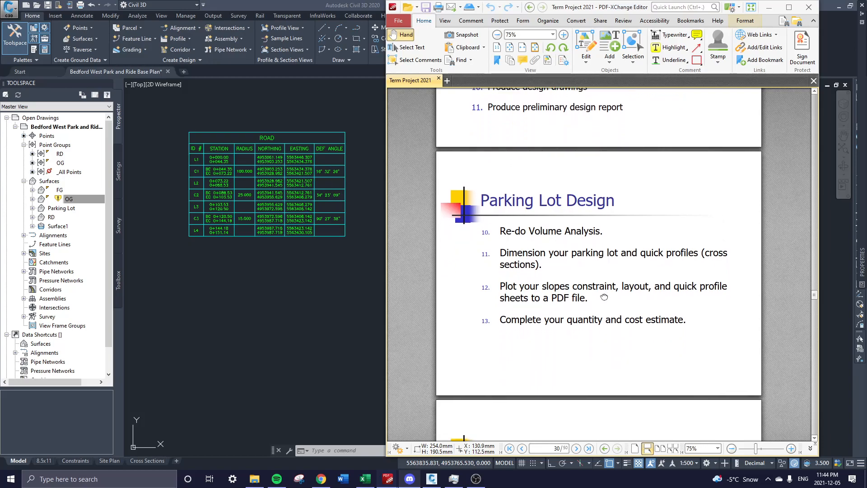
Read on through the design constraints to page 37, Resources, with supplied files and unit costs.
scroll(594, 286, "down", 2)
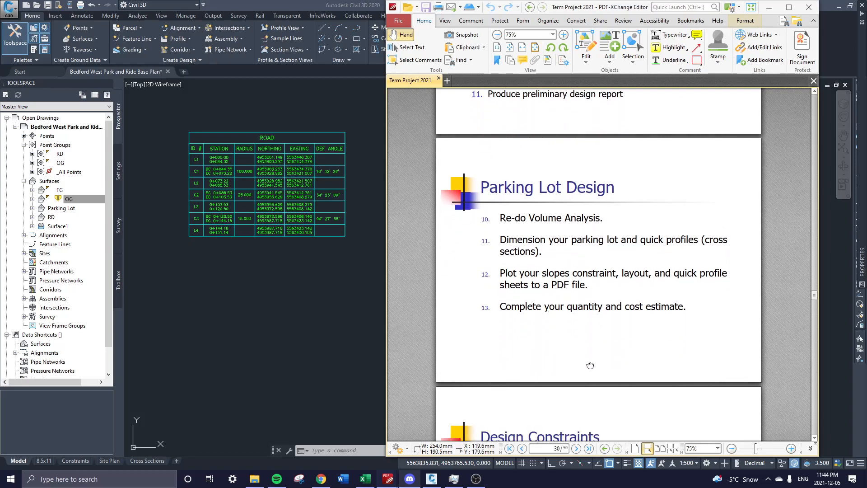
scroll(595, 289, "down", 1)
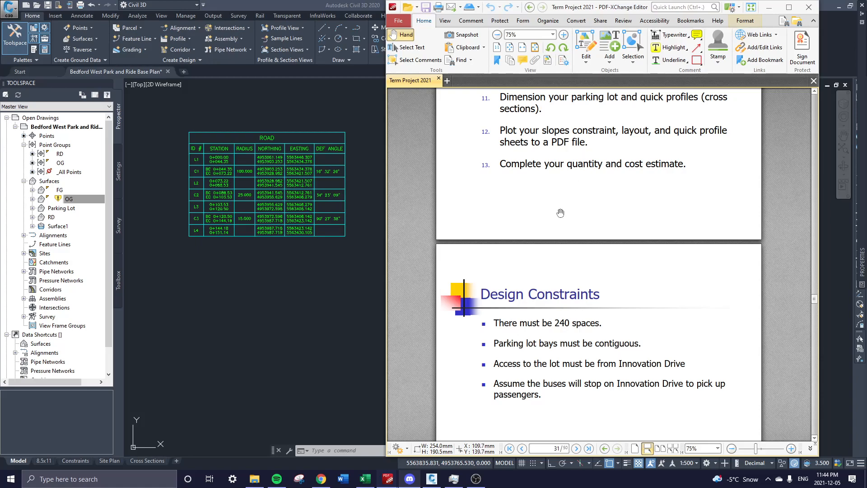
scroll(568, 191, "down", 3)
scroll(602, 345, "down", 3)
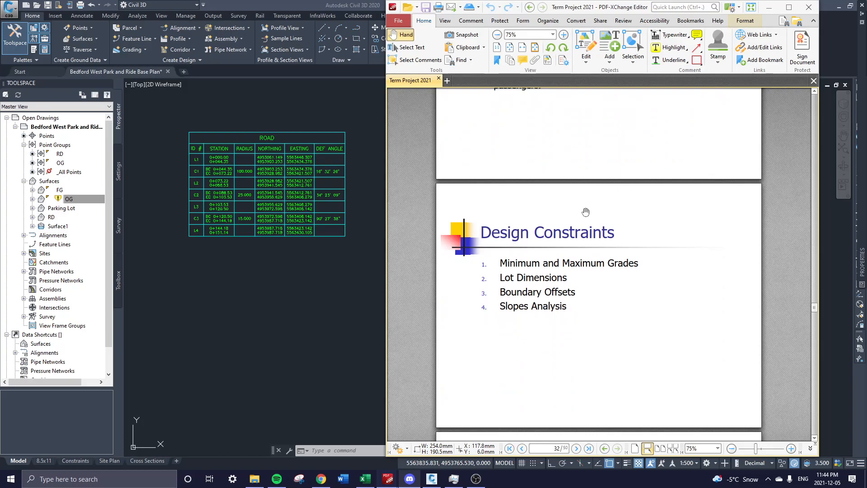
scroll(560, 384, "down", 15)
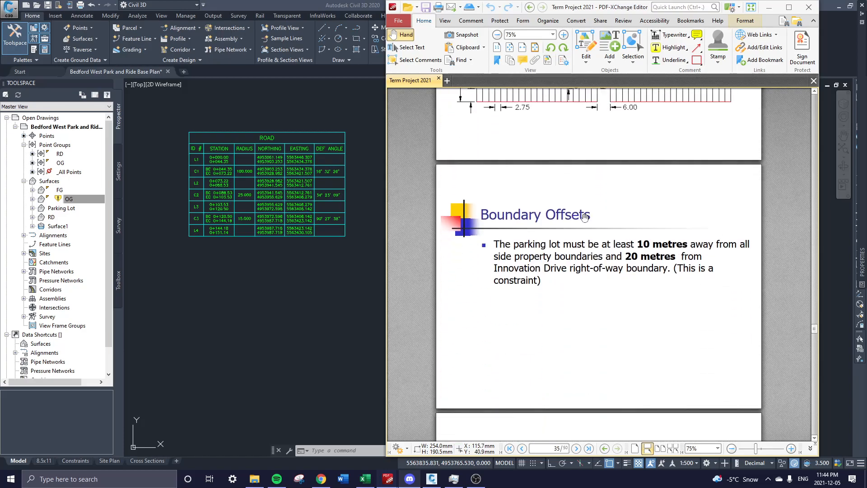
scroll(627, 395, "down", 15)
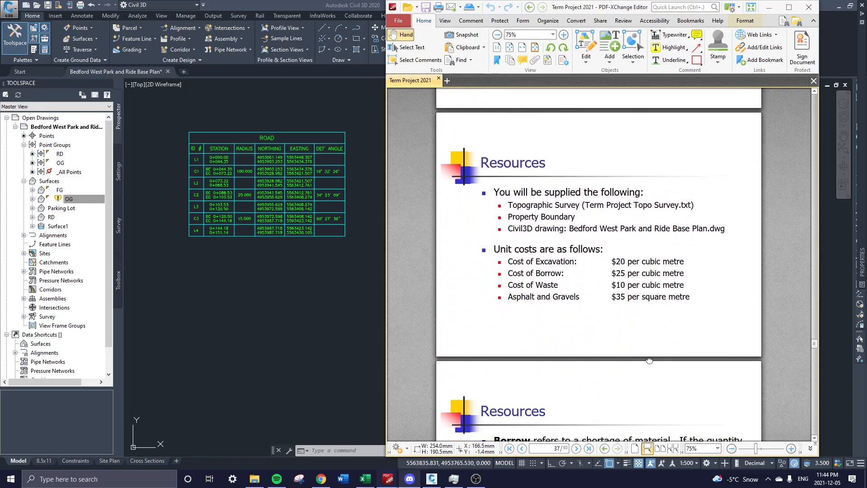
Read through the brief's Documentation requirements pages.
scroll(629, 191, "down", 12)
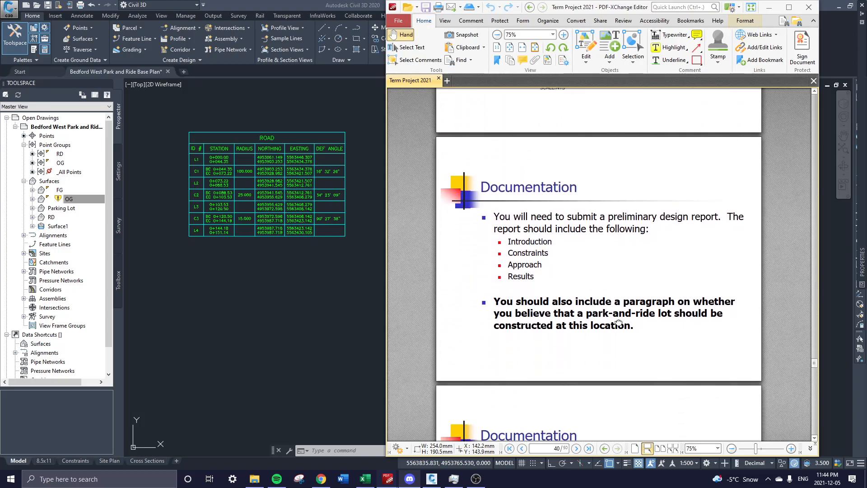
scroll(605, 284, "down", 3)
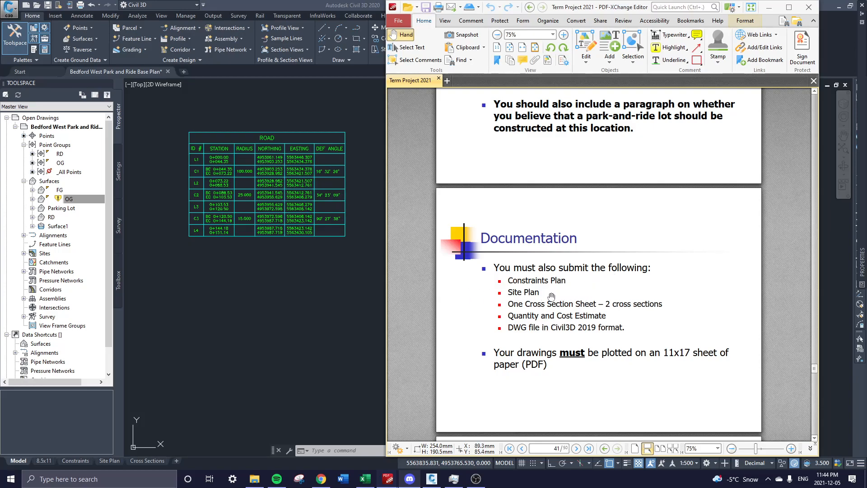
scroll(554, 241, "up", 3)
scroll(465, 296, "down", 2)
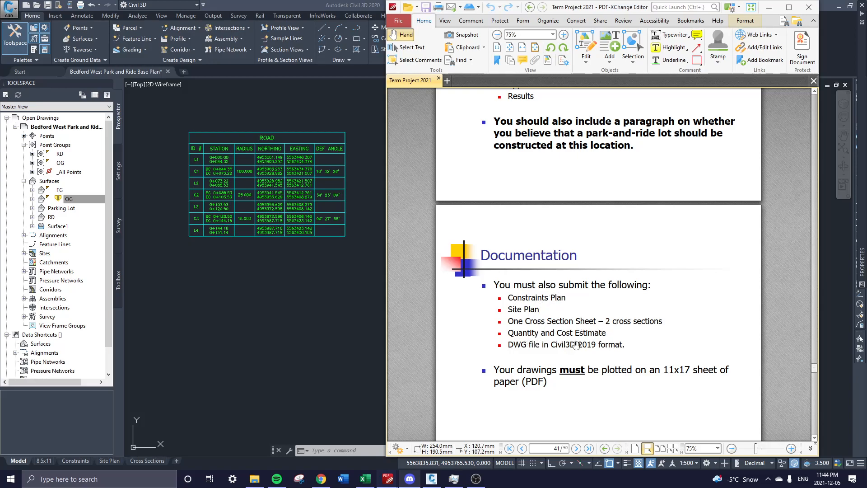
scroll(559, 227, "down", 4)
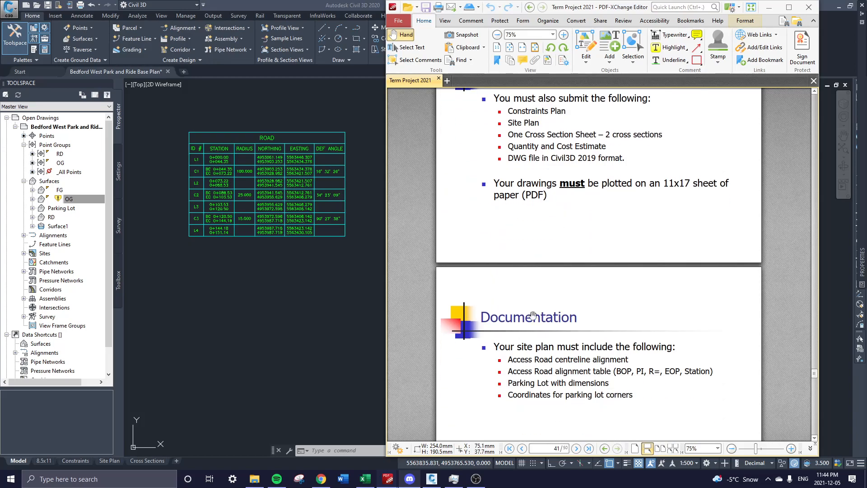
scroll(558, 375, "down", 3)
Read the Evaluation page, then switch back to the Civil 3D drawing.
scroll(555, 316, "down", 3)
scroll(554, 275, "up", 2)
scroll(554, 276, "down", 20)
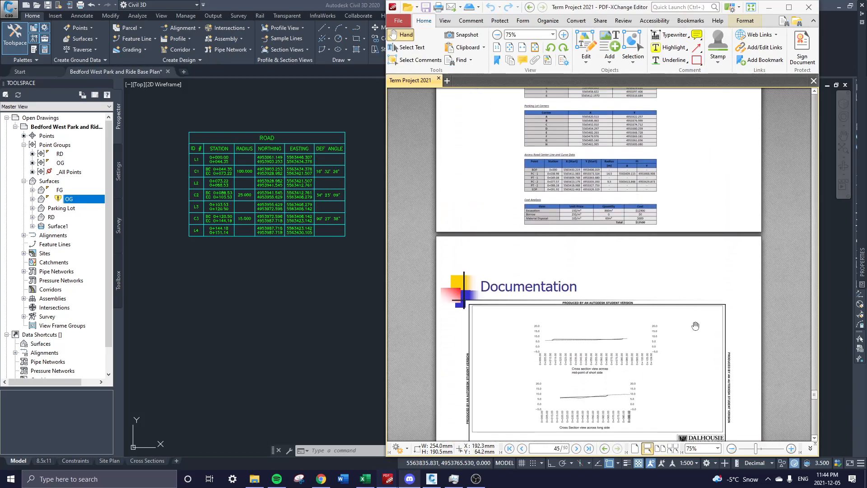
scroll(706, 324, "down", 8)
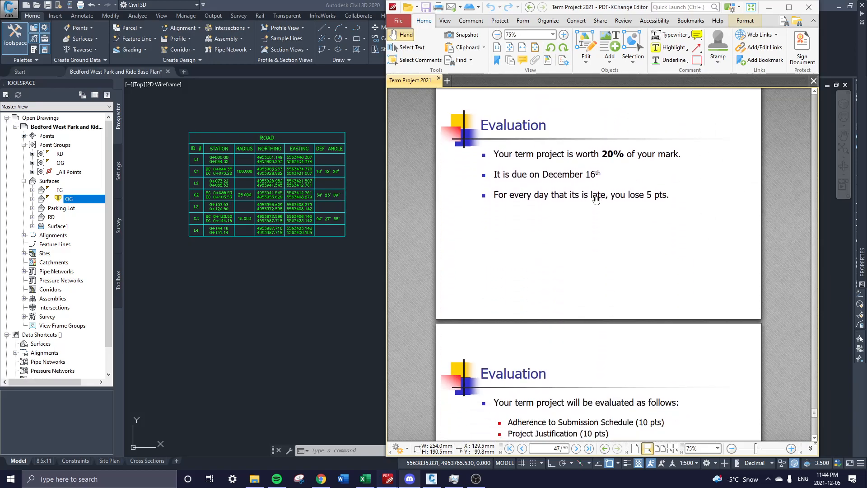
scroll(608, 250, "down", 4)
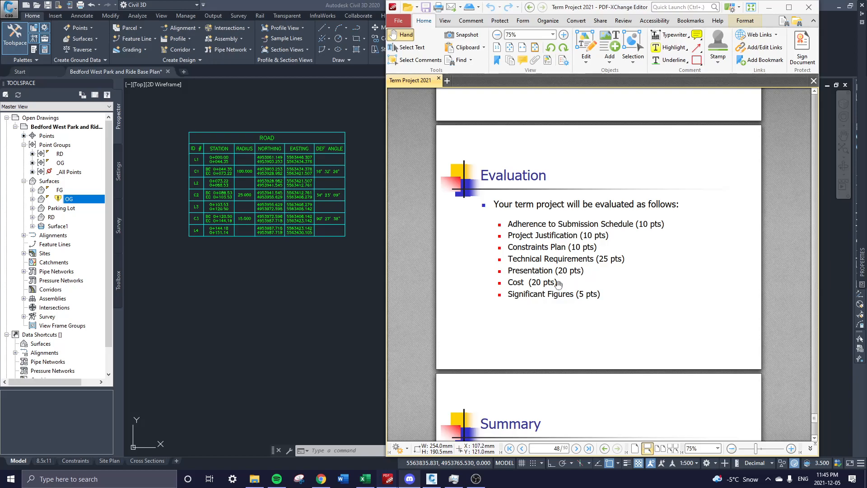
left_click_drag(594, 282, 595, 284)
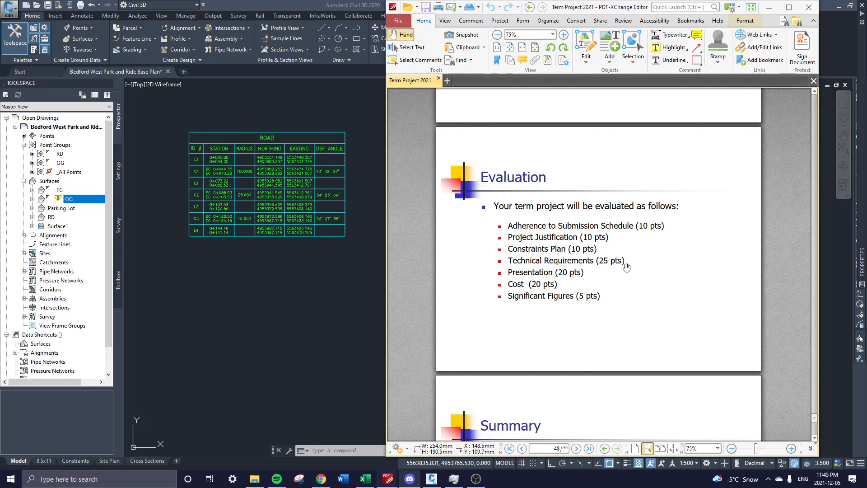
left_click(357, 305)
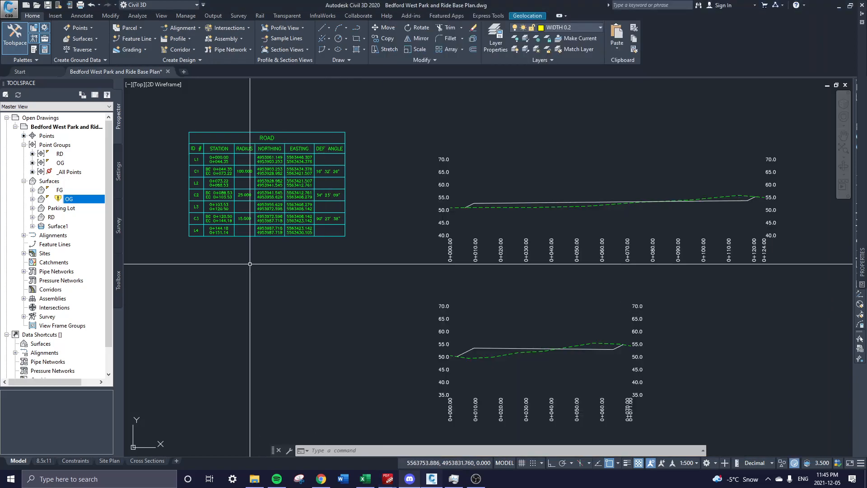
Add an MText box below the ROAD table containing the user's e-mail address.
type("mt")
key("Return")
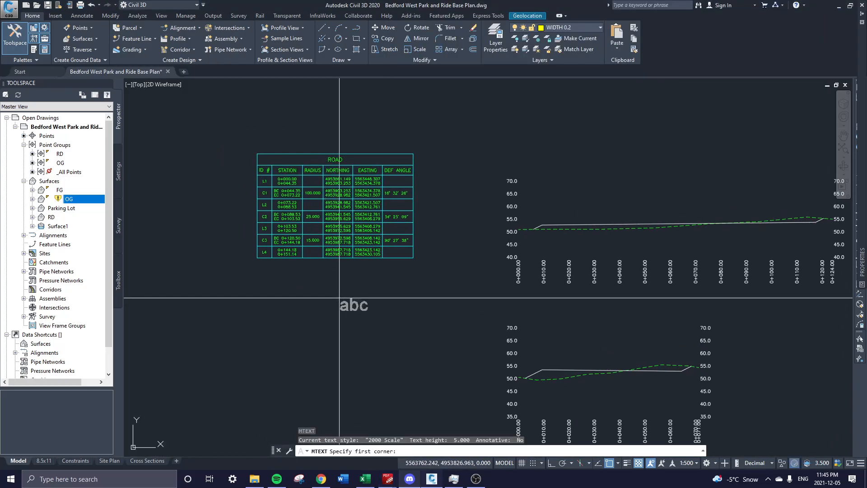
left_click(240, 310)
left_click(285, 328)
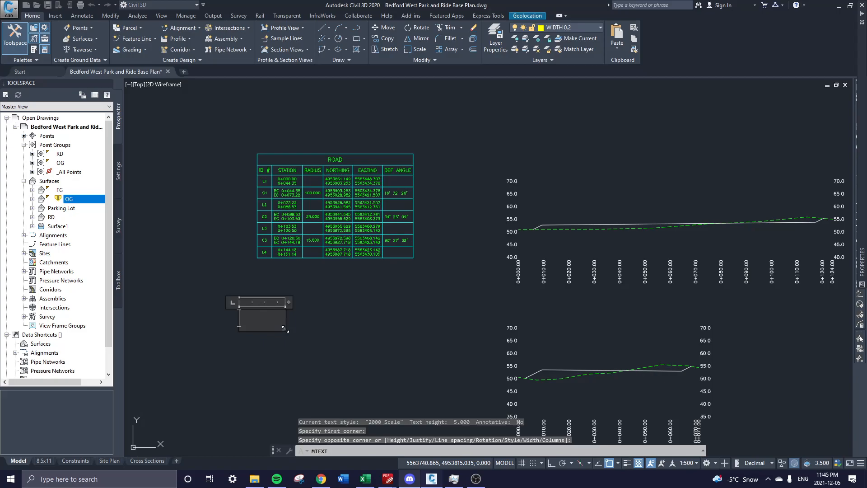
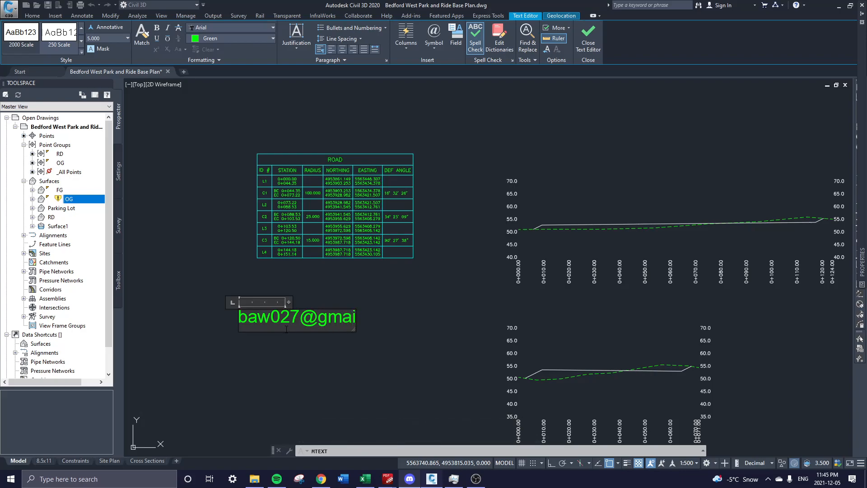
left_click(512, 327)
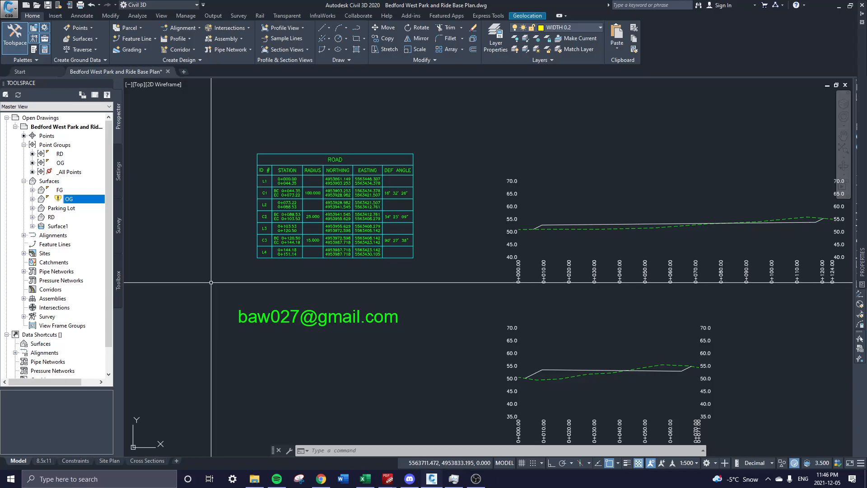
mouse_move(318, 482)
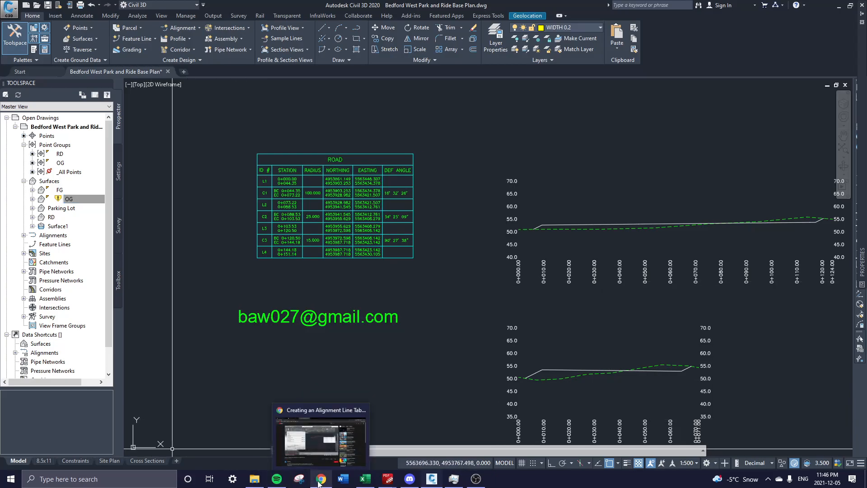